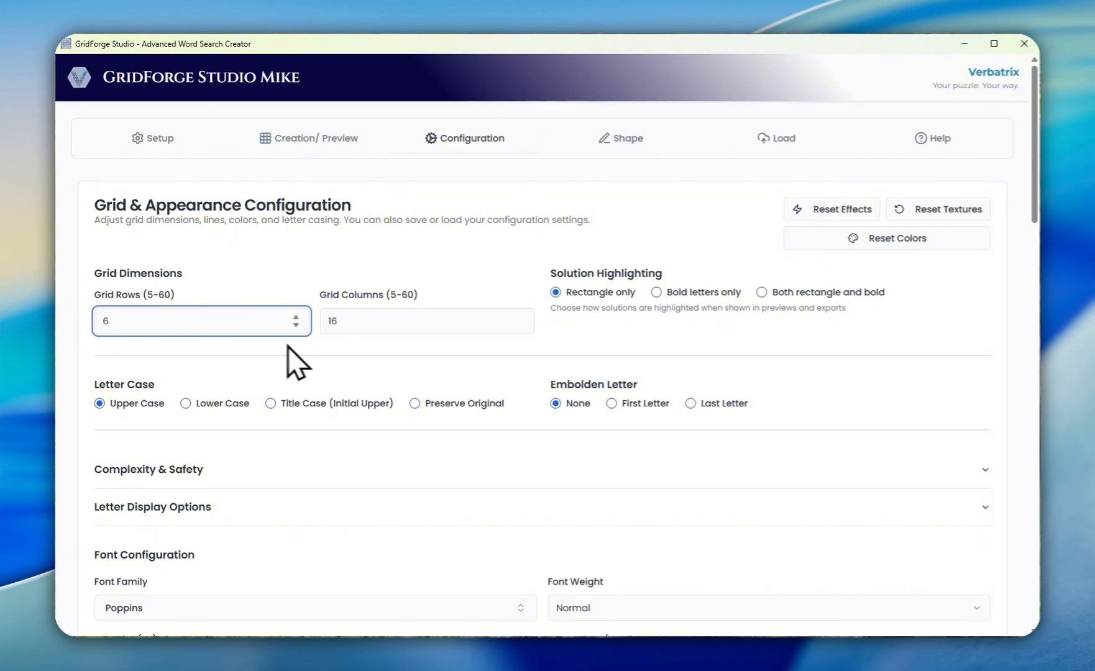
Step: Configure the puzzle grid with 8 columns, lower case letters and an emboldened first letter
left_click_drag(382, 330, 316, 311)
type("8")
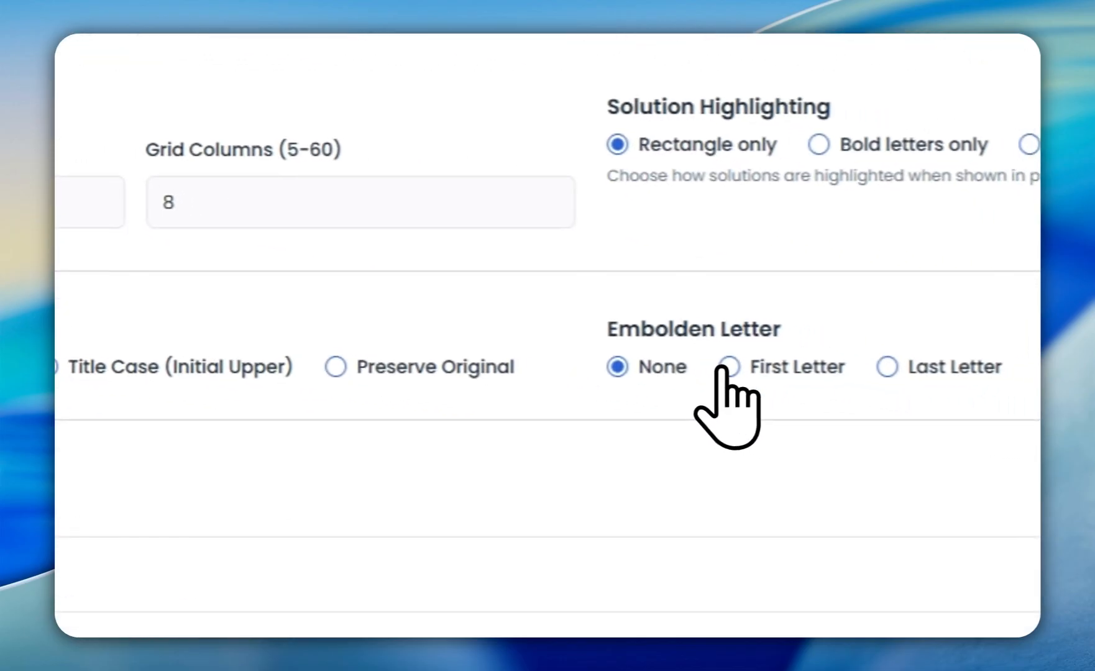
left_click(717, 366)
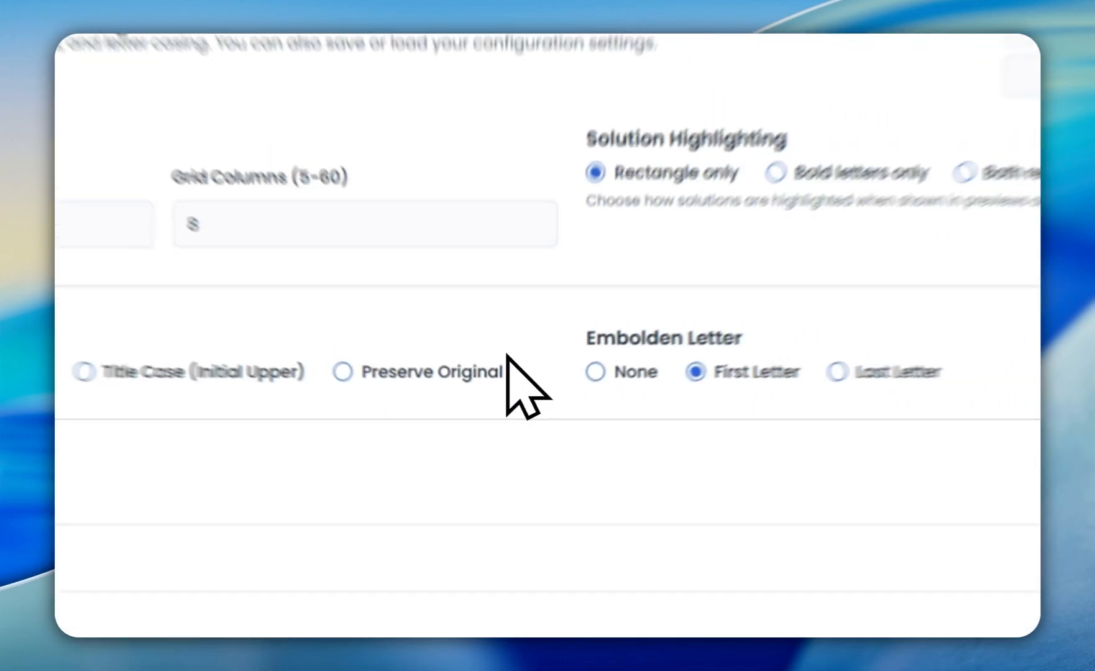
Step: Set the font family for the grid letters to ABeeZee
scroll(487, 398, "down", 2)
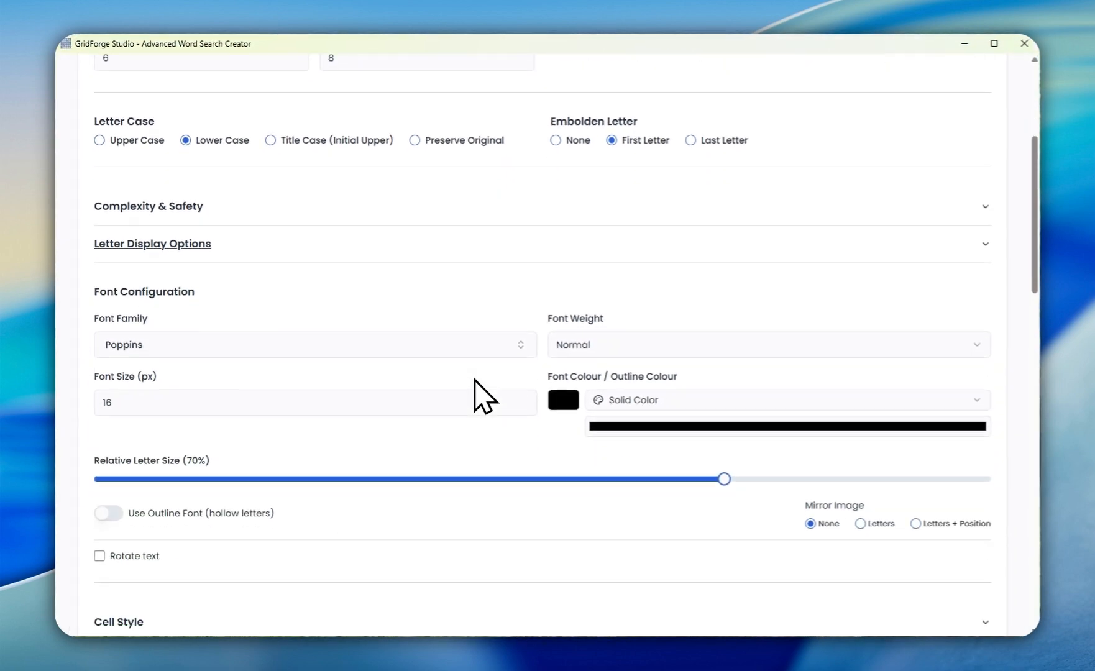
left_click(328, 349)
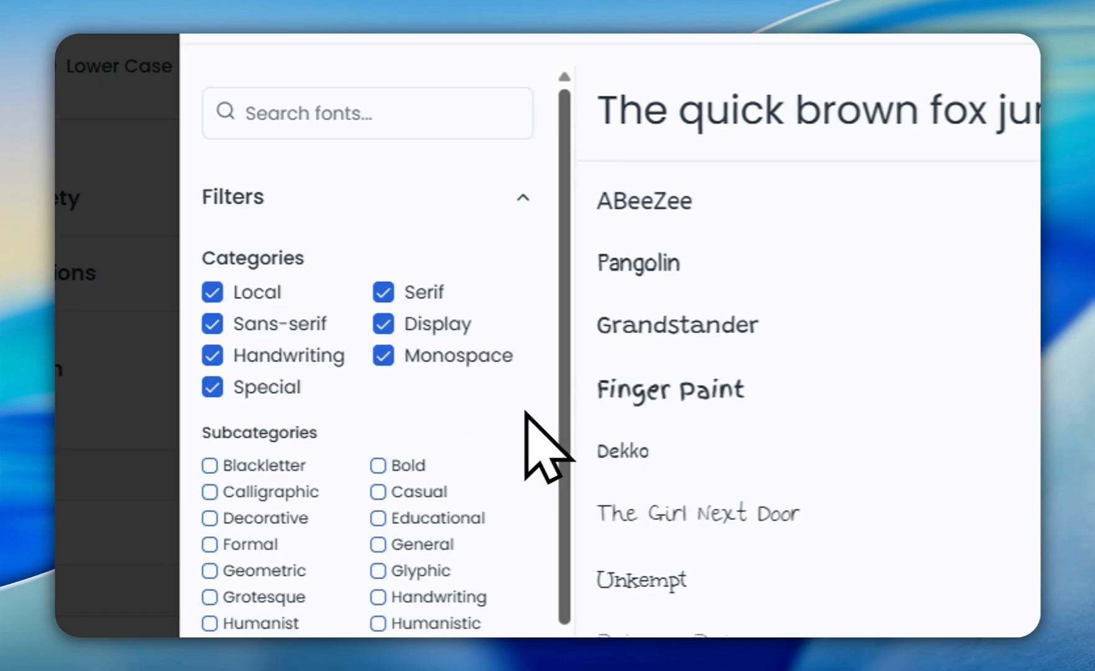
left_click(646, 215)
left_click(643, 211)
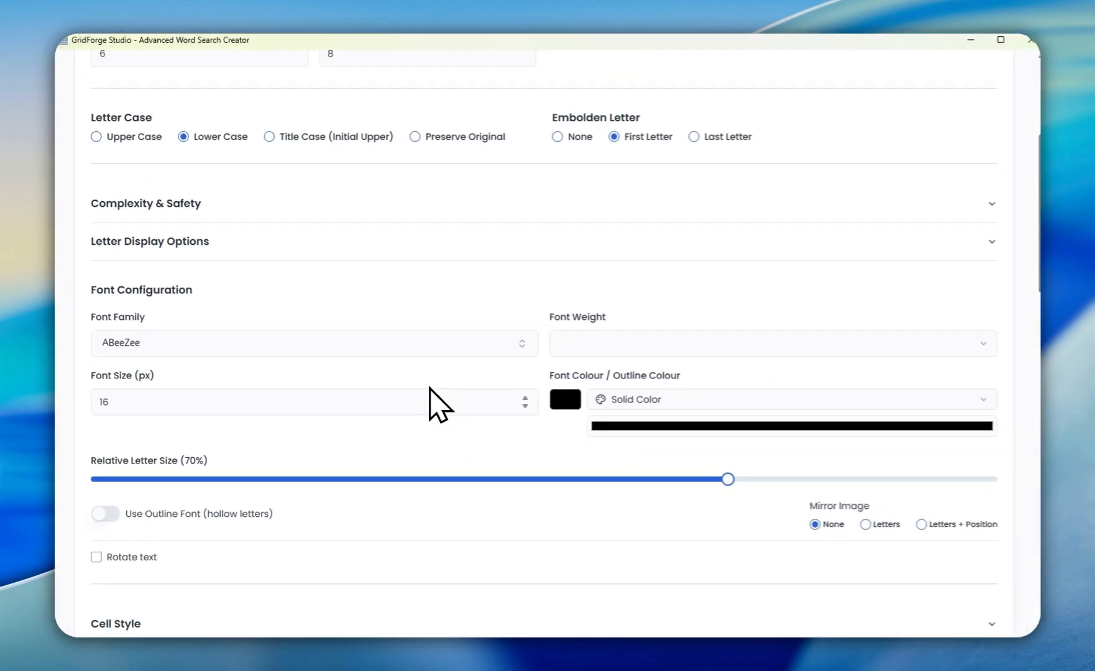
Step: Lighten the cell border colour to a pale grey of RGB 240, 240, 240
scroll(434, 404, "down", 10)
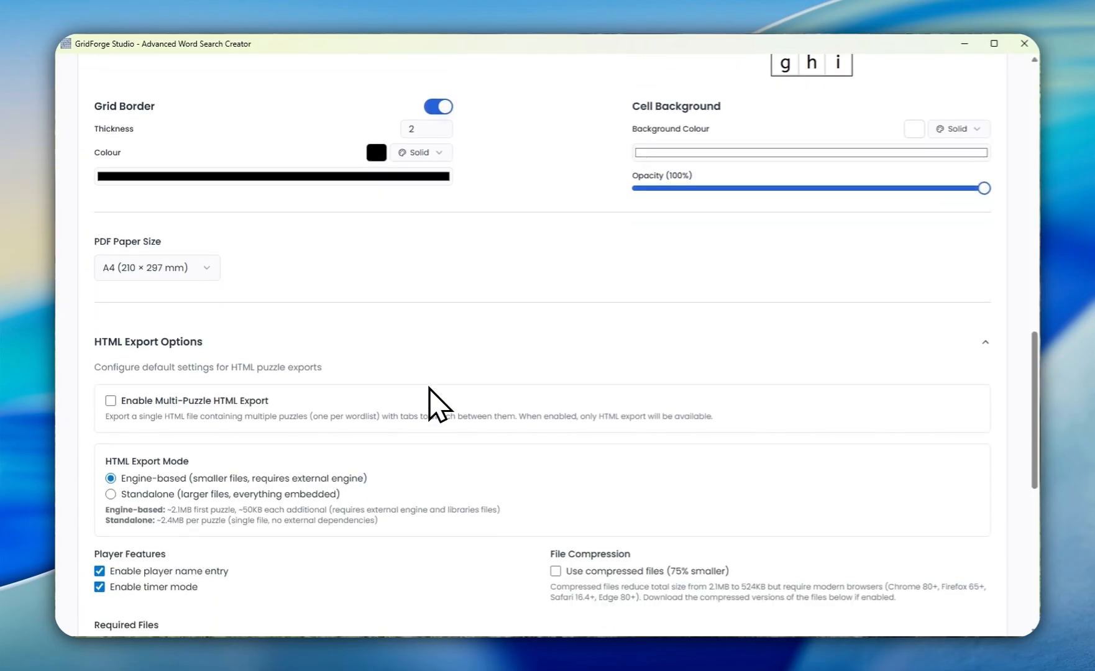
scroll(438, 404, "down", 3)
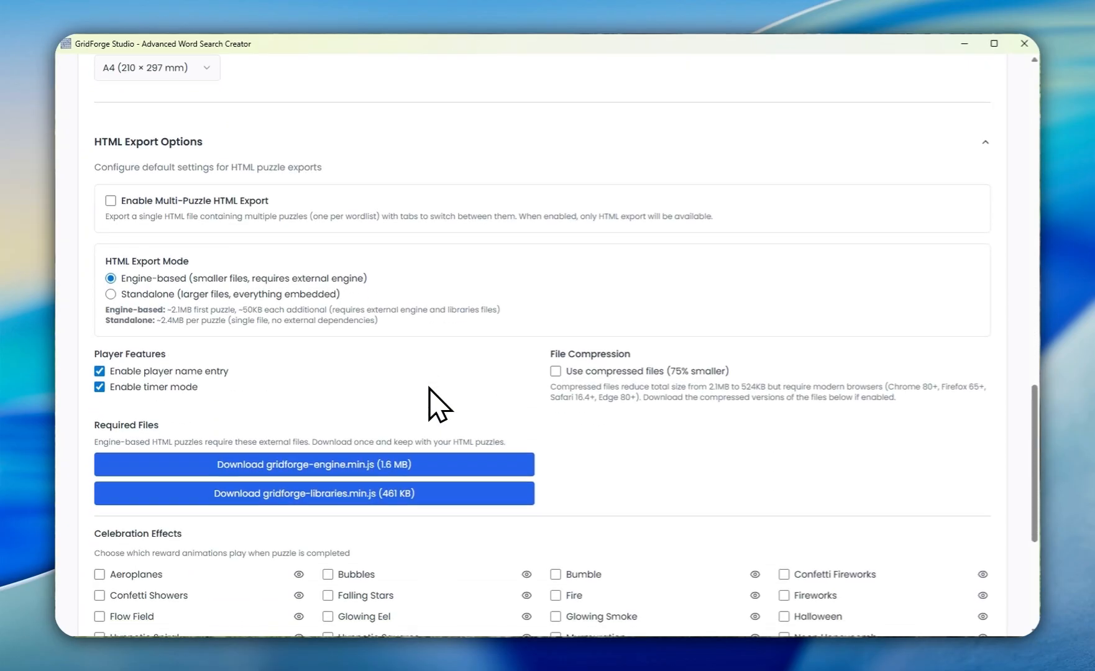
scroll(438, 404, "up", 6)
scroll(438, 404, "down", 1)
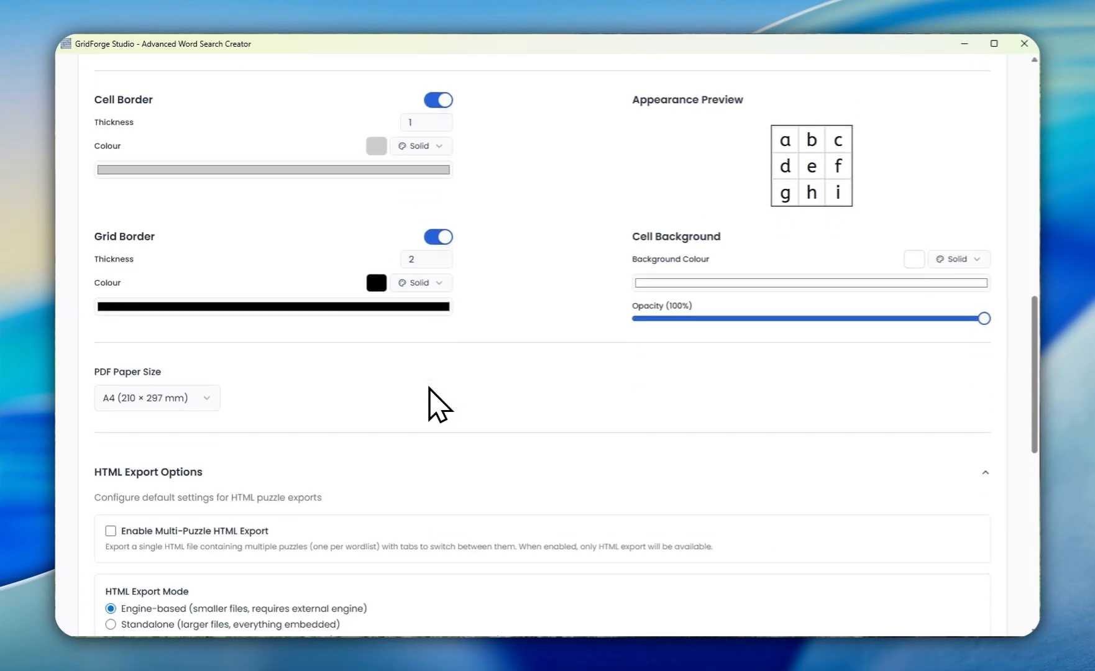
scroll(428, 389, "up", 2)
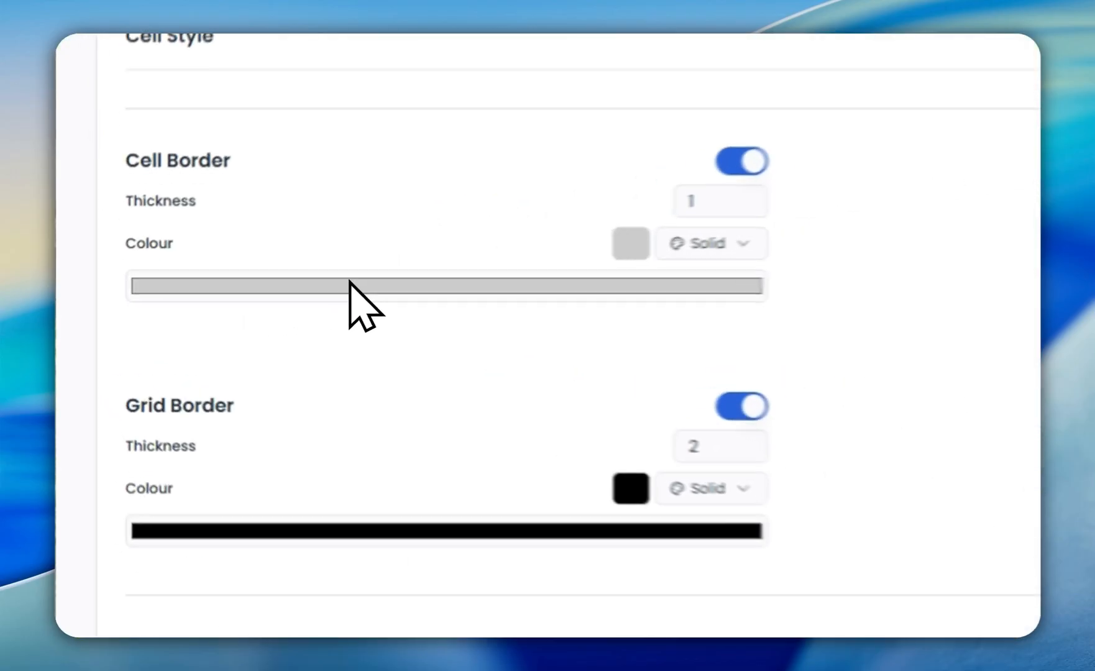
left_click(218, 302)
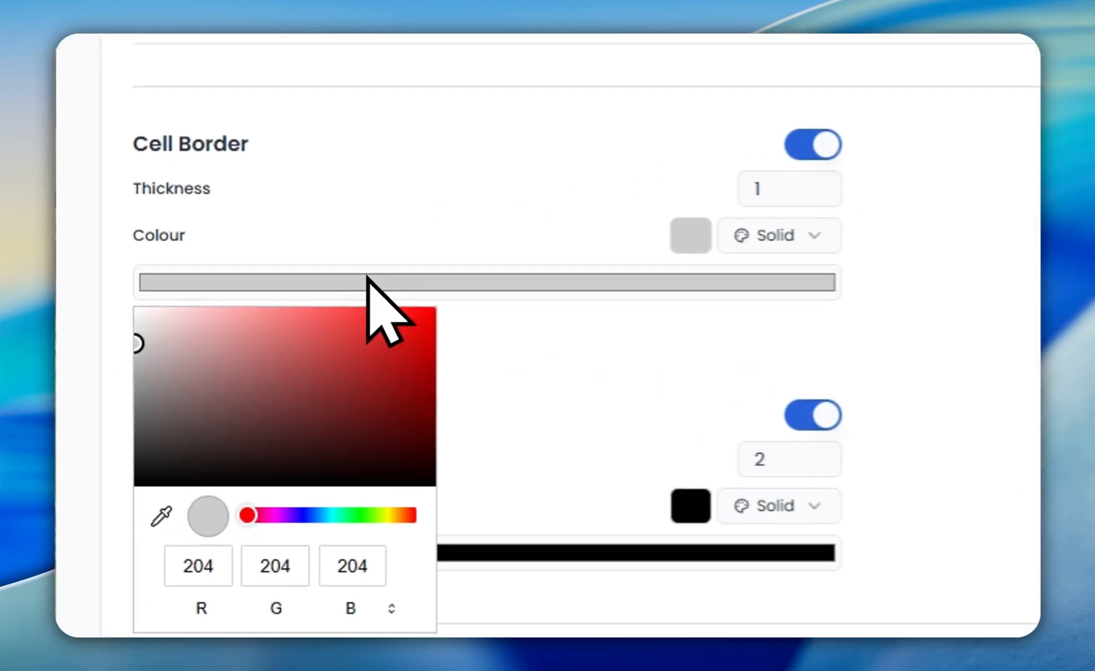
left_click(138, 317)
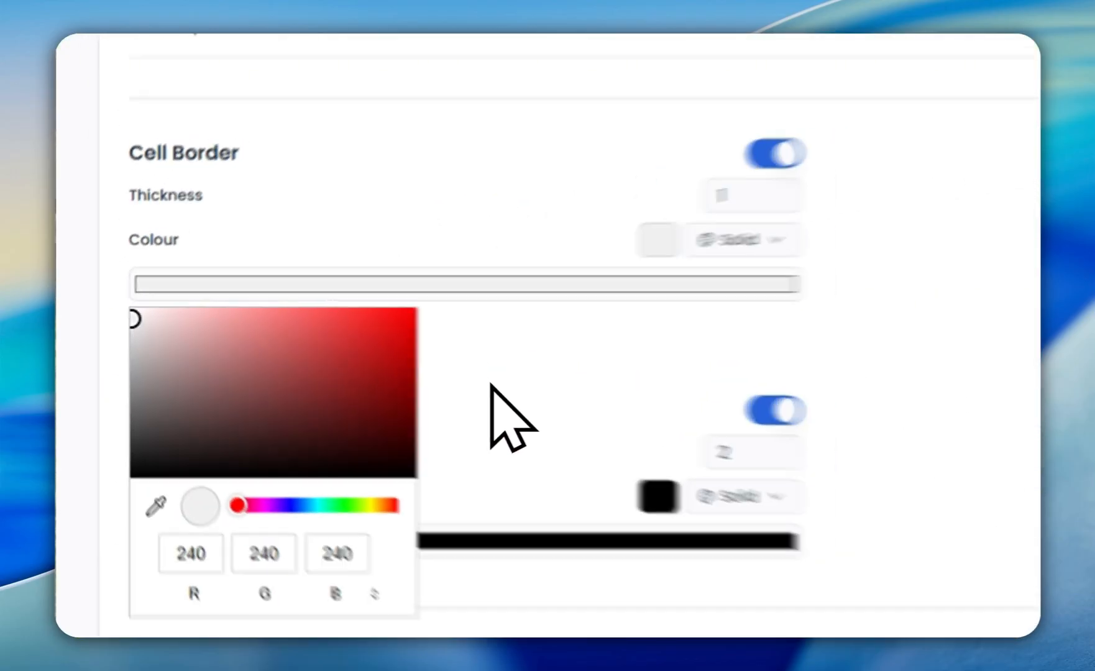
left_click(550, 437)
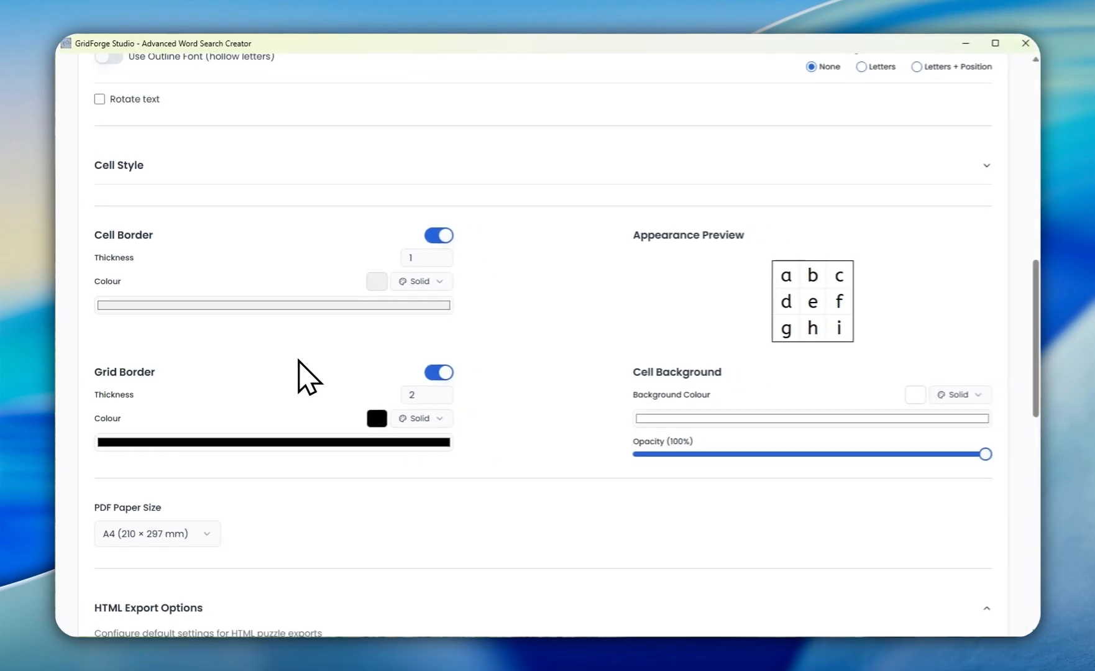
Step: Replace the words of Wordlist 1 in the puzzle setup with mole, rabbit, deer, fox and mouse, one per line
scroll(304, 376, "up", 15)
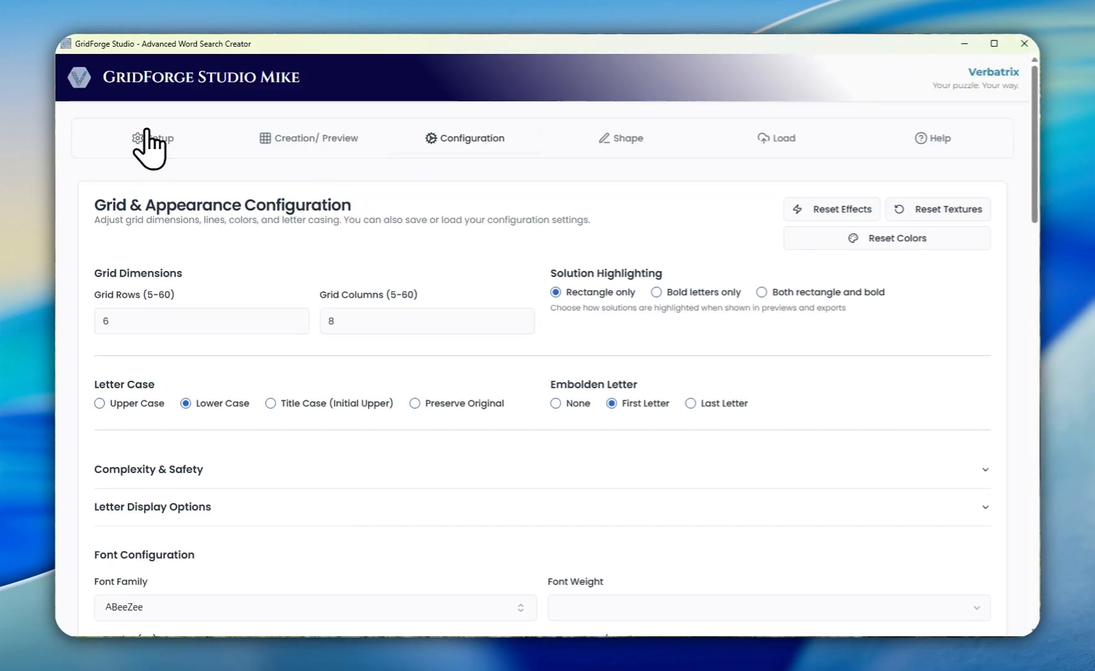
left_click(147, 132)
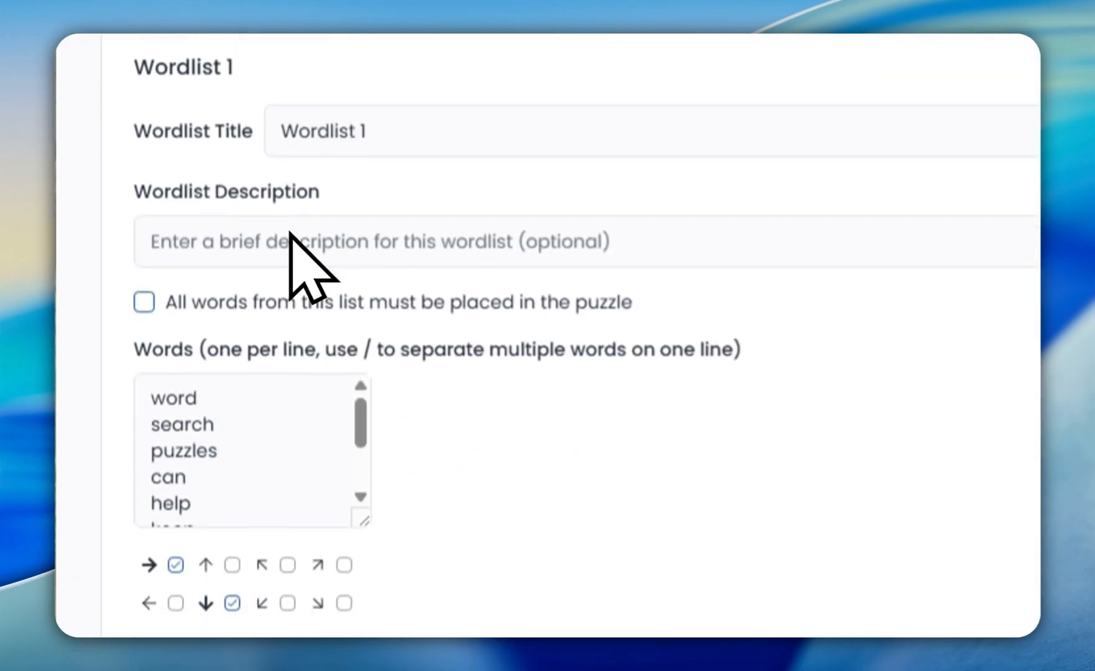
scroll(286, 280, "down", 1)
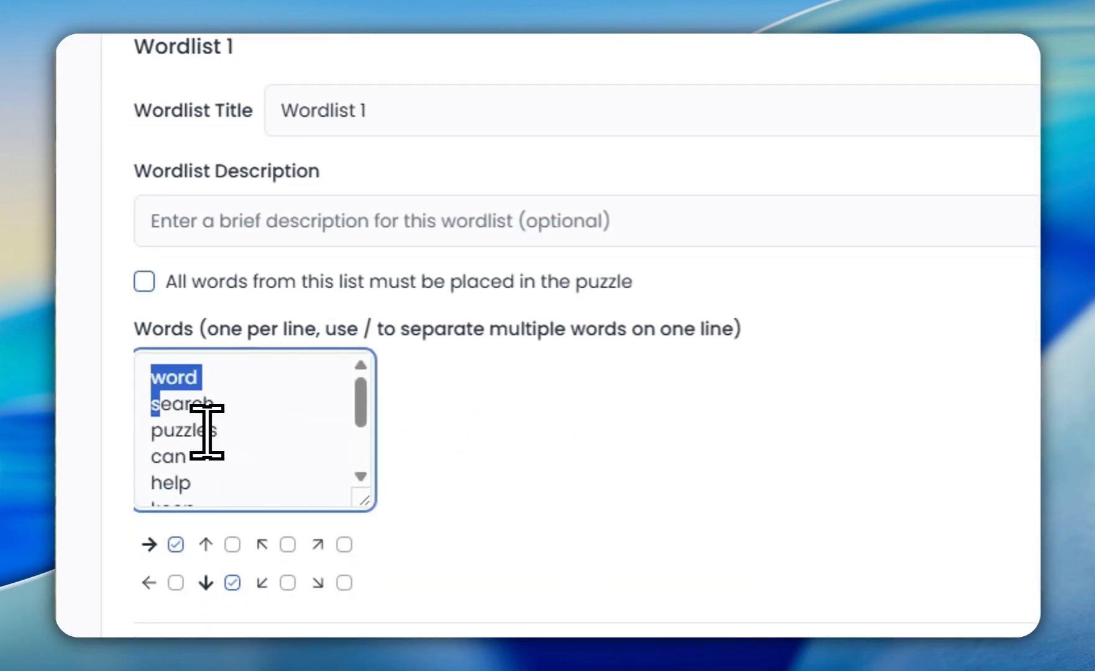
left_click_drag(207, 432, 196, 419)
scroll(196, 419, "down", 3)
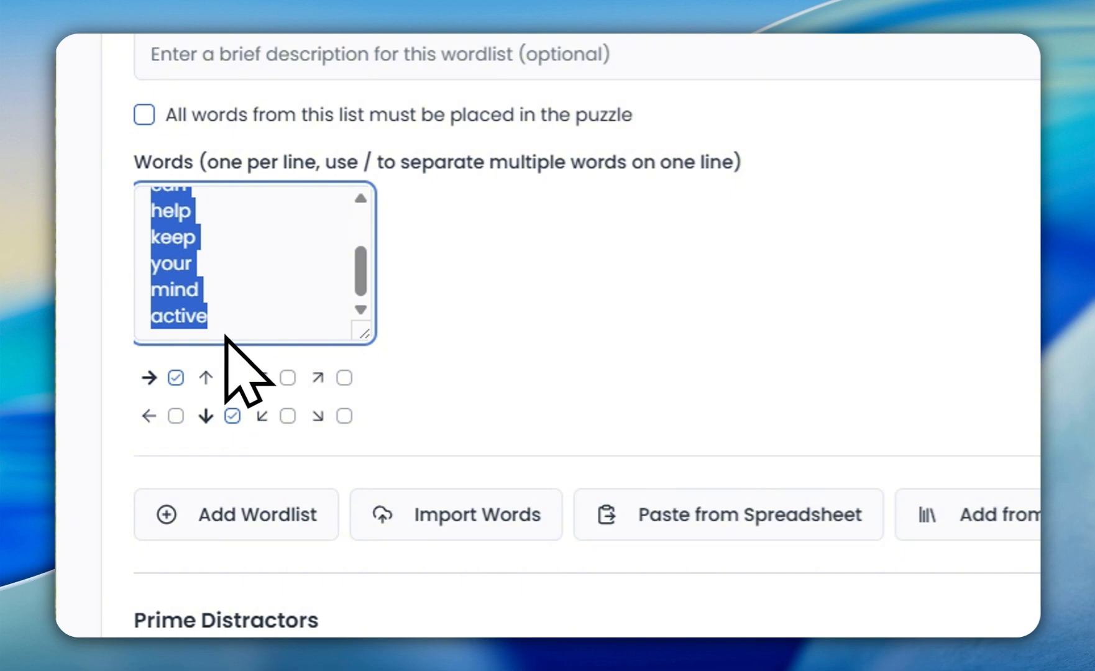
type("mole")
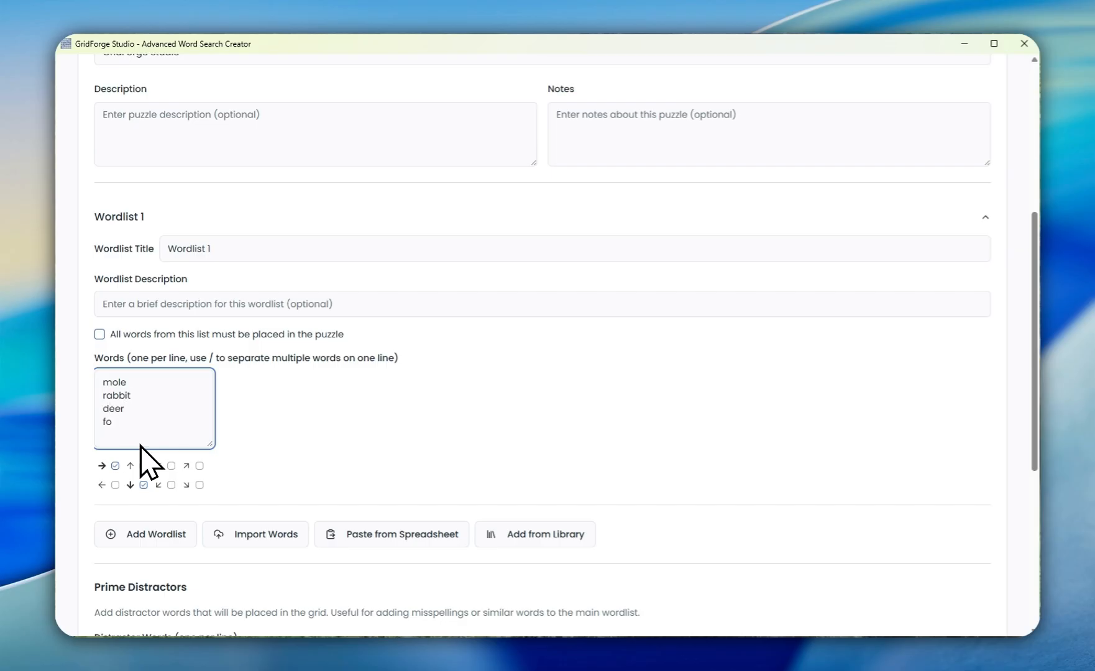
key("Return")
type("mouse")
Step: Go to the puzzle creation and preview page and start placing words manually
scroll(386, 438, "up", 5)
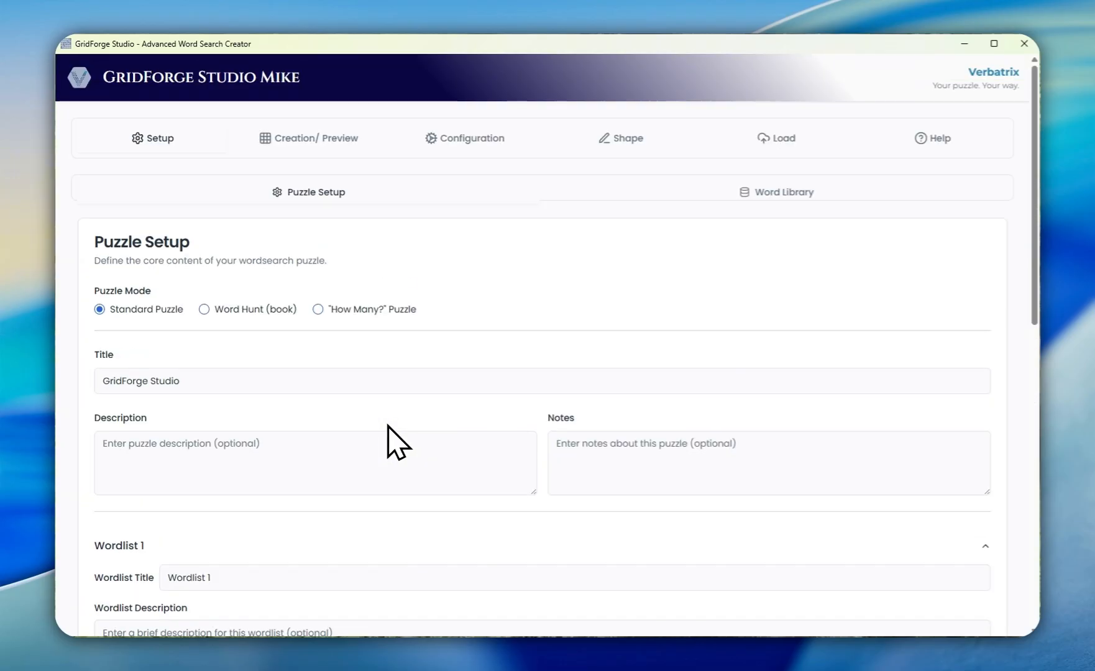
left_click(356, 139)
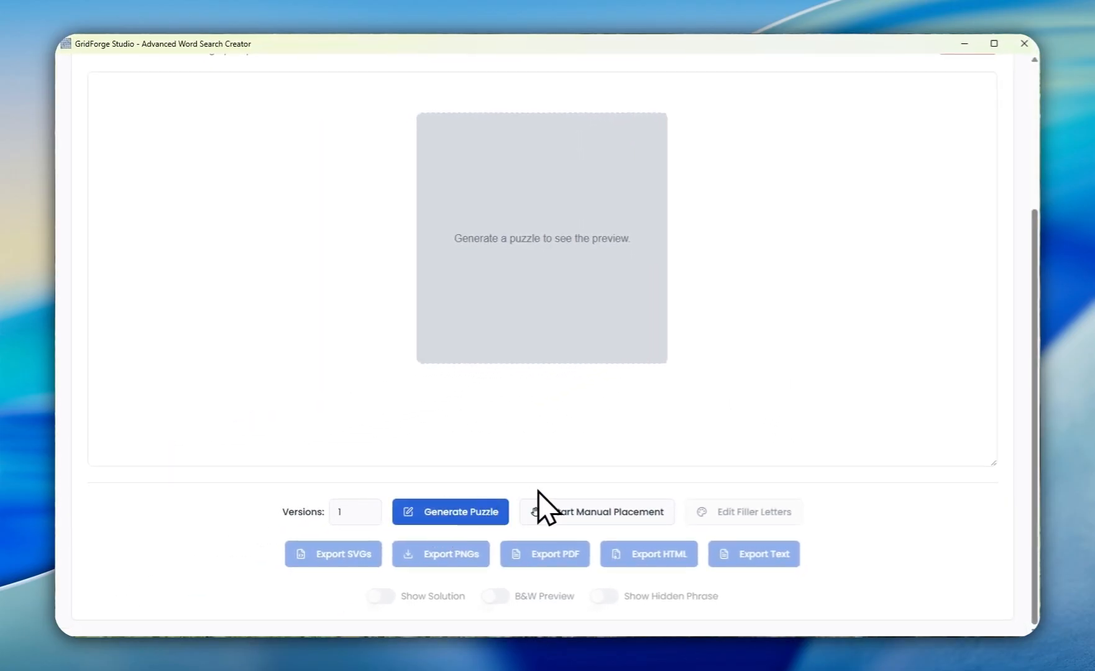
left_click(585, 513)
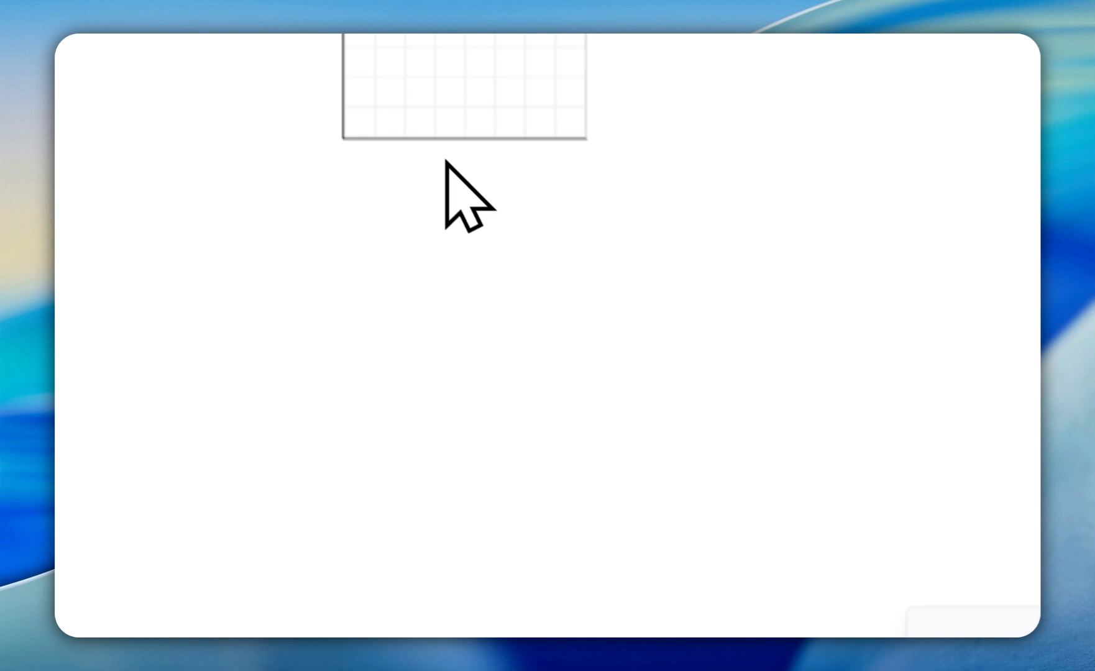
Step: Place "deer" horizontally in the first row from the first column, and "fox" in the second row from the fifth column
scroll(699, 420, "down", 3)
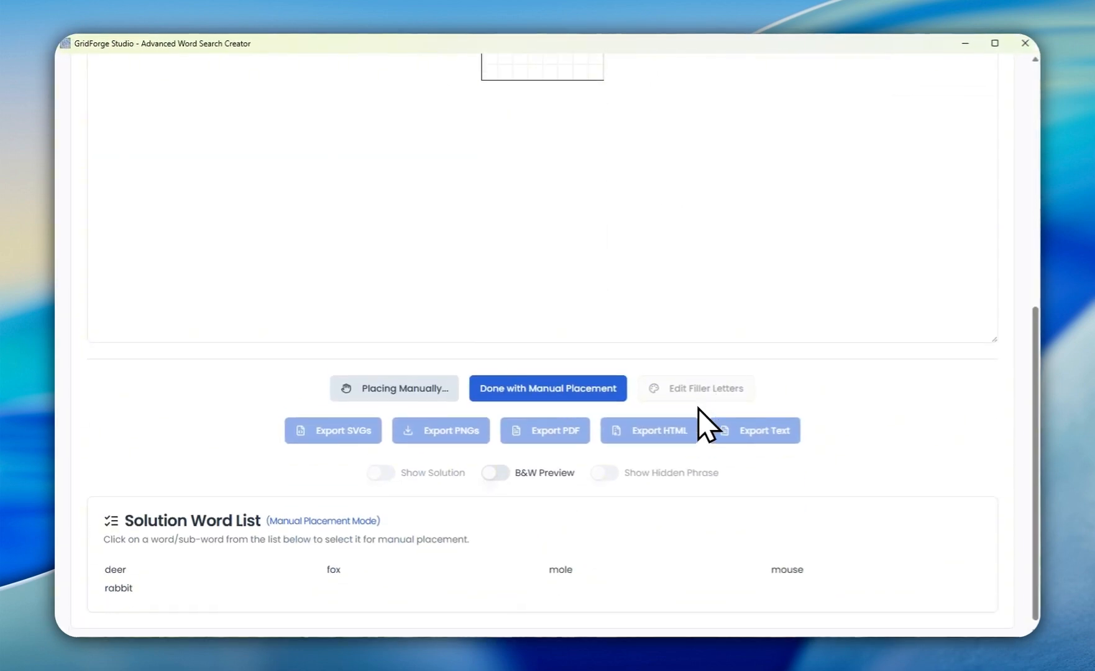
scroll(698, 409, "down", 1)
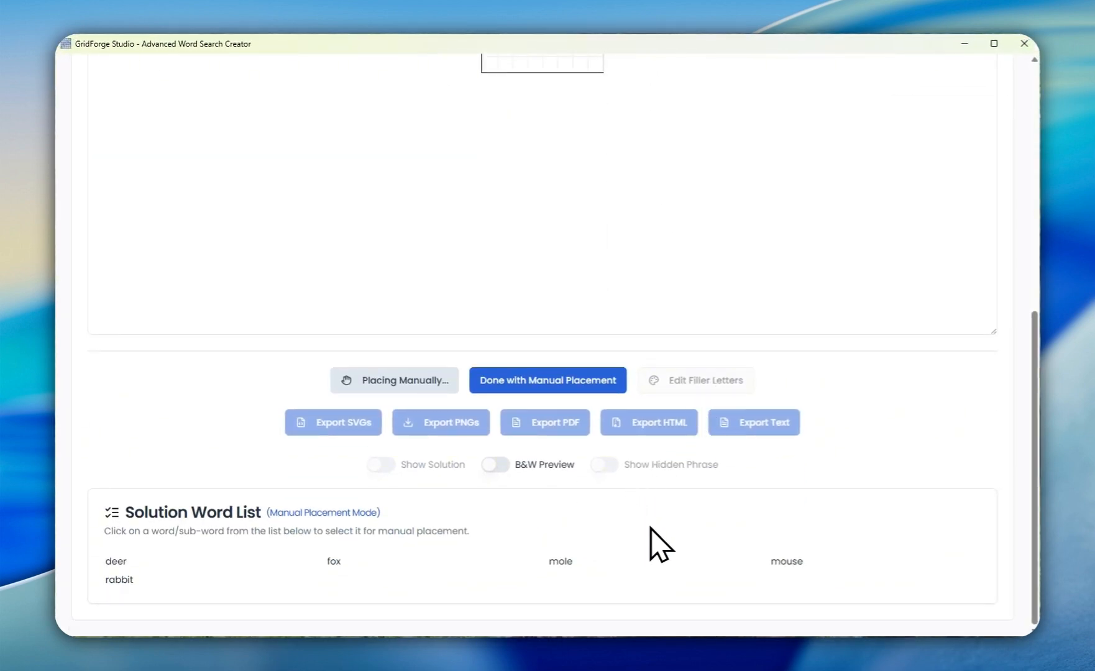
left_click(122, 561)
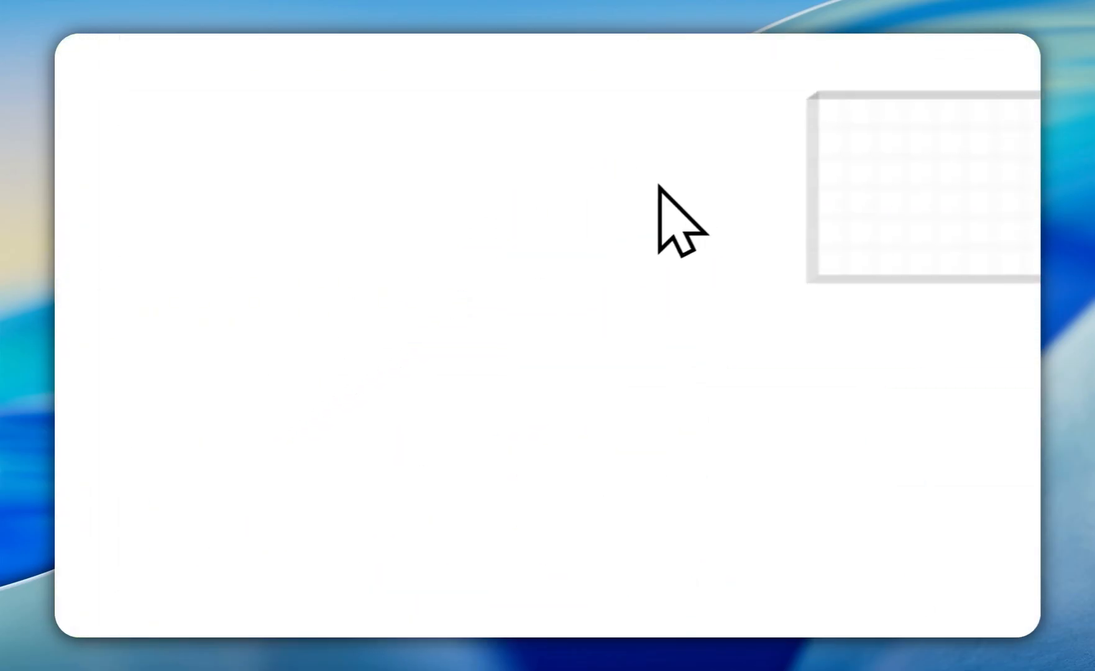
left_click_drag(600, 268, 614, 269)
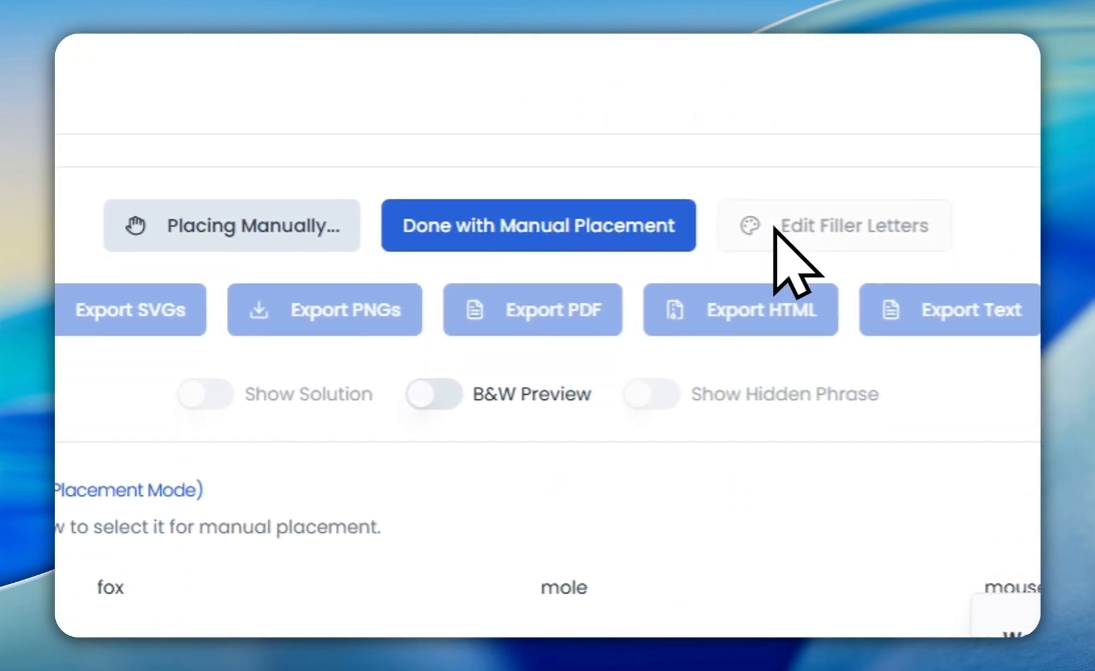
left_click(104, 587)
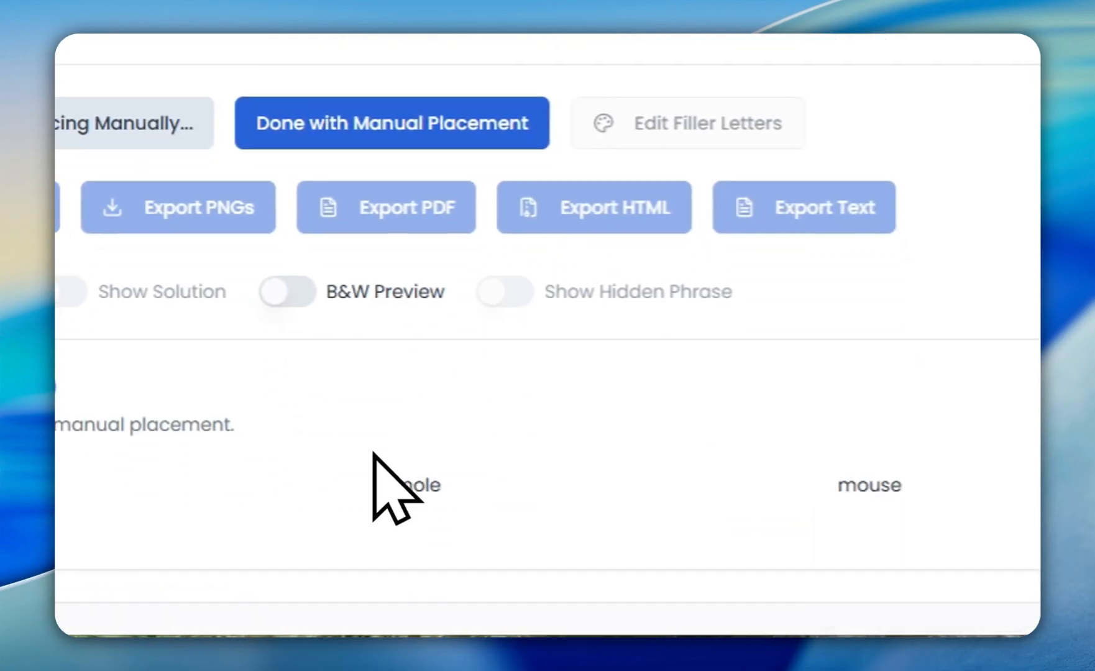
Step: Place "mole" horizontally in the third row from the second column, and "mouse" in the fourth row from the third column
left_click(384, 486)
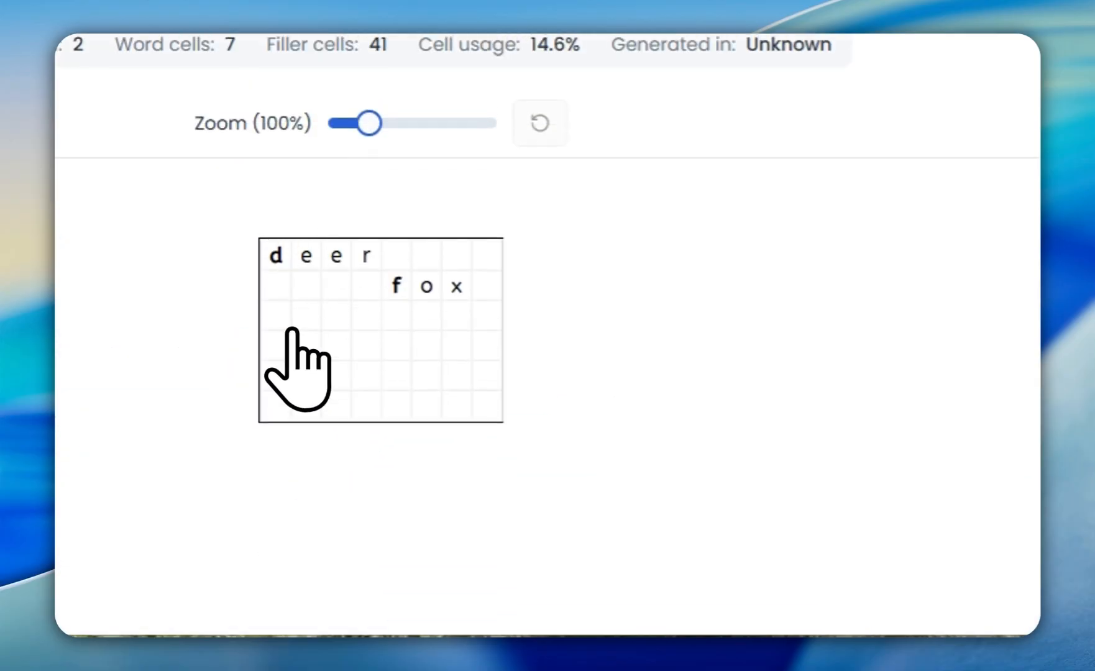
left_click(305, 314)
left_click(398, 318)
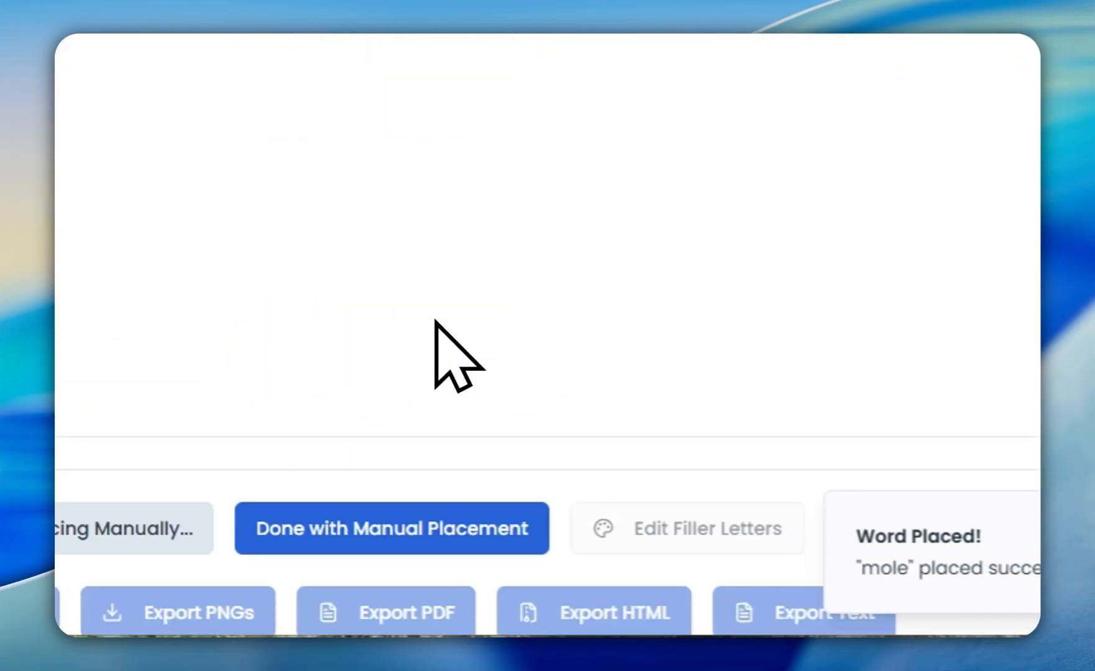
scroll(589, 427, "down", 4)
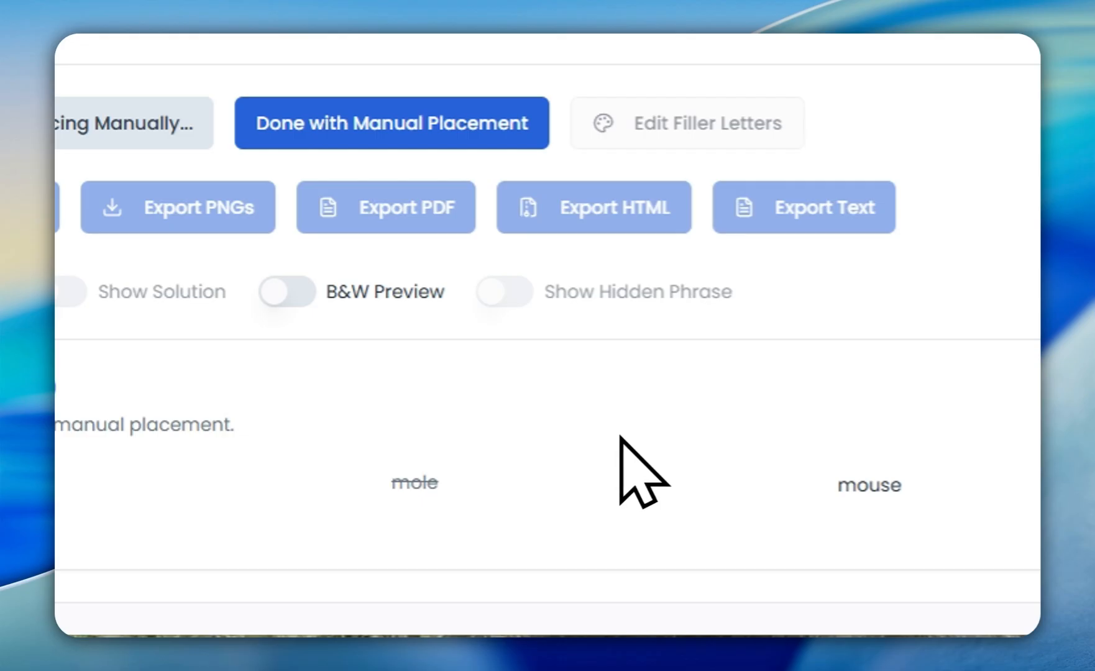
left_click(858, 486)
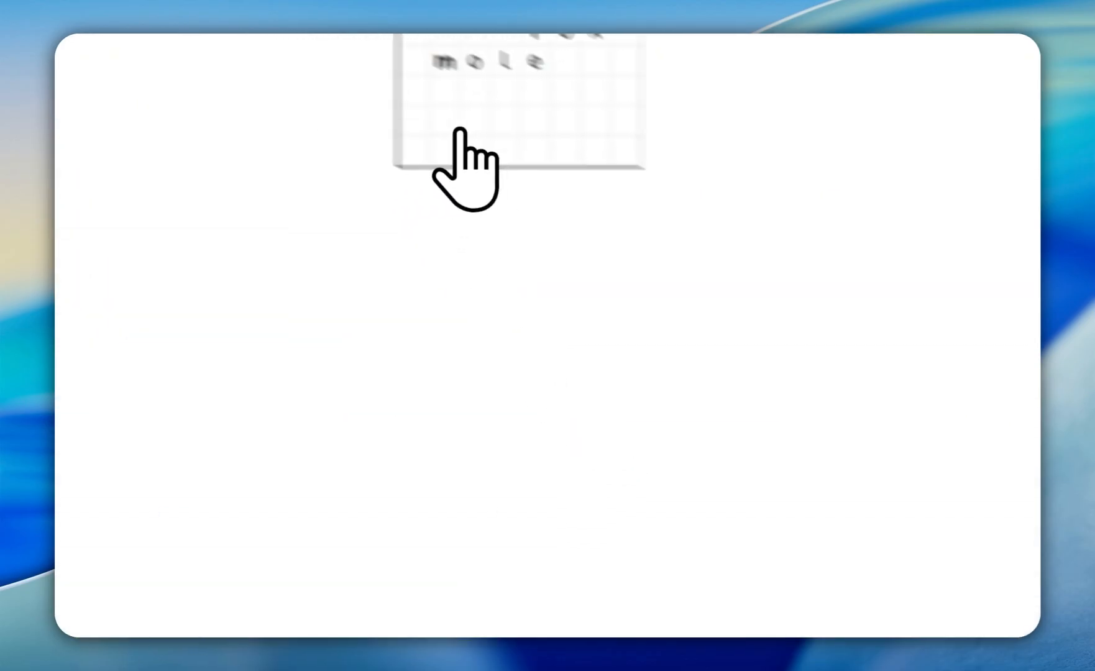
left_click_drag(611, 163, 655, 171)
Step: Place "rabbit" horizontally in the sixth row of the grid, starting in the second column
scroll(622, 254, "down", 5)
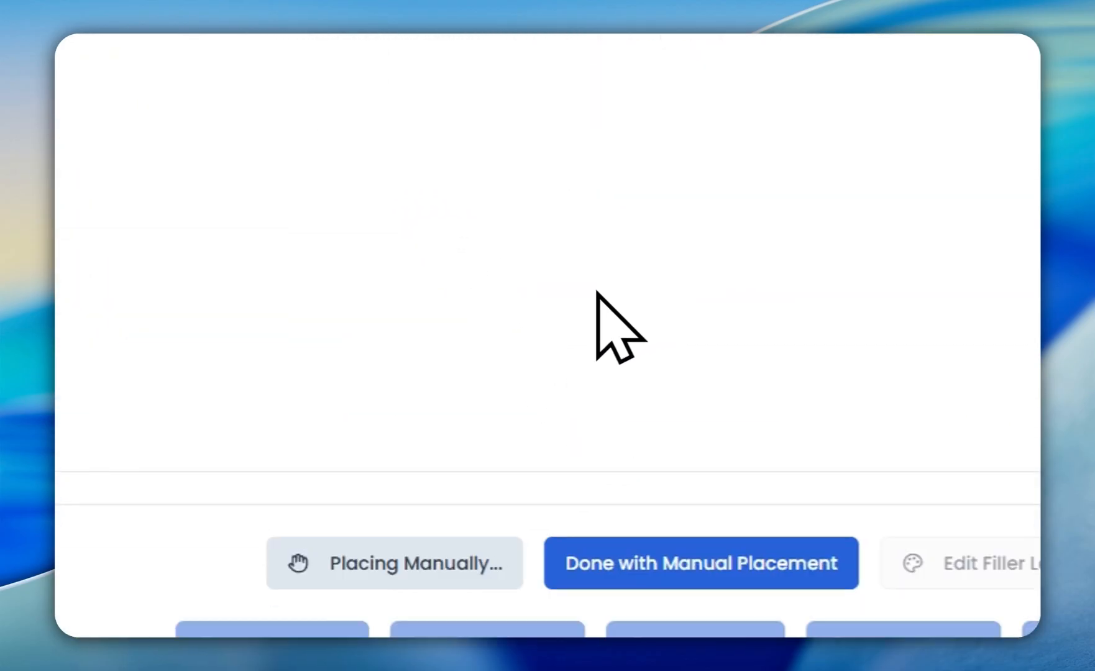
left_click(175, 537)
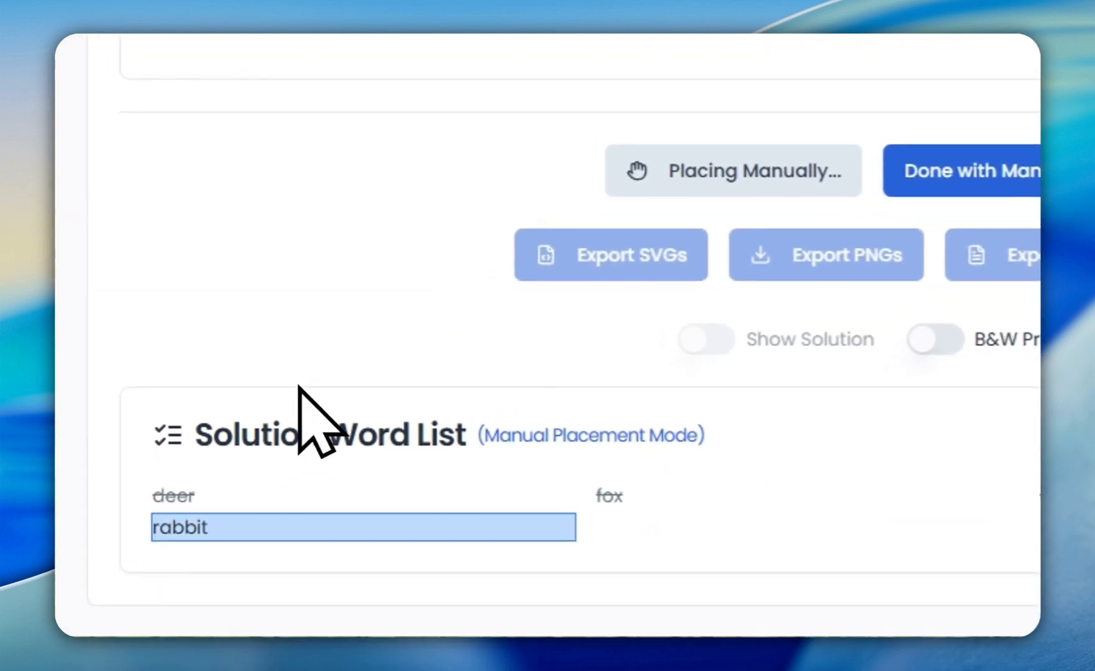
left_click(591, 303)
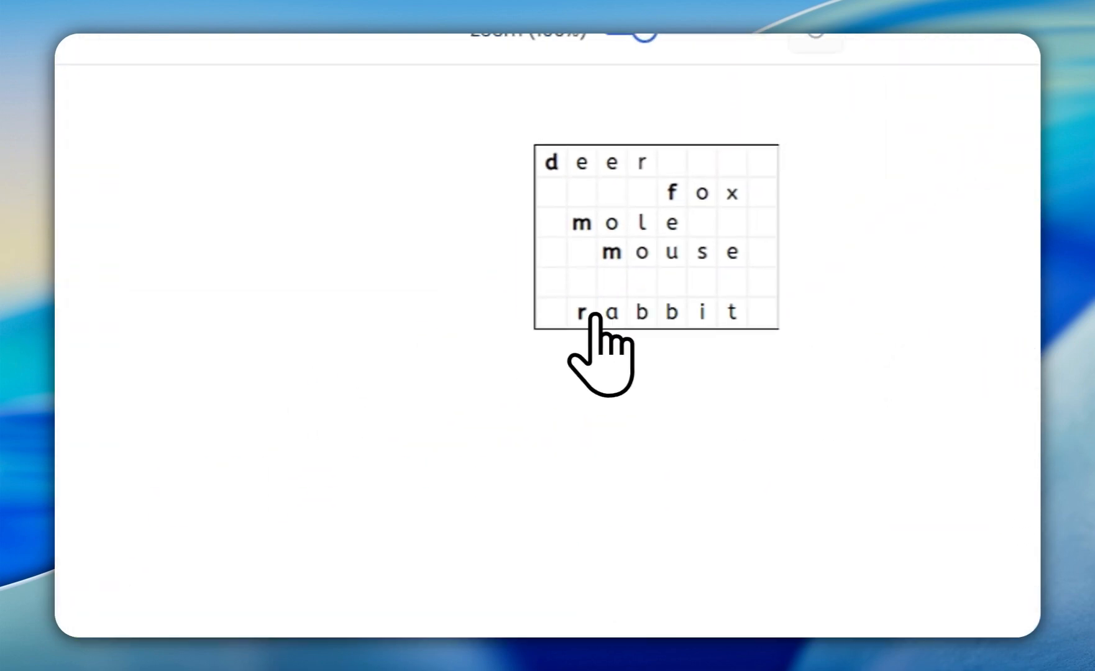
Step: Finish the manual word placement and view the puzzle grid with its filler letters
scroll(770, 454, "down", 5)
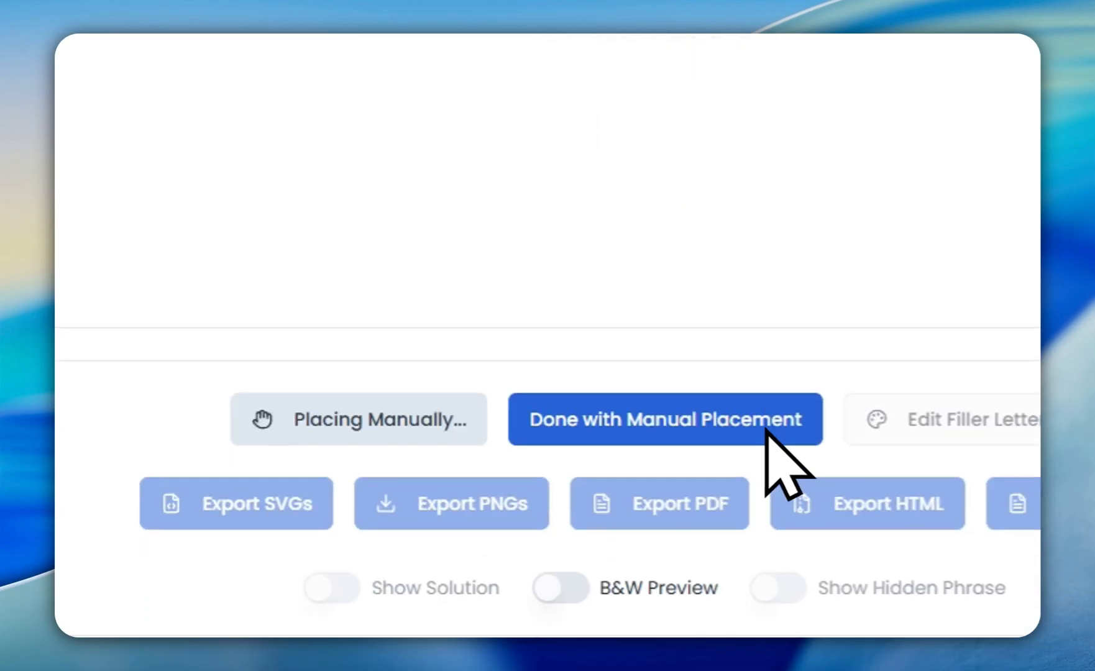
left_click(665, 415)
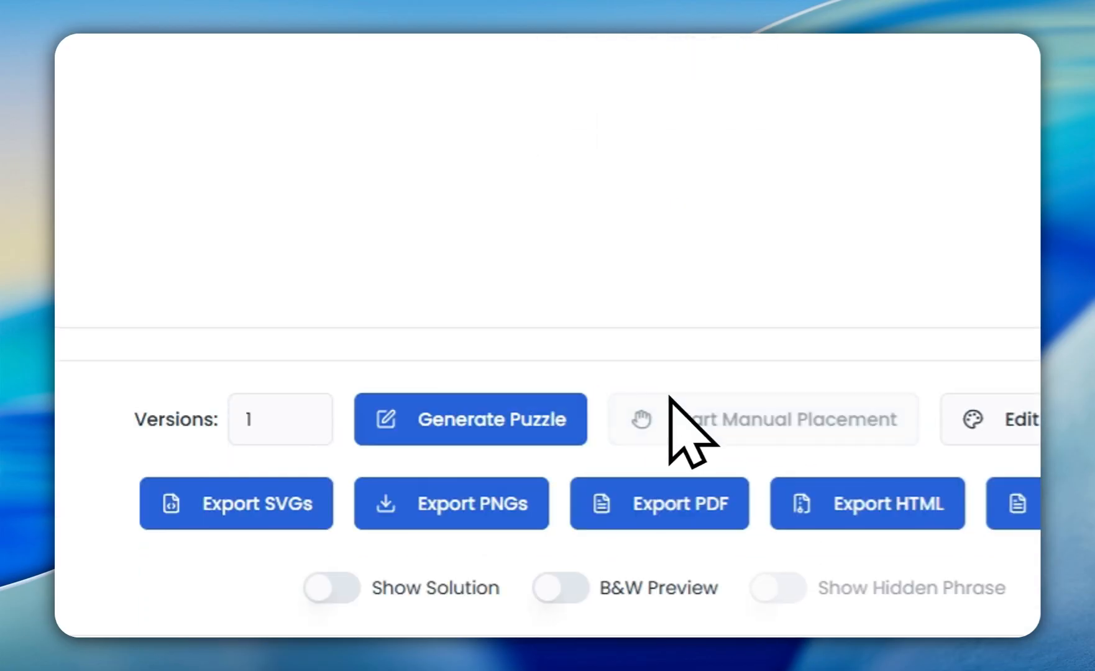
scroll(654, 342, "up", 5)
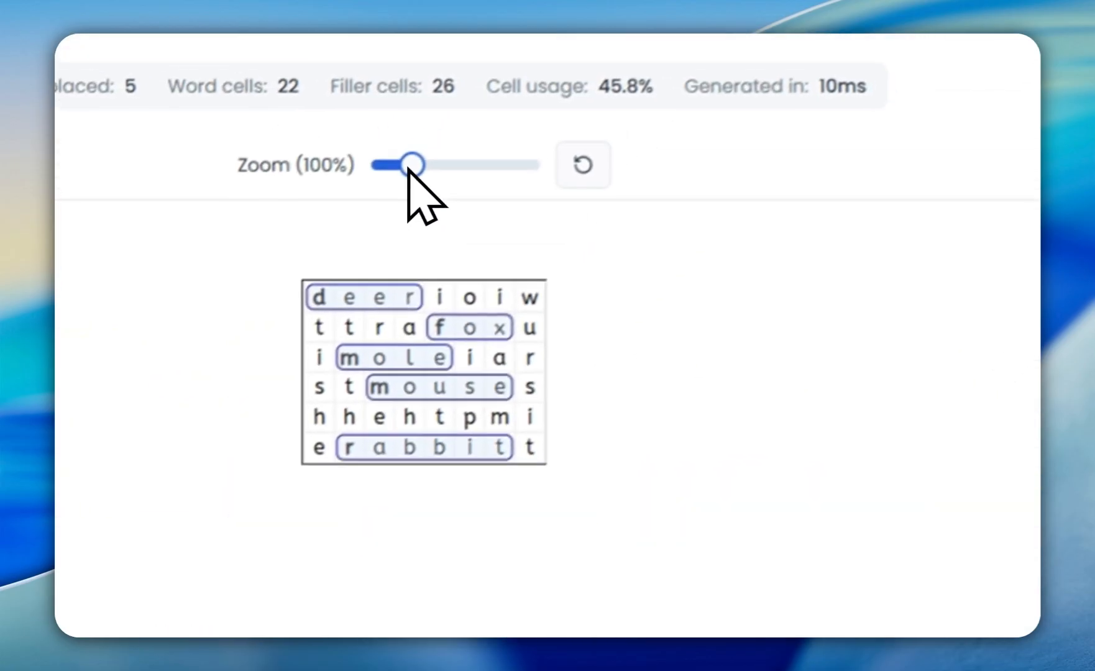
Step: Enlarge the puzzle preview to 235% and review the finished grid
left_click_drag(413, 175, 445, 181)
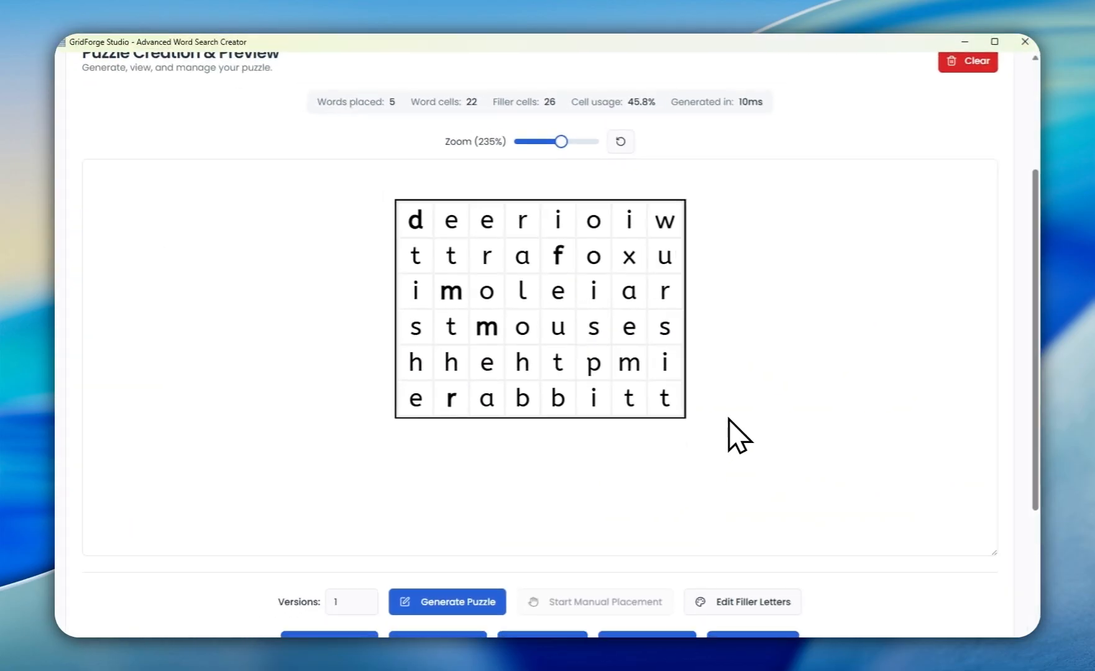
scroll(735, 438, "up", 3)
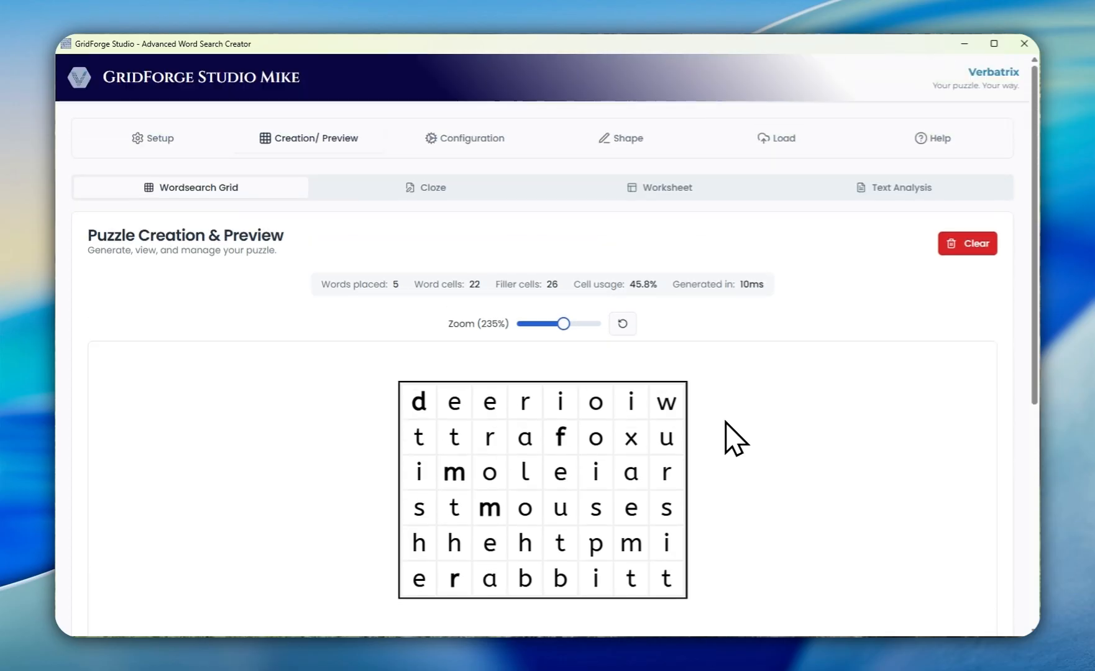
scroll(726, 423, "down", 1)
scroll(438, 82, "up", 1)
Step: Open the worksheet designer, add a Name element and resize it into a thin header spanning the page's margins
left_click(674, 196)
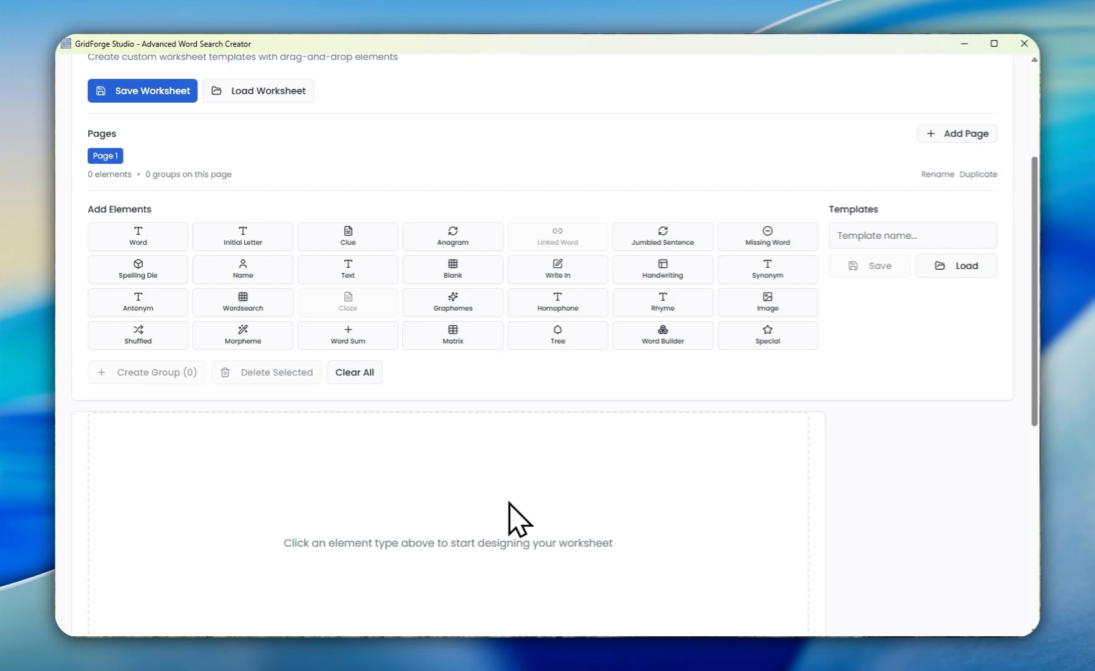
left_click(248, 272)
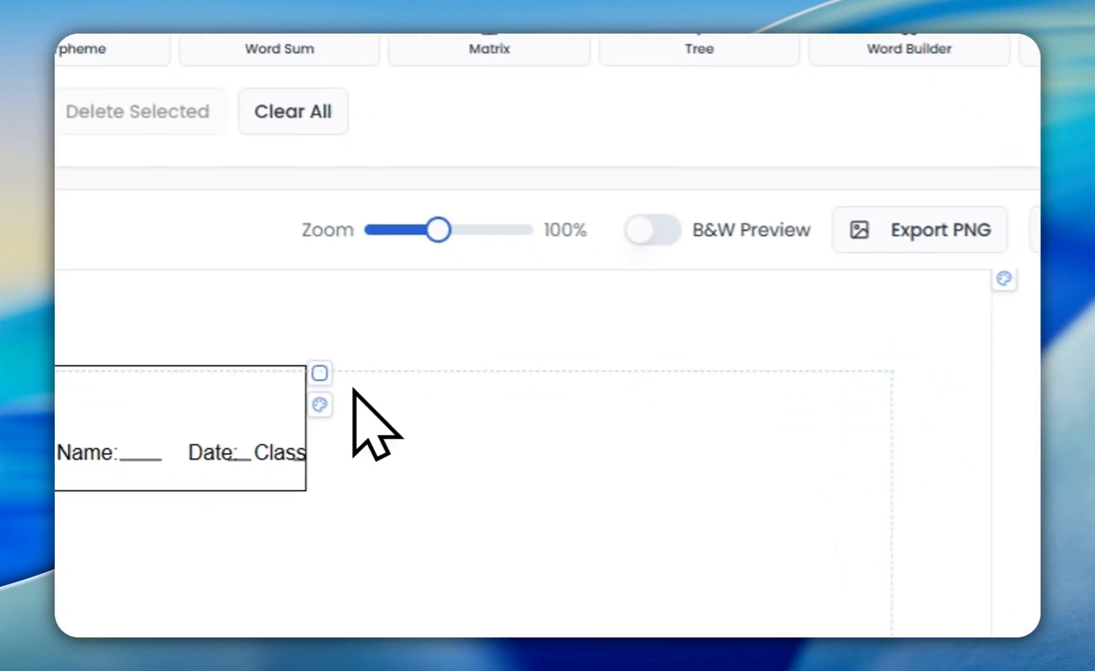
left_click(315, 372)
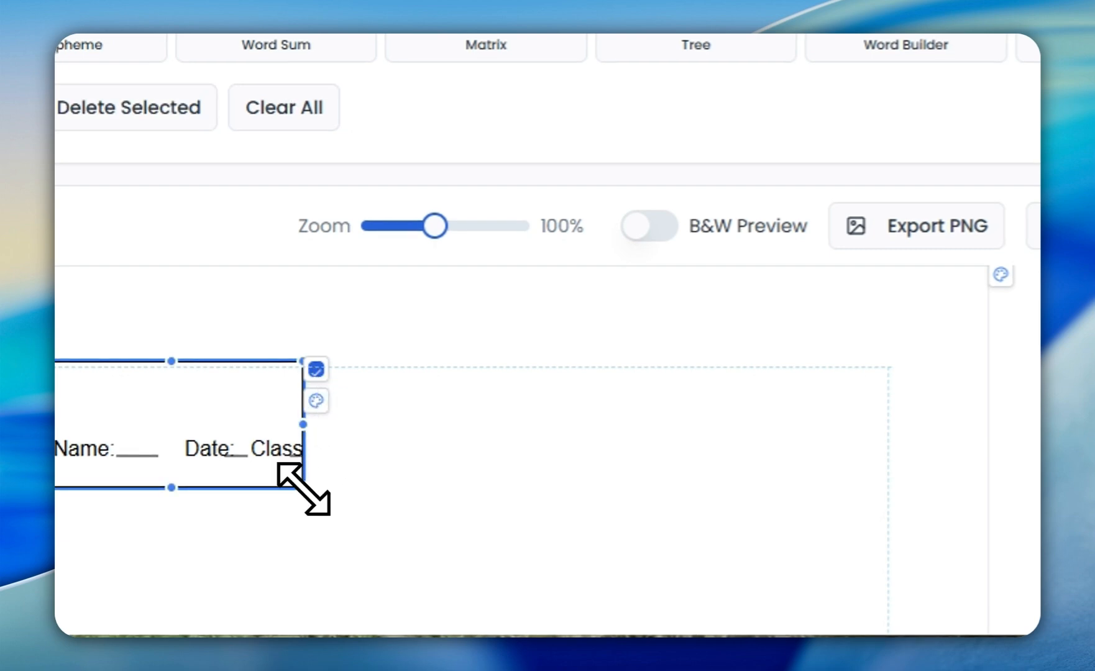
left_click_drag(302, 486, 668, 384)
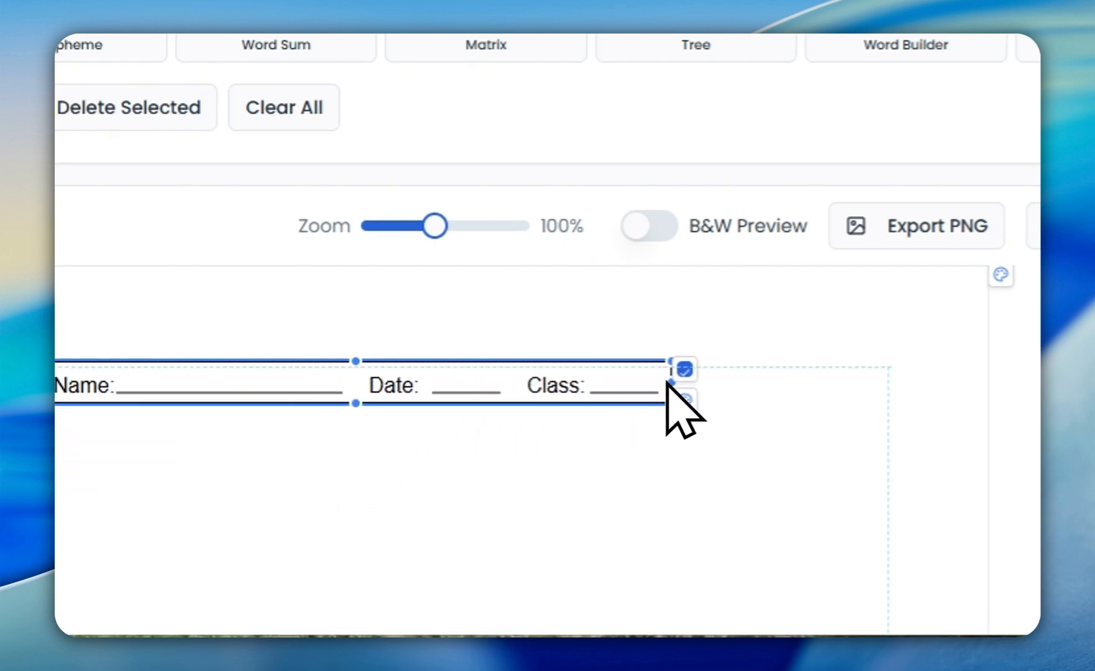
left_click_drag(788, 391, 876, 391)
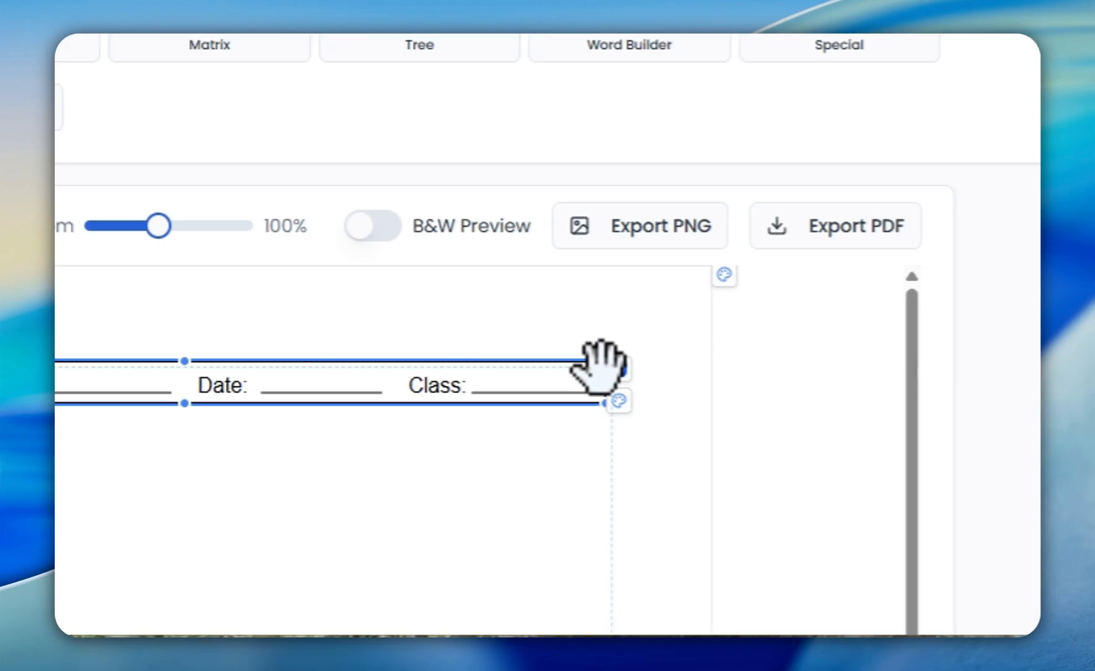
left_click_drag(368, 376, 365, 367)
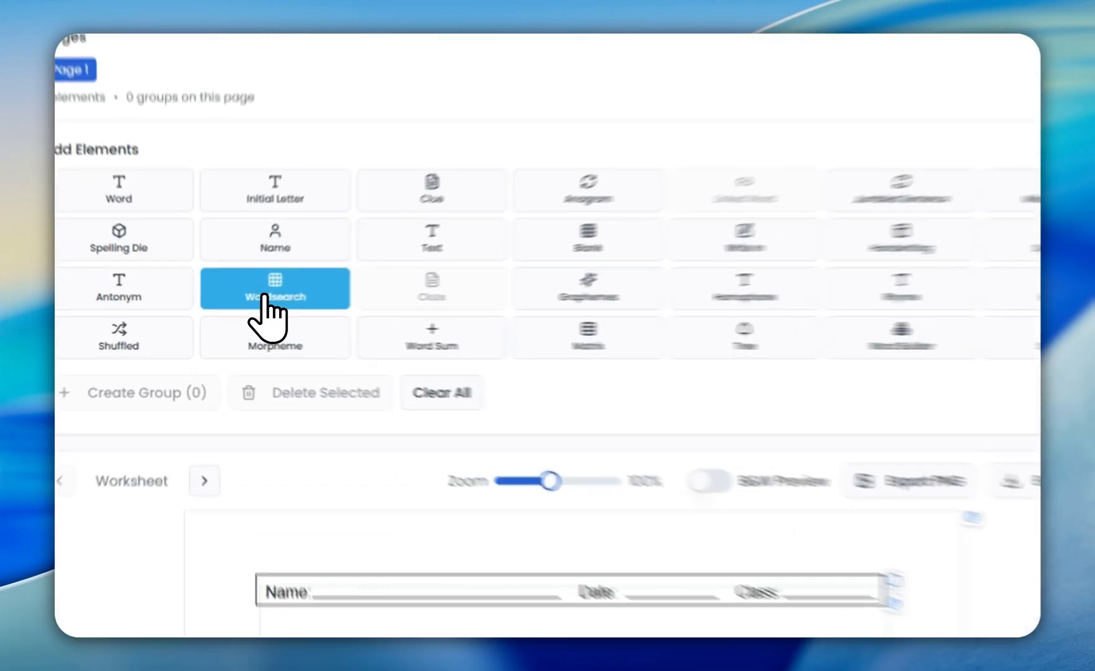
Step: Add the Wordsearch element to the worksheet, shrink its grid and place it just beneath the name header
left_click(249, 310)
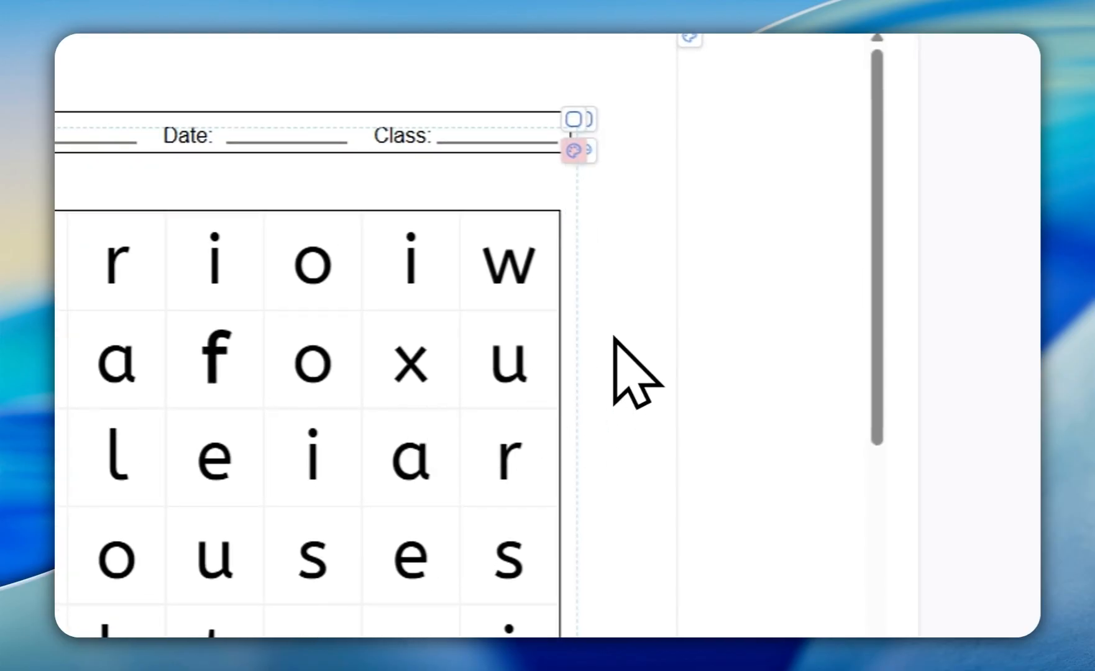
left_click(573, 119)
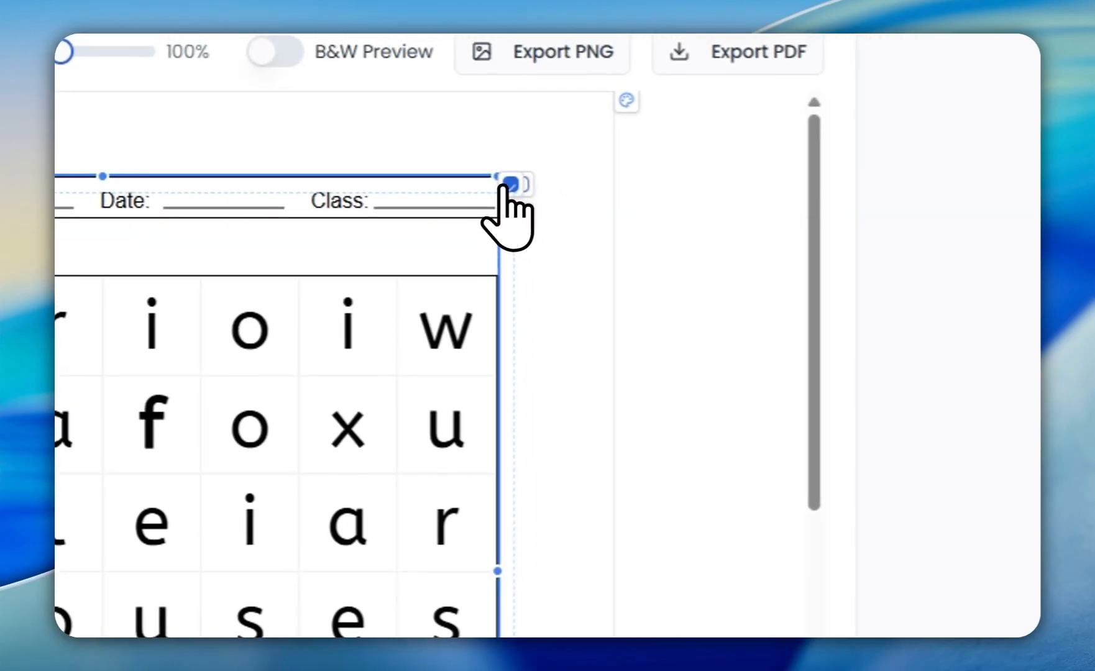
scroll(602, 569, "down", 5)
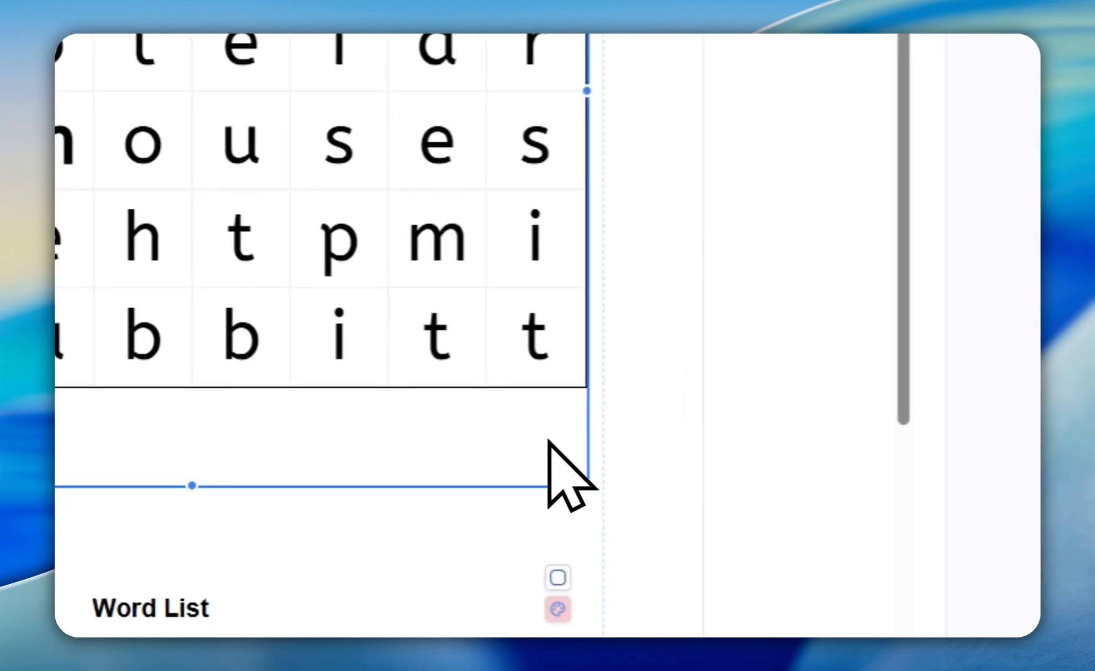
left_click_drag(596, 488, 340, 127)
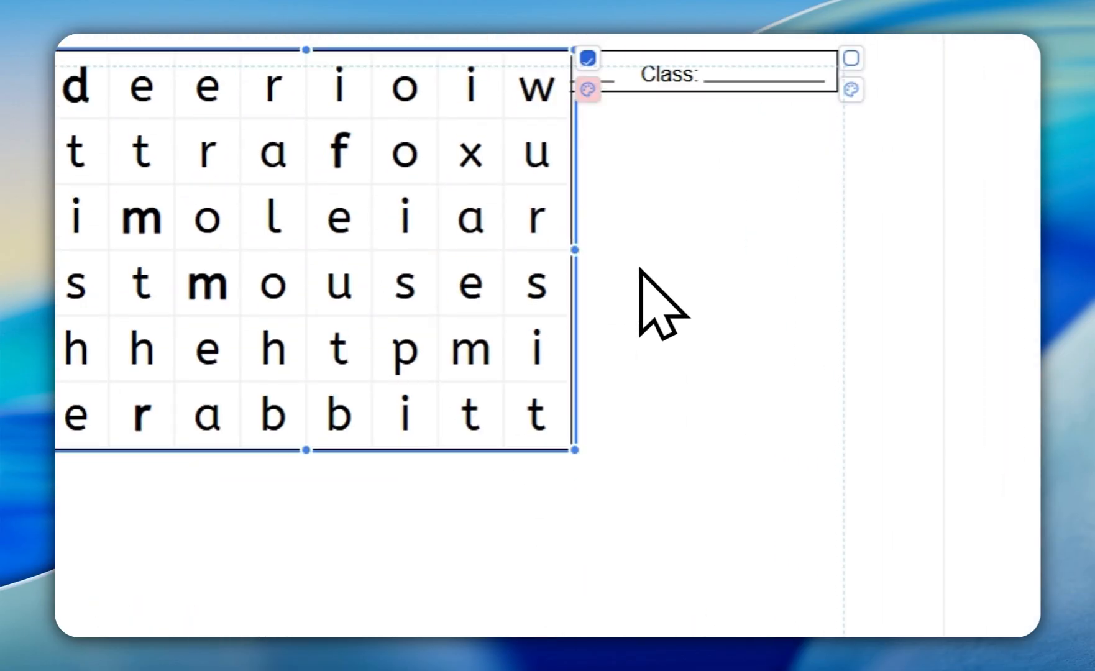
left_click_drag(460, 329, 545, 403)
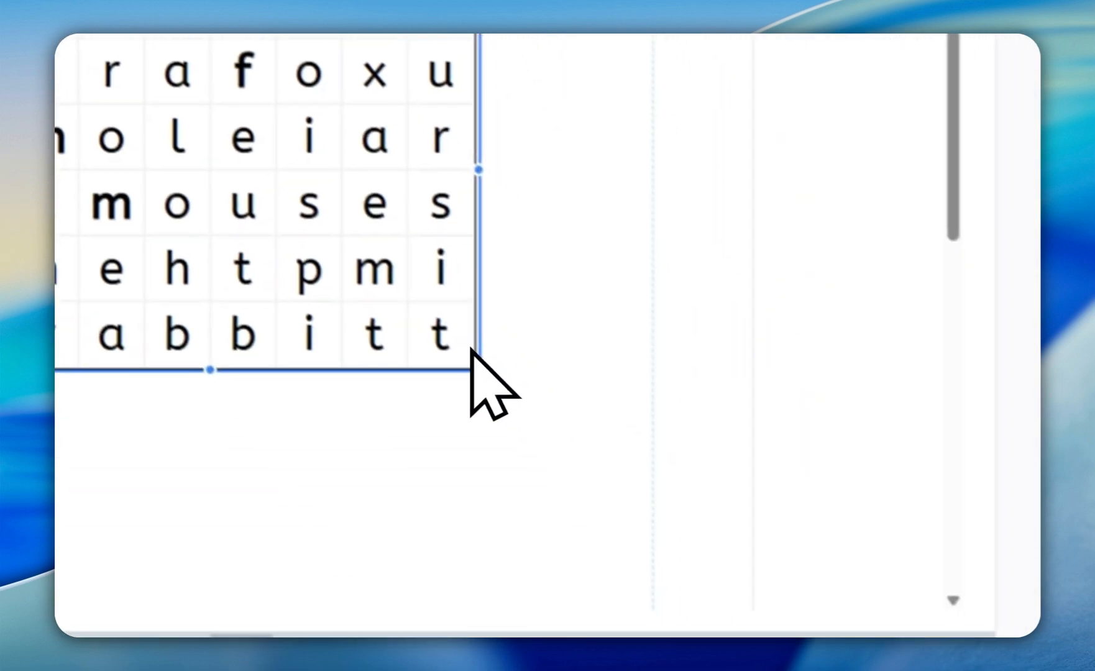
left_click_drag(437, 316, 420, 274)
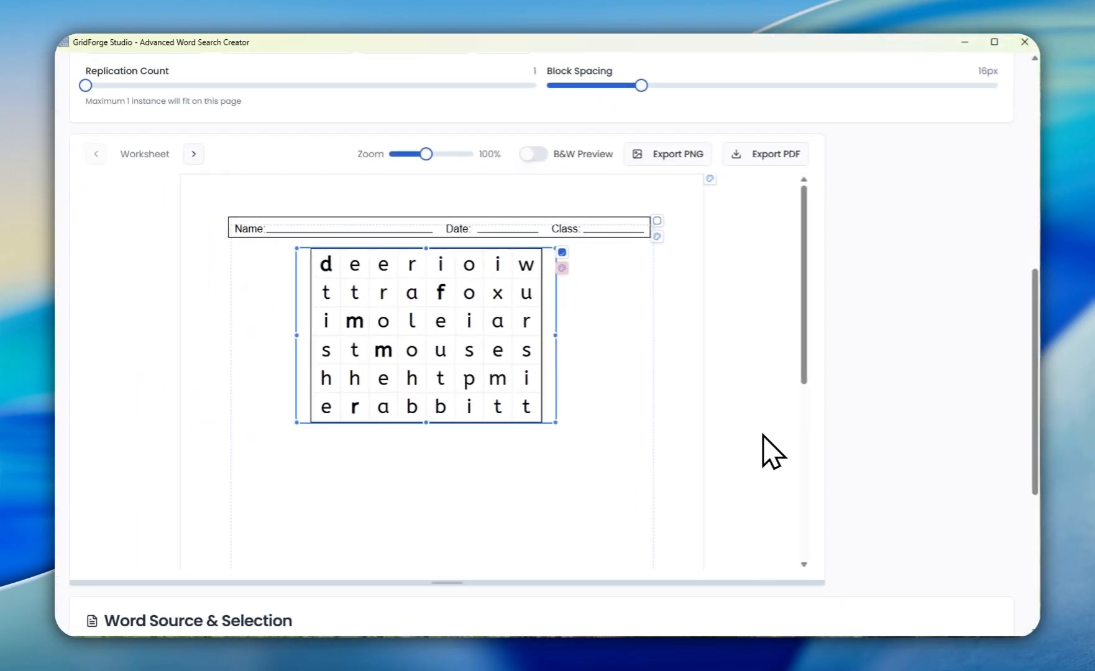
Step: Select the Word List block lower on the worksheet and delete it, keeping the puzzle grid
scroll(763, 435, "down", 3)
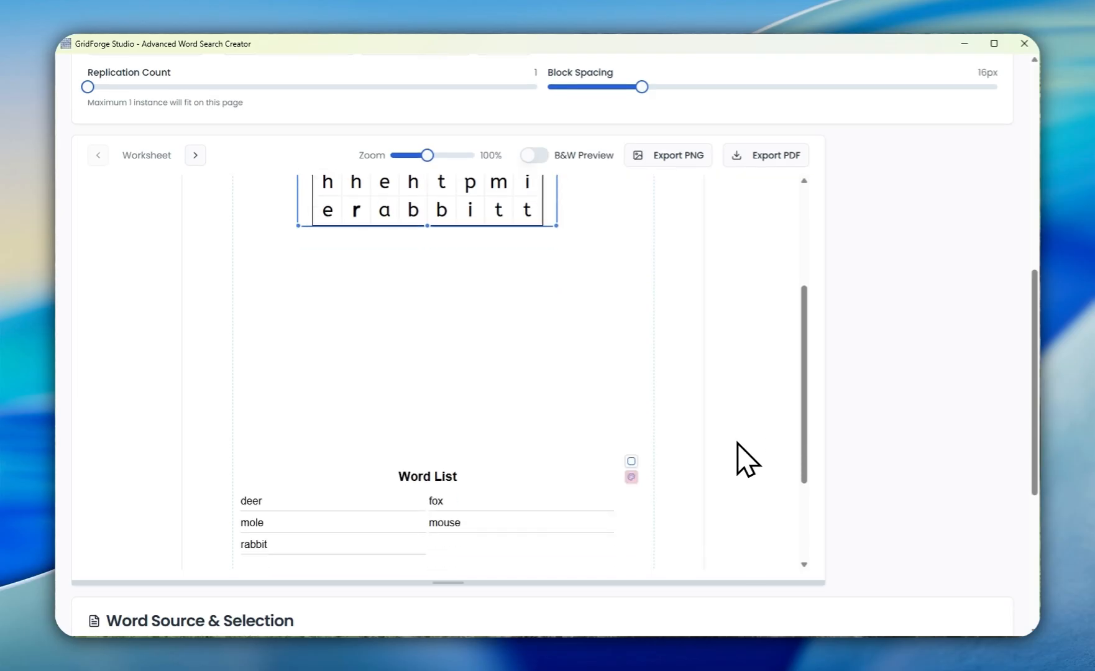
scroll(747, 459, "down", 1)
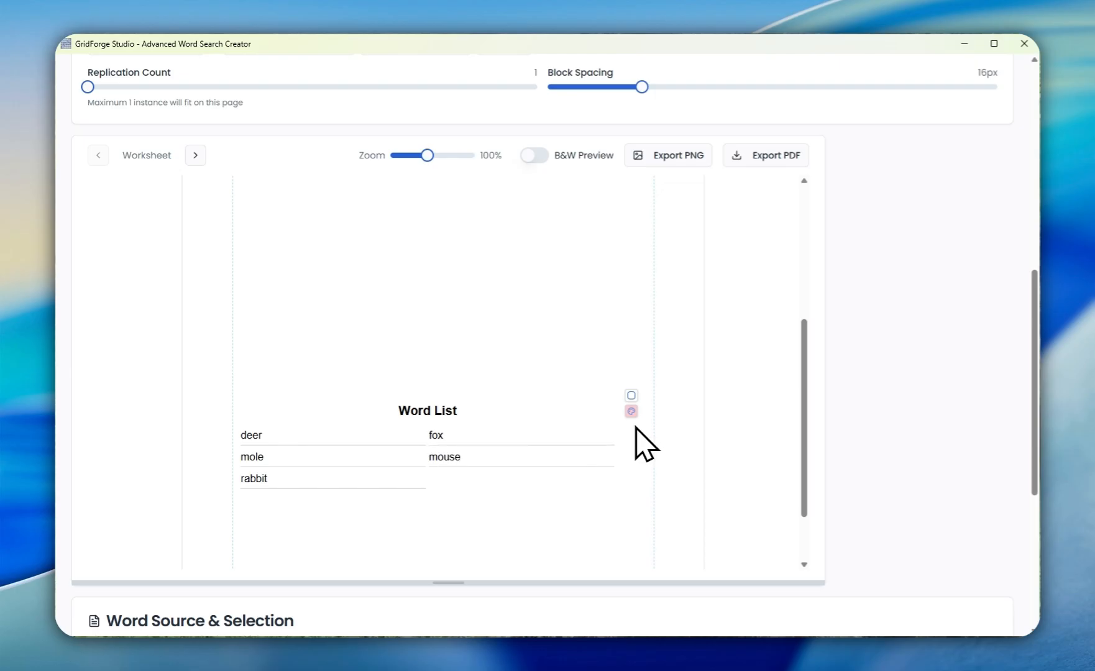
left_click(630, 396)
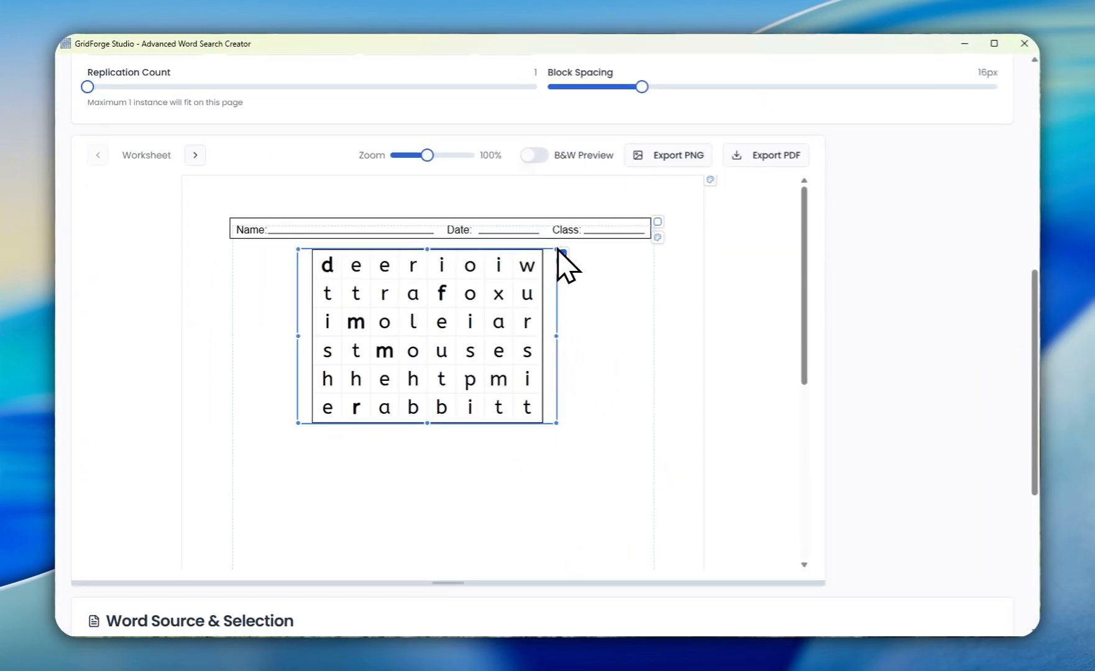
scroll(534, 217, "up", 2)
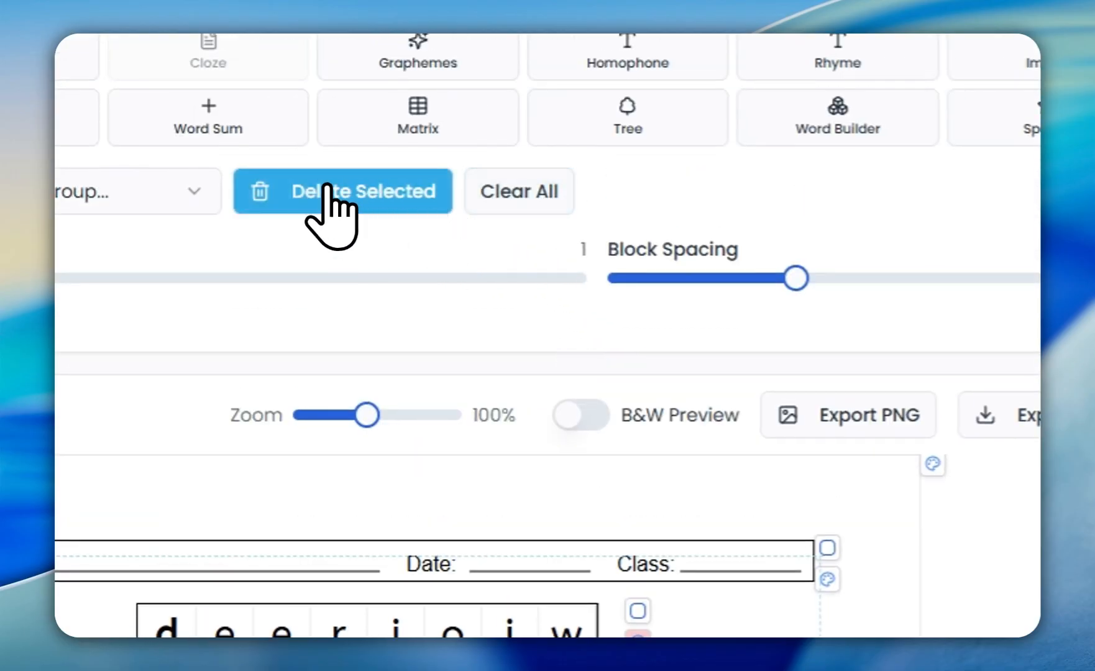
left_click(329, 205)
left_click(814, 579)
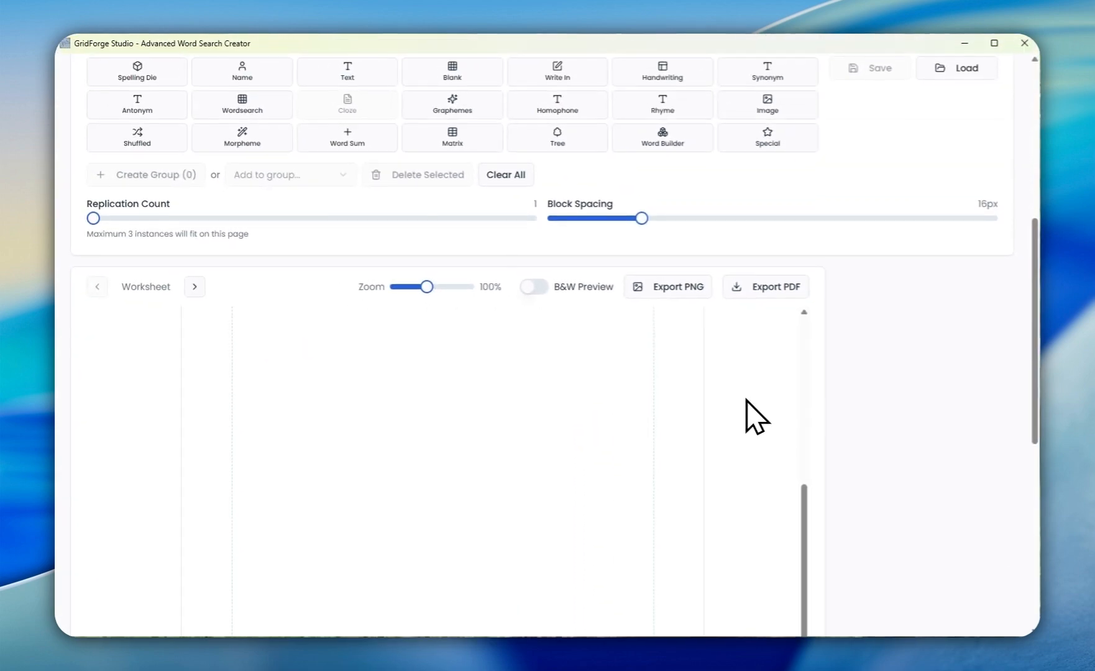
Step: Shift the word search grid slightly down and across so it sits centred beneath the name header
scroll(729, 407, "down", 1)
scroll(659, 408, "up", 2)
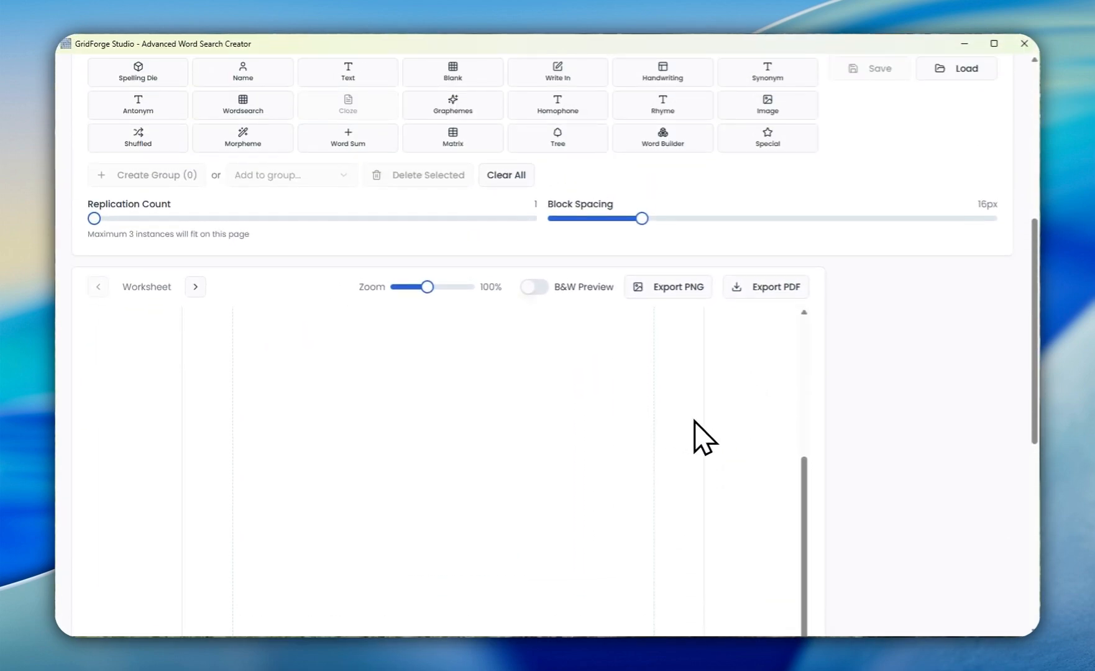
scroll(705, 438, "up", 2)
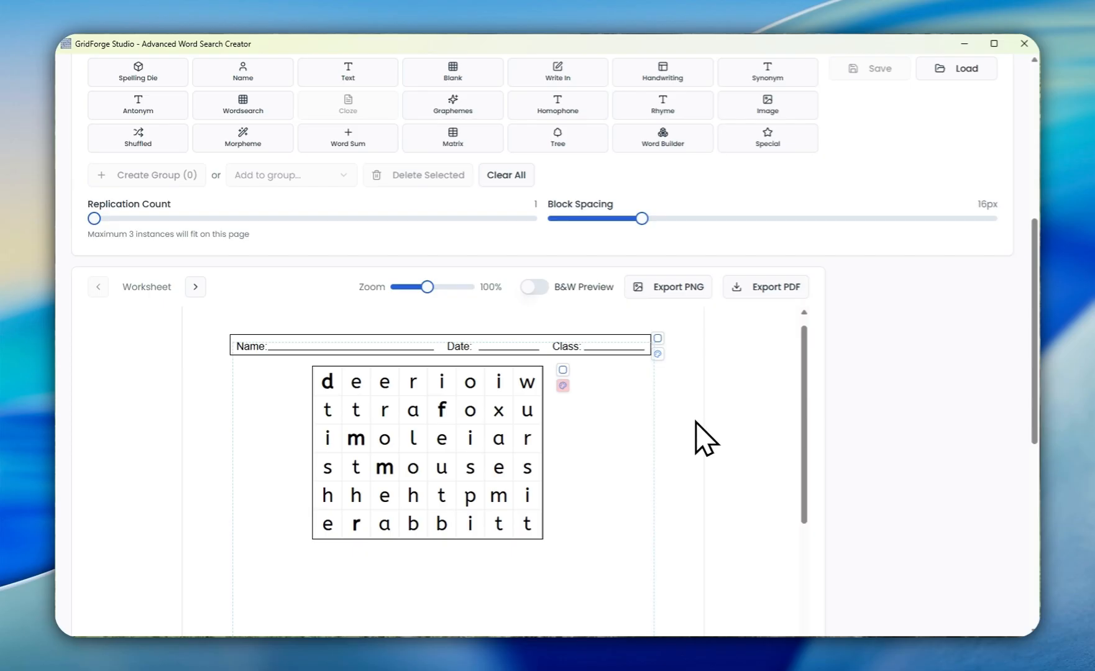
scroll(705, 438, "down", 1)
scroll(771, 434, "up", 1)
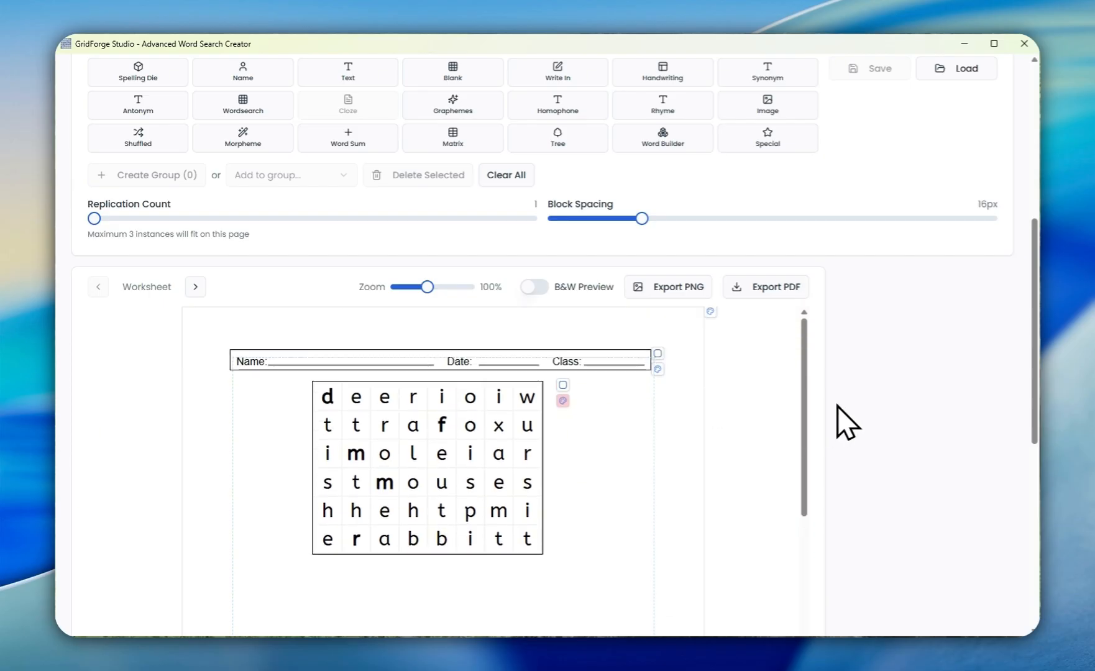
scroll(845, 403, "up", 1)
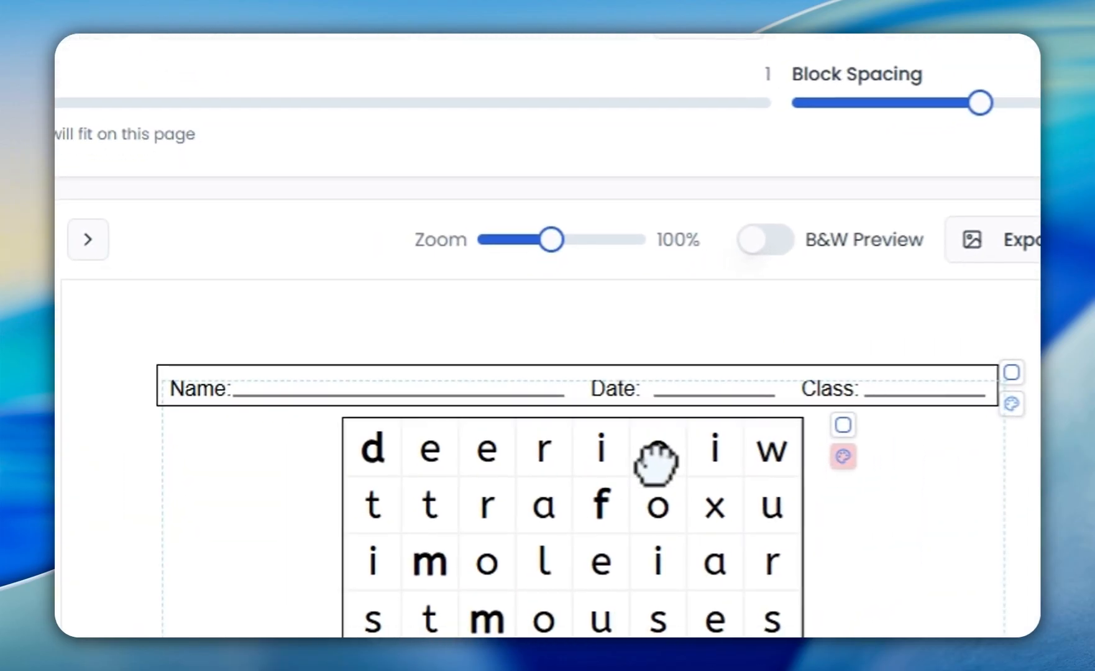
left_click_drag(648, 473, 650, 481)
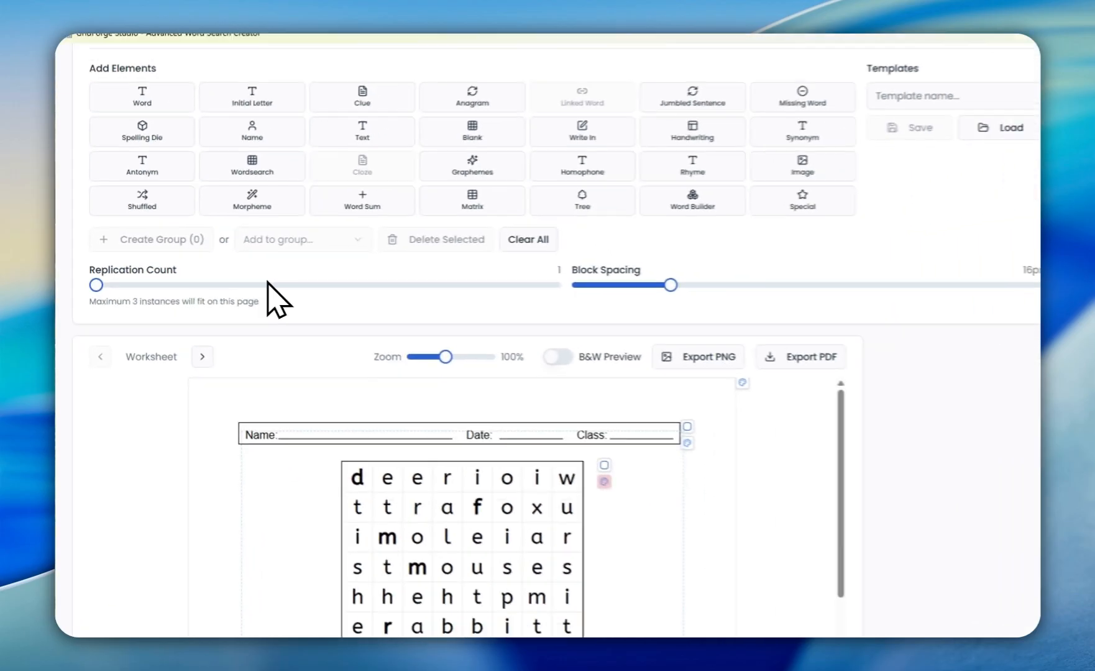
Step: Add an Initial Letter element and shrink it to a small square below the grid at the page's left margin
scroll(255, 189, "up", 2)
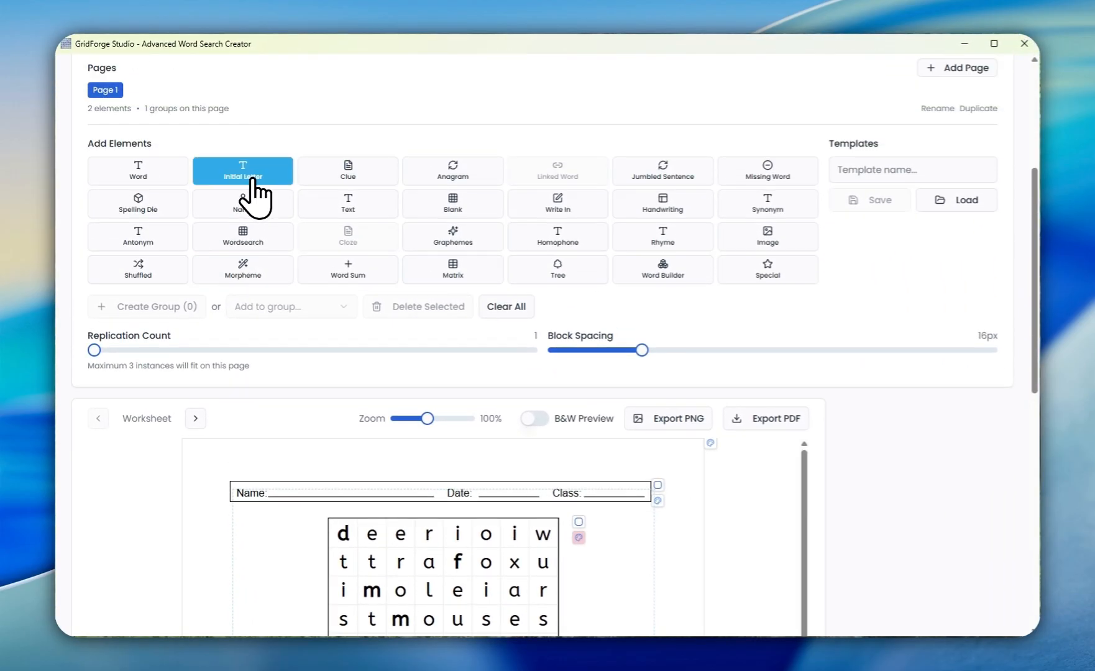
left_click(242, 187)
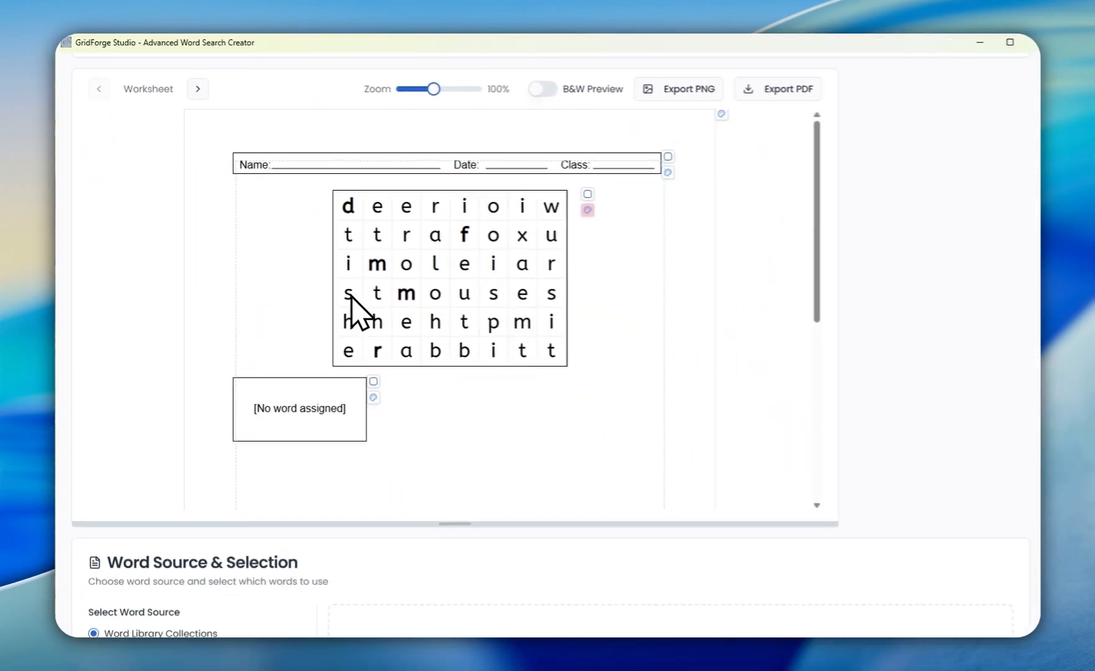
left_click(364, 381)
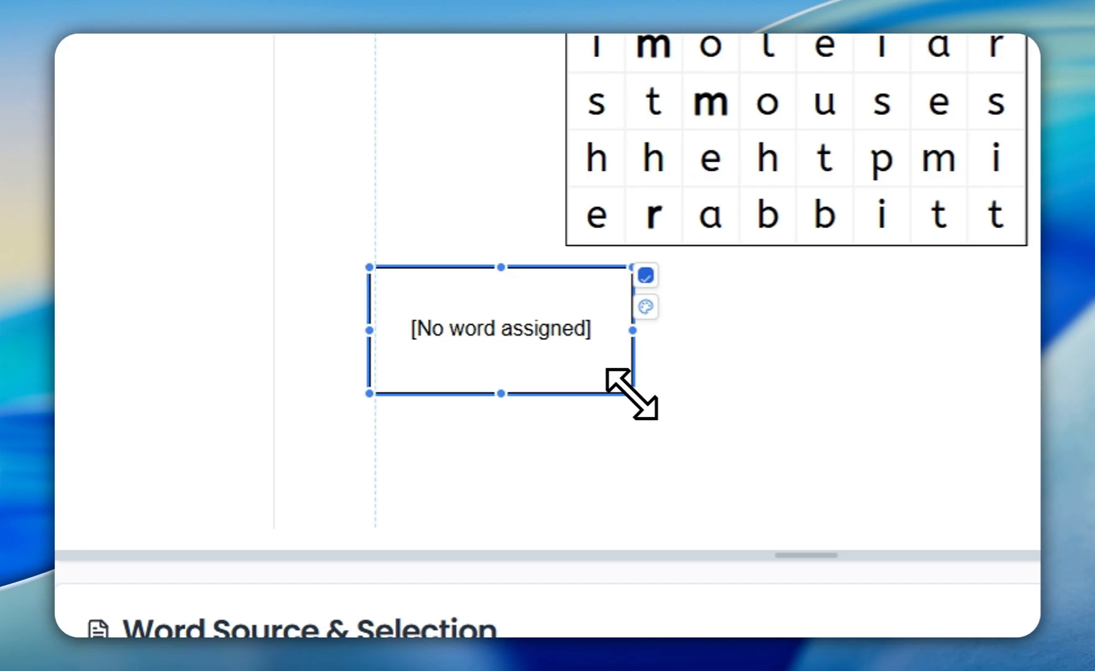
left_click_drag(632, 393, 440, 329)
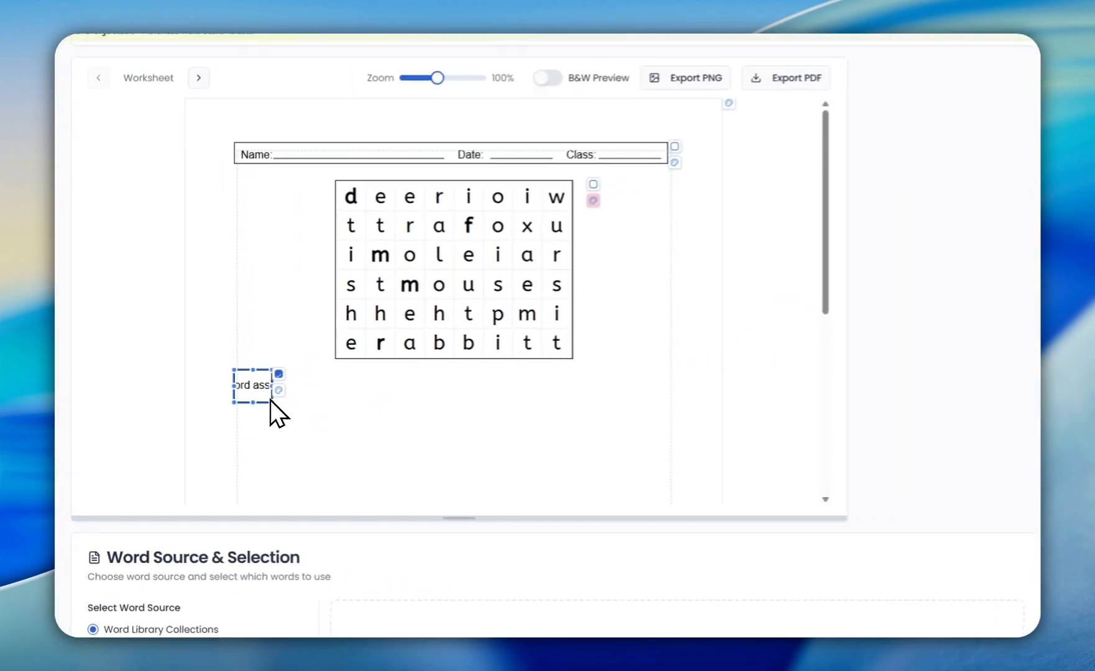
left_click_drag(270, 399, 266, 403)
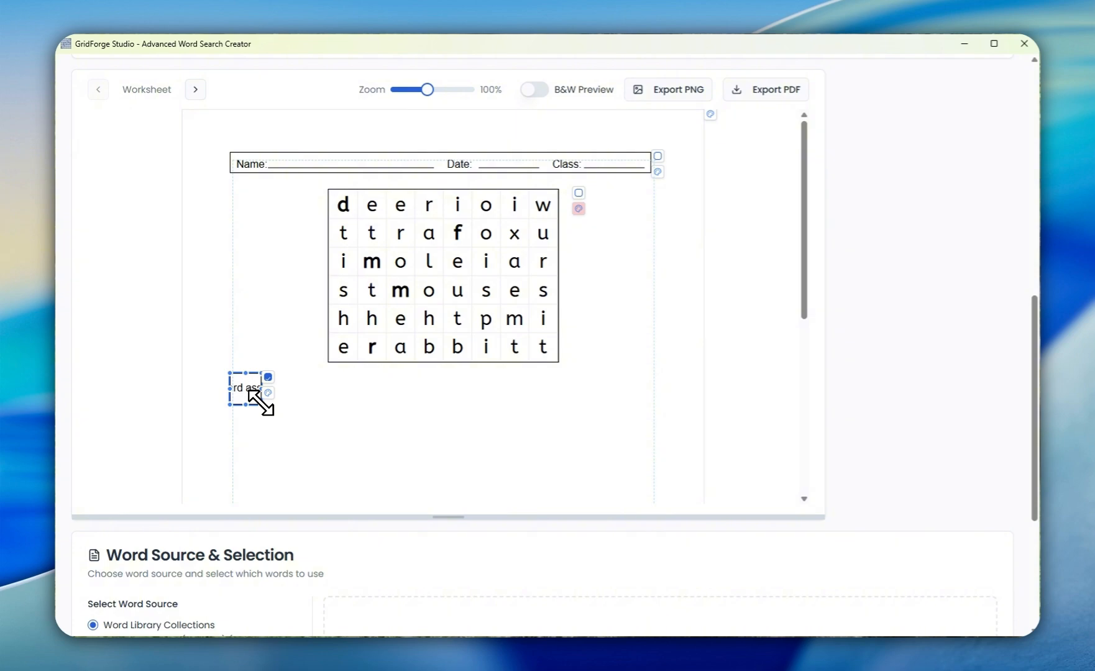
Step: Add an Image element, place it beside the initial letter box below the grid and enlarge it slightly
scroll(426, 363, "up", 3)
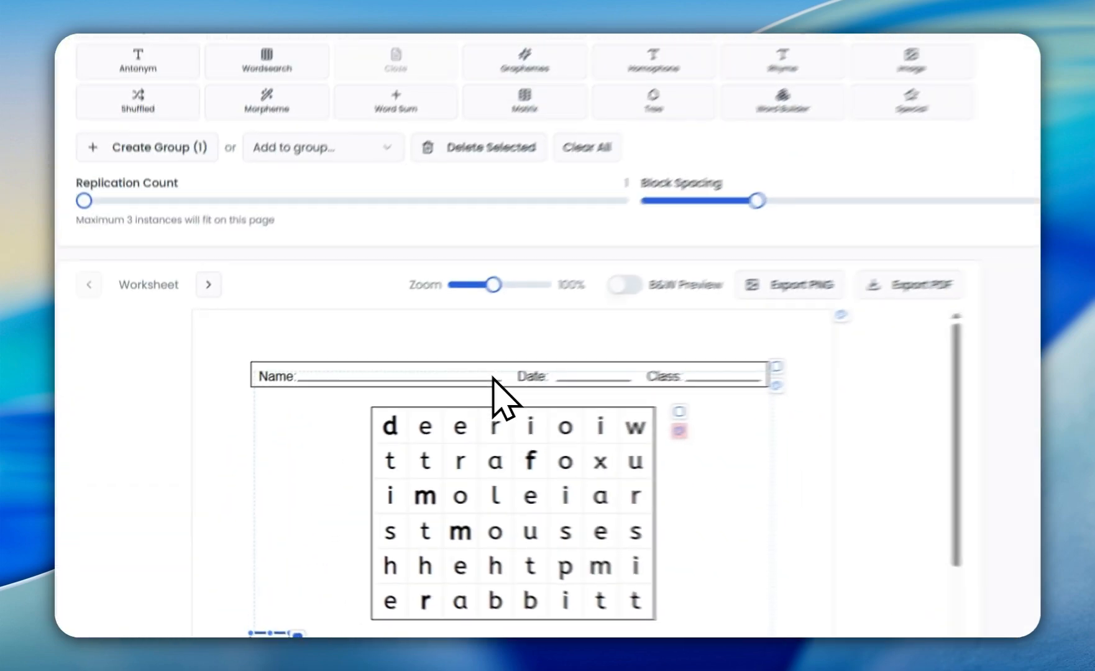
scroll(459, 391, "down", 2)
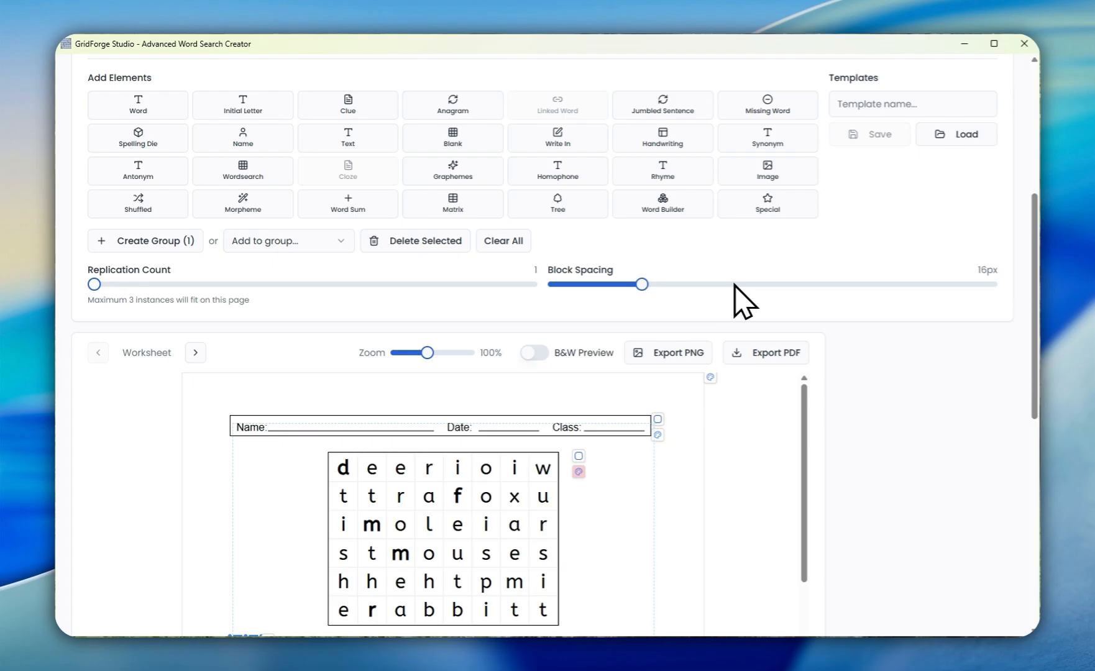
left_click(766, 174)
scroll(682, 373, "down", 10)
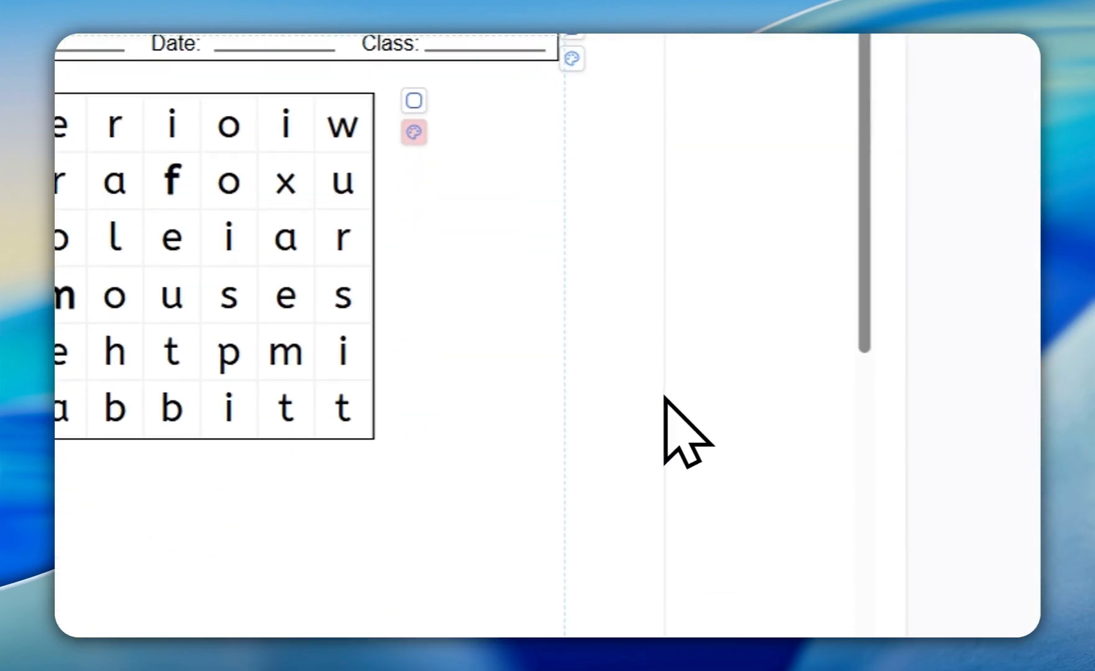
left_click_drag(202, 384, 417, 260)
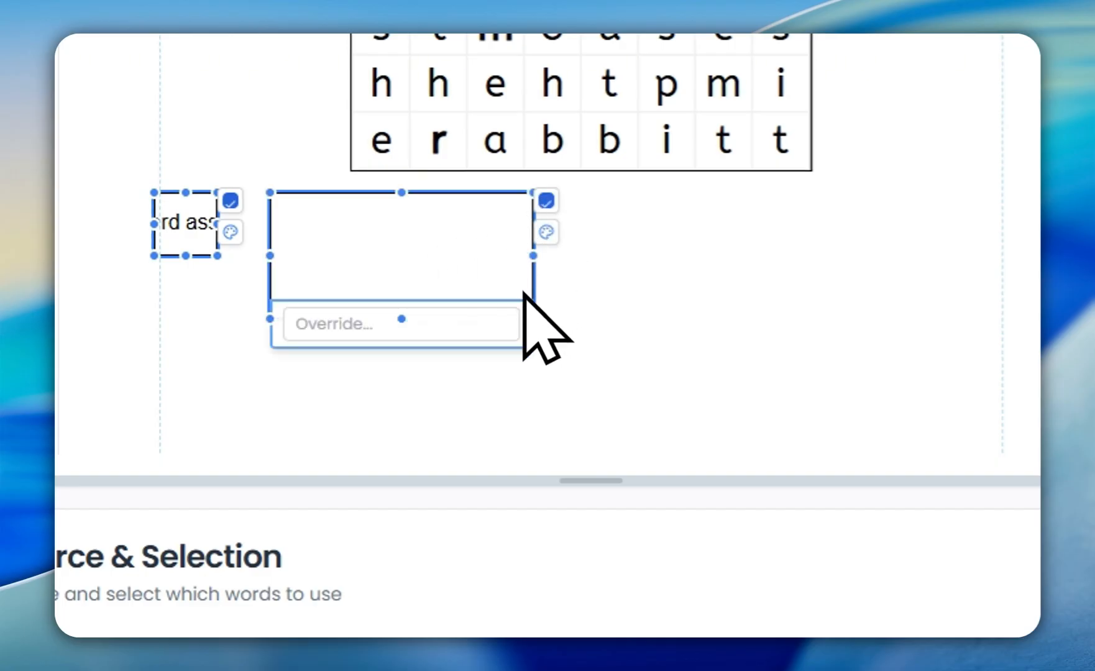
left_click_drag(534, 320, 546, 360)
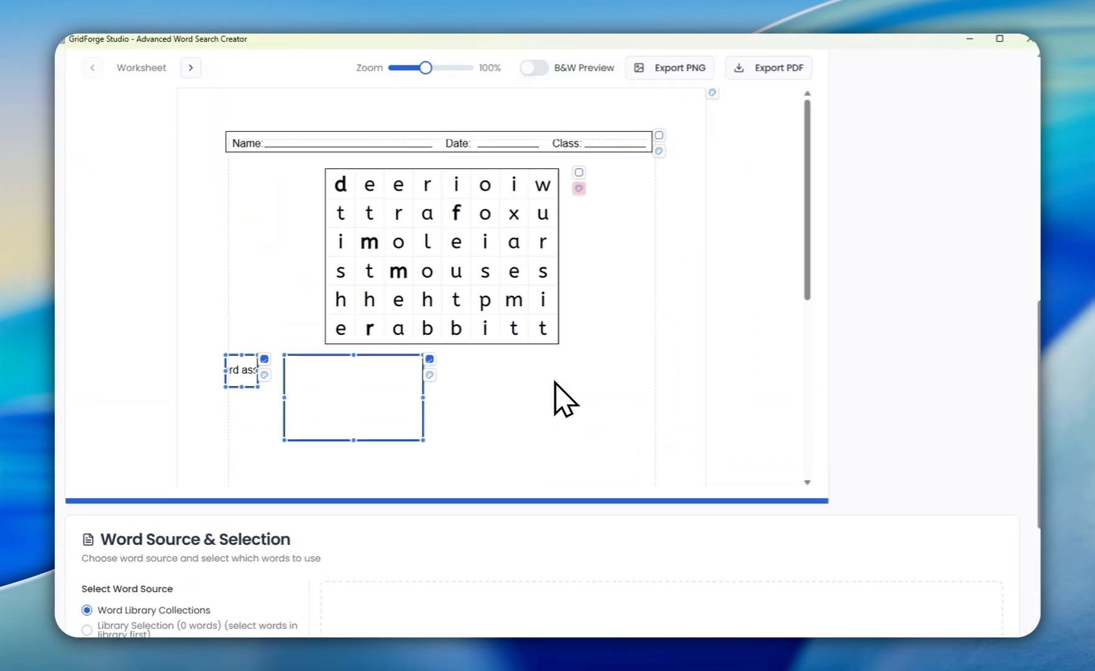
scroll(555, 383, "up", 7)
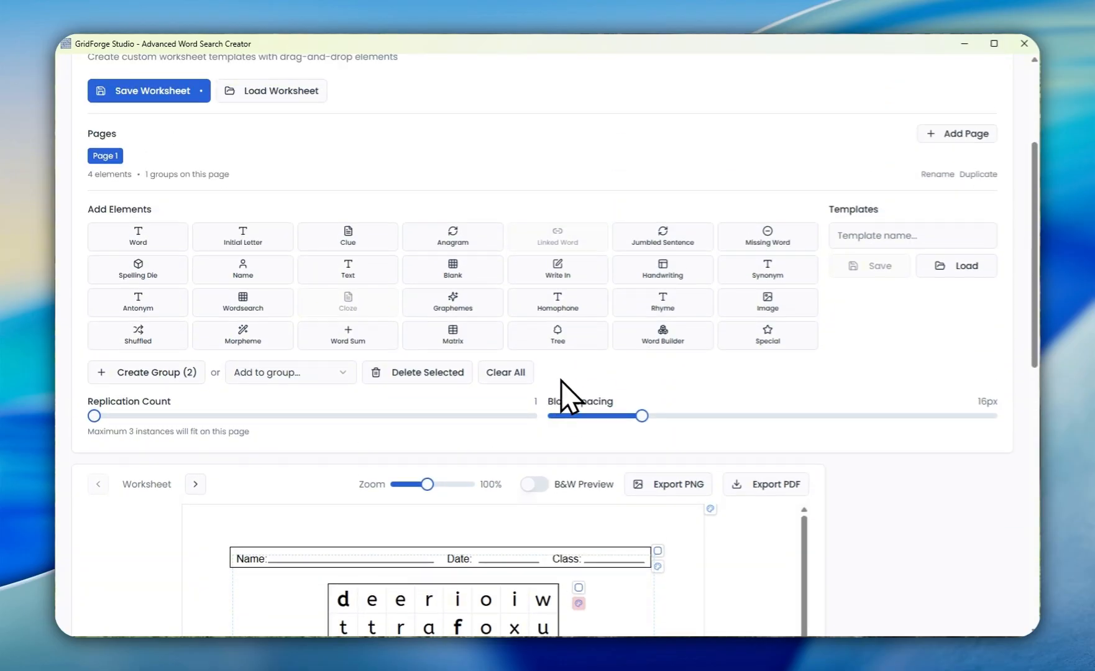
Step: Add a Write In element, place it beside the image box below the grid and widen it slightly to match the image box
left_click(558, 272)
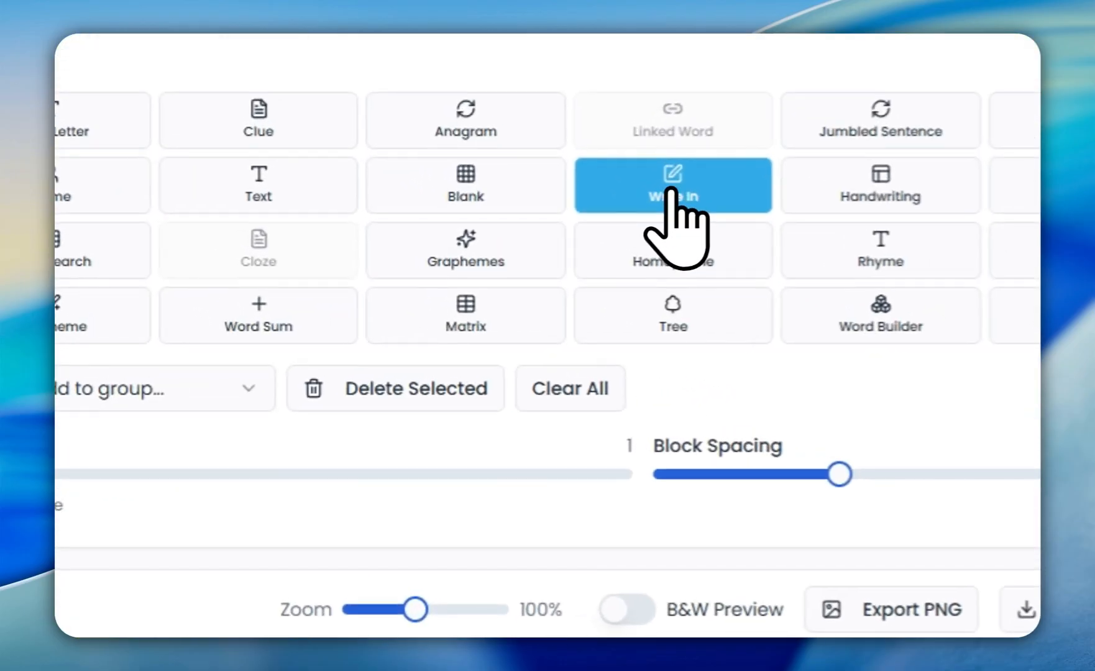
scroll(652, 211, "down", 10)
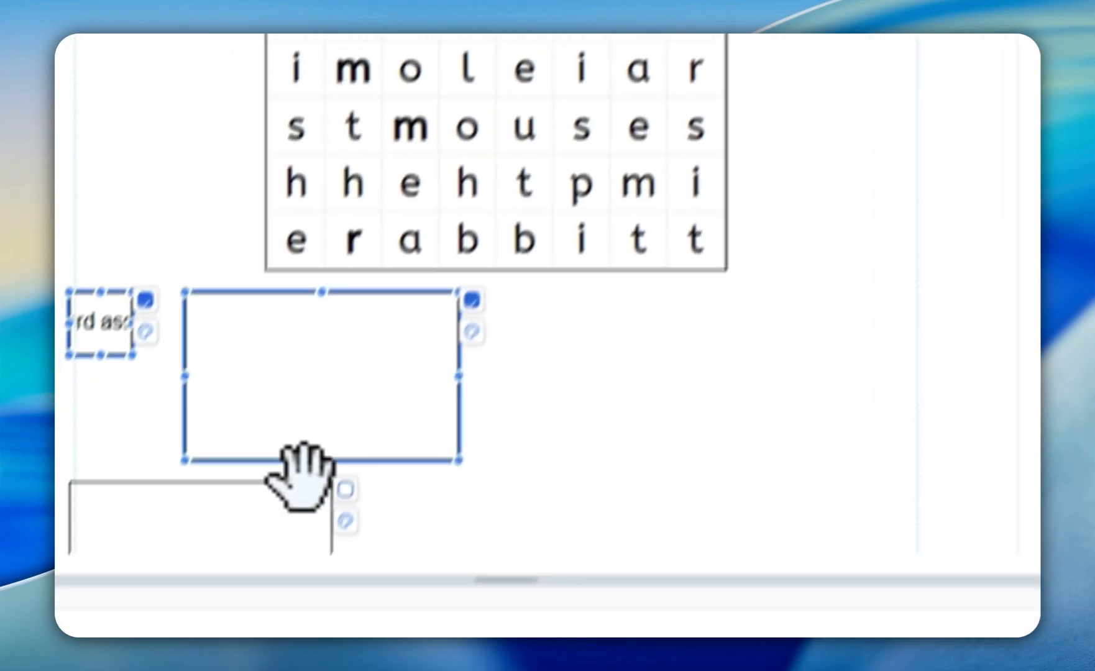
left_click_drag(300, 472, 720, 246)
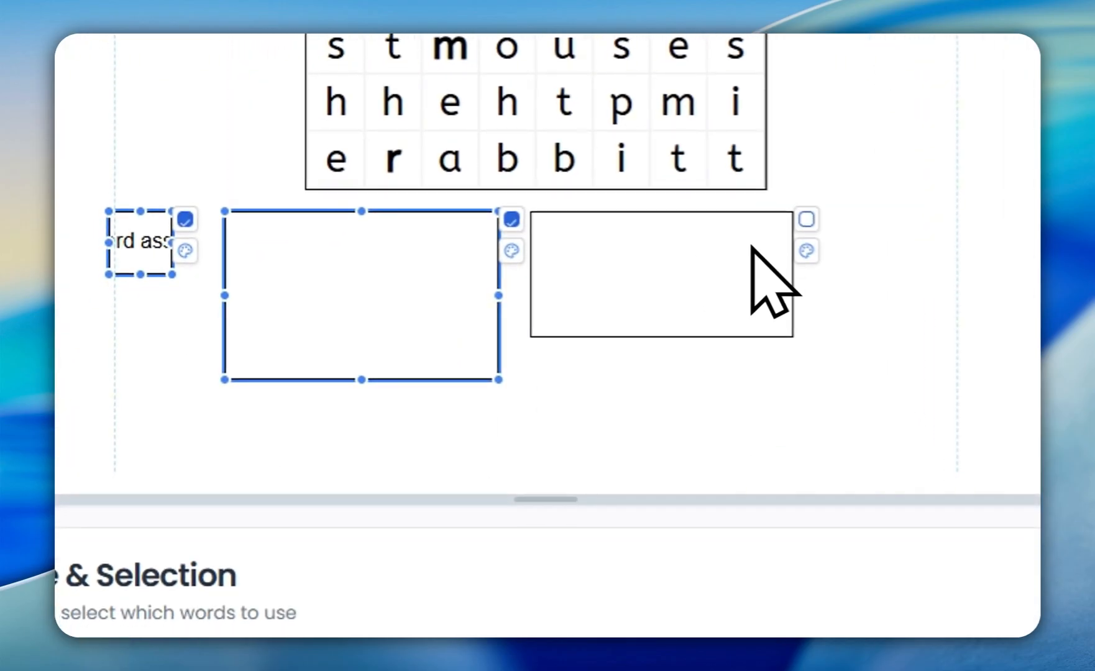
left_click(806, 219)
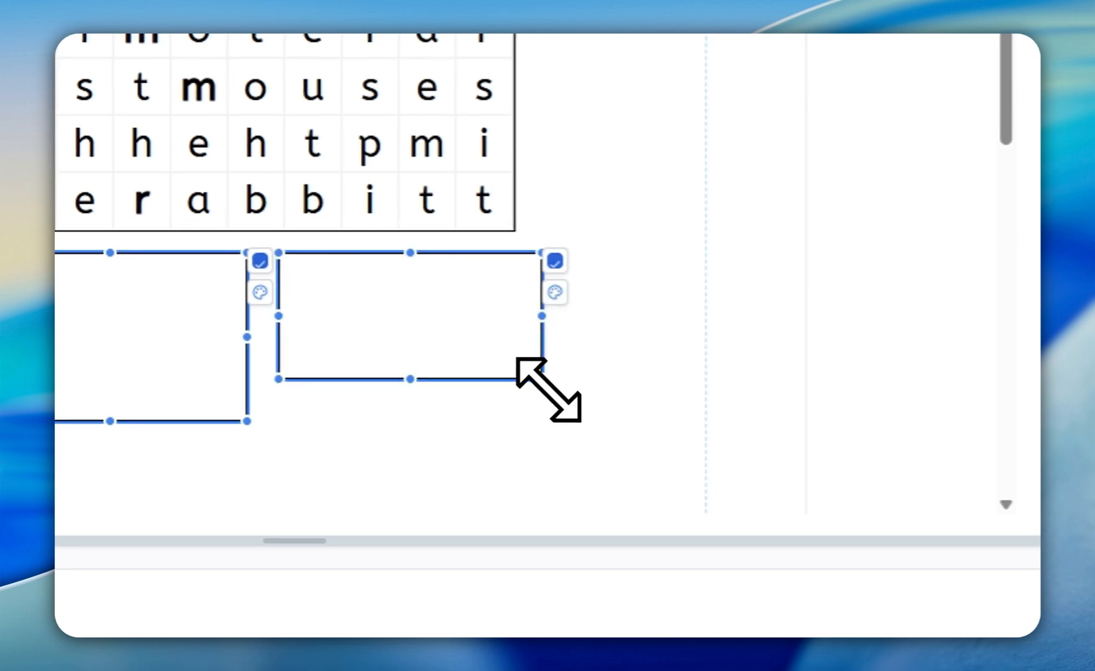
left_click_drag(543, 378, 565, 379)
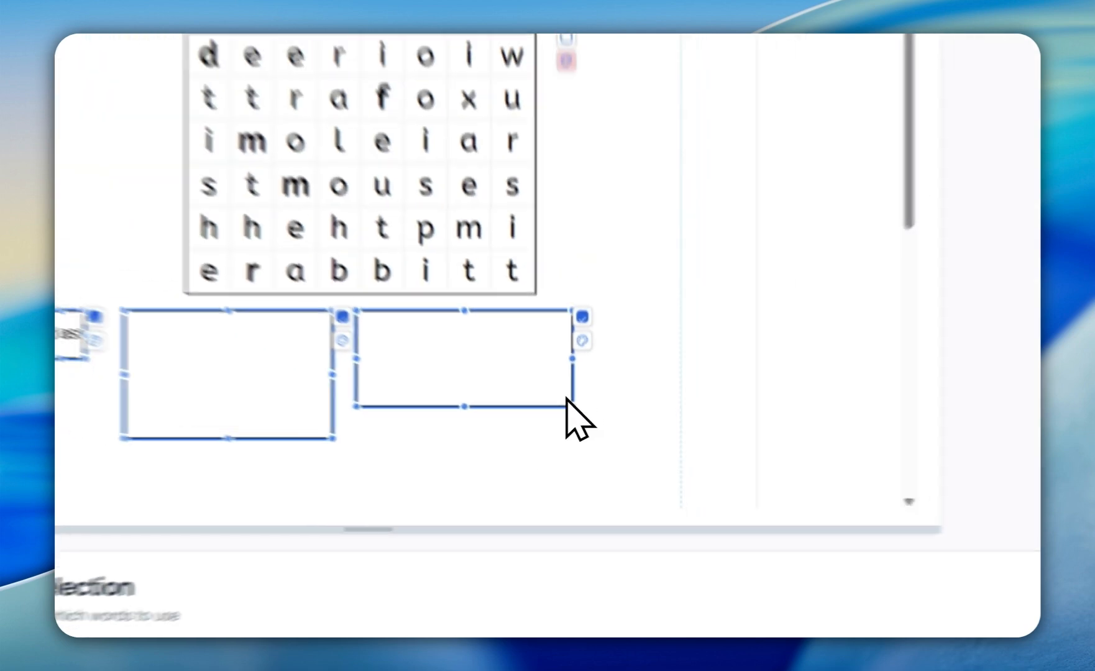
left_click_drag(582, 435, 577, 435)
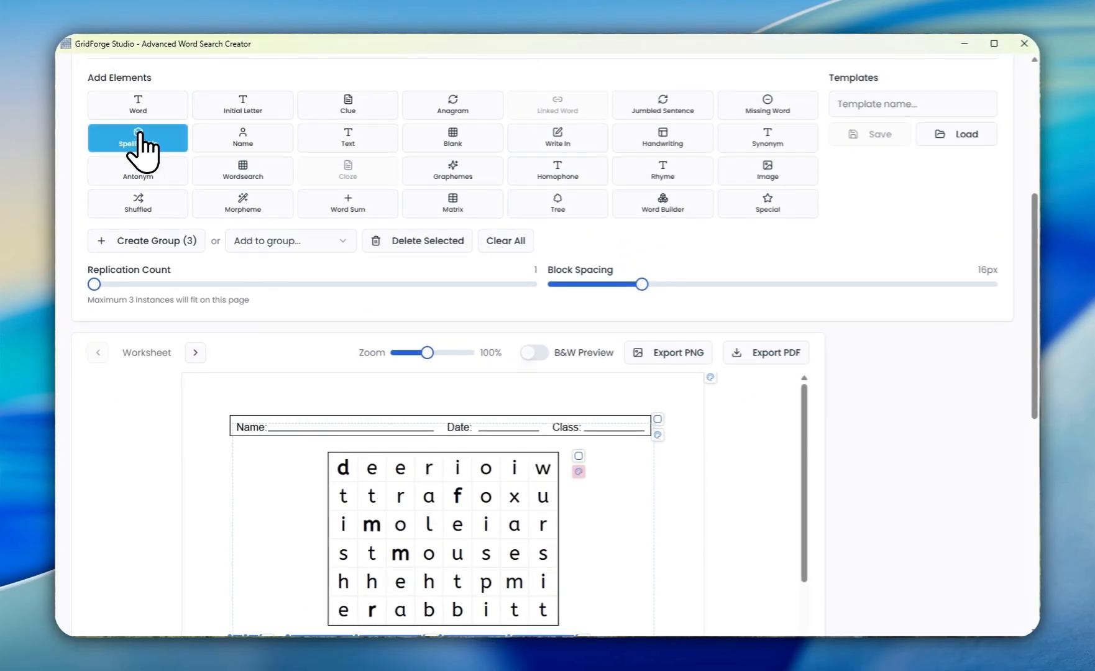
Step: Add a Spelling Die element, shrink it to a small box and place it after the write-in box at the page's right margin
left_click(138, 138)
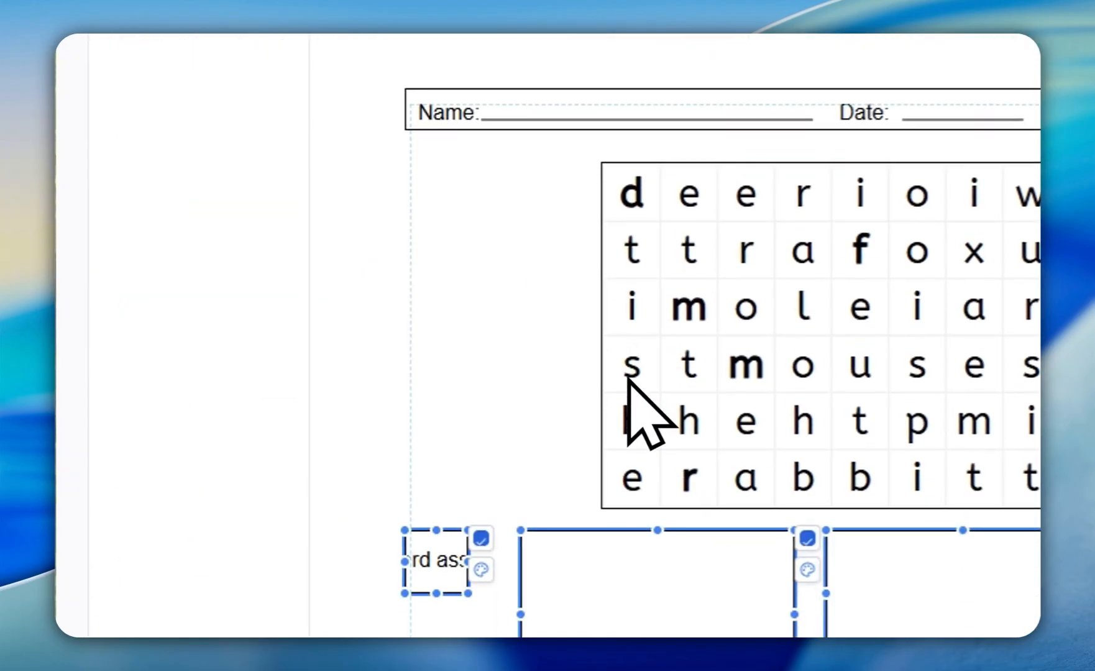
left_click_drag(405, 493, 734, 255)
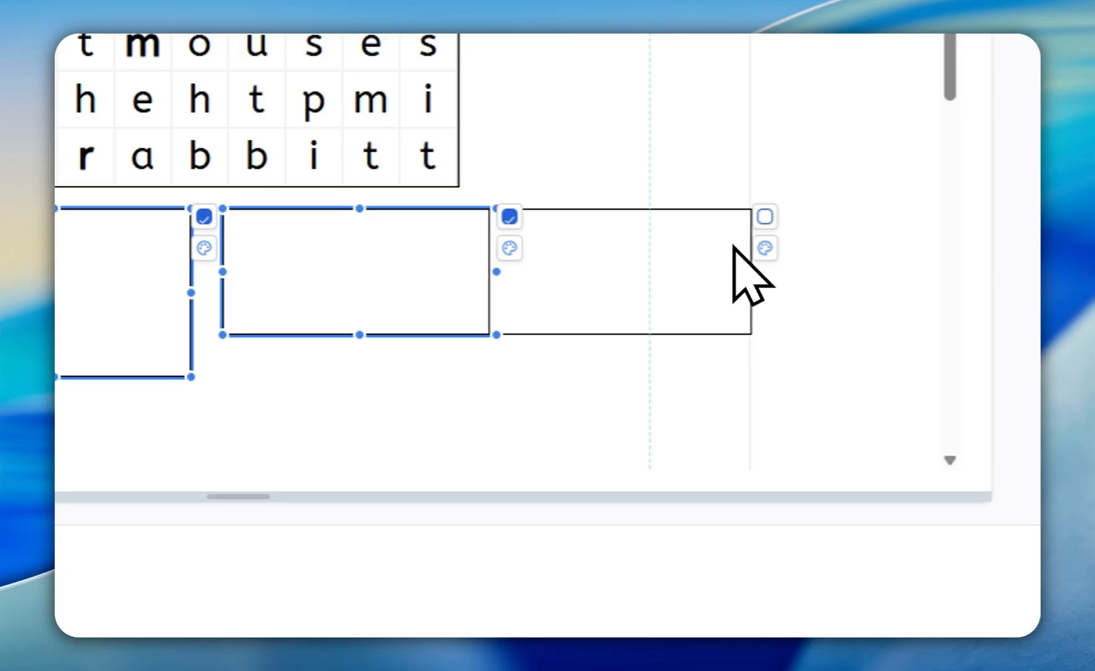
left_click(757, 219)
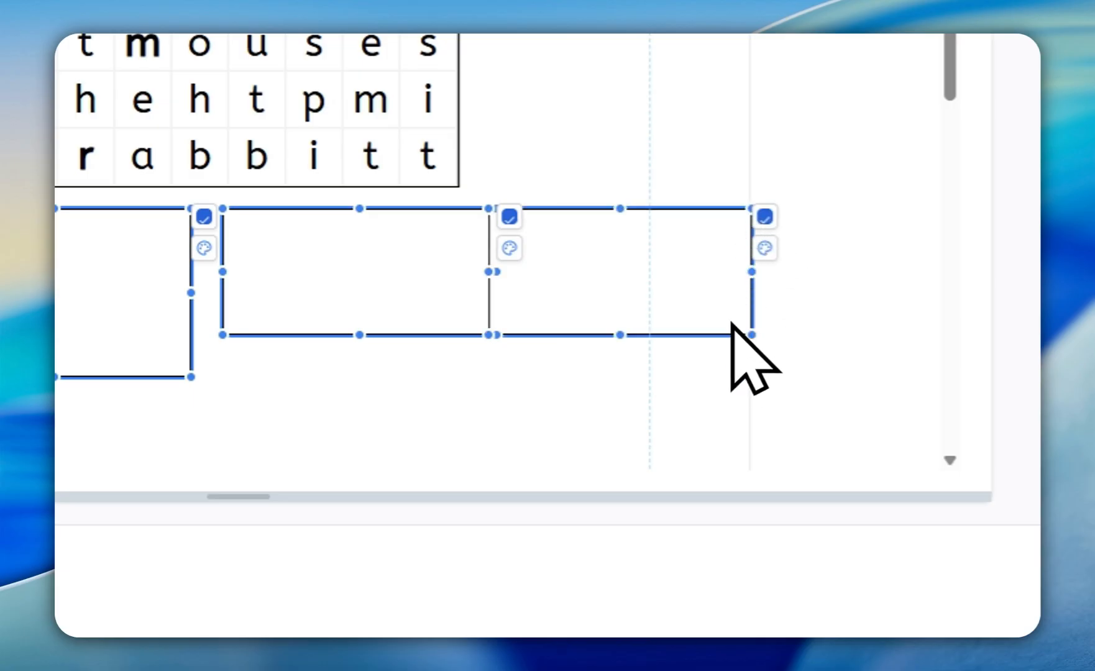
left_click_drag(752, 334, 591, 297)
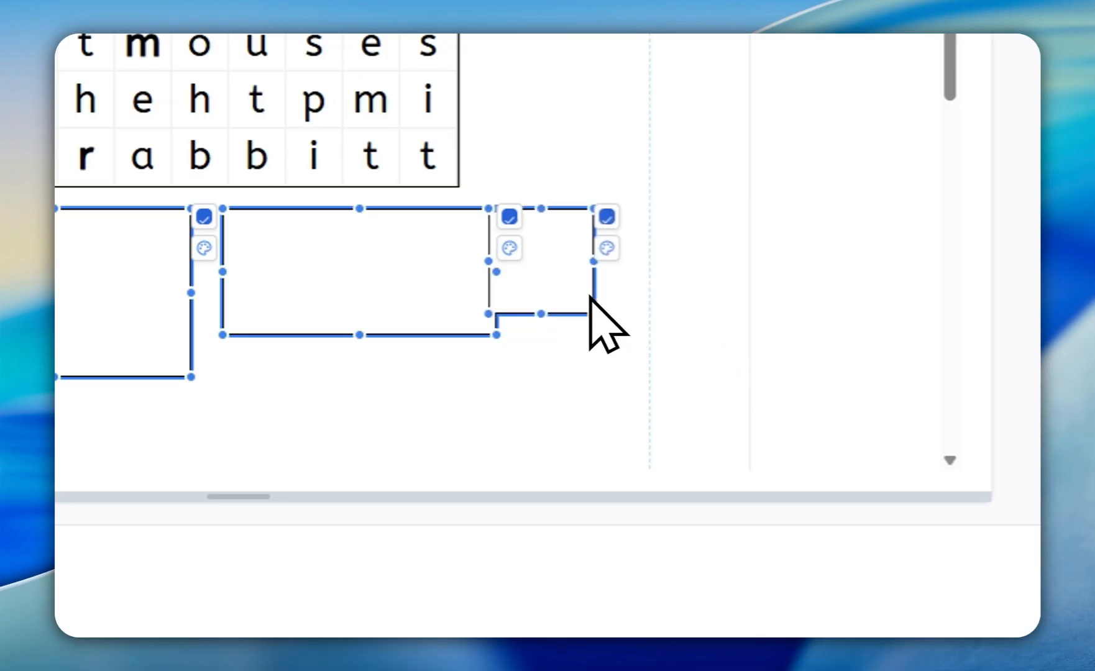
left_click_drag(562, 256, 608, 264)
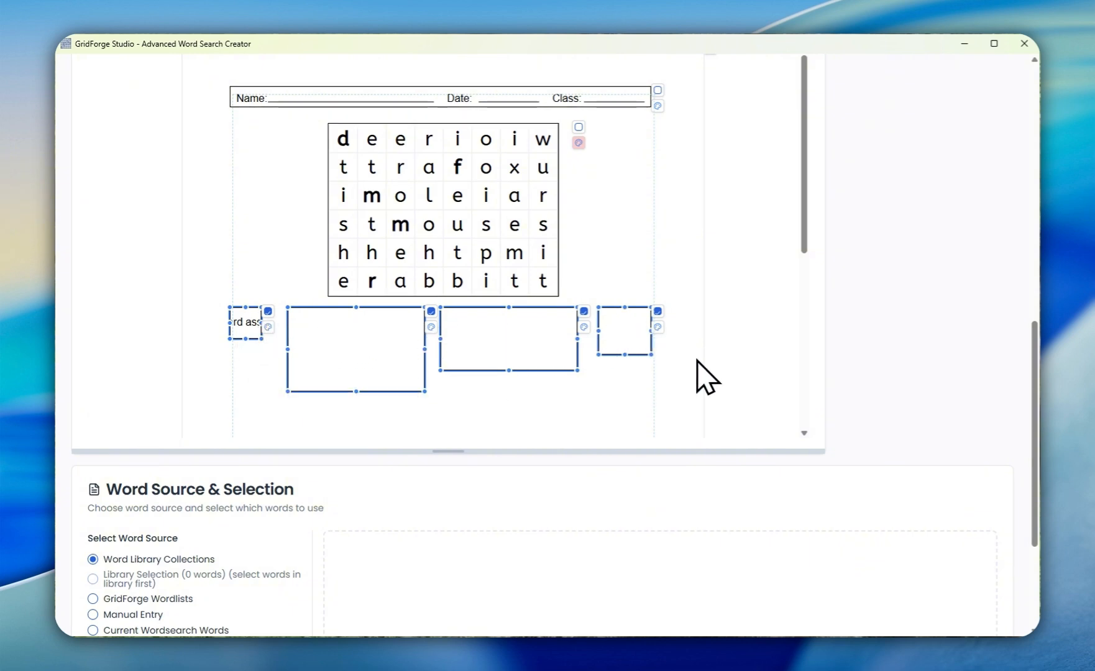
Step: Create a group from the selected initial letter, image, write-in and spelling die elements
scroll(699, 372, "up", 5)
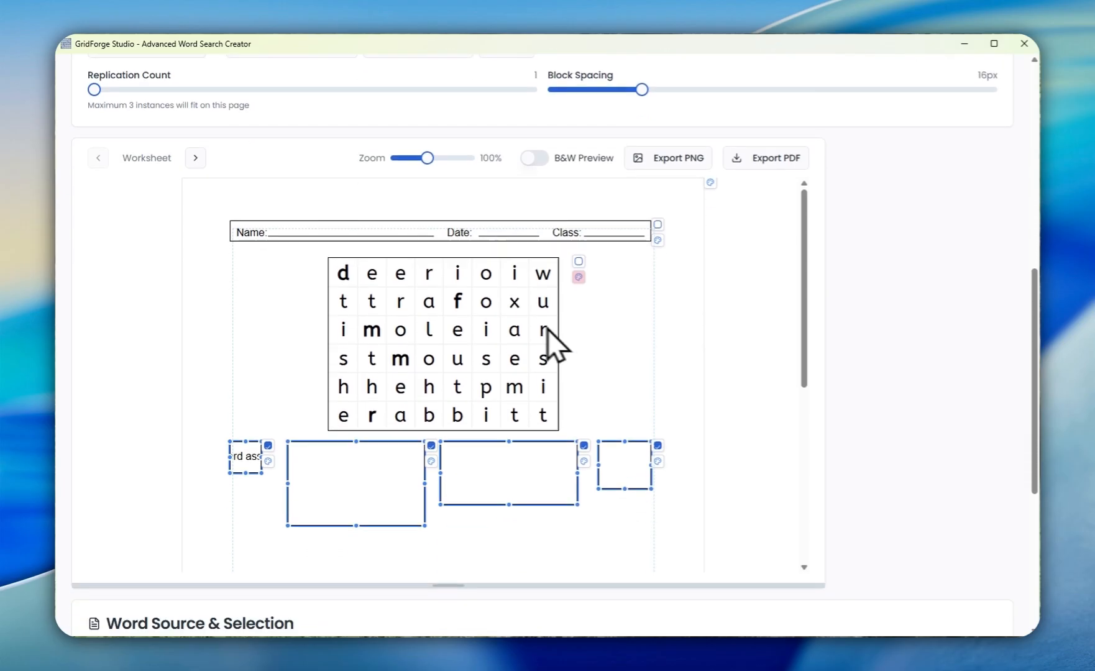
scroll(281, 236, "up", 2)
left_click(147, 125)
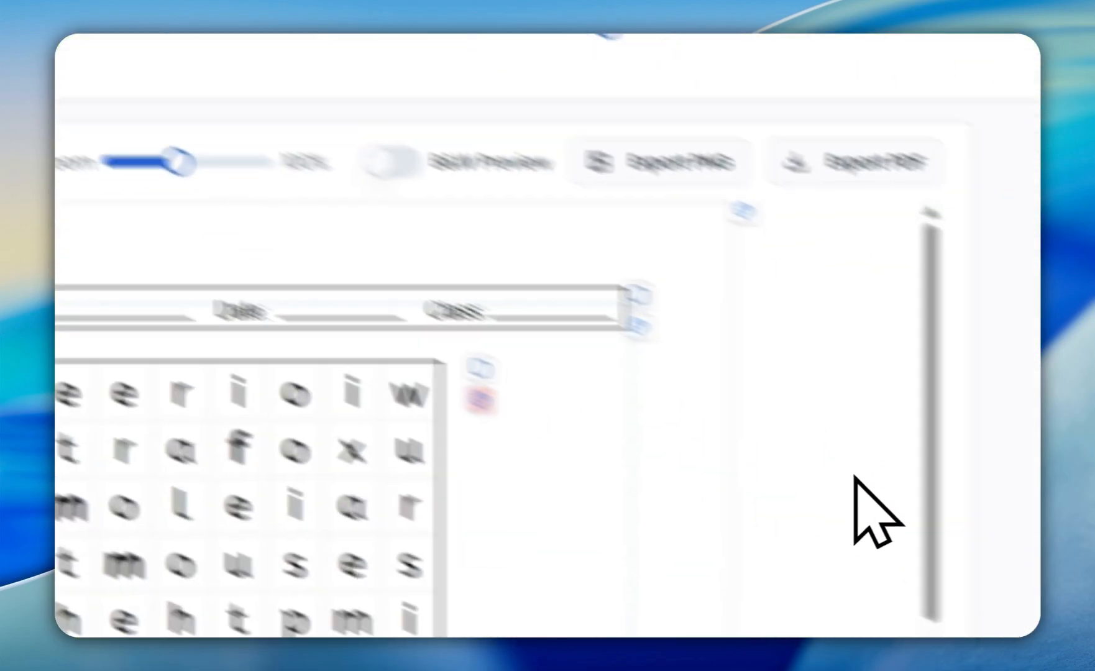
Step: Deactivate the Wordsearch 1 group, leaving Group 2 as the only active group
scroll(864, 485, "down", 5)
scroll(833, 412, "down", 4)
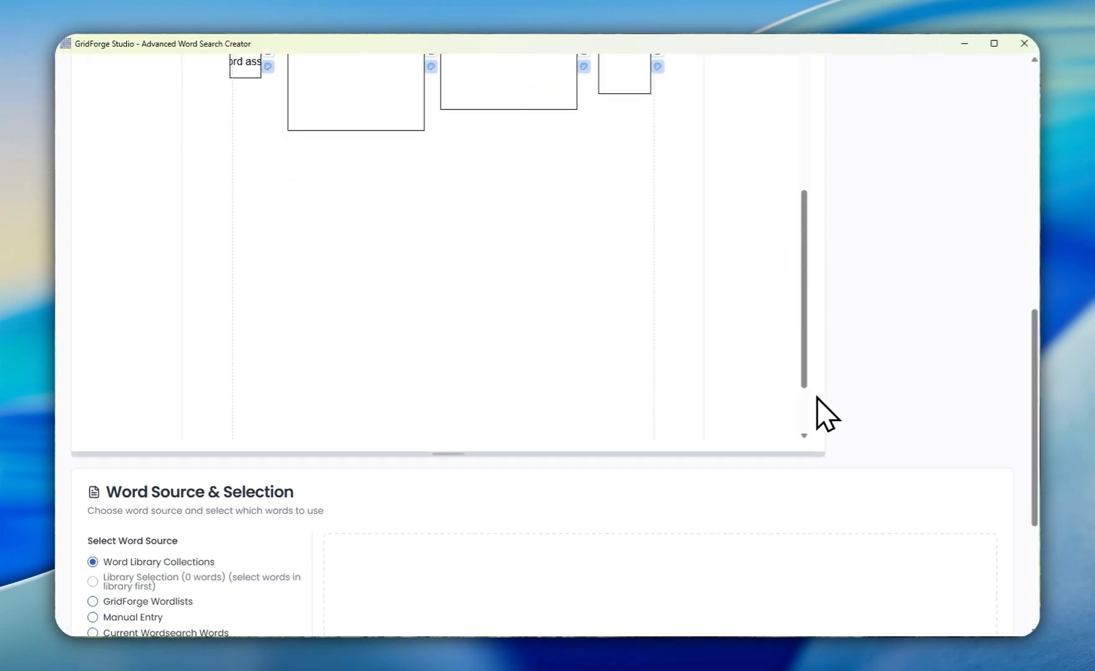
scroll(826, 413, "down", 4)
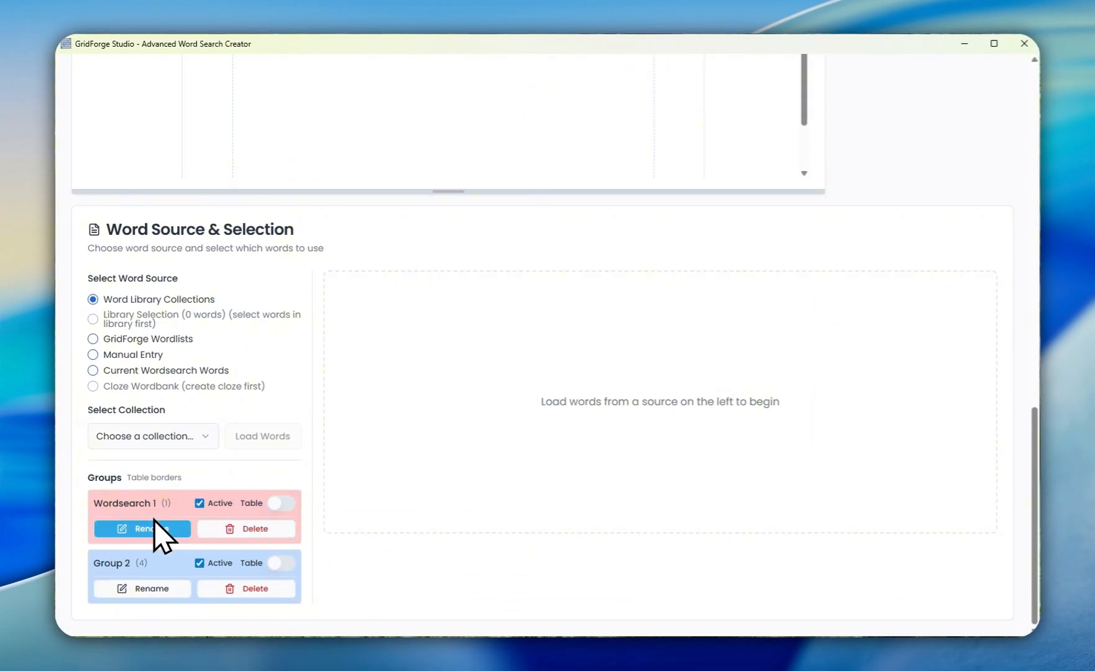
left_click(199, 503)
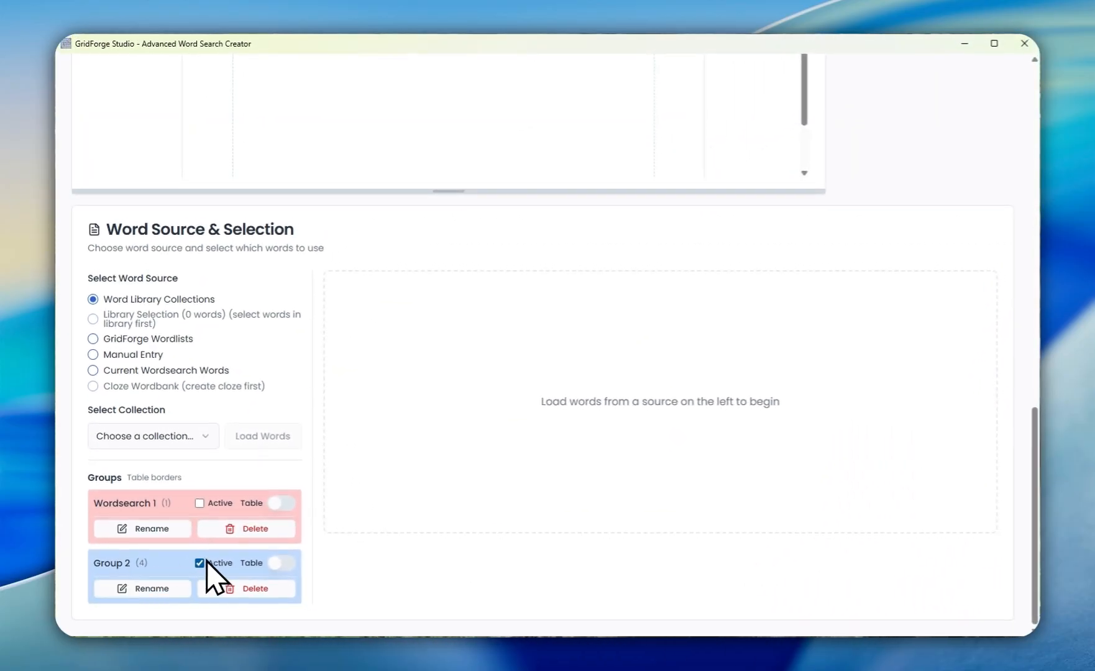
Step: Set the Replication Count to 5 to repeat the grouped row of elements down the worksheet
scroll(312, 503, "up", 7)
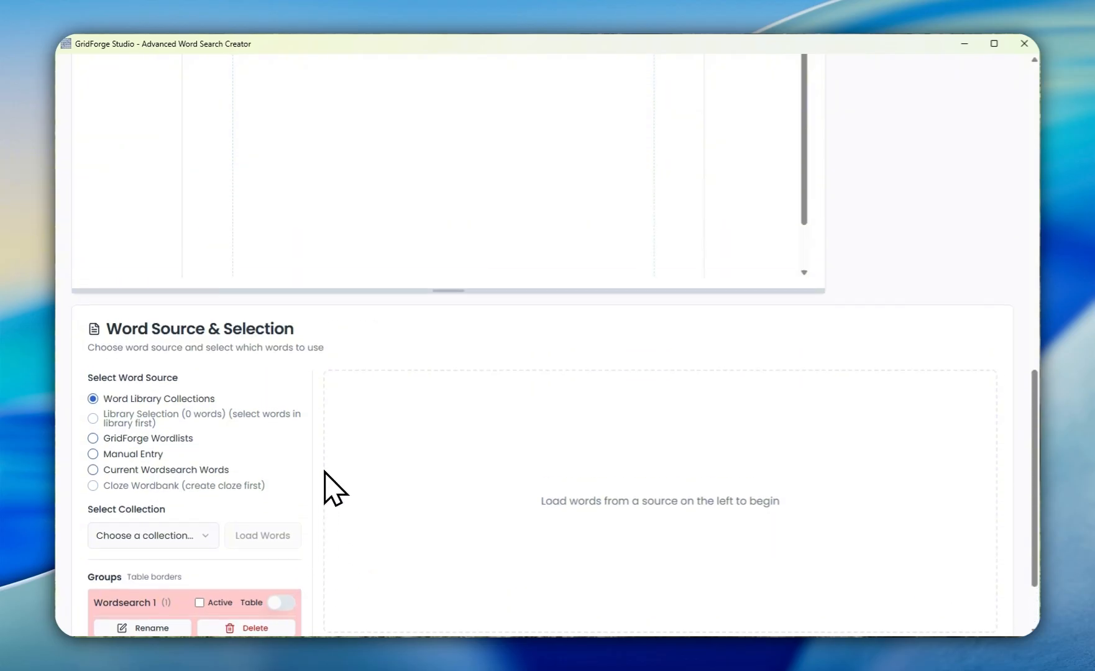
scroll(321, 491, "up", 4)
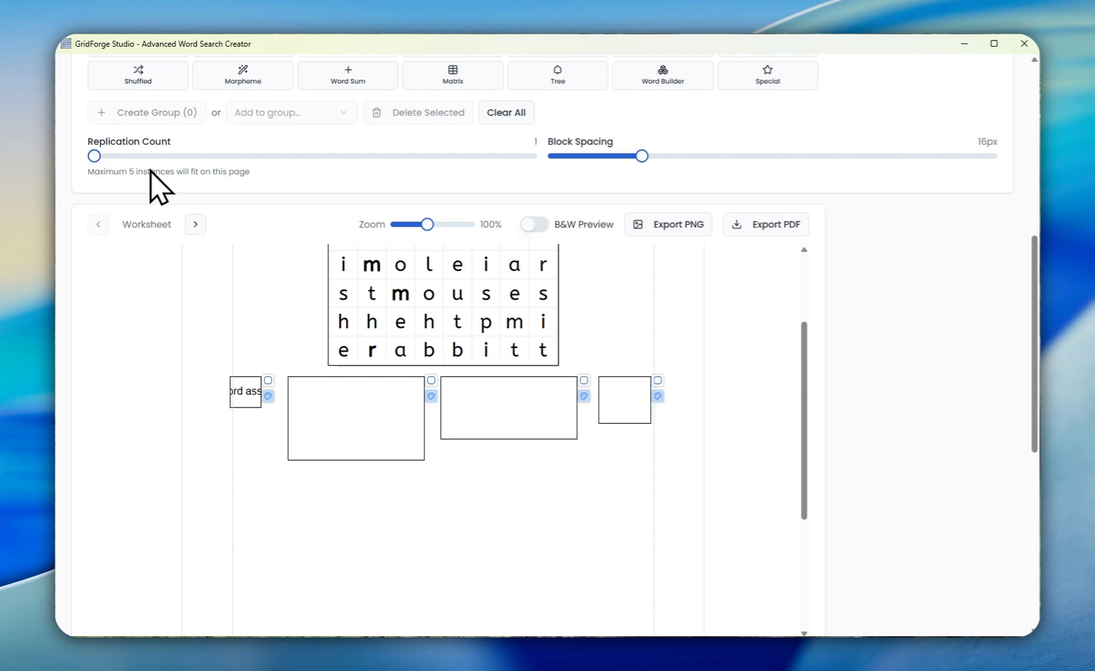
left_click_drag(98, 156, 338, 153)
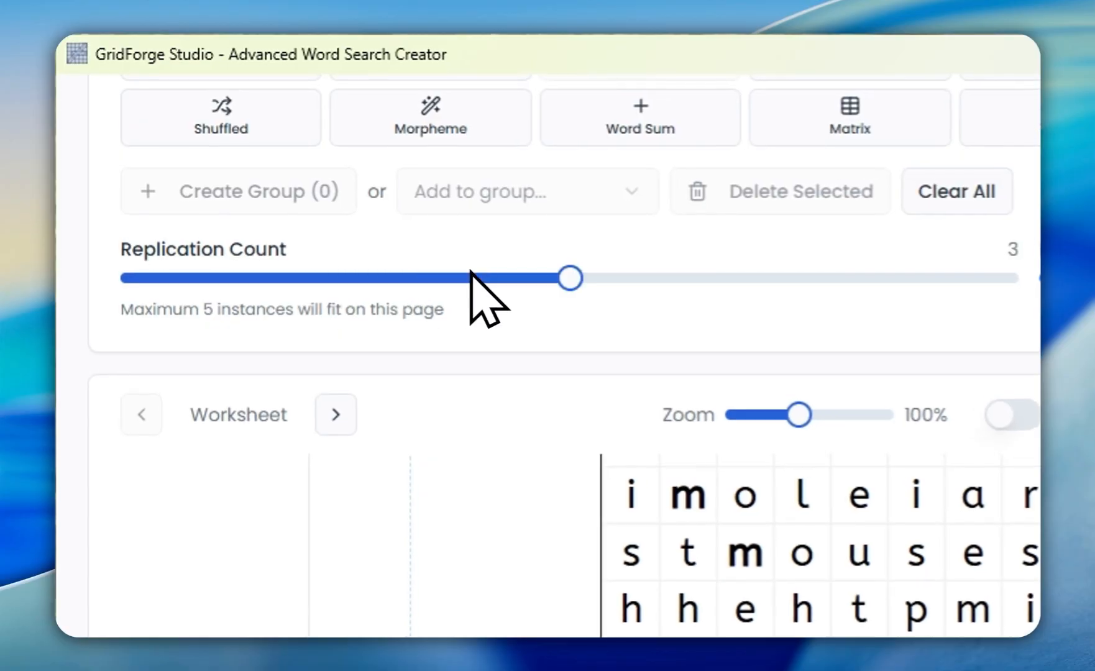
left_click_drag(620, 268, 1016, 286)
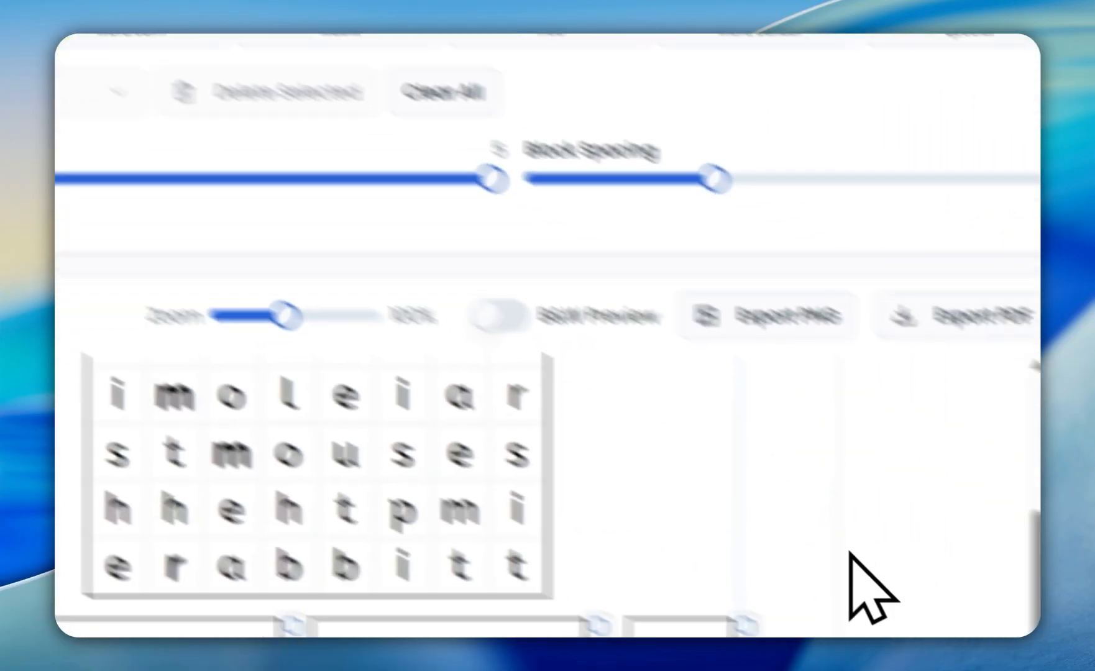
scroll(850, 553, "down", 4)
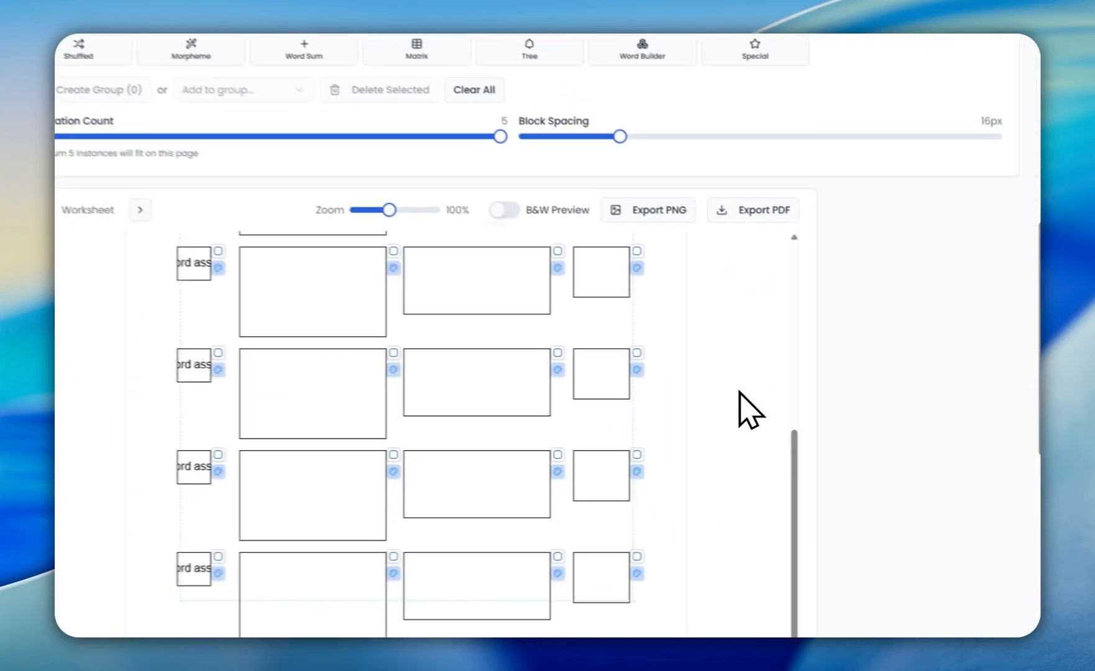
scroll(767, 451, "down", 2)
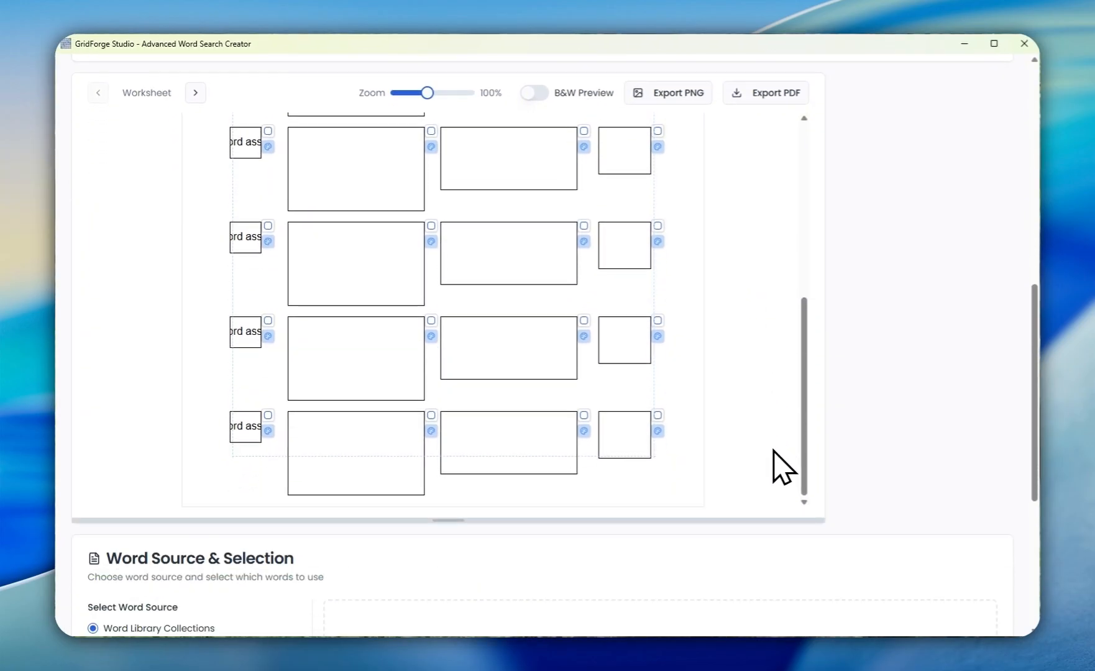
Step: Select the replicated image boxes and reduce their height so all five rows fit within the page margins
scroll(781, 466, "up", 3)
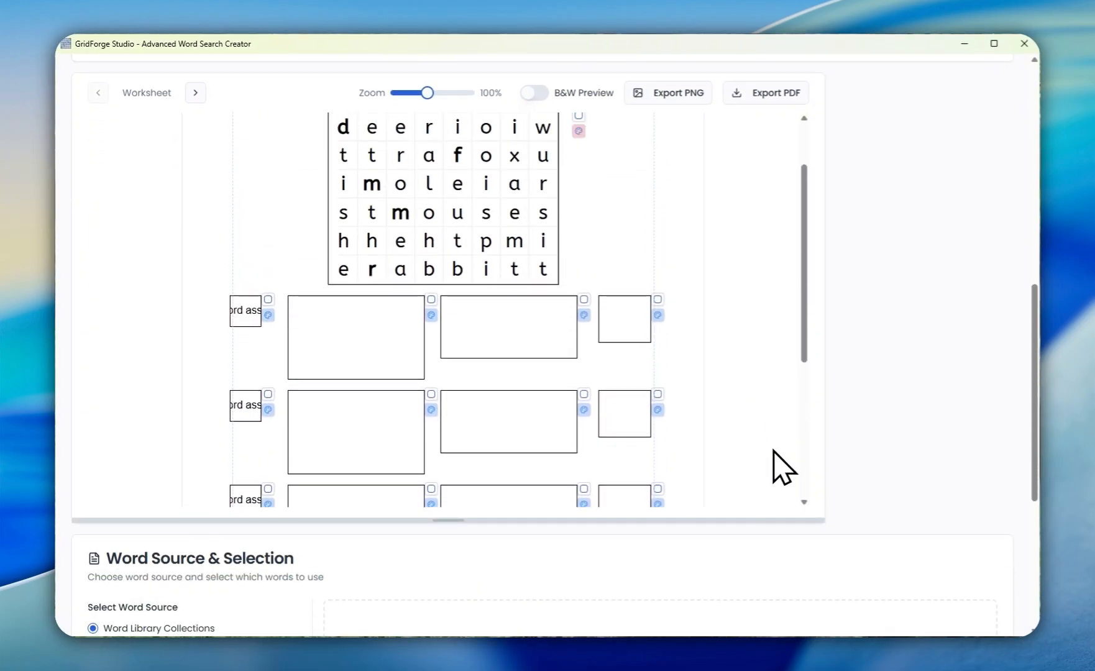
left_click(430, 300)
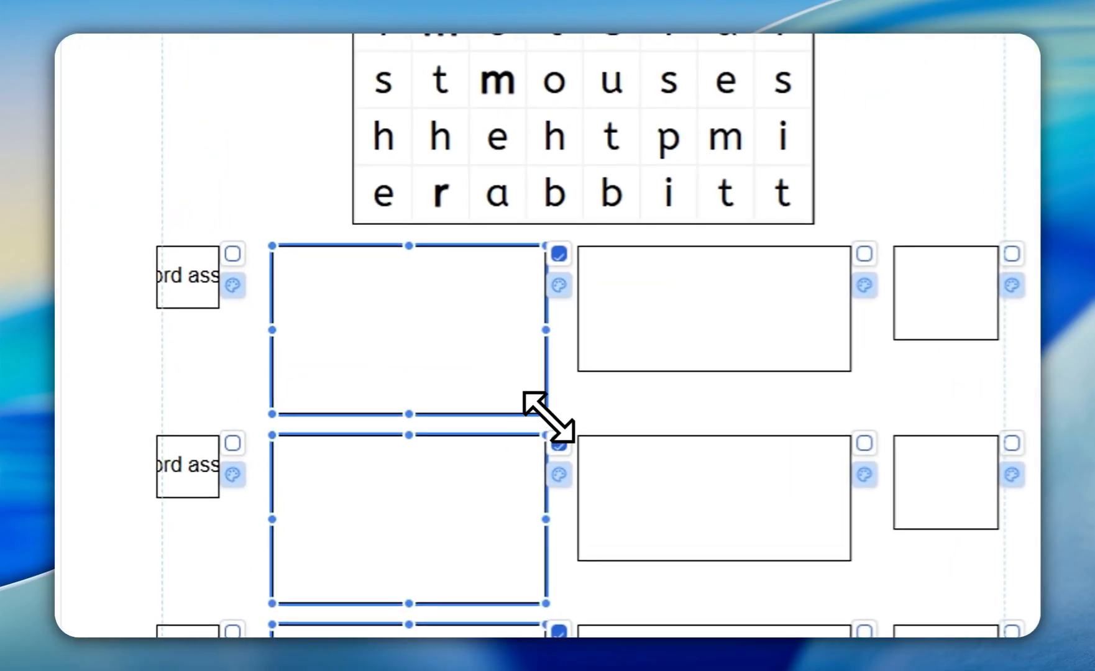
left_click_drag(548, 416, 538, 391)
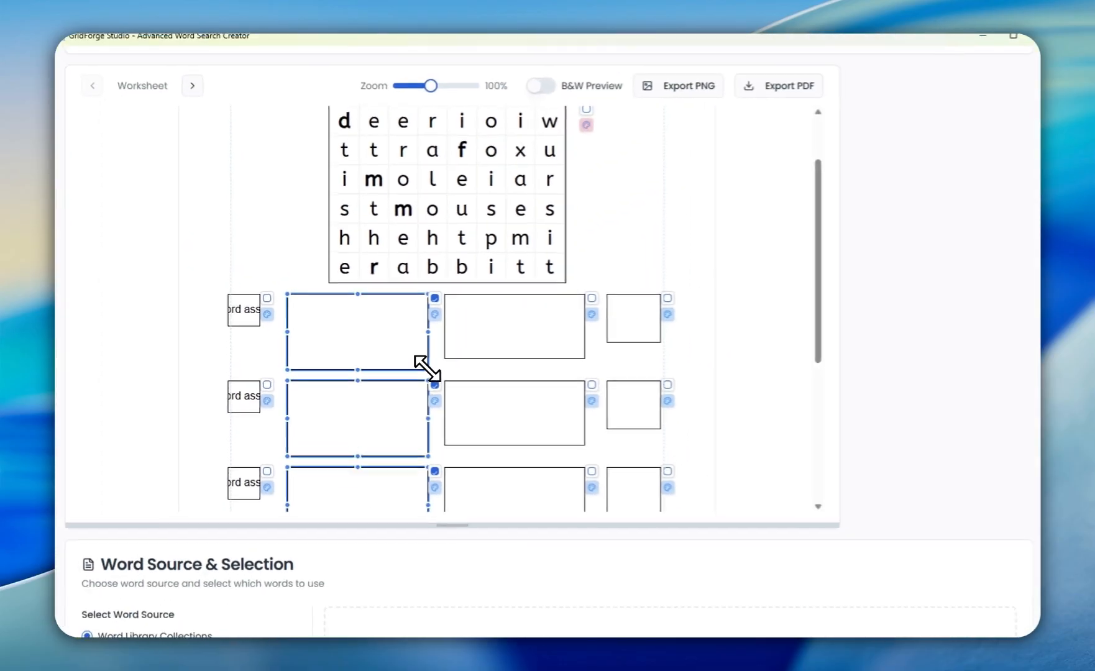
left_click_drag(427, 368, 424, 366)
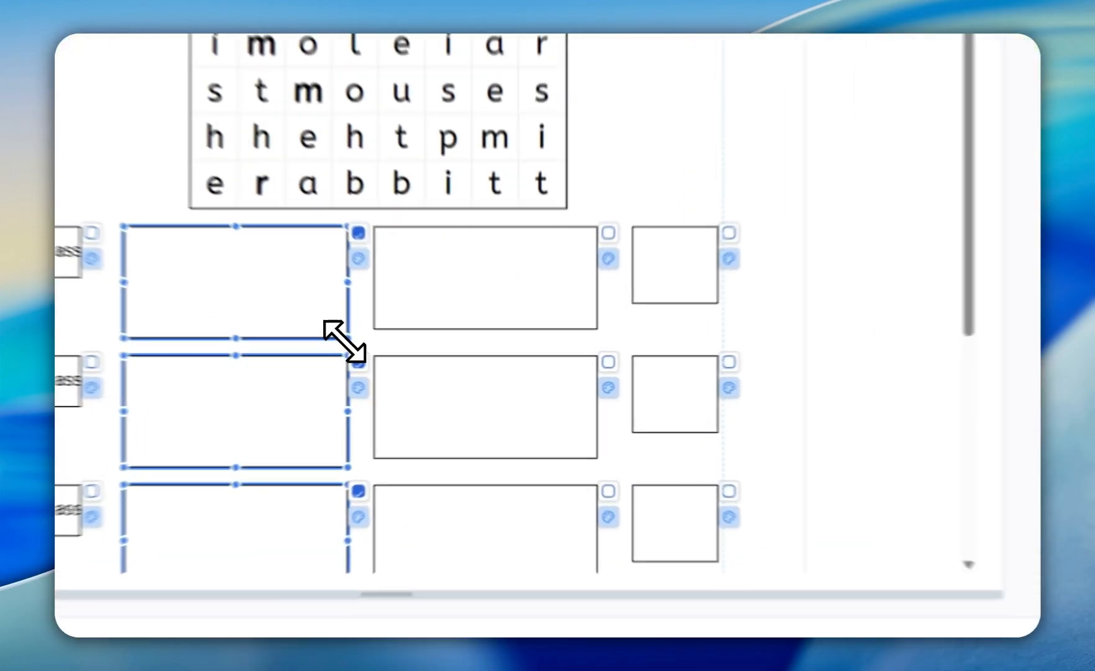
scroll(646, 366, "down", 3)
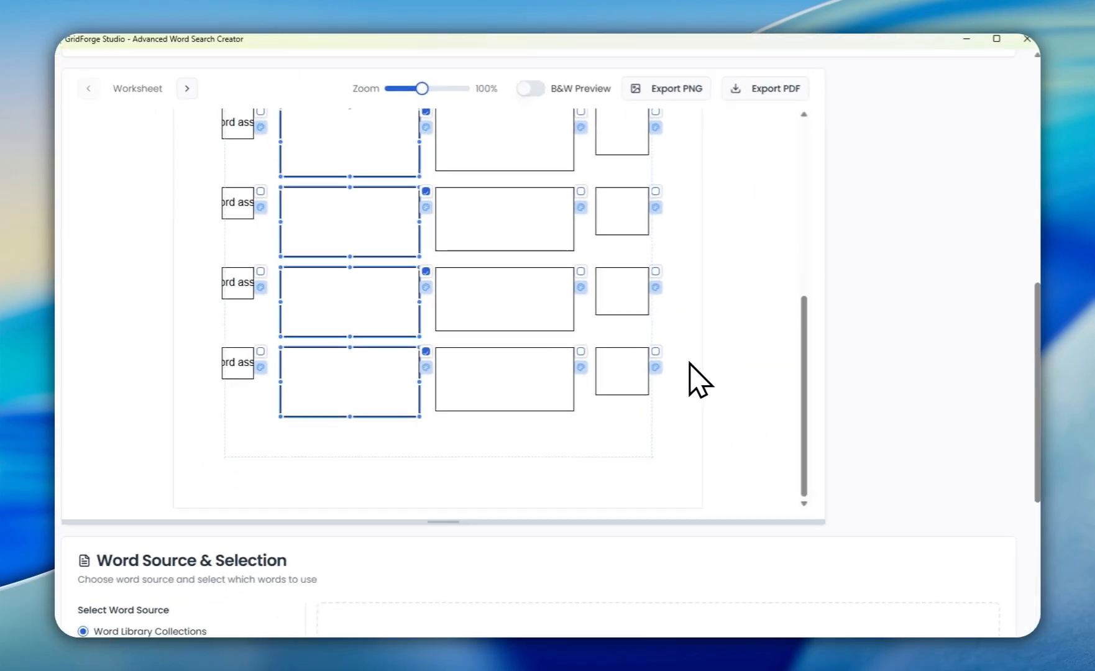
scroll(677, 360, "up", 3)
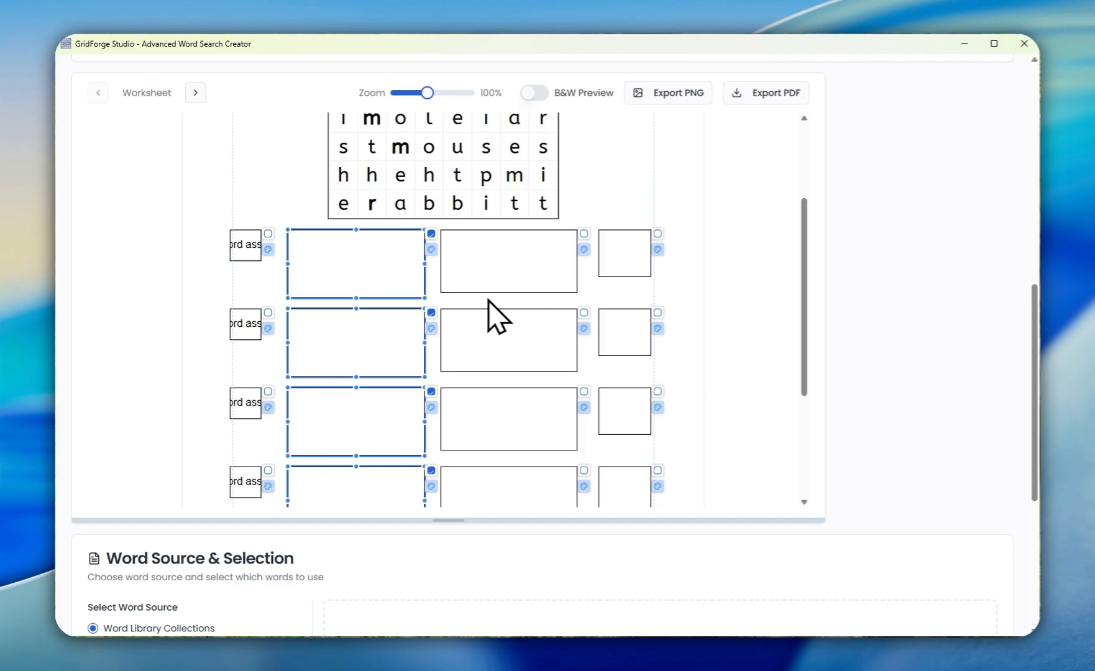
Step: Choose Current Wordsearch Words as the word source and load the words from the wordsearch
scroll(700, 350, "up", 1)
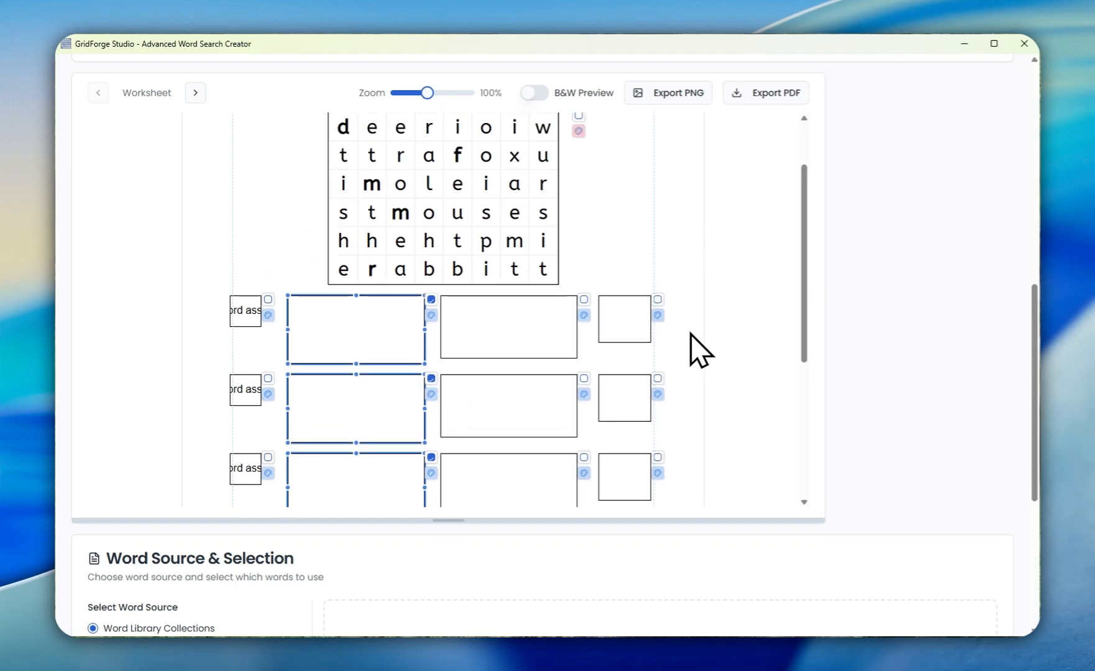
scroll(700, 350, "down", 1)
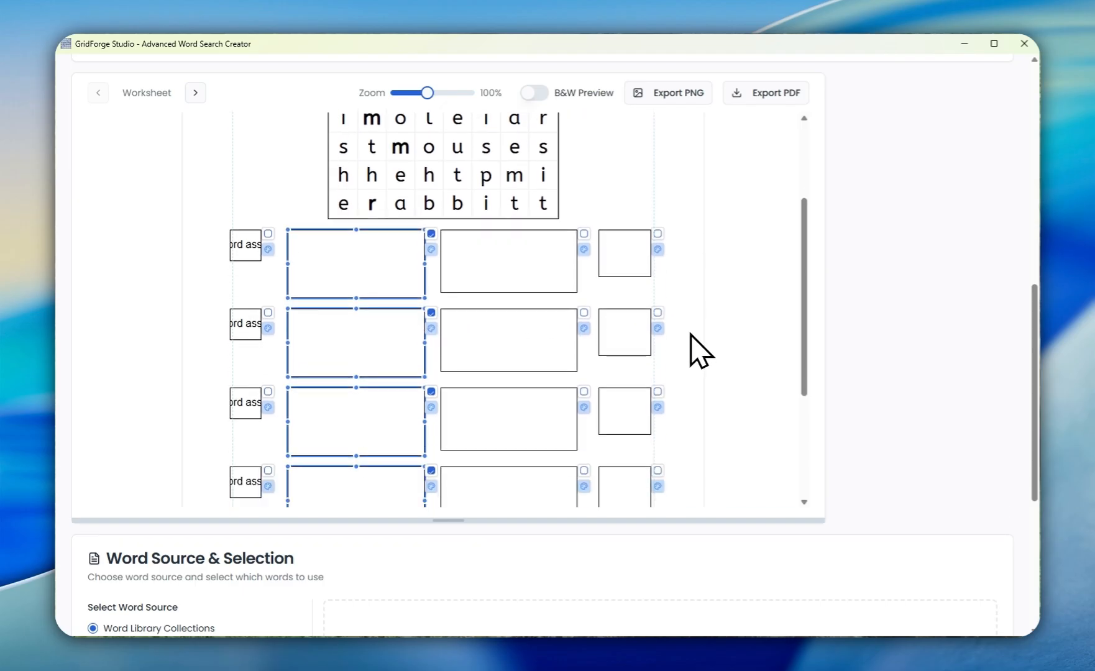
scroll(700, 349, "down", 2)
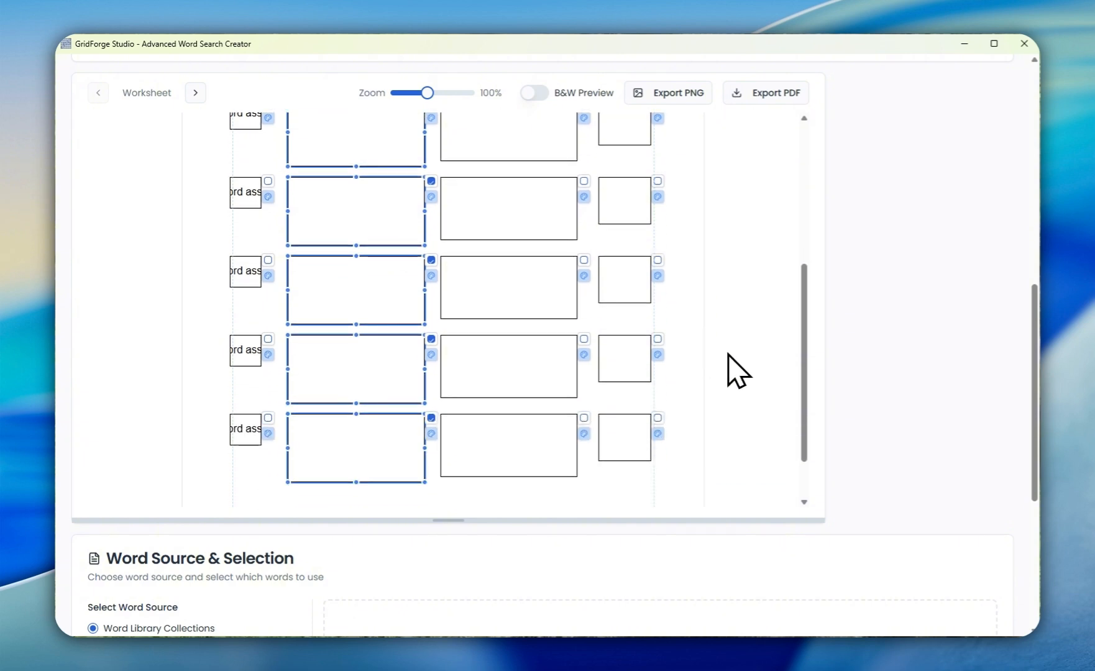
scroll(839, 391, "down", 3)
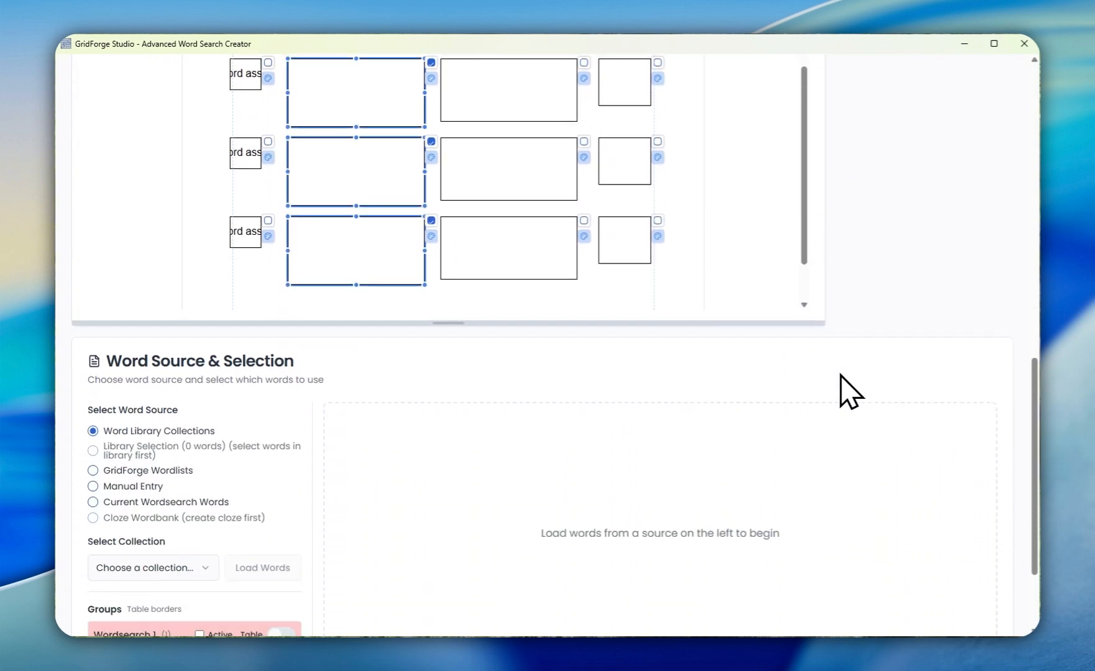
scroll(820, 384, "down", 2)
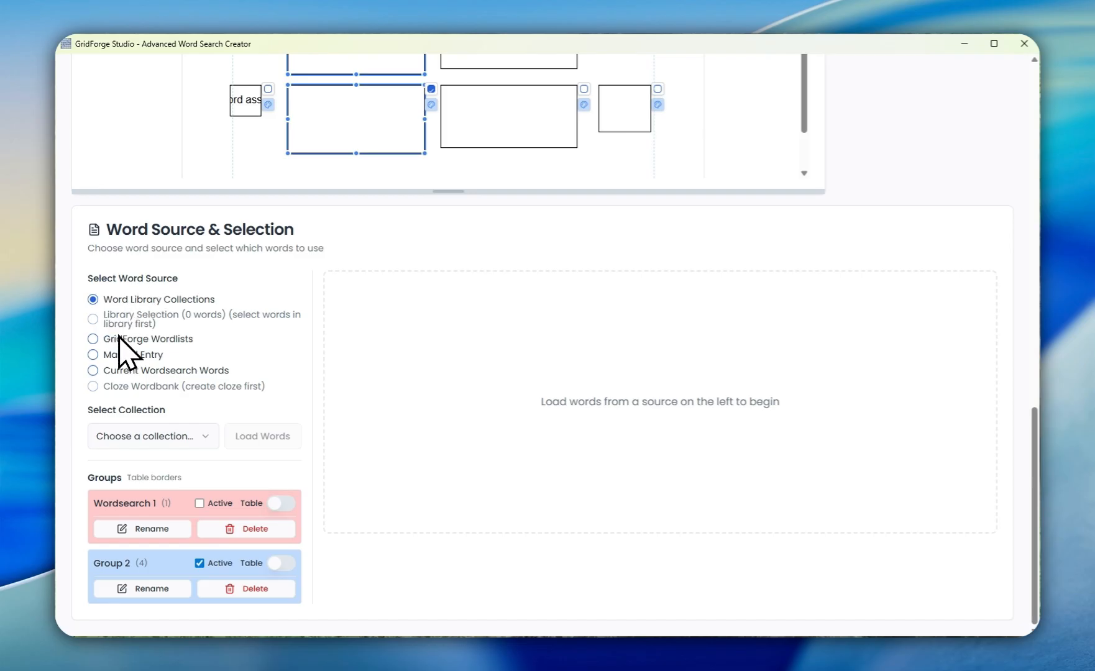
left_click(93, 370)
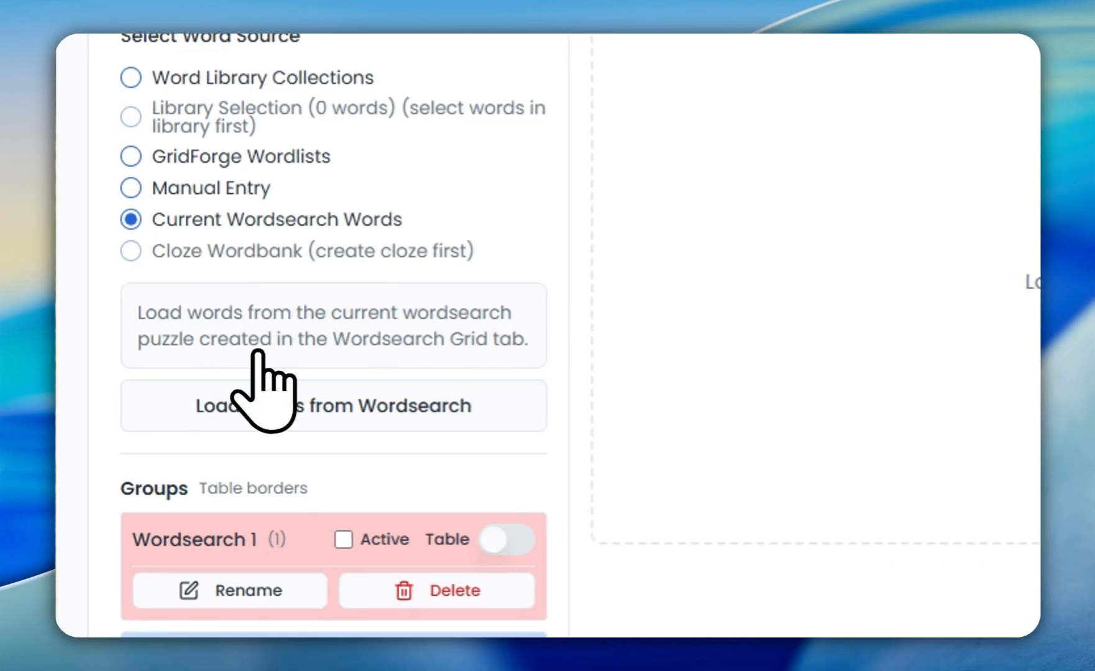
left_click(307, 405)
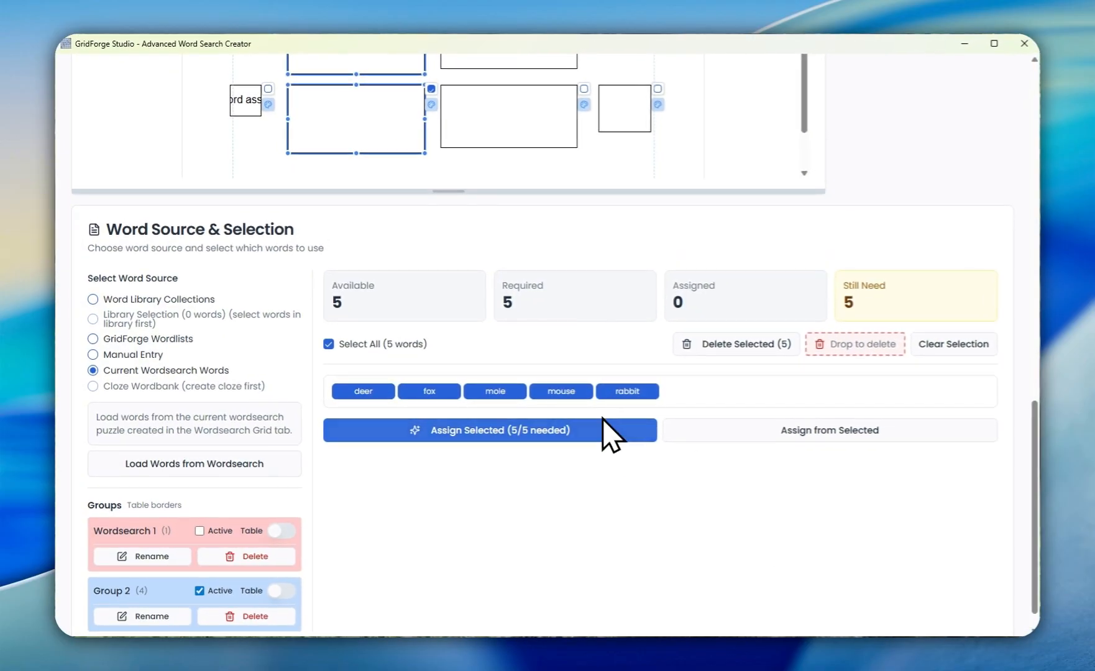
Step: Assign the five selected words (deer, fox, mole, mouse, rabbit) to the worksheet rows
scroll(630, 479, "up", 12)
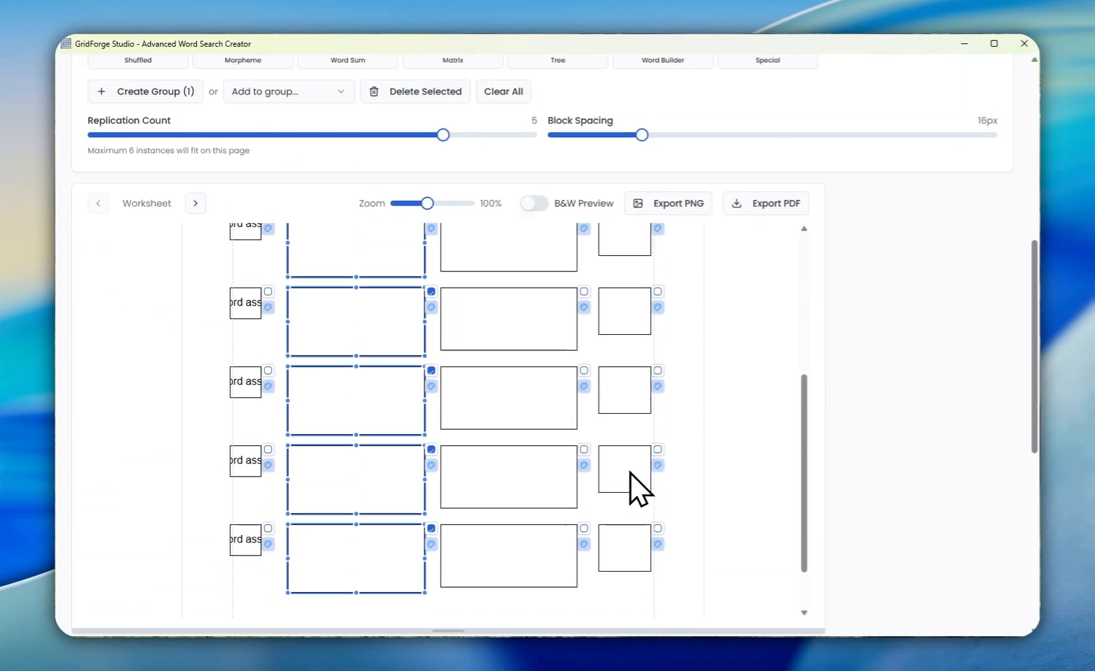
scroll(686, 474, "down", 3)
scroll(874, 489, "down", 8)
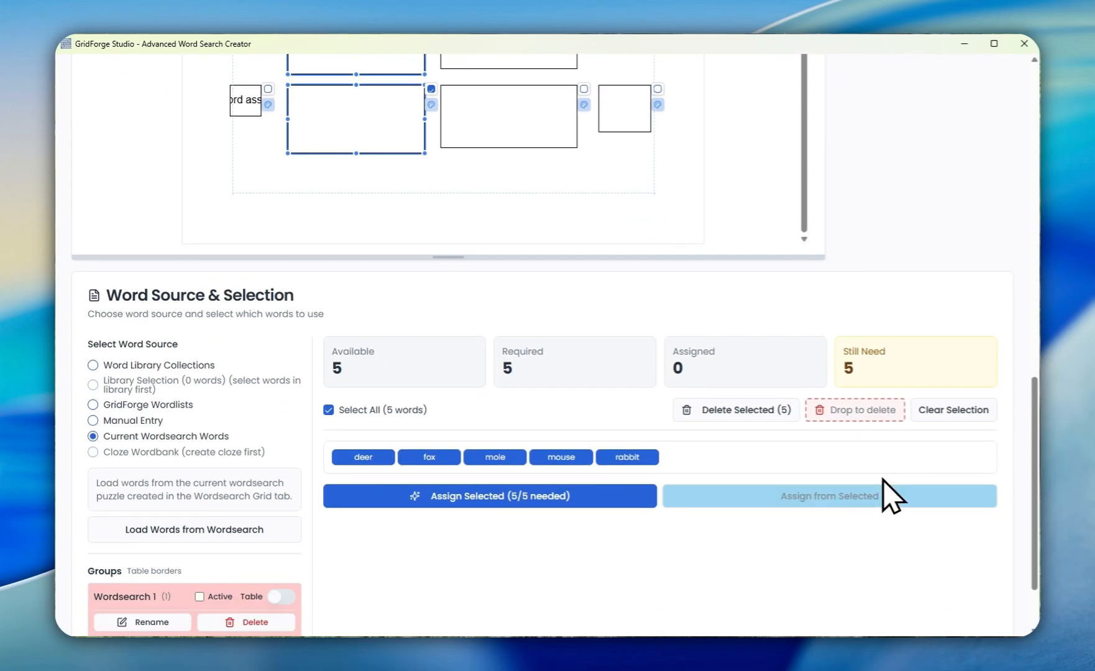
left_click(491, 494)
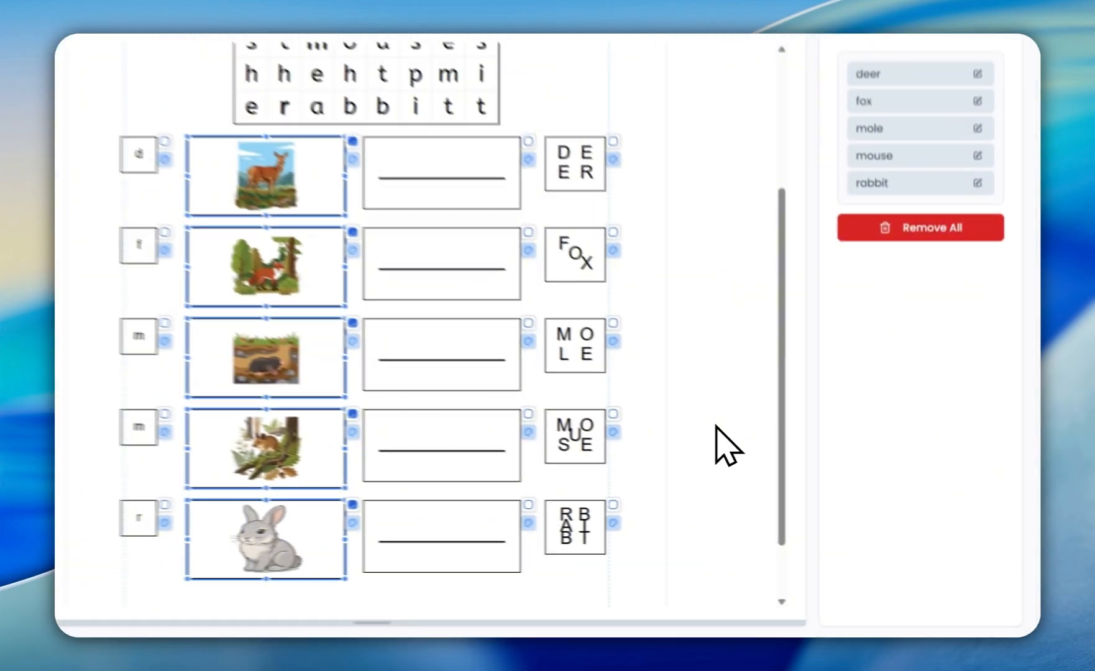
Step: Set the font weight of the initial-letter elements to Bold
mouse_move(282, 162)
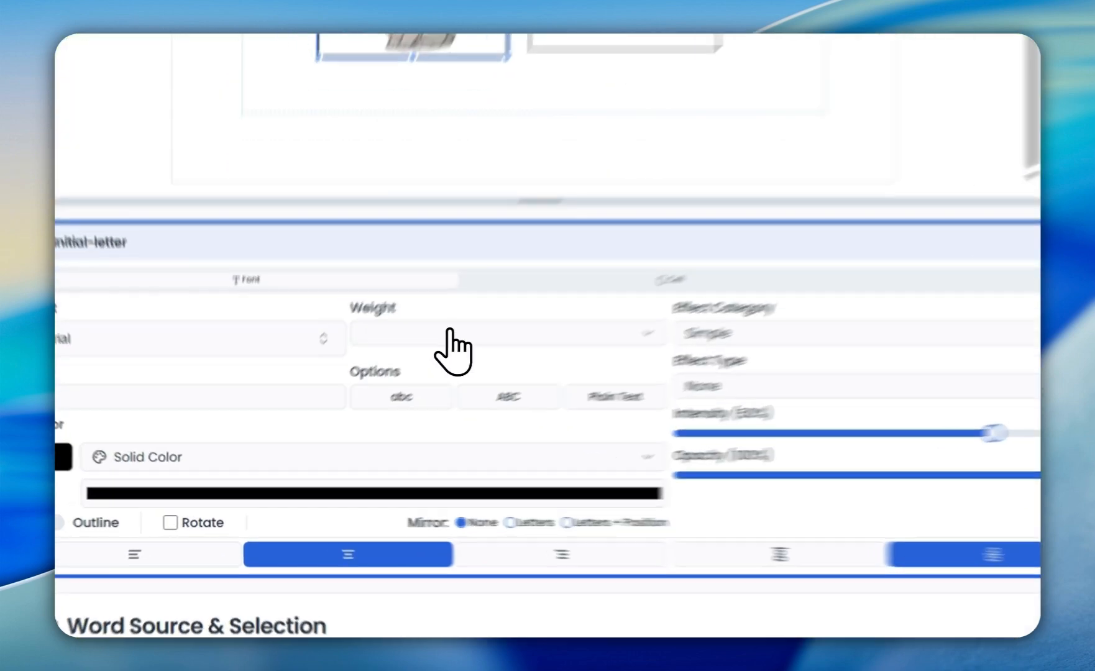
left_click(388, 382)
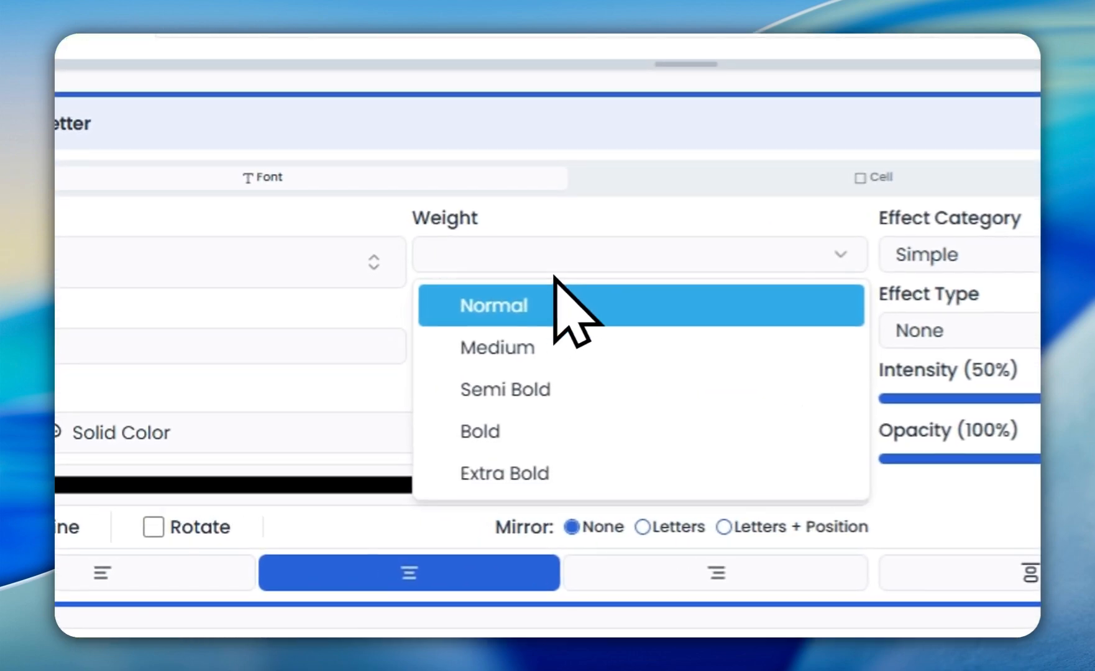
left_click(508, 429)
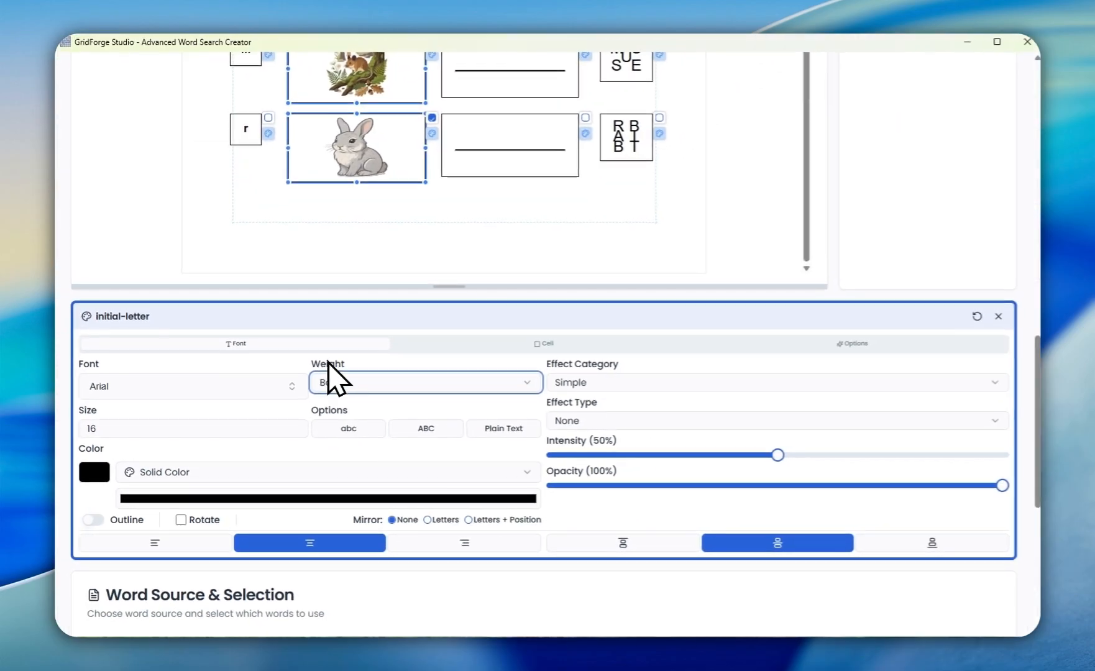
Step: Style the spelling-die letters as lowercase with a font size of 14
scroll(331, 363, "up", 6)
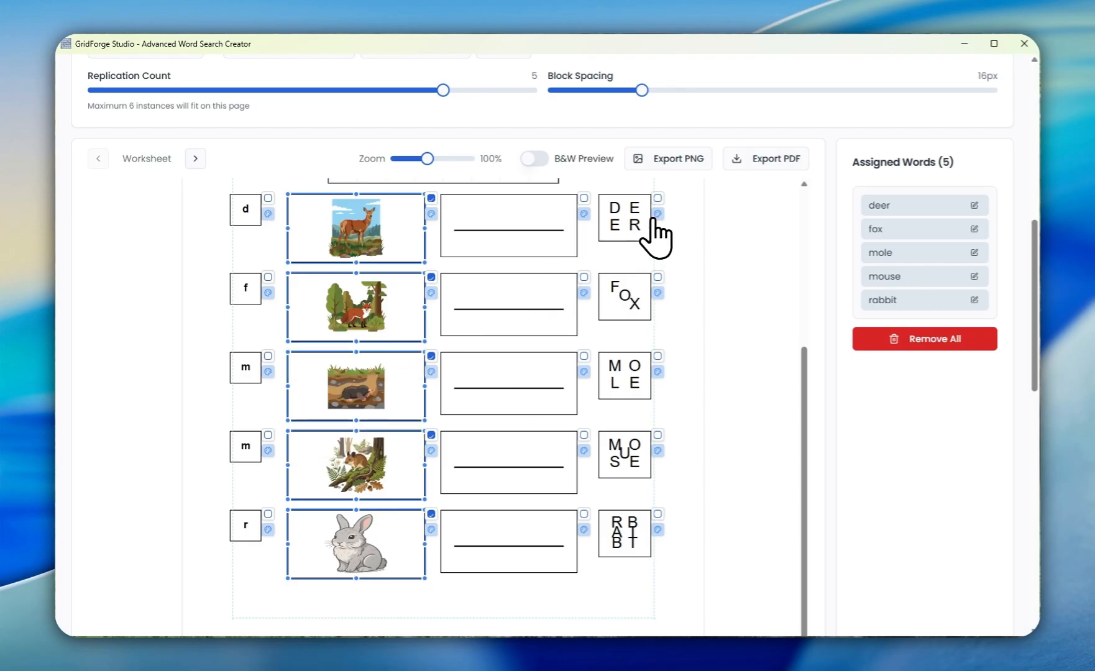
scroll(754, 292, "down", 5)
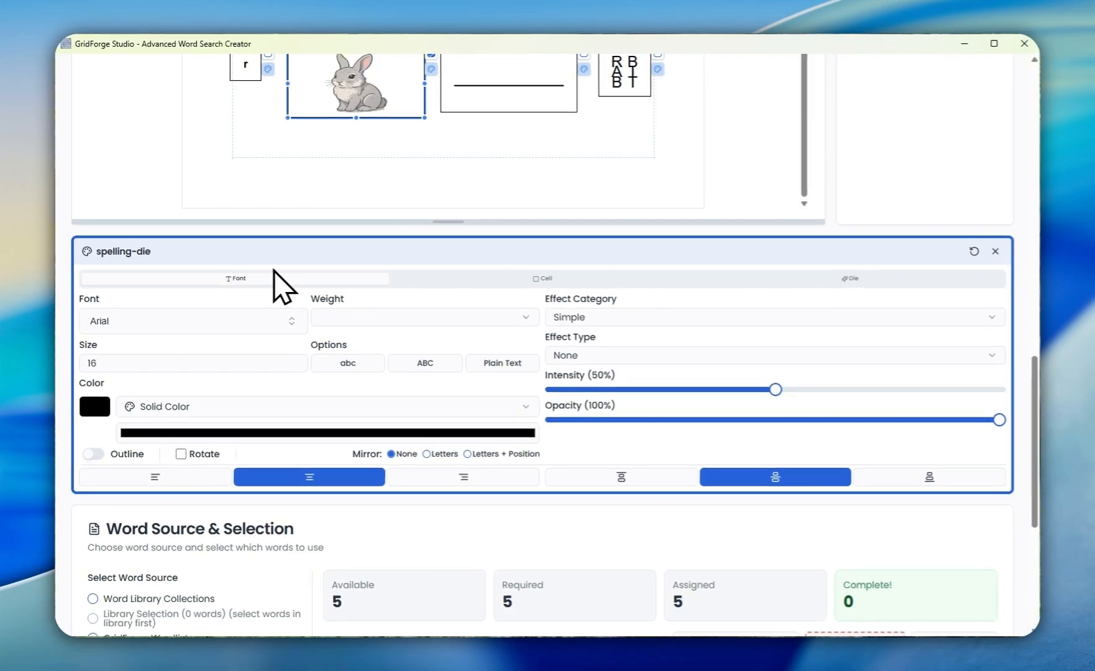
left_click(345, 367)
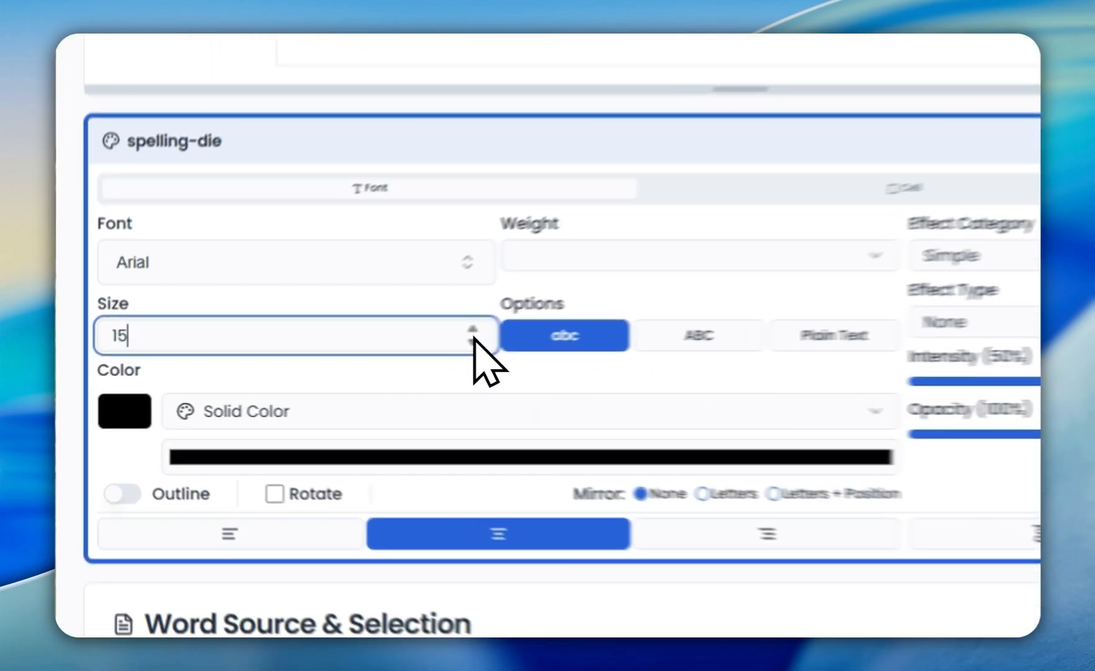
left_click(294, 366)
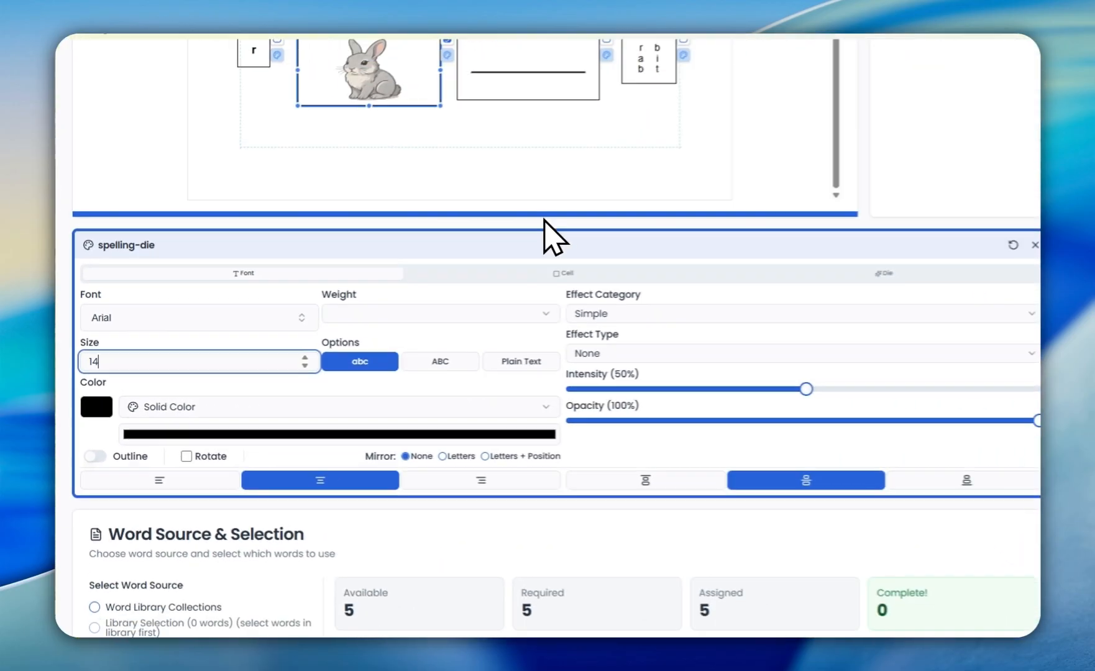
scroll(677, 230, "up", 5)
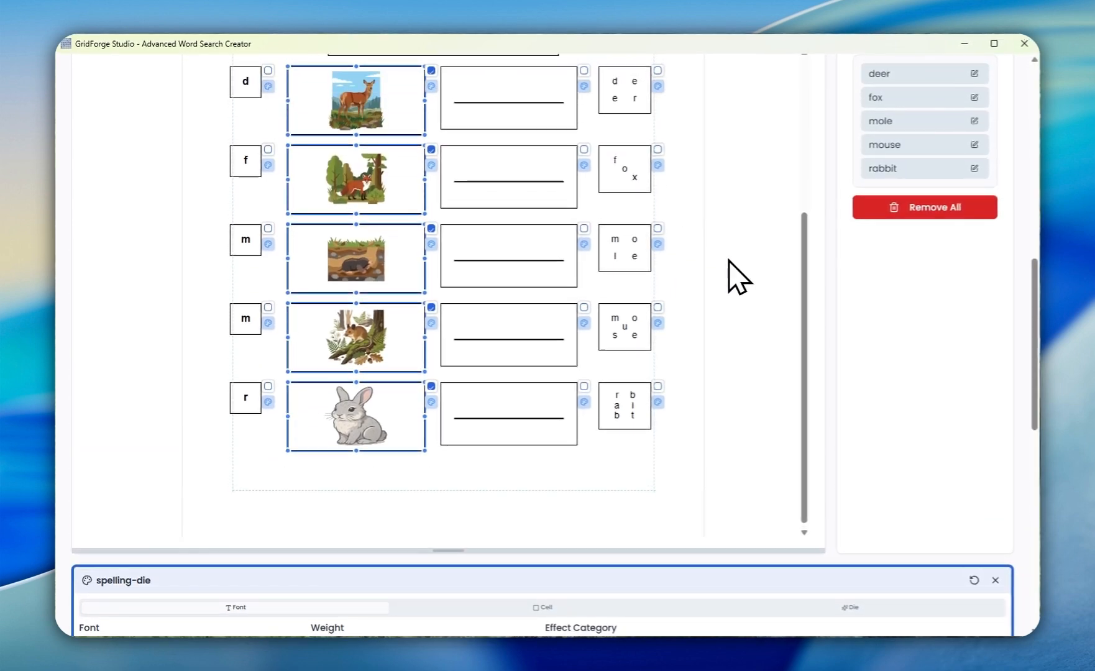
scroll(733, 275, "up", 2)
scroll(739, 277, "down", 2)
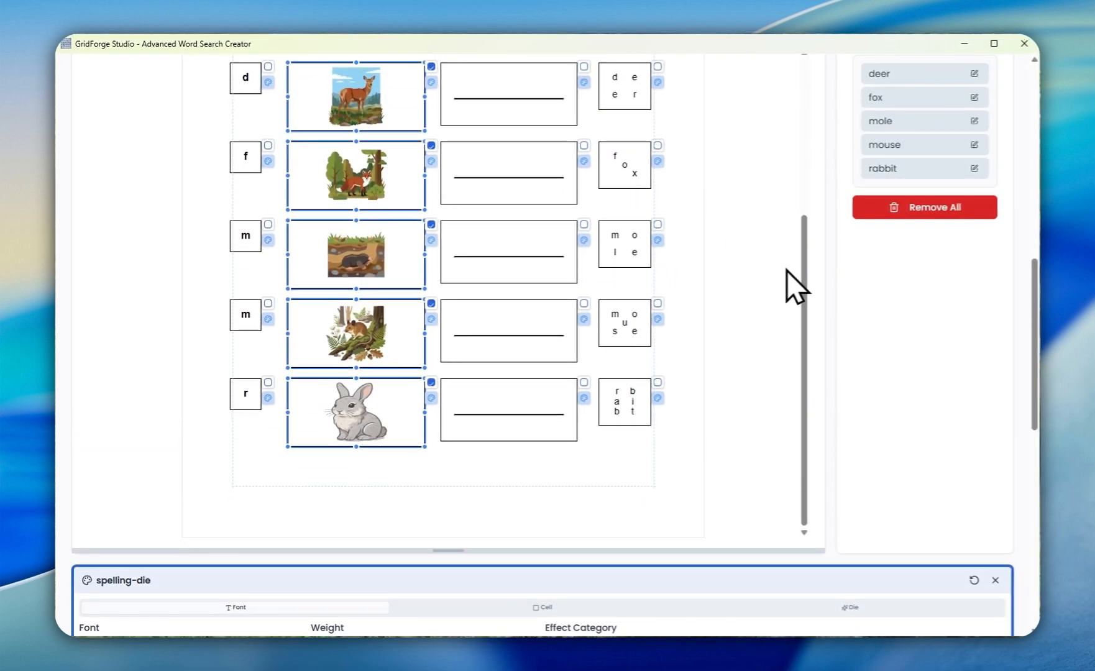
Step: Change the cell shape of the spelling-die elements to Circle and check it across all rows
scroll(856, 287, "down", 3)
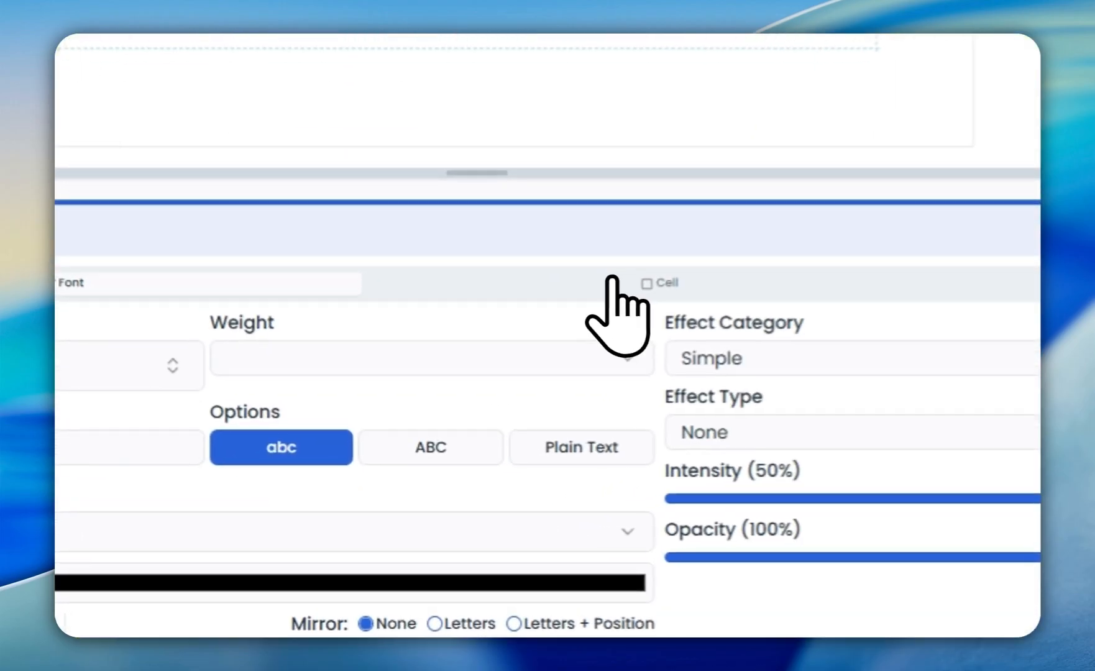
left_click(539, 411)
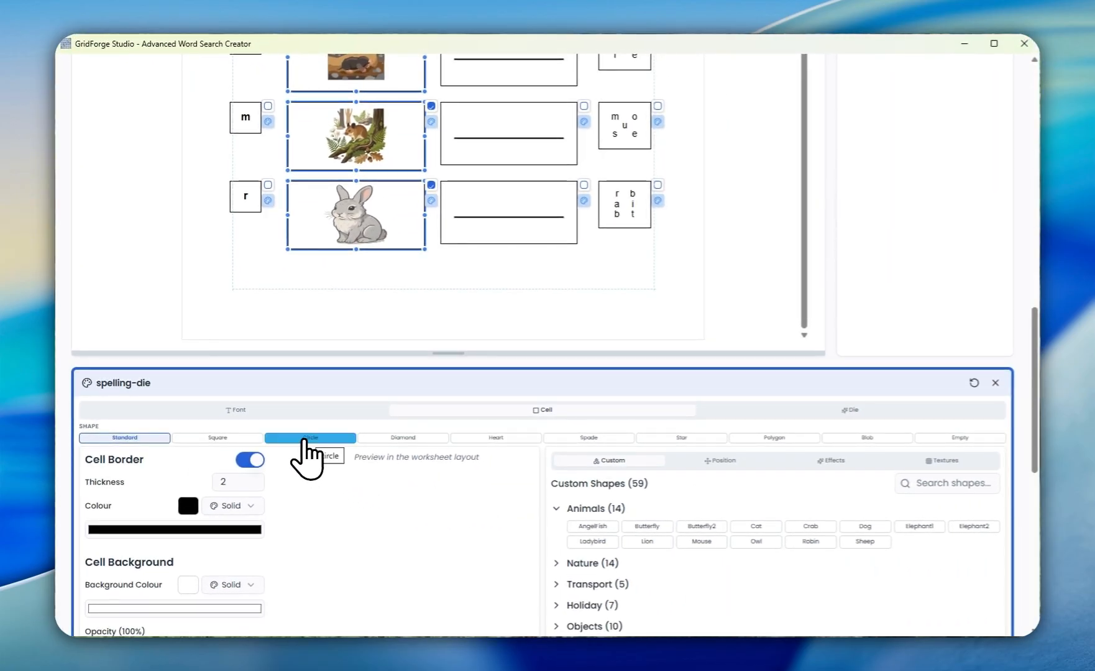
left_click(310, 438)
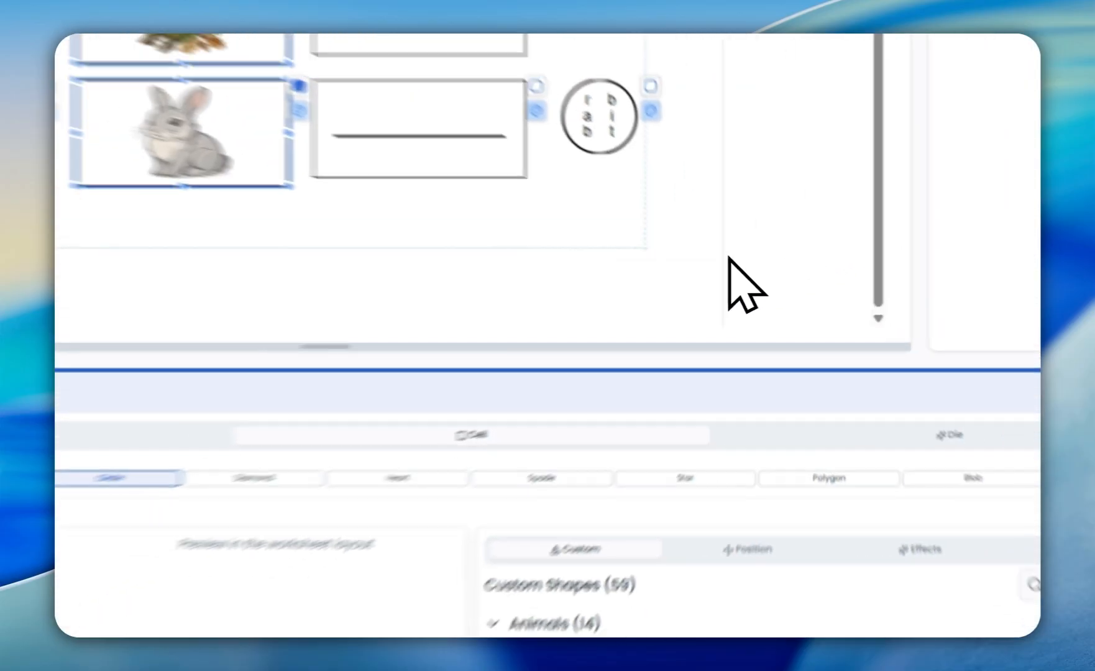
scroll(746, 286, "up", 5)
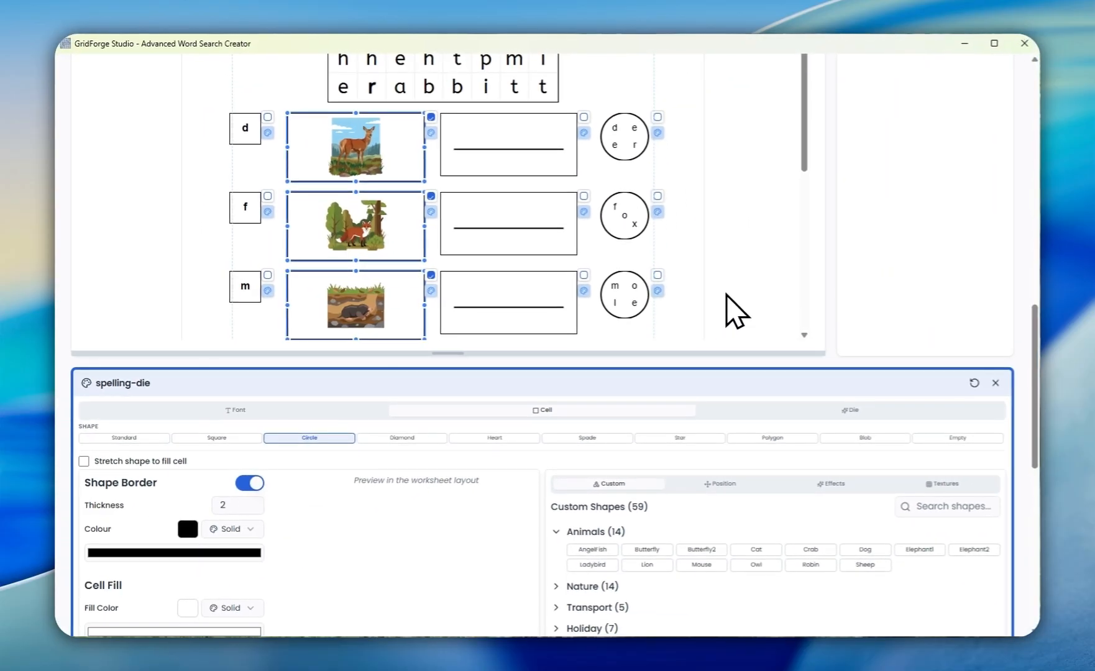
scroll(740, 311, "down", 2)
scroll(749, 309, "down", 3)
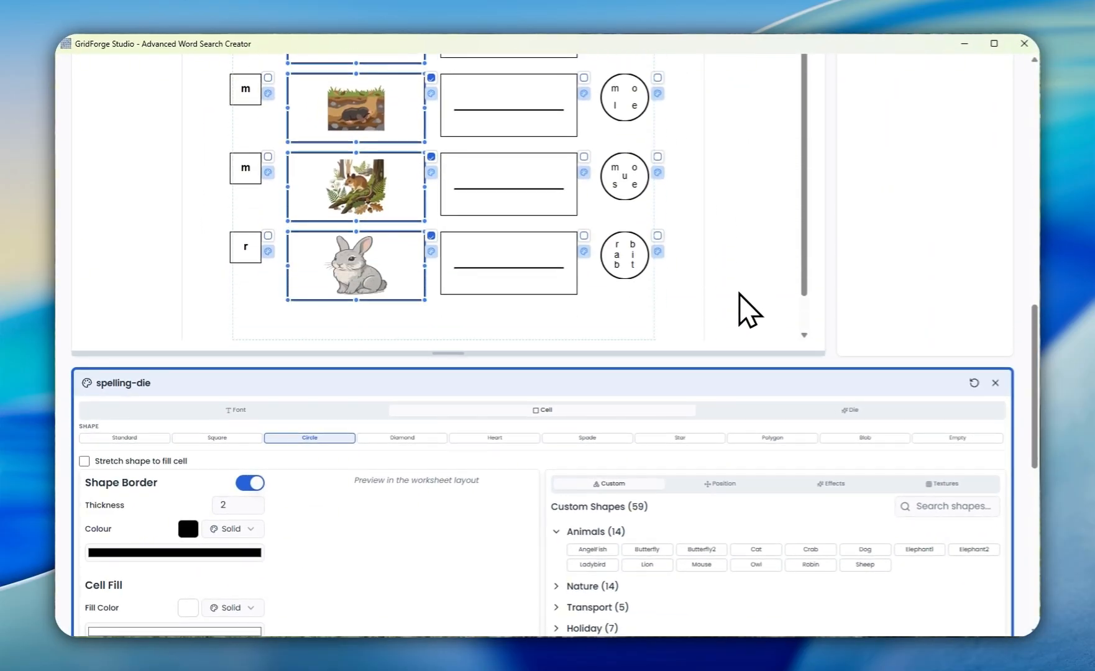
scroll(749, 309, "down", 1)
scroll(749, 309, "up", 1)
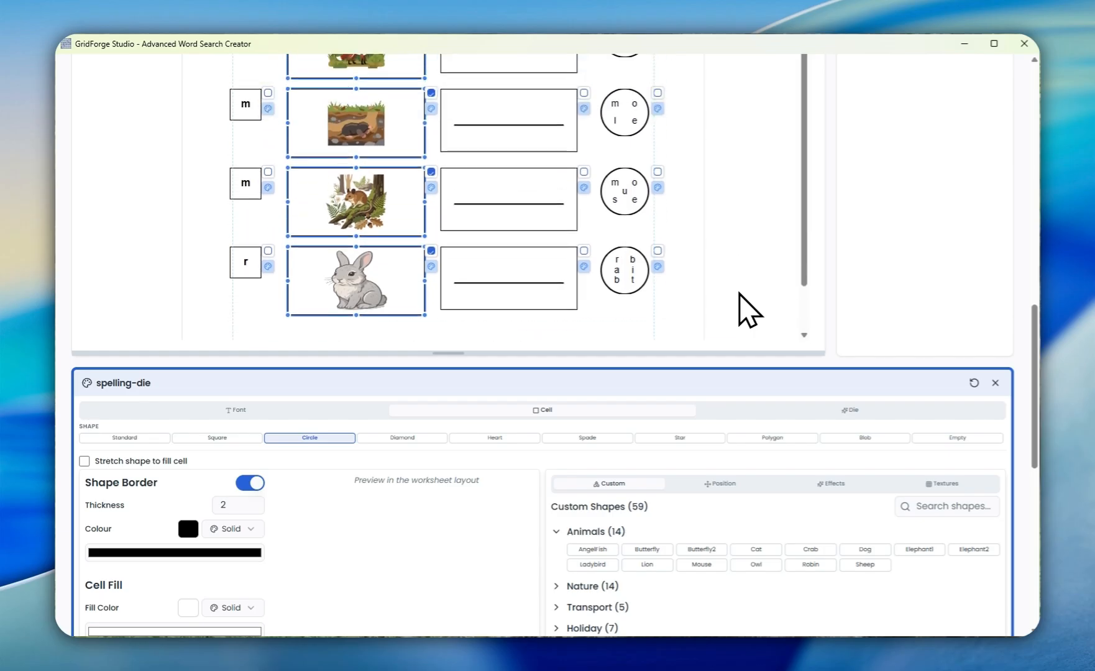
scroll(749, 309, "up", 2)
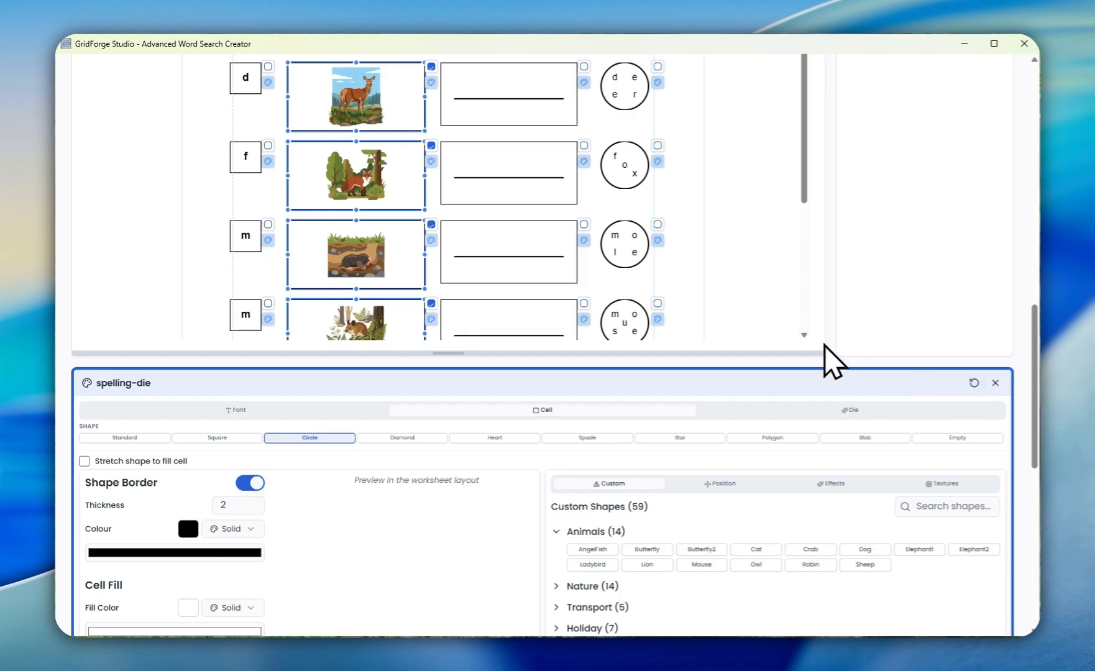
scroll(843, 345, "up", 3)
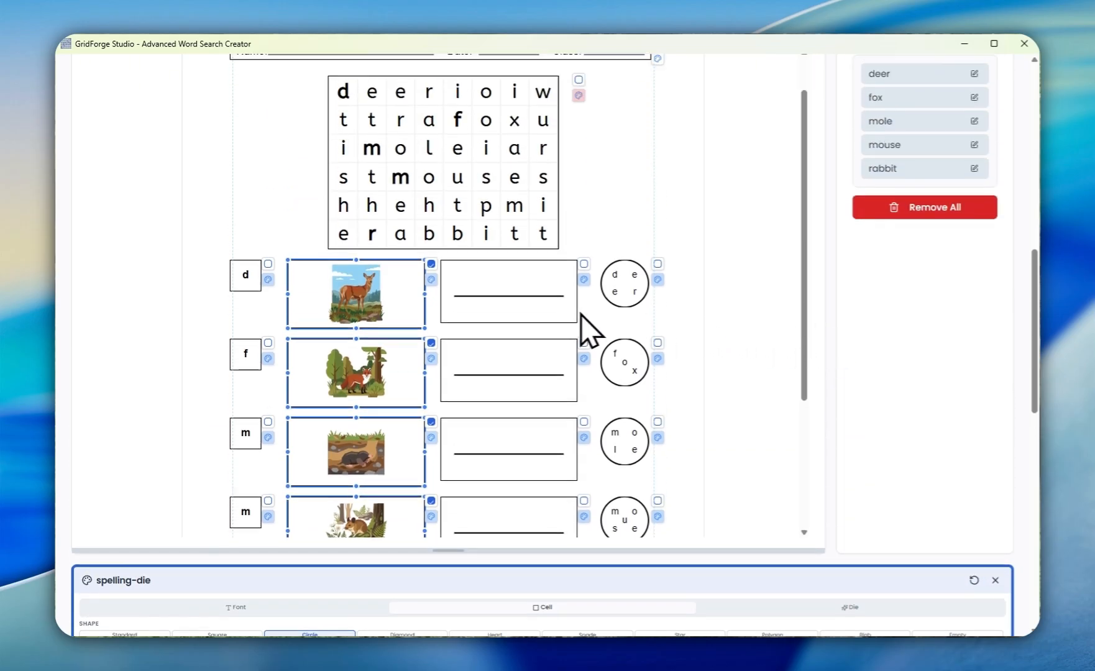
Step: Browse the alternative pictures for the deer row and choose the brown antlered deer without a background
mouse_move(396, 308)
left_click(431, 263)
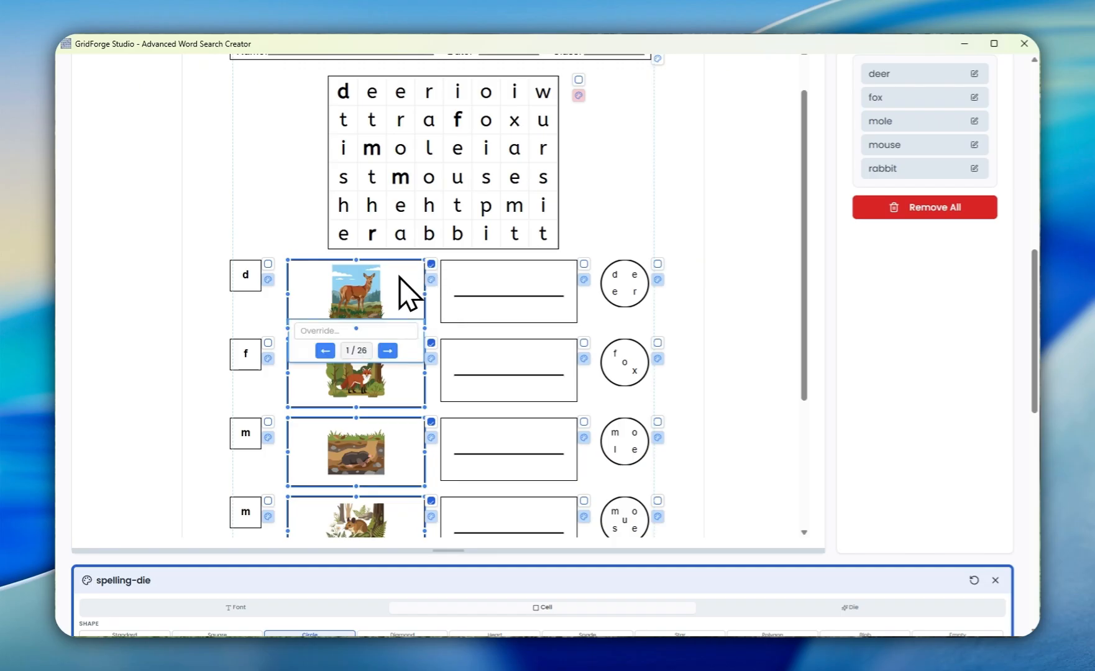
mouse_move(383, 271)
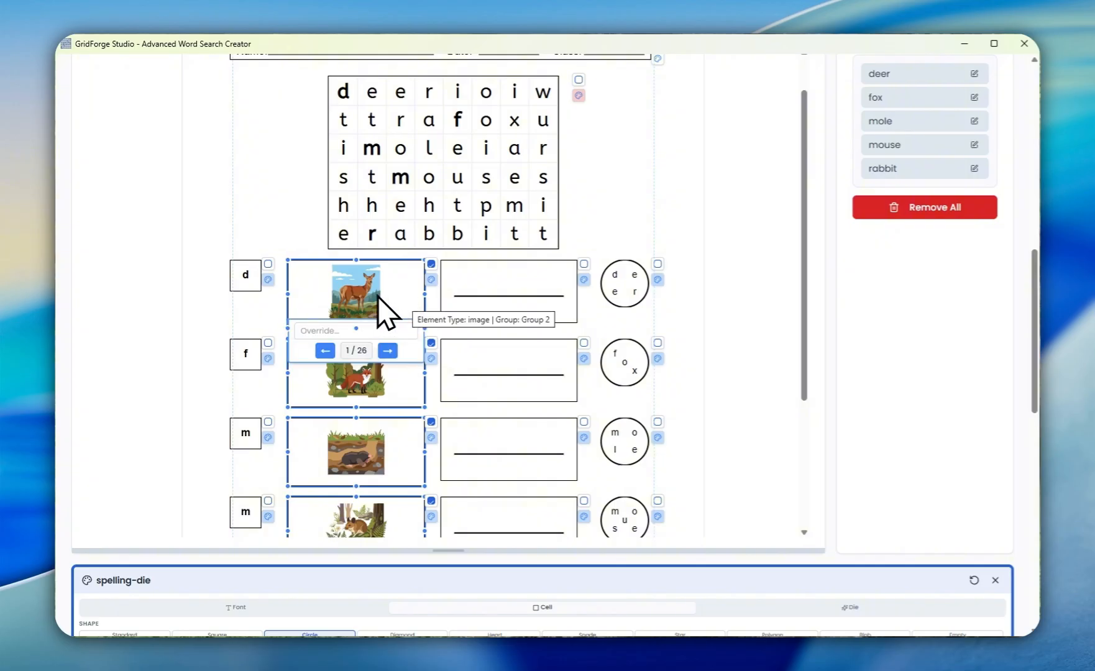
mouse_move(433, 289)
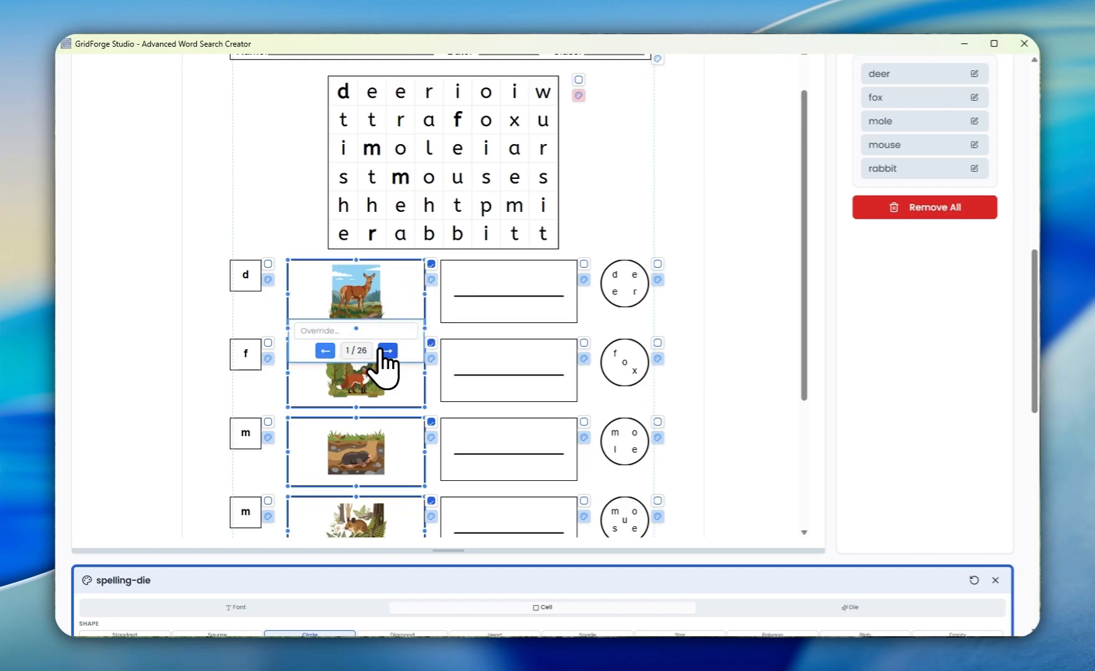
left_click(383, 351)
left_click(383, 351)
left_click(383, 351)
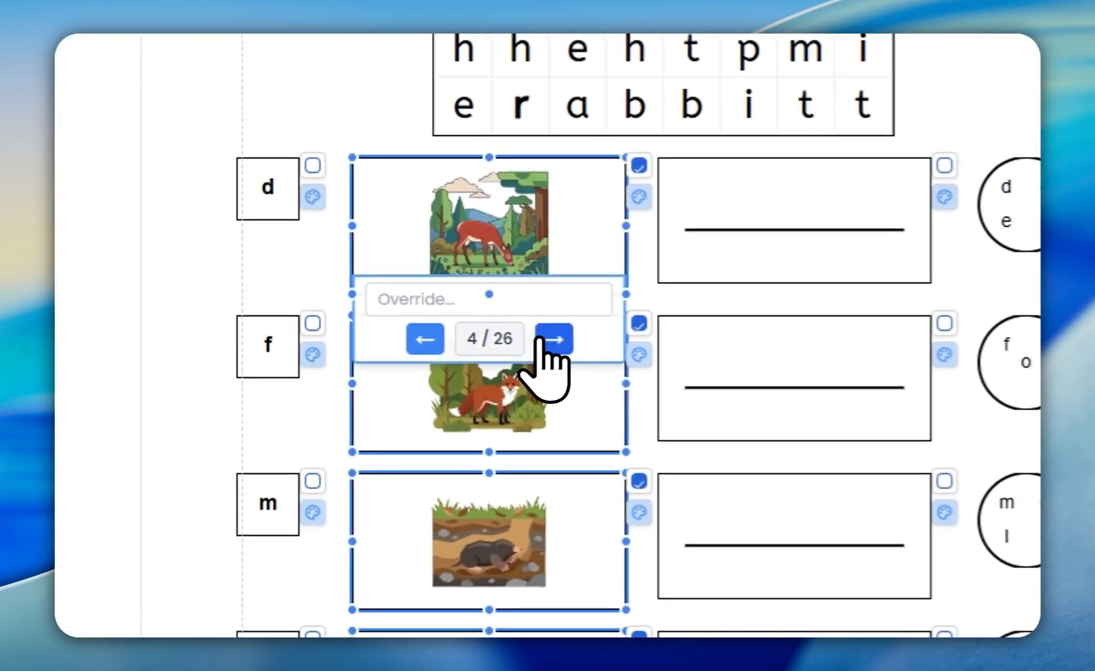
left_click(540, 340)
left_click(540, 341)
left_click(539, 340)
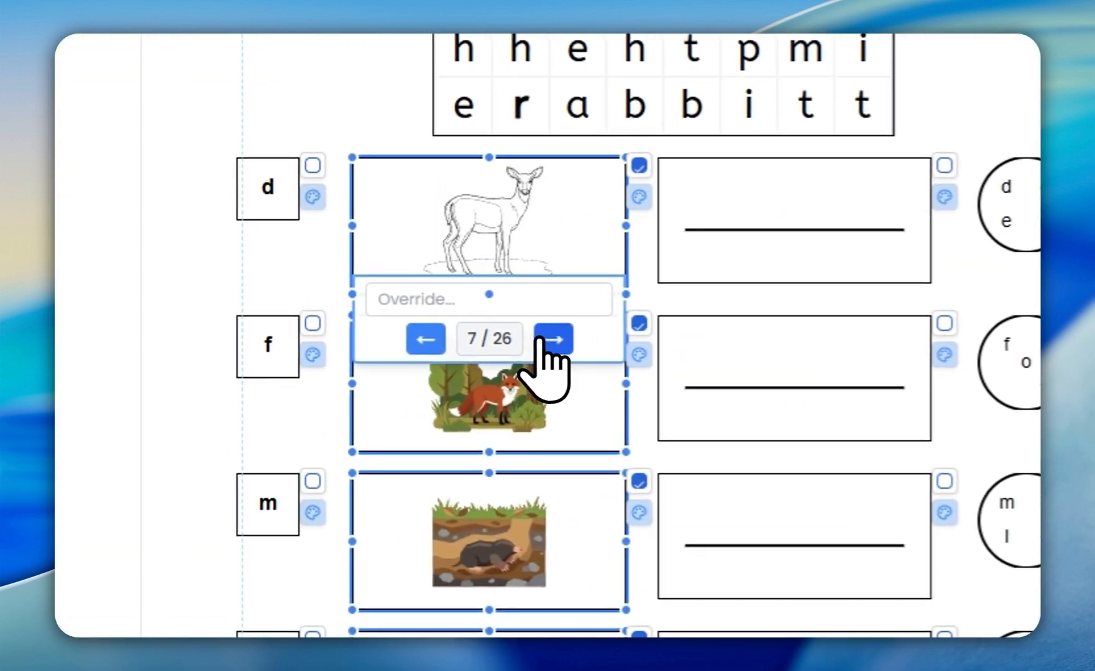
left_click(538, 341)
left_click(538, 341)
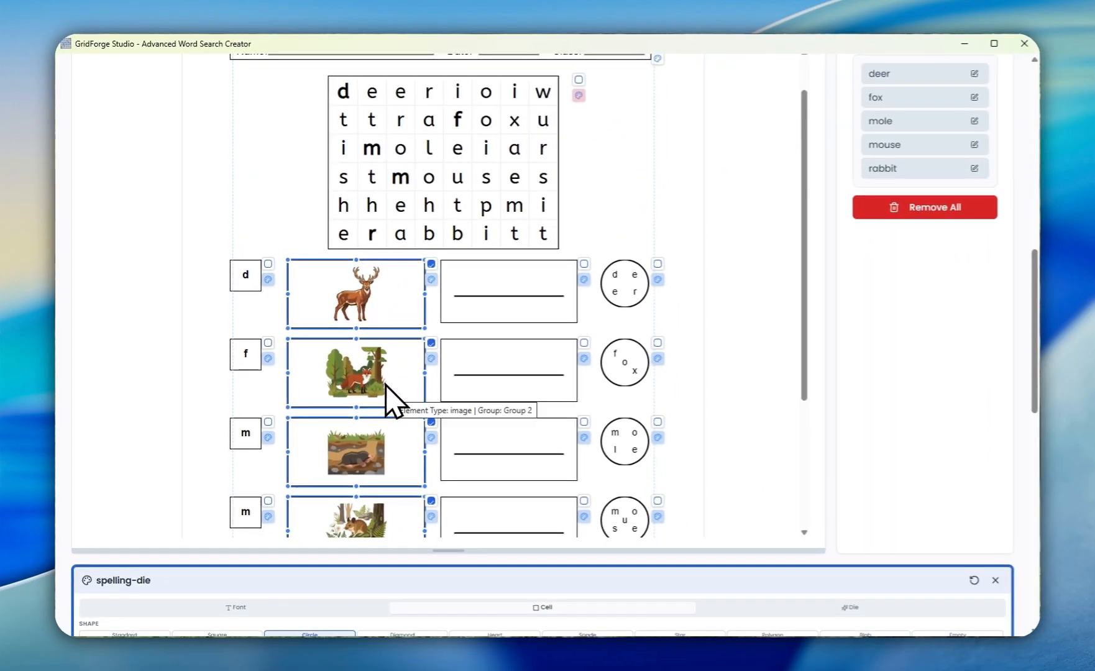
Step: Swap the fox row's picture for image 4 of 6, the fox standing in a green meadow
left_click(325, 379)
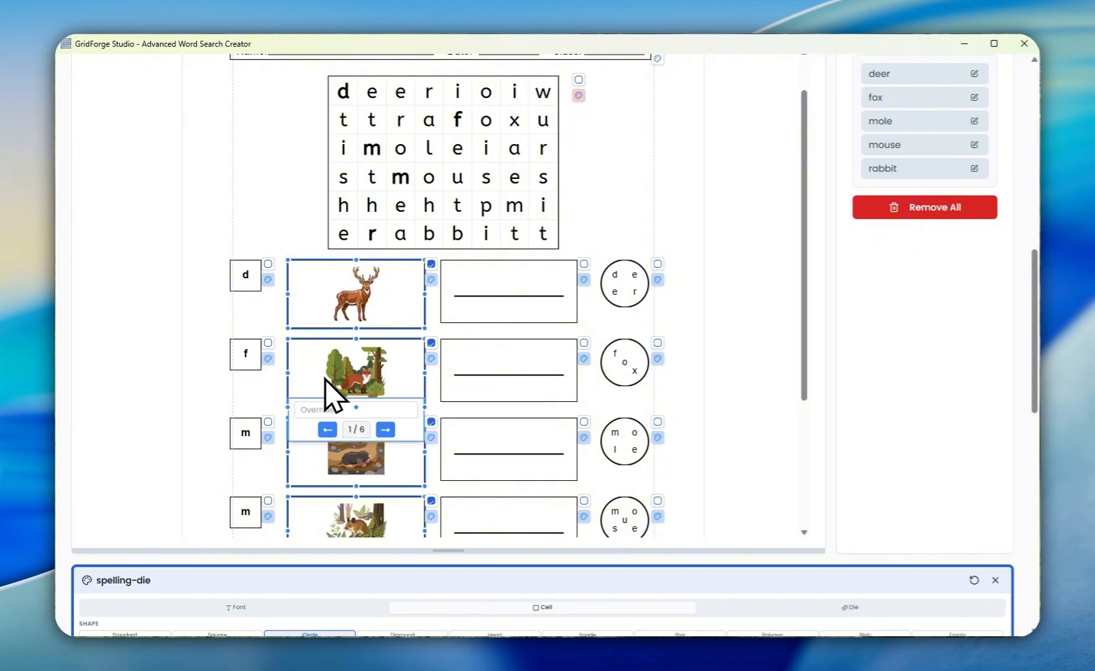
left_click(384, 429)
left_click(384, 429)
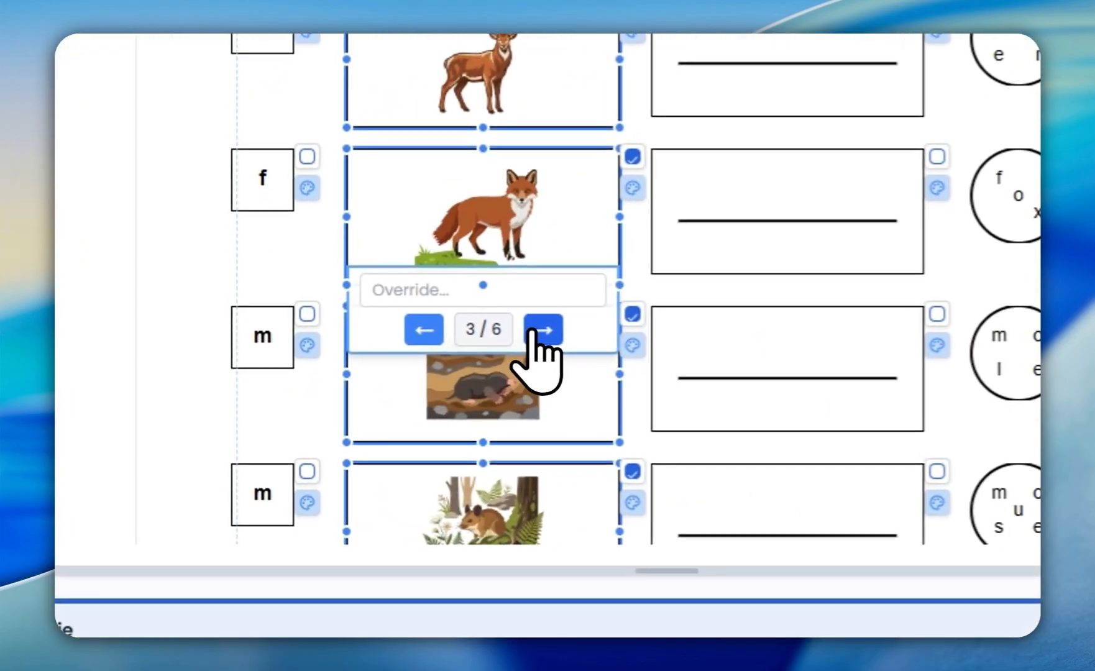
left_click(532, 331)
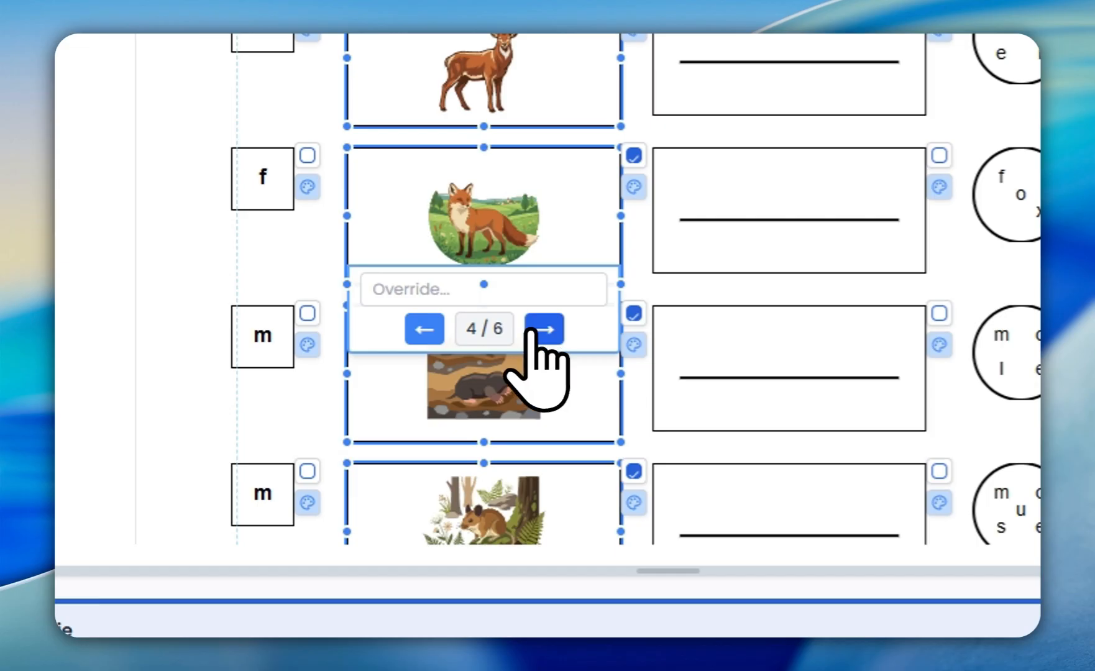
Step: Swap the mole row's picture for the dark mole sitting on a patch of grass
left_click(501, 366)
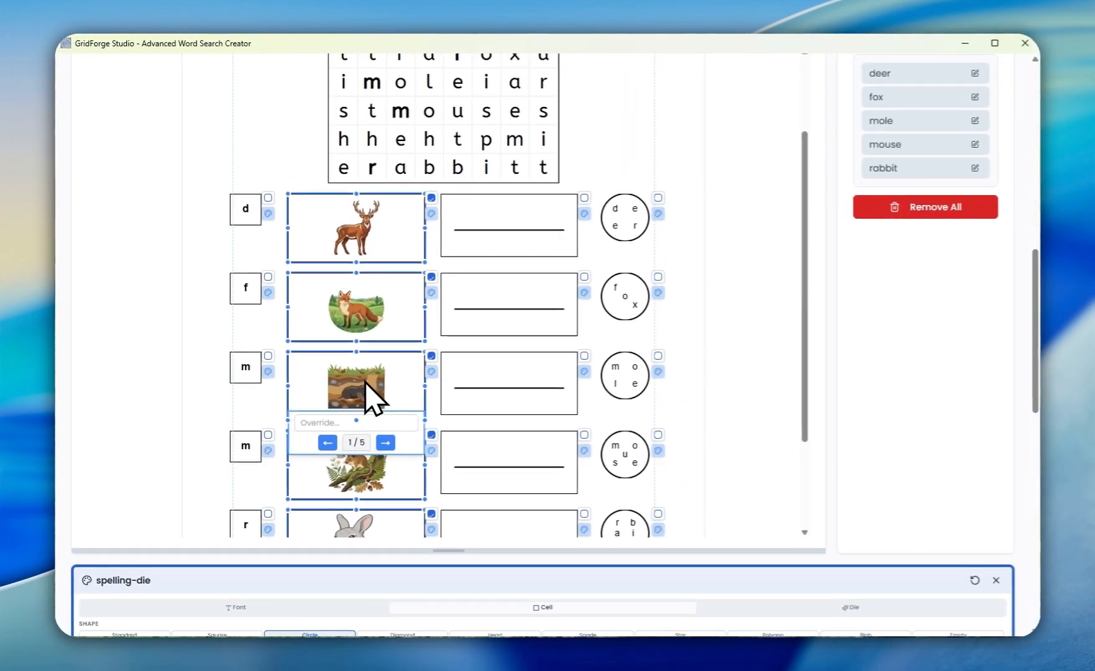
left_click(385, 443)
left_click(385, 442)
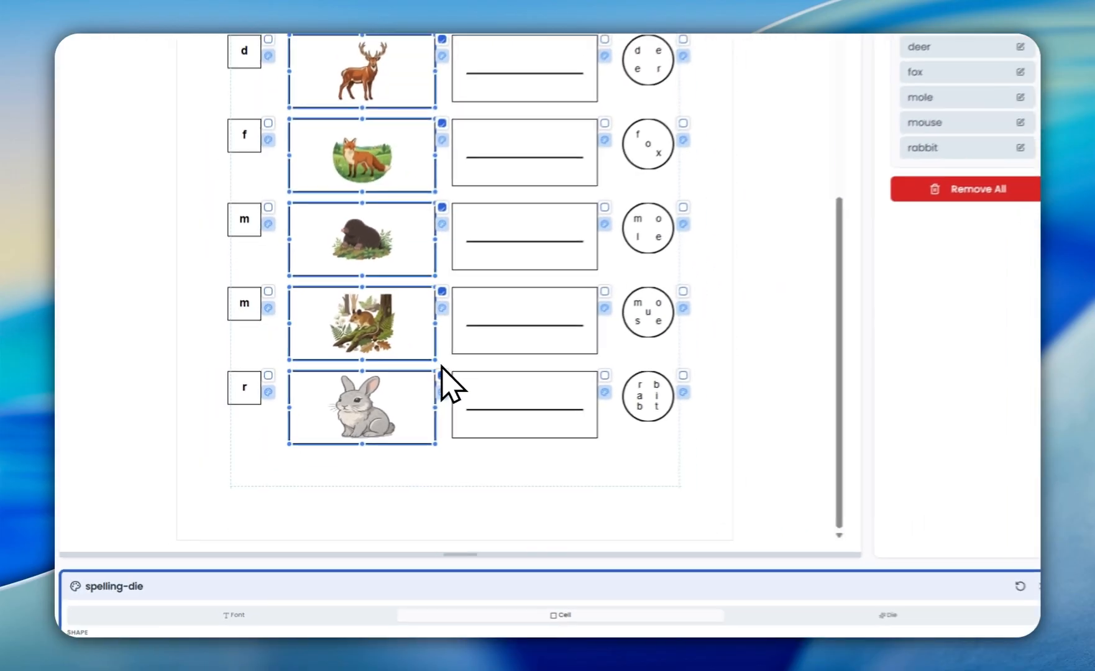
Step: Swap the rabbit row's picture for the brown rabbit in a colourful meadow scene
mouse_move(364, 342)
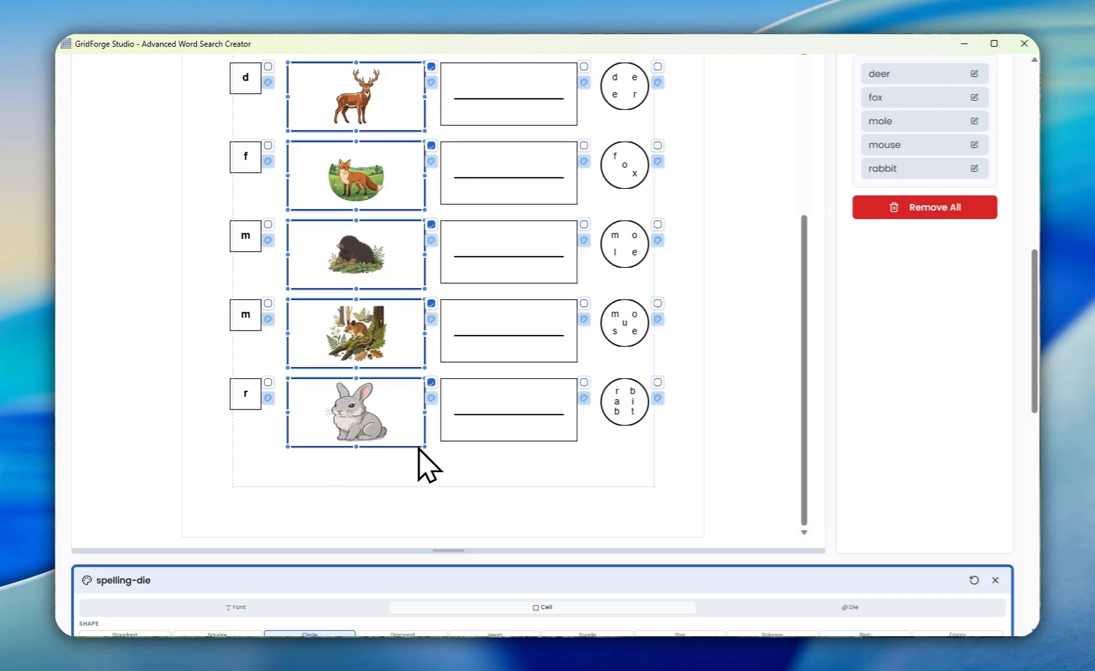
mouse_move(396, 432)
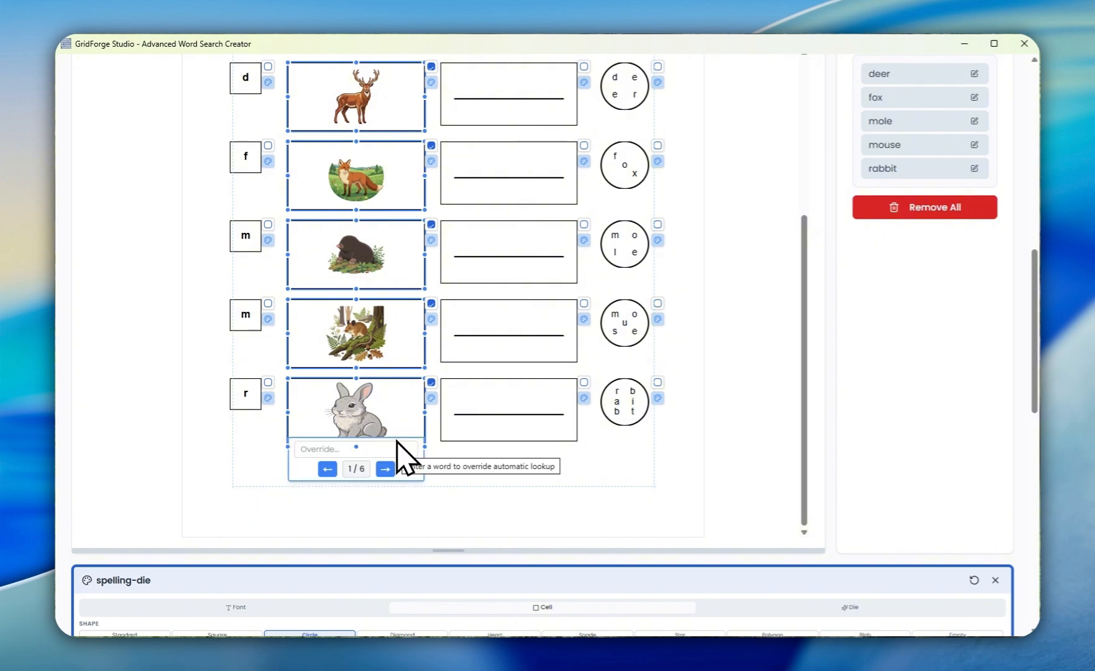
left_click(385, 469)
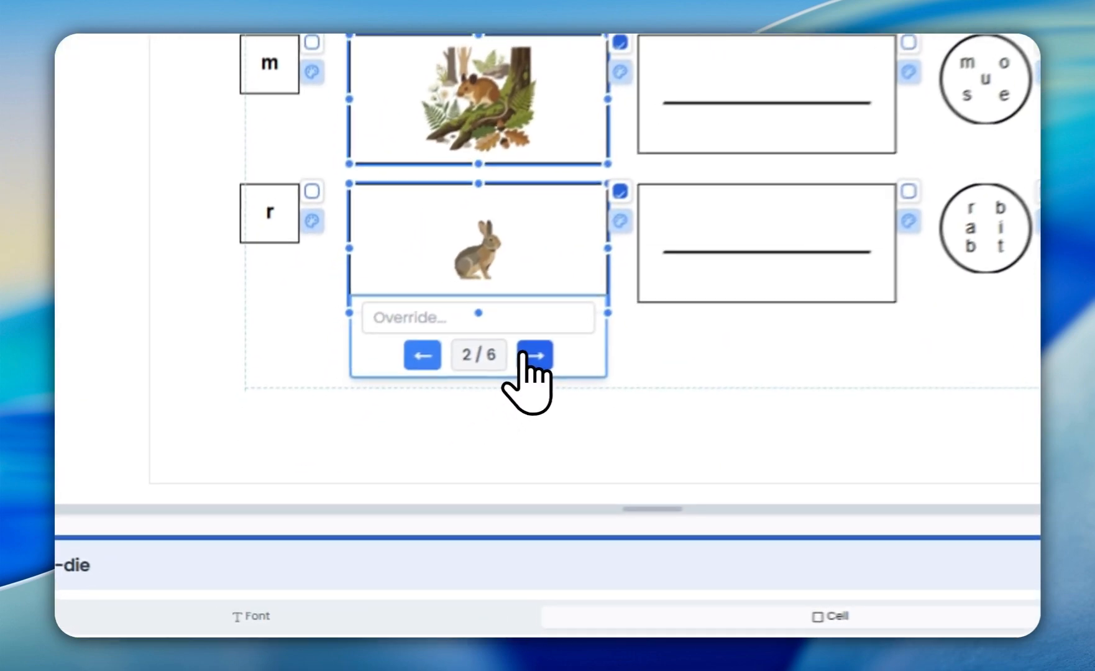
left_click(385, 469)
left_click(539, 340)
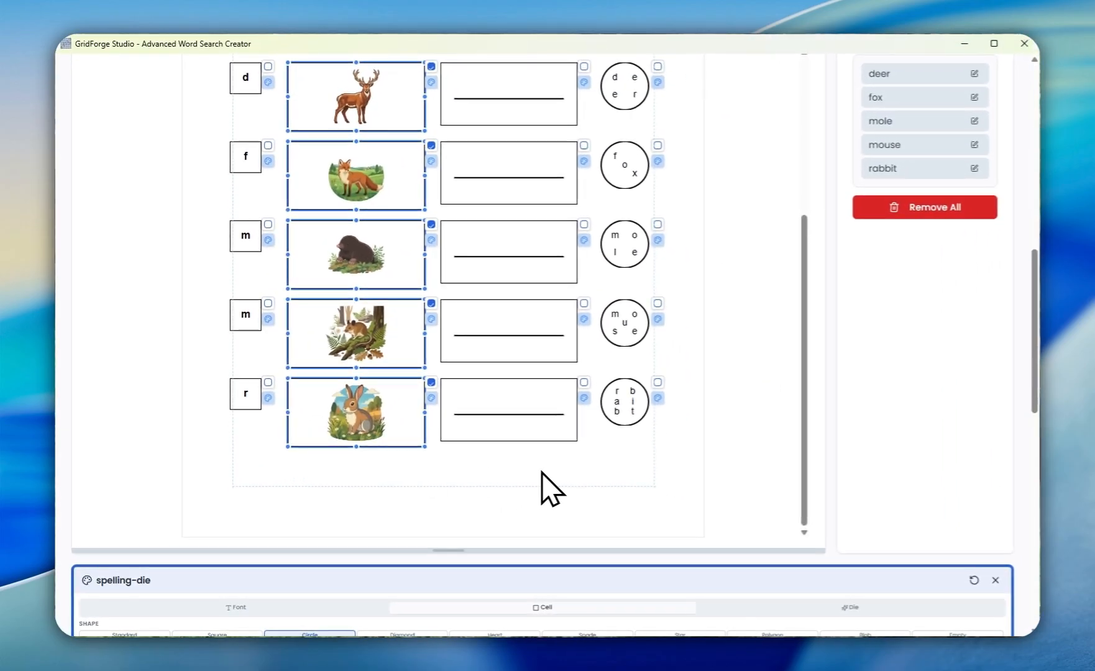
Step: Set the write-in boxes to show one line per letter with a 3px gap between the lines
scroll(663, 484, "up", 5)
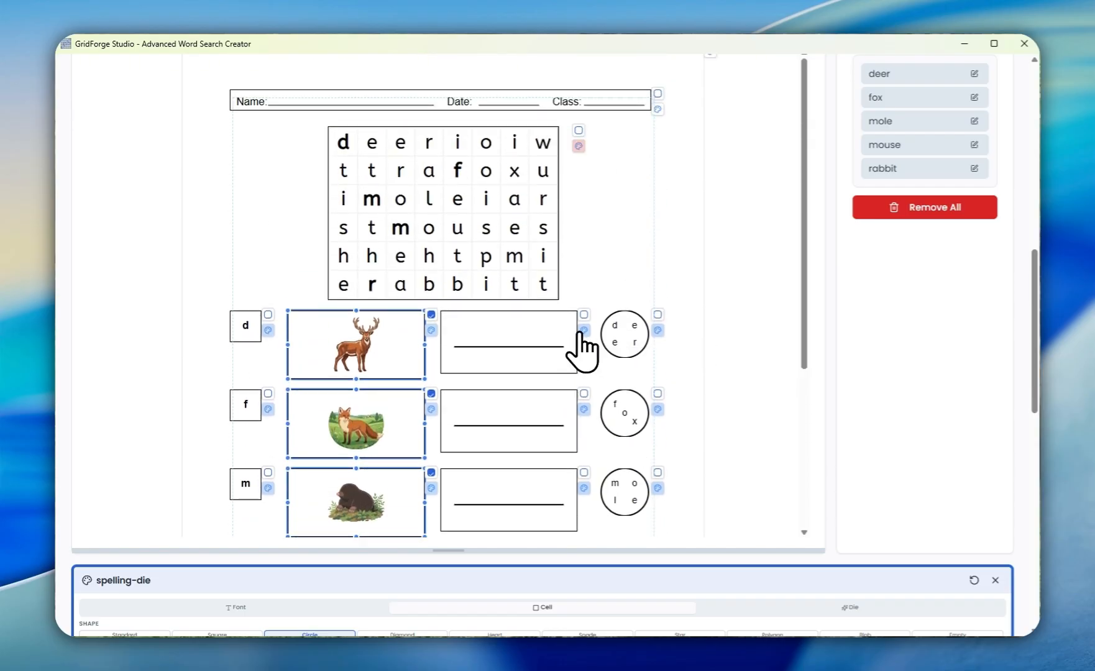
scroll(677, 357, "down", 5)
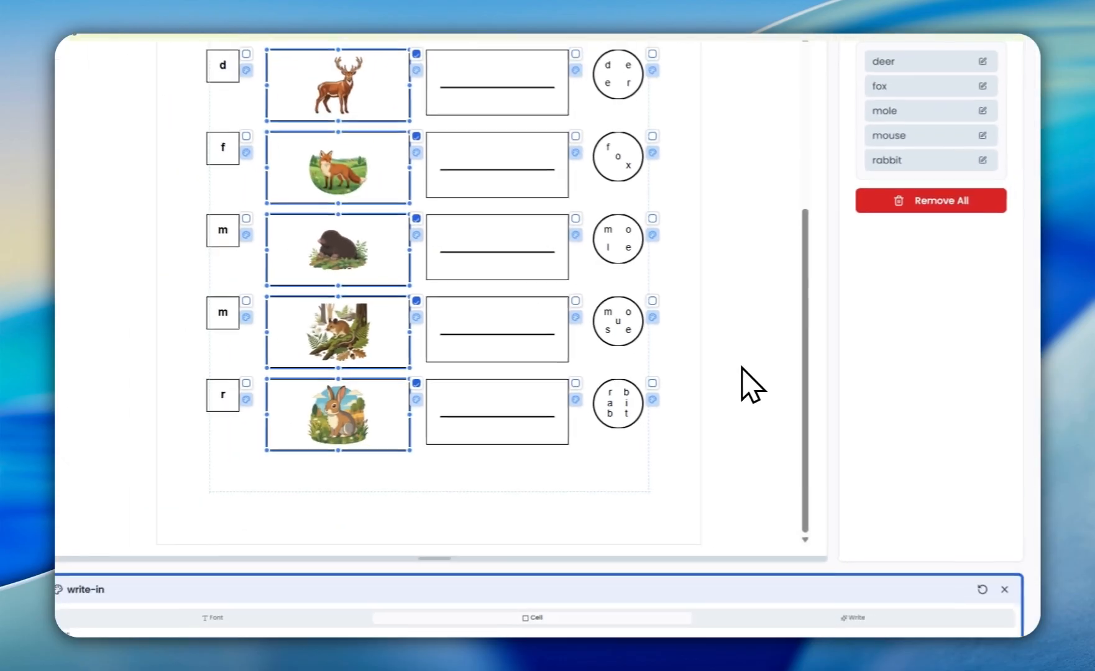
scroll(941, 395, "down", 5)
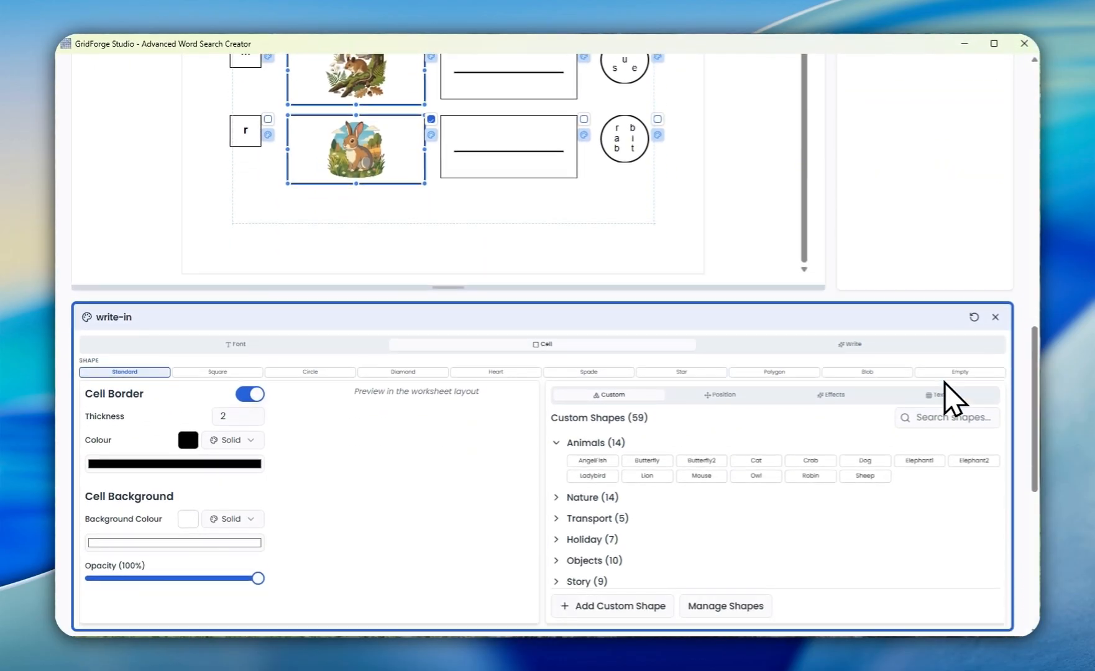
scroll(944, 383, "up", 1)
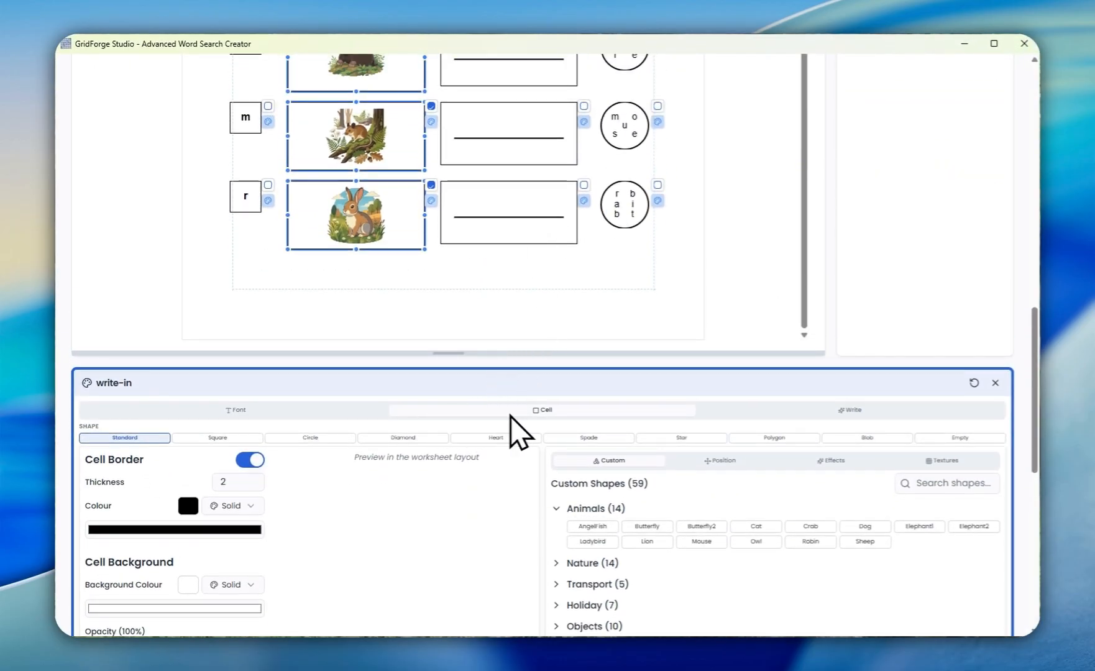
left_click(850, 410)
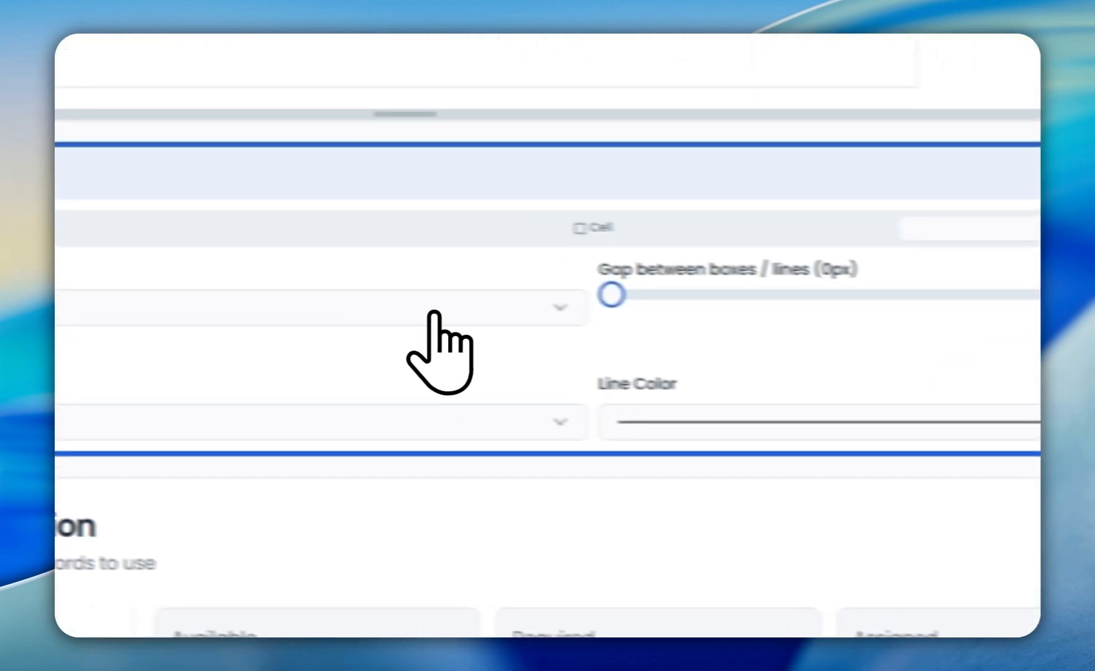
left_click(615, 316)
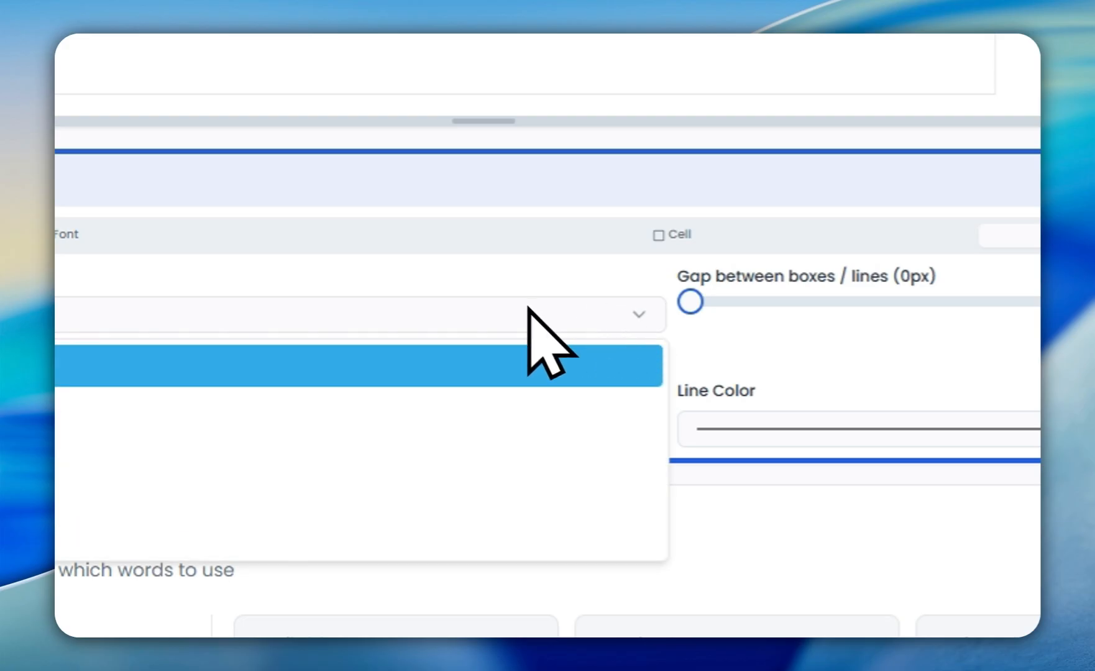
left_click(281, 373)
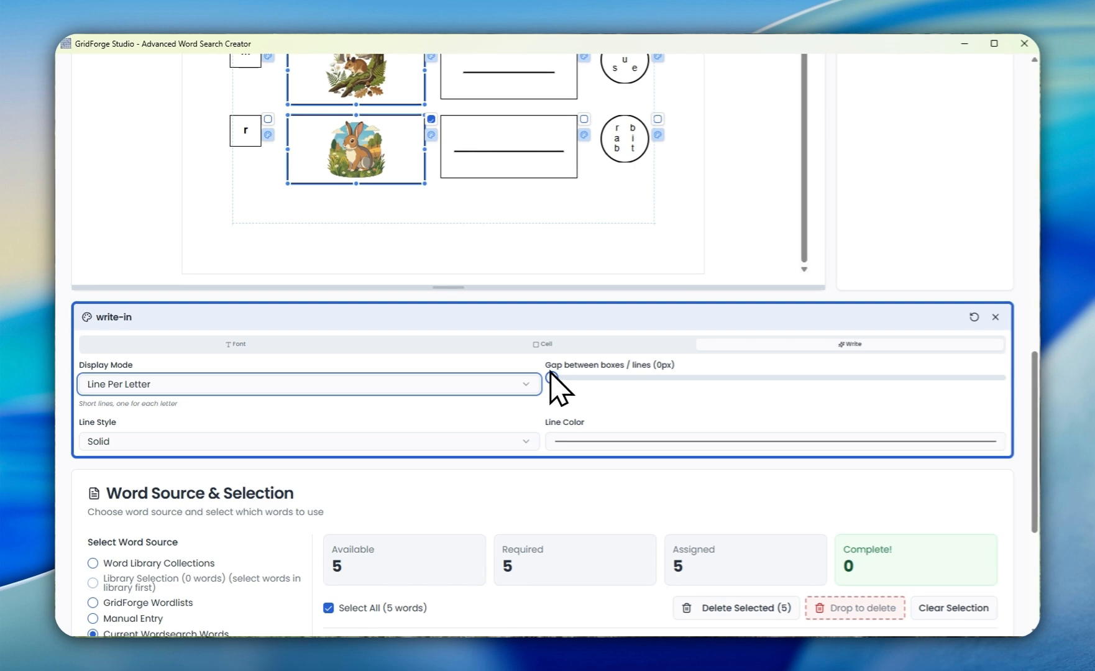
left_click_drag(550, 377, 611, 373)
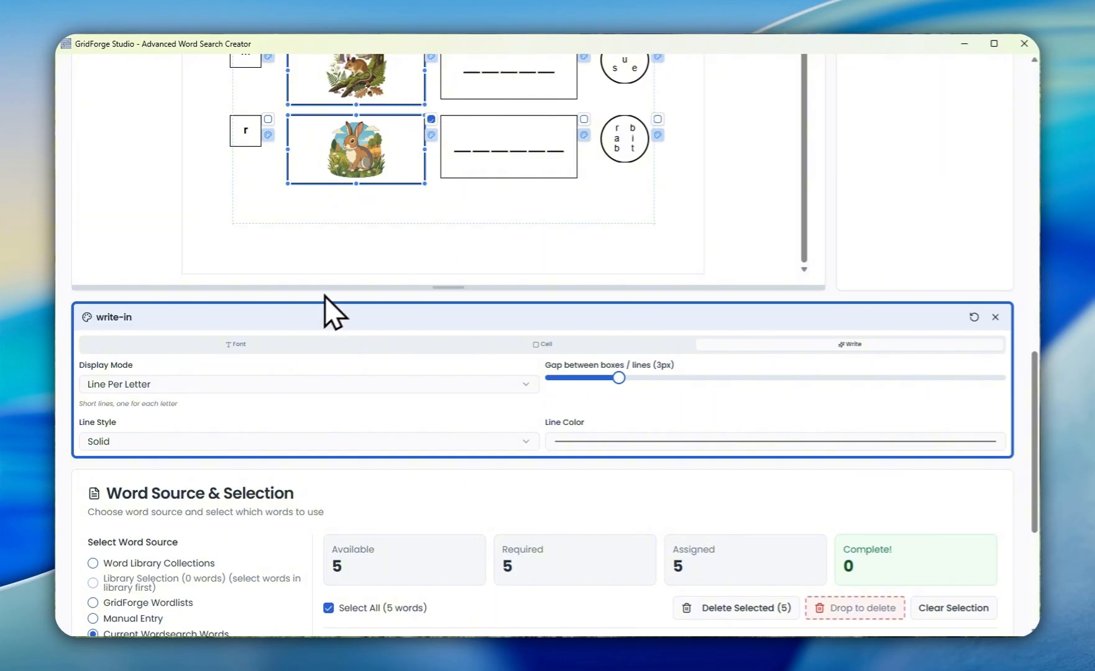
Step: Change the write-in display mode to Box Per Letter and close the write-in settings
left_click(537, 385)
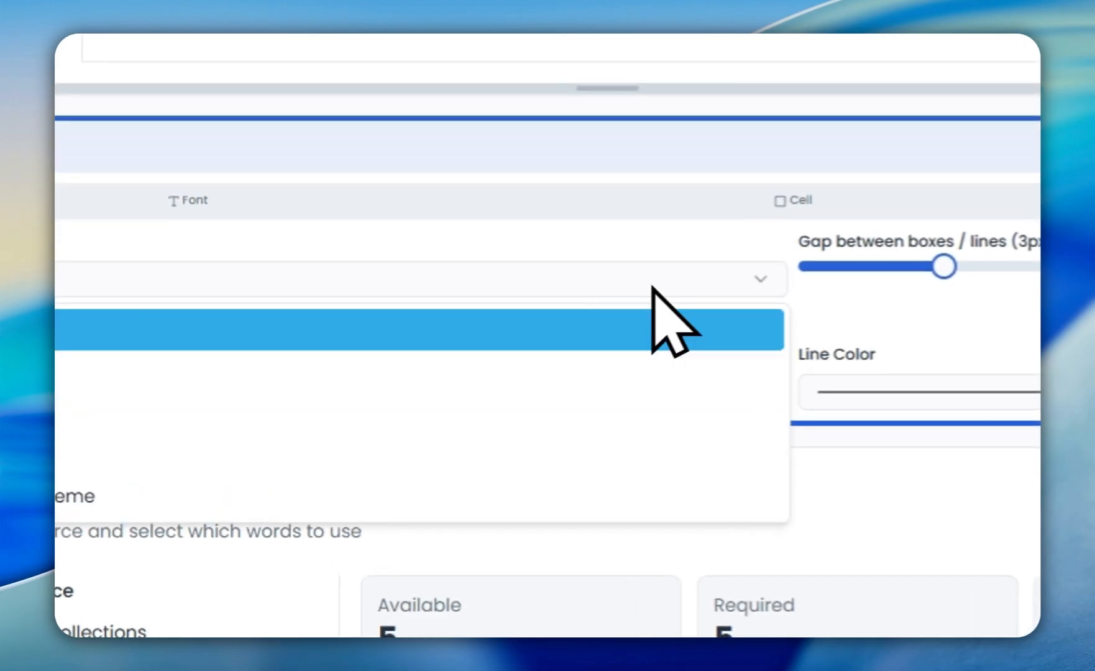
left_click(423, 438)
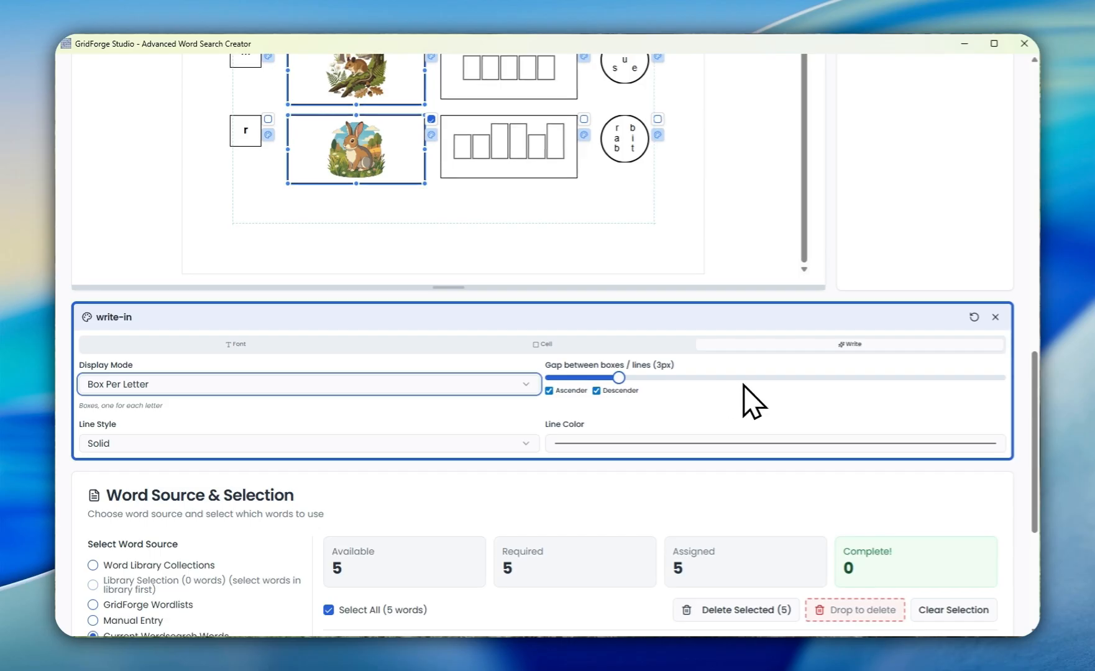
scroll(744, 386, "up", 5)
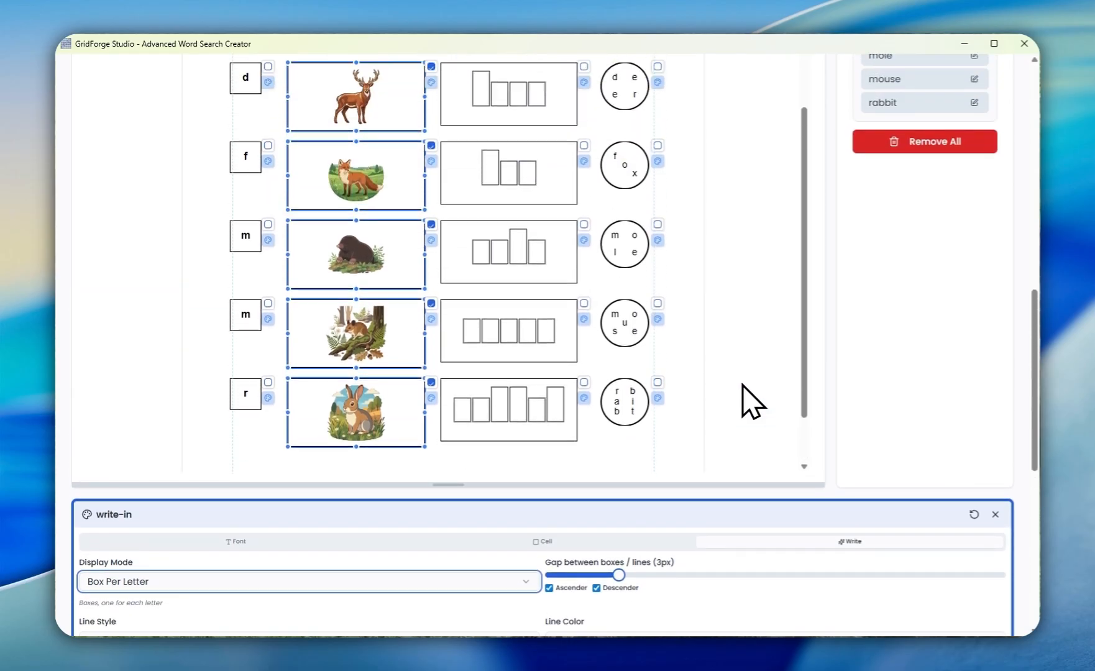
scroll(753, 397, "up", 2)
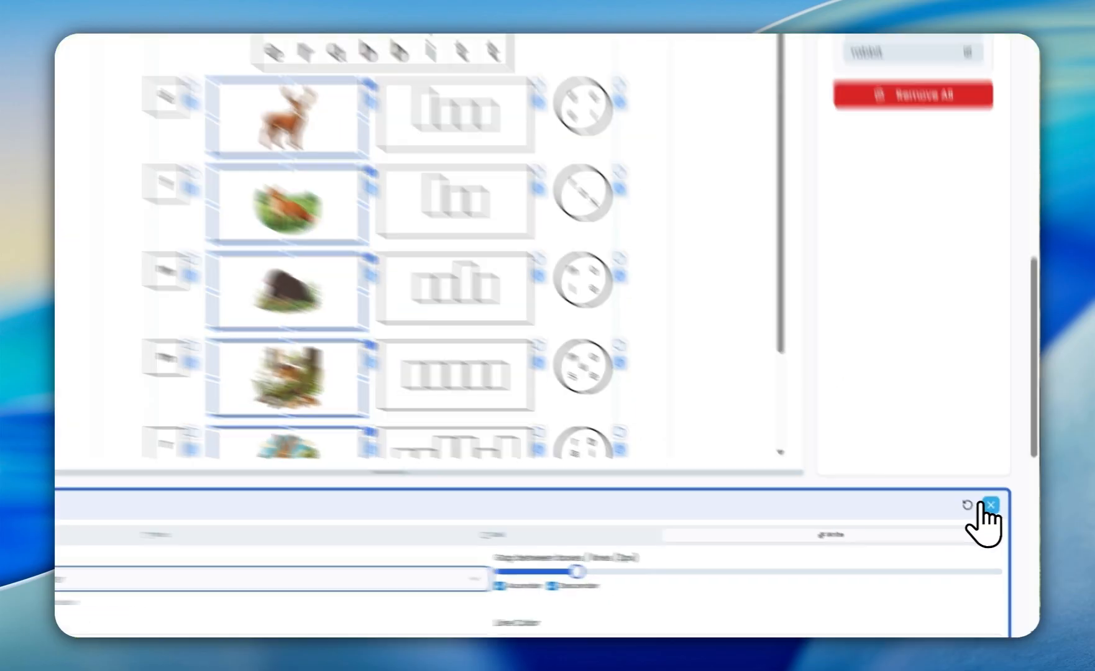
left_click(994, 514)
scroll(475, 320, "up", 3)
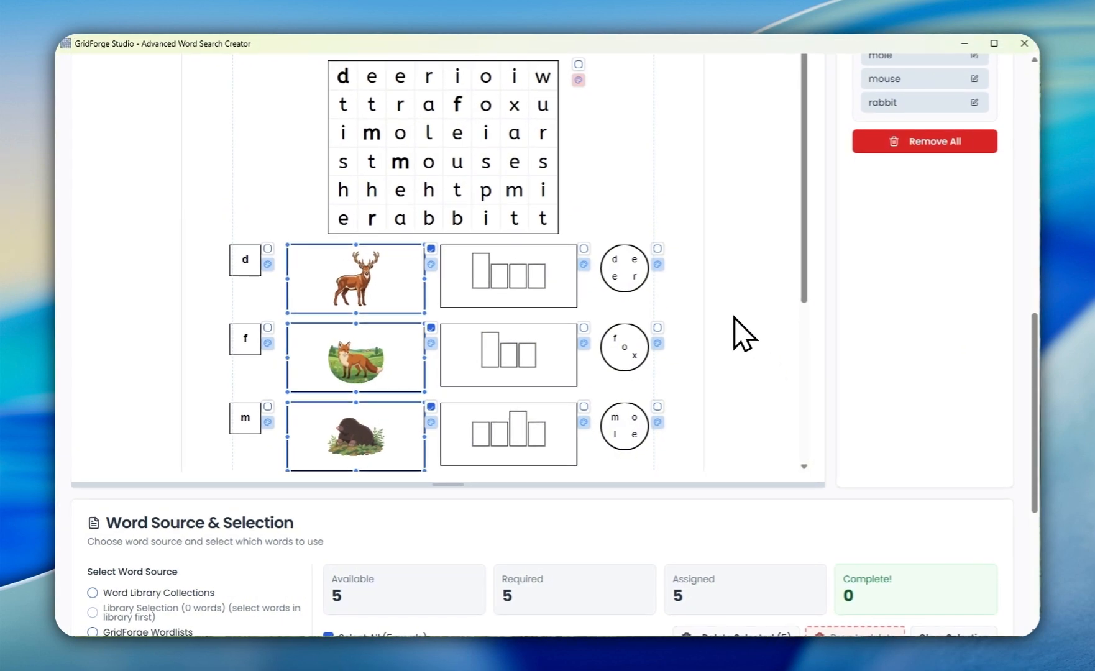
scroll(745, 335, "up", 3)
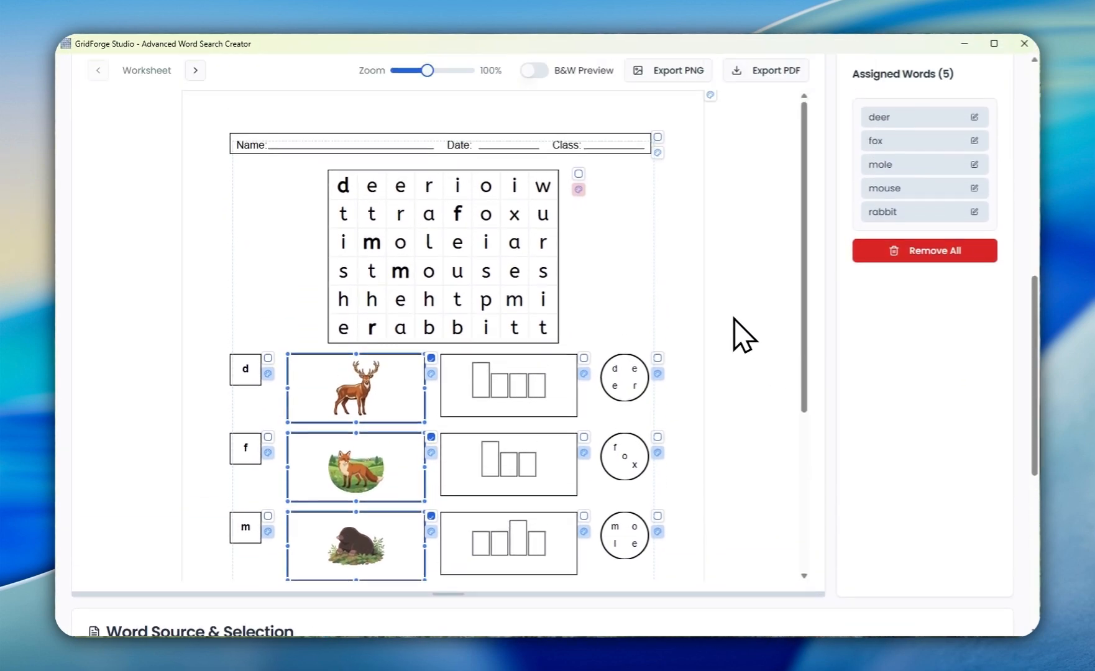
Step: Turn on Scramble for the spelling dice, close their settings and check the letters in all five rows
scroll(745, 335, "down", 3)
scroll(734, 318, "down", 1)
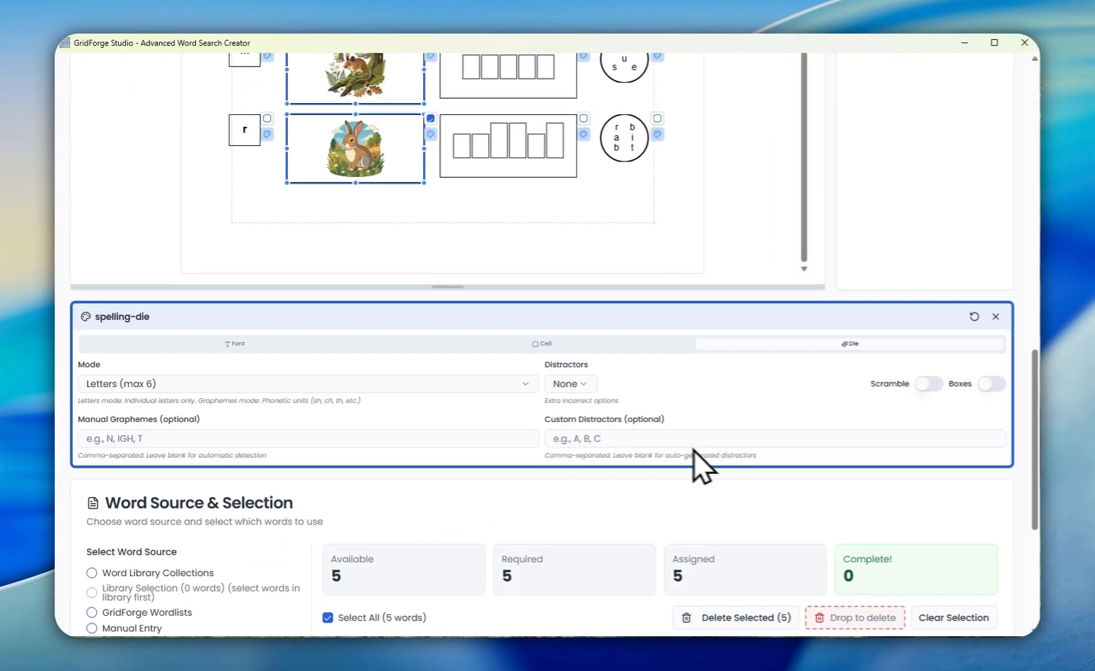
left_click(926, 384)
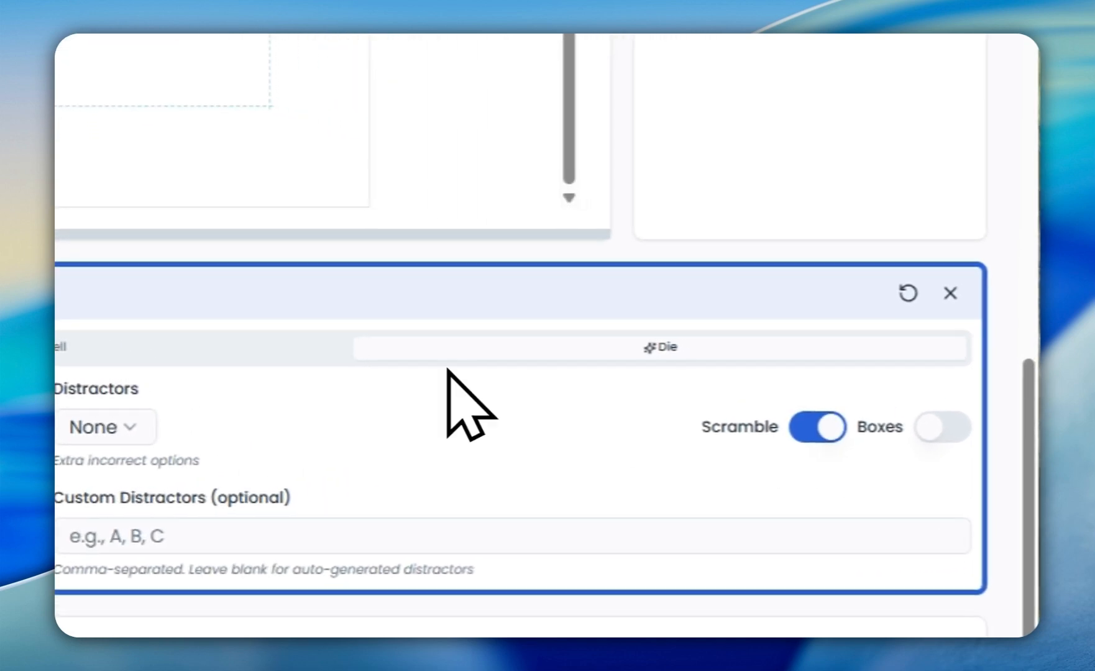
scroll(280, 192, "up", 10)
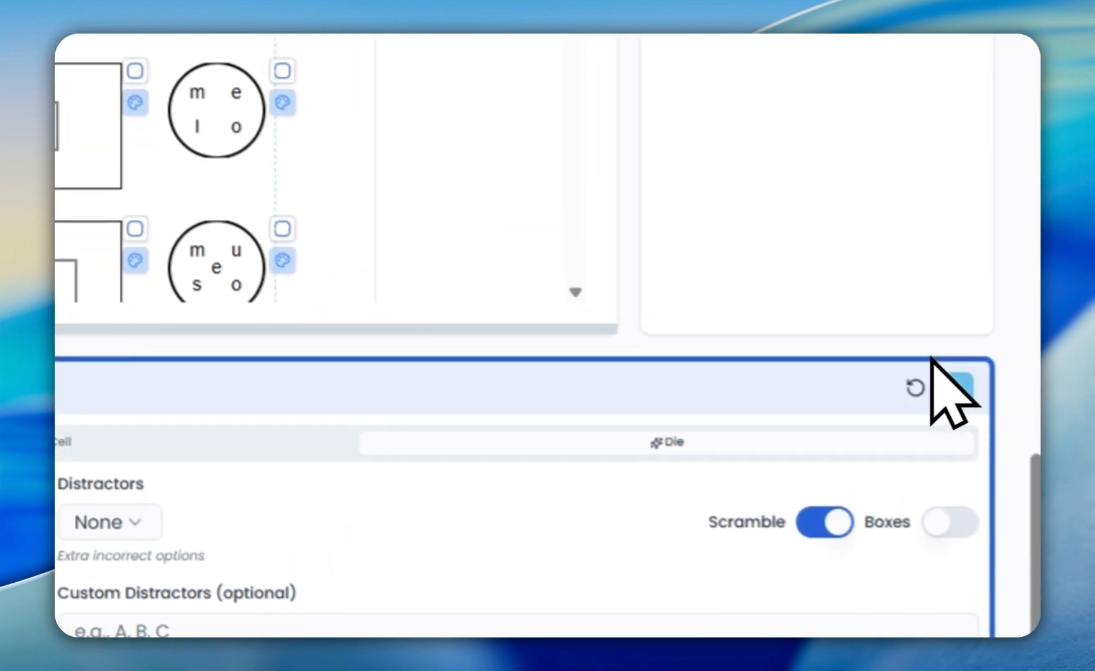
left_click(958, 384)
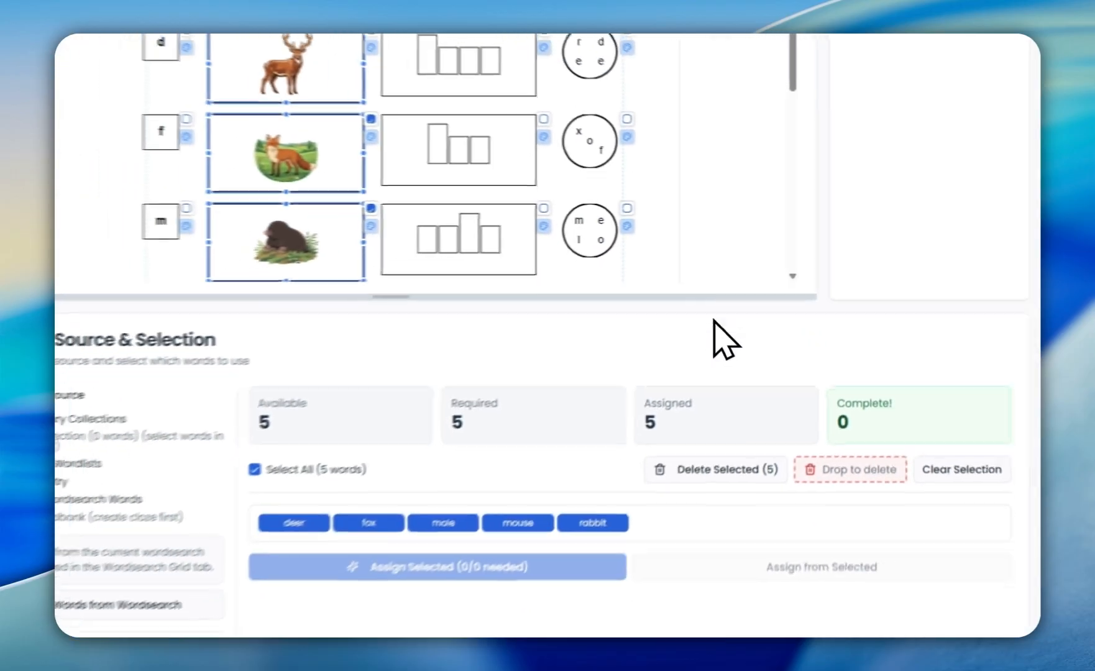
scroll(848, 286, "up", 4)
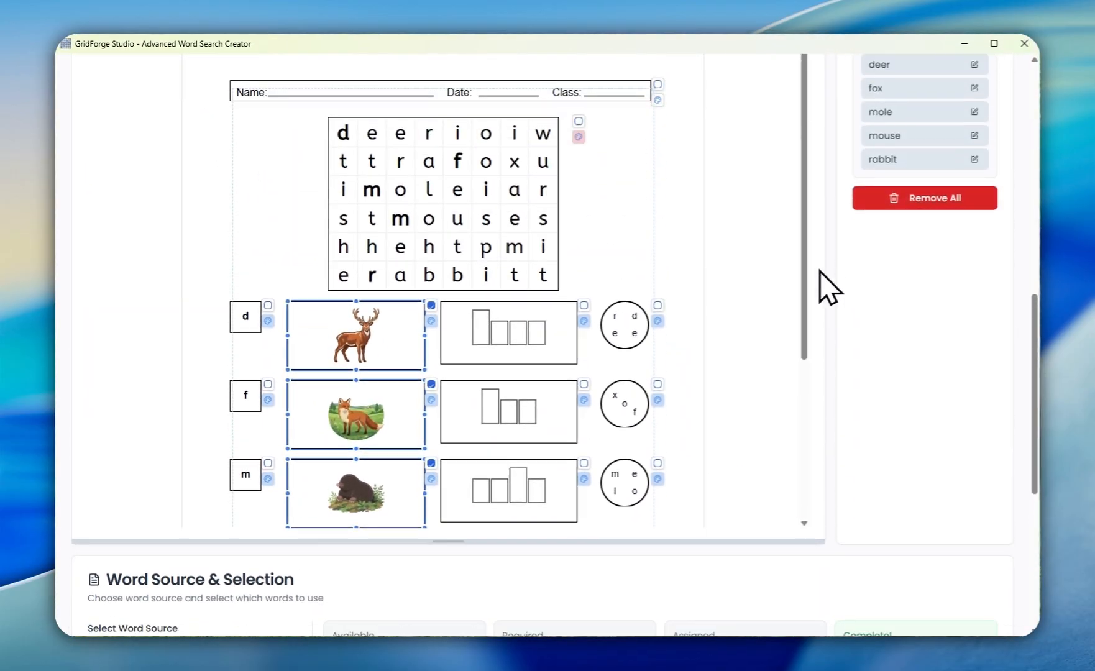
scroll(753, 318, "down", 5)
scroll(875, 383, "up", 5)
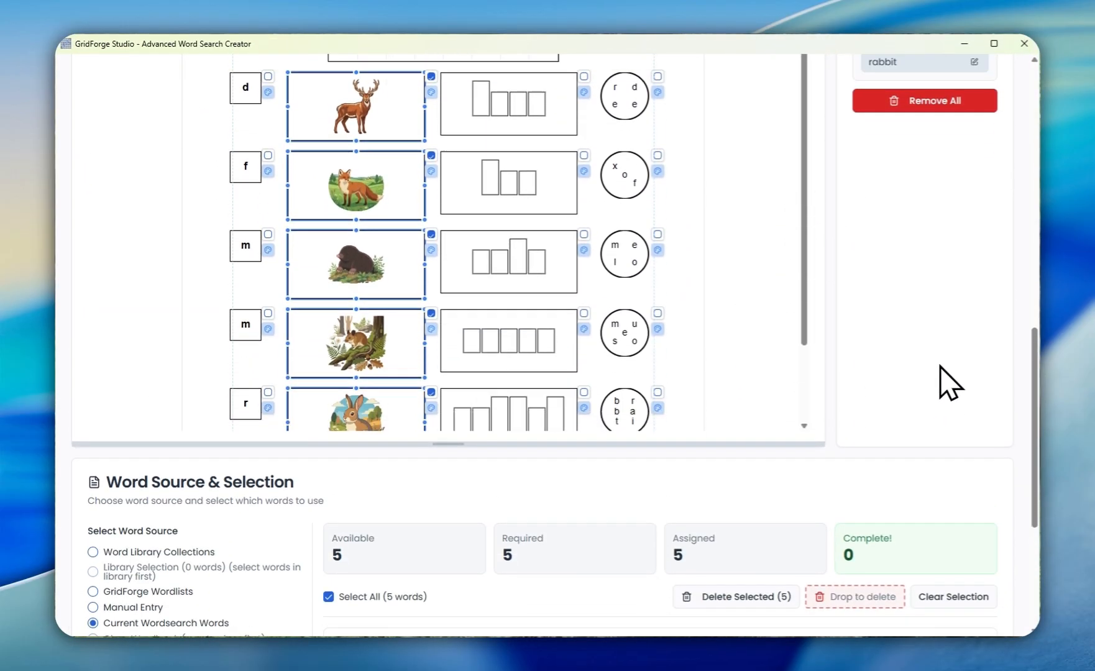
scroll(704, 411, "down", 3)
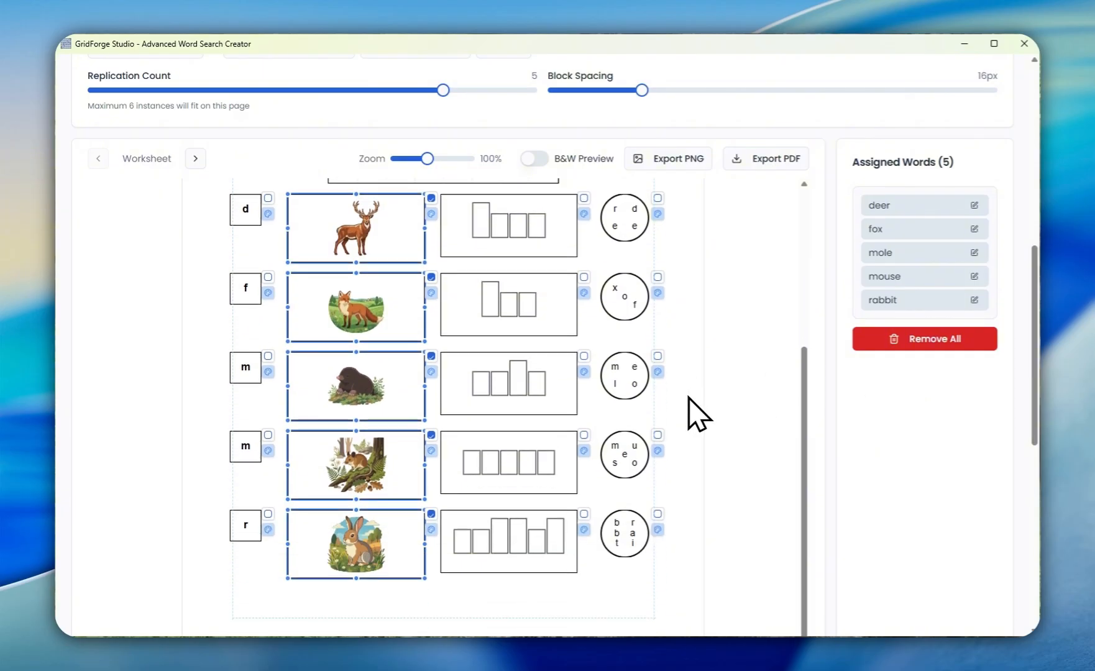
Step: Export the worksheet to PDF with the filename wildlife
scroll(698, 415, "up", 4)
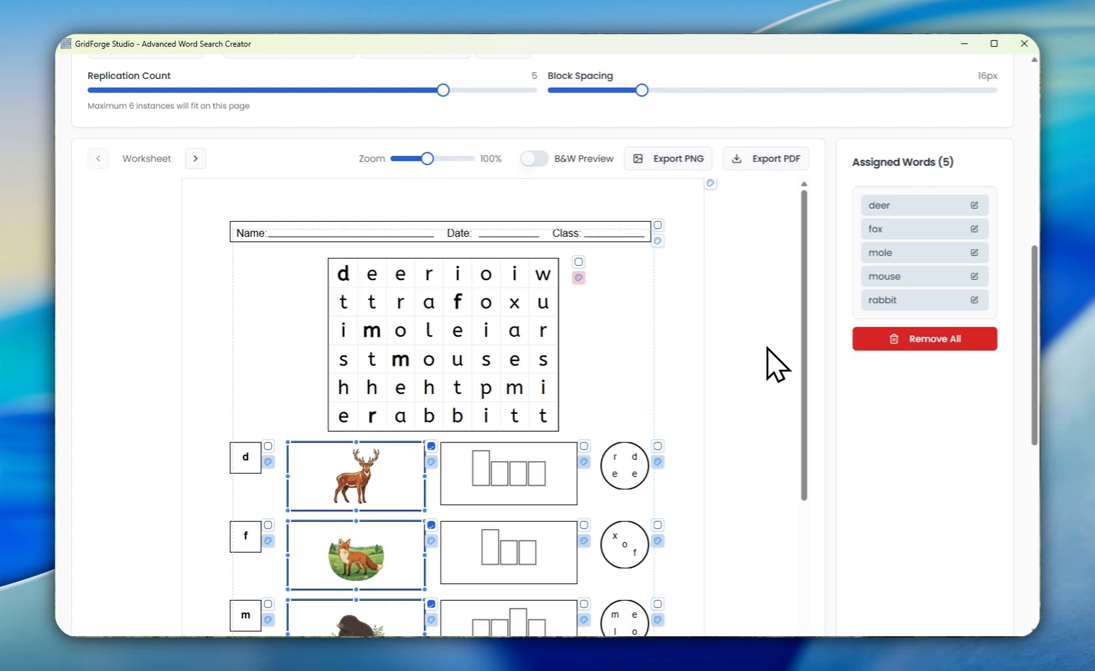
scroll(776, 367, "up", 1)
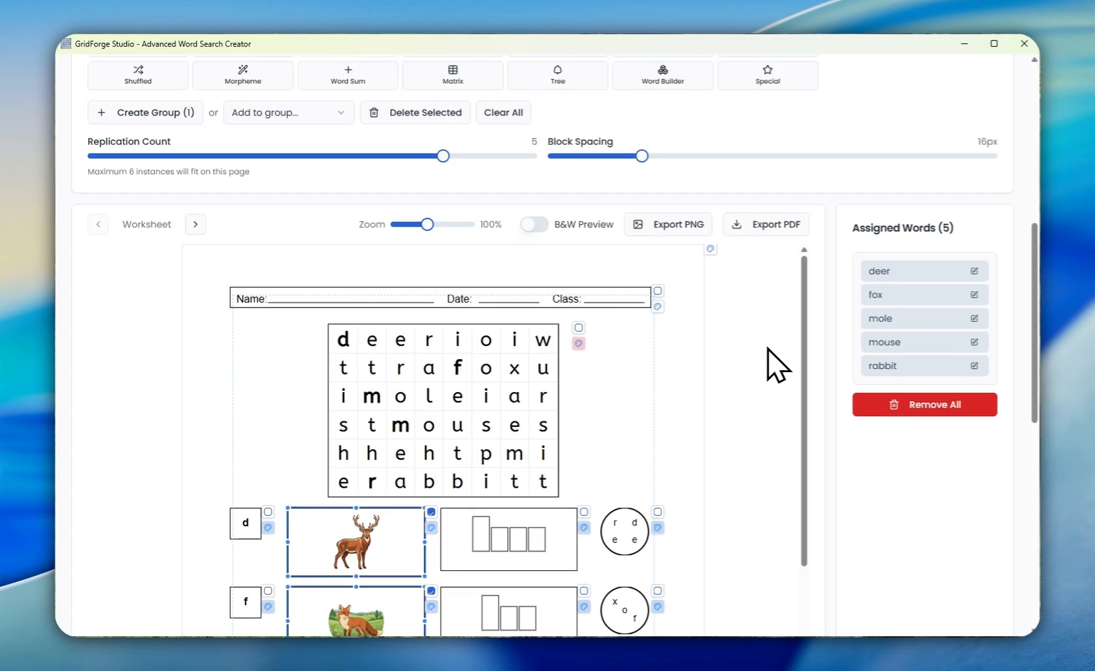
left_click(761, 229)
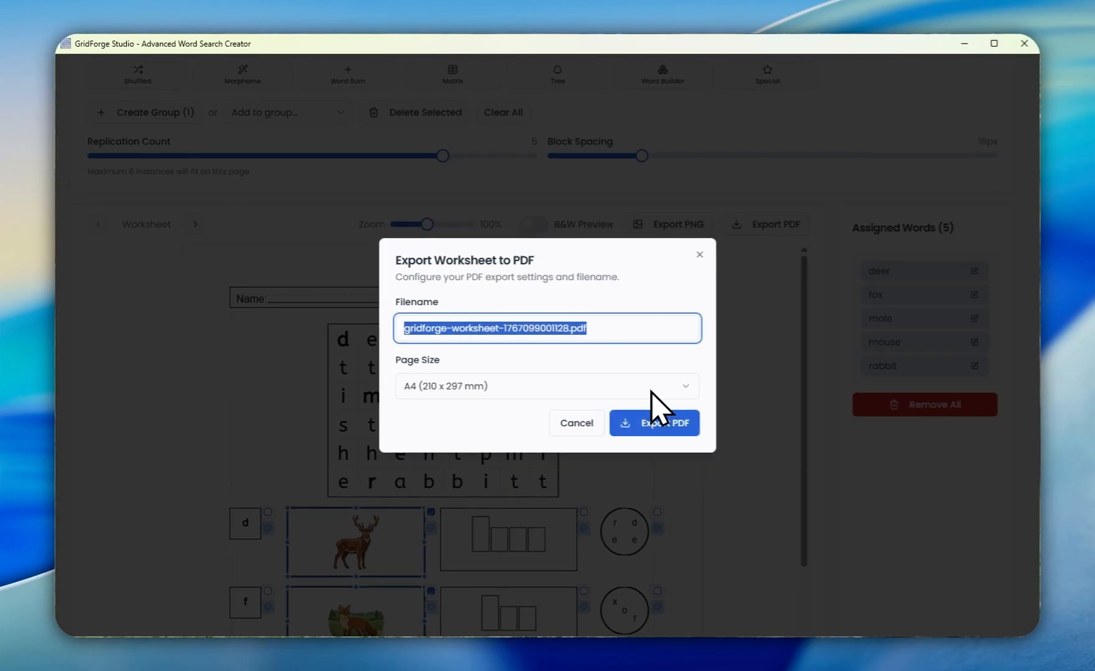
type("wildlife")
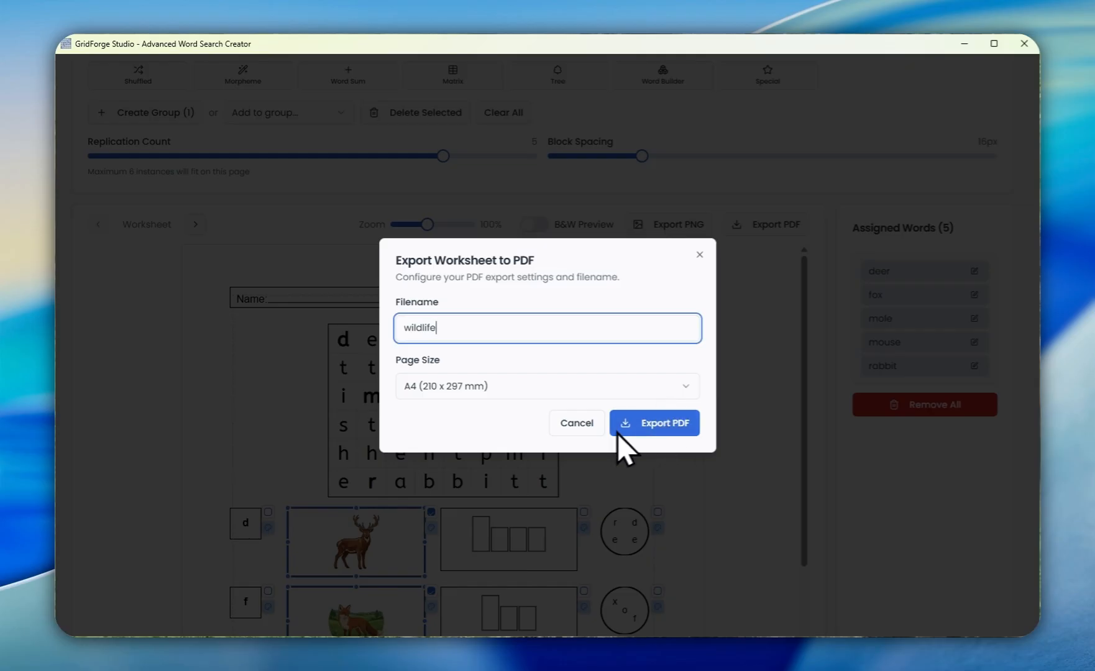
left_click(662, 425)
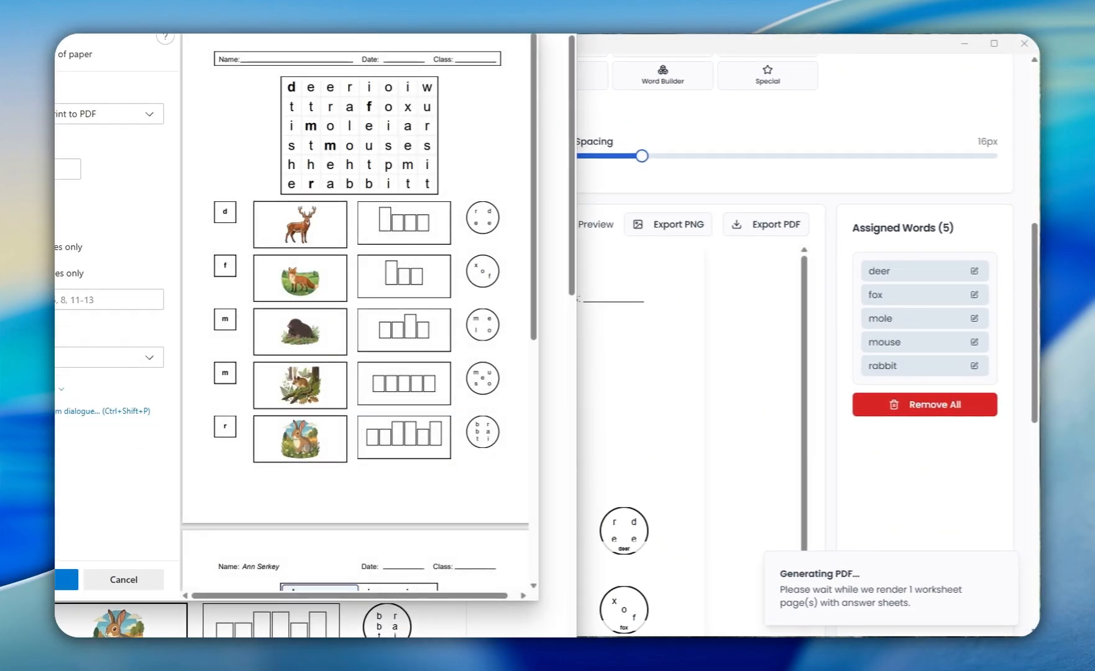
Step: Reposition the print window, print all pages with Microsoft Print to PDF and save the file as wldlife
left_click_drag(385, 0, 657, 61)
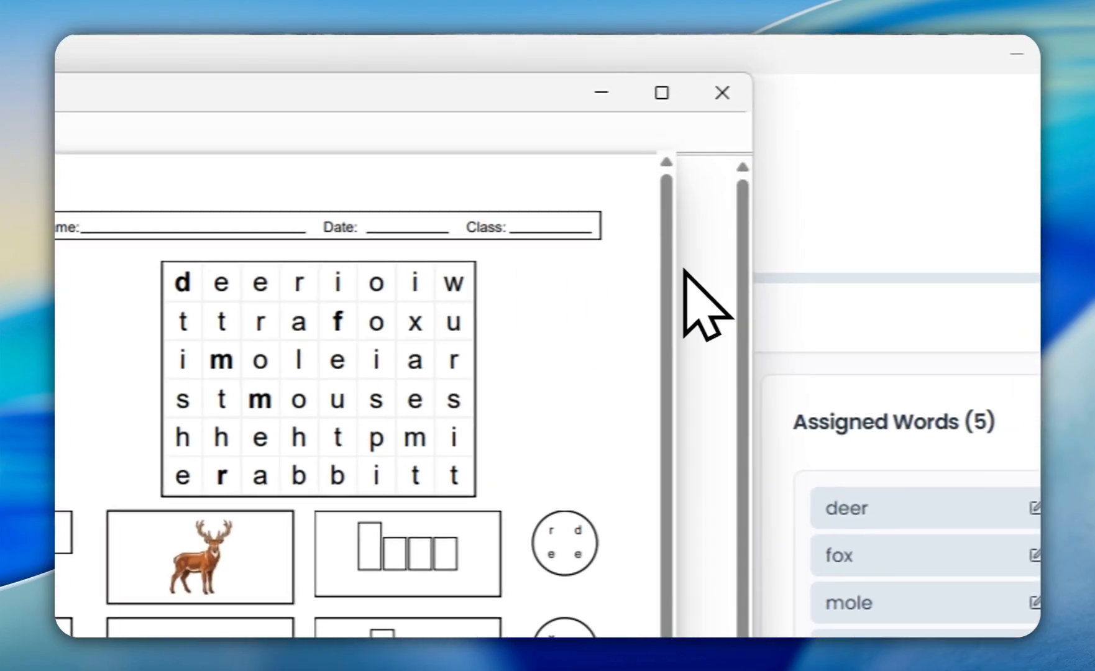
left_click_drag(371, 90, 389, 6)
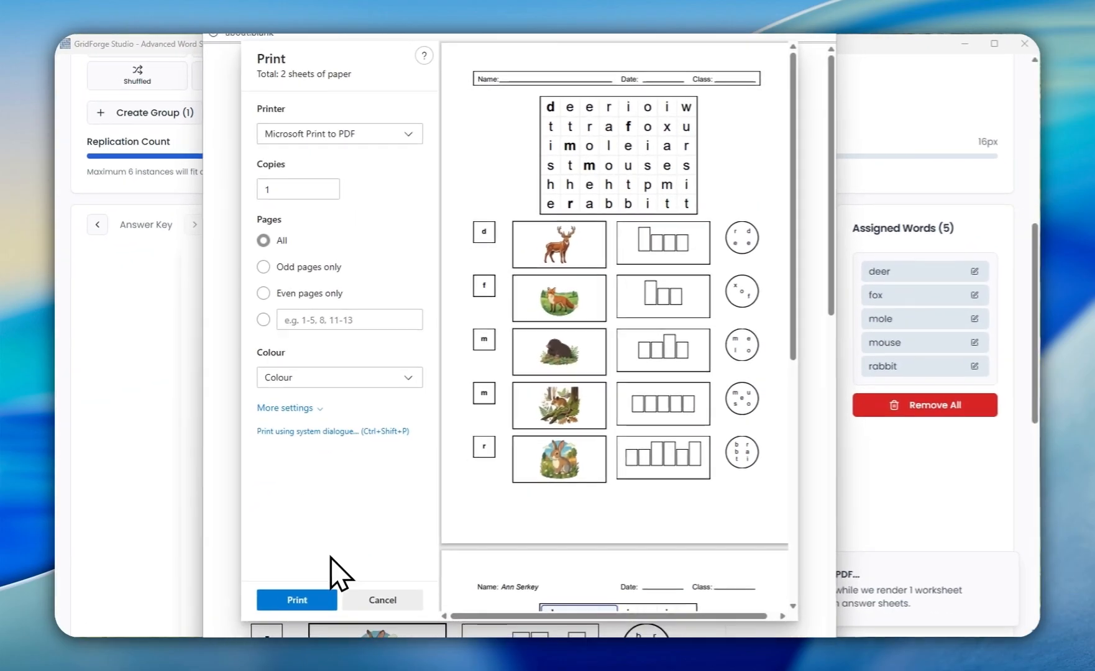
left_click(304, 601)
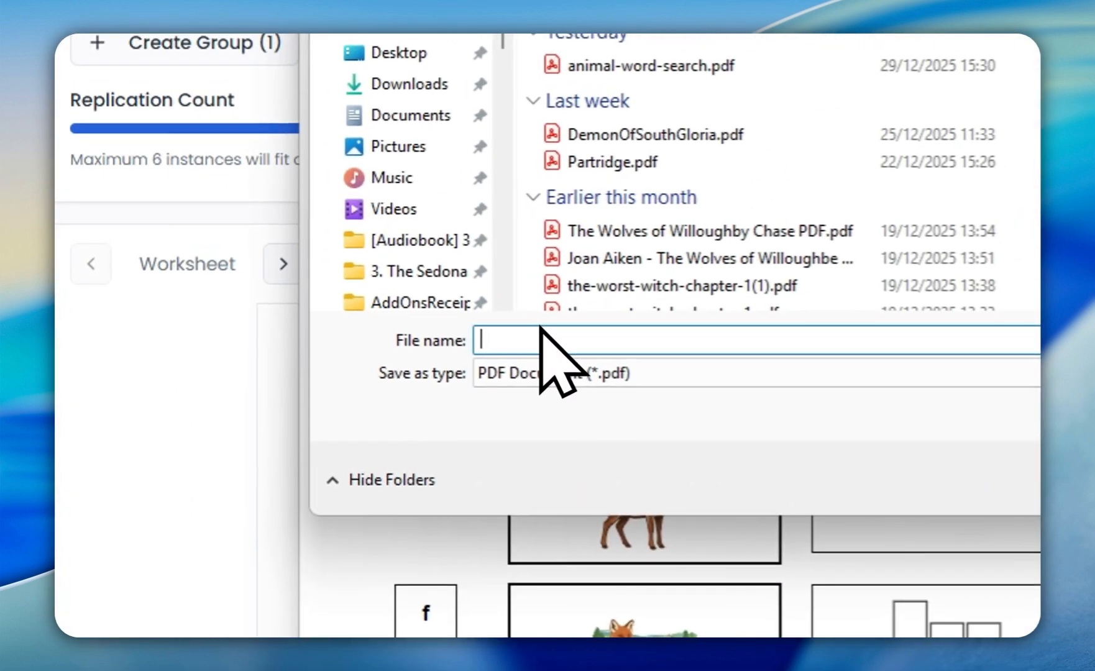
type("wldlife")
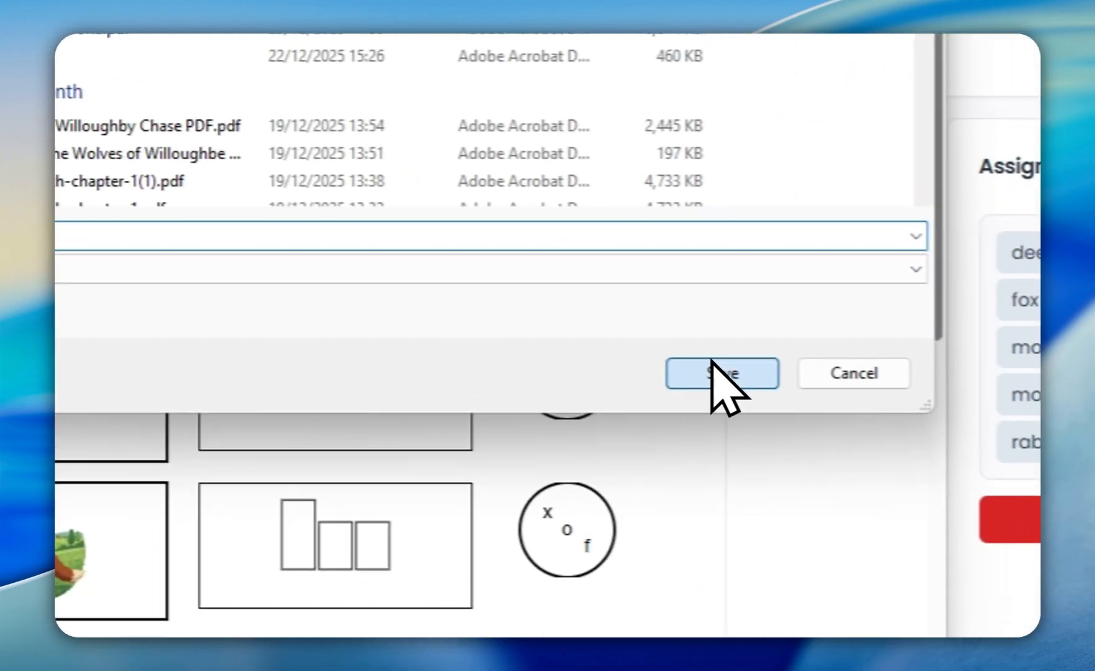
left_click(721, 391)
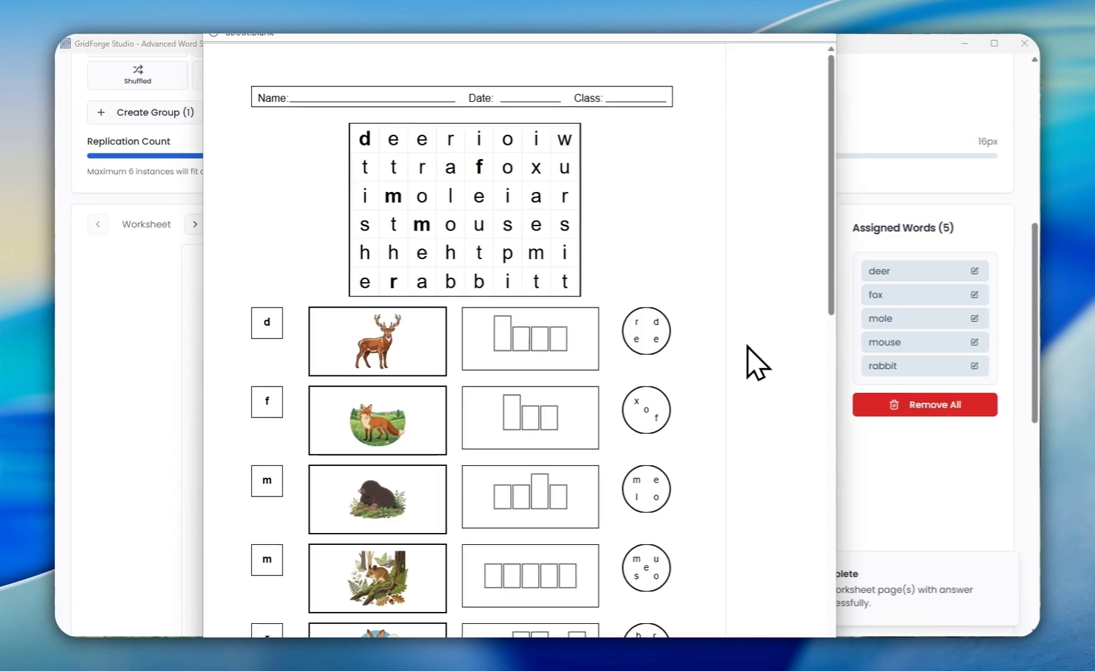
Step: Examine the exported worksheet page and its answer key, including the word search solutions and row answers
scroll(774, 361, "down", 6)
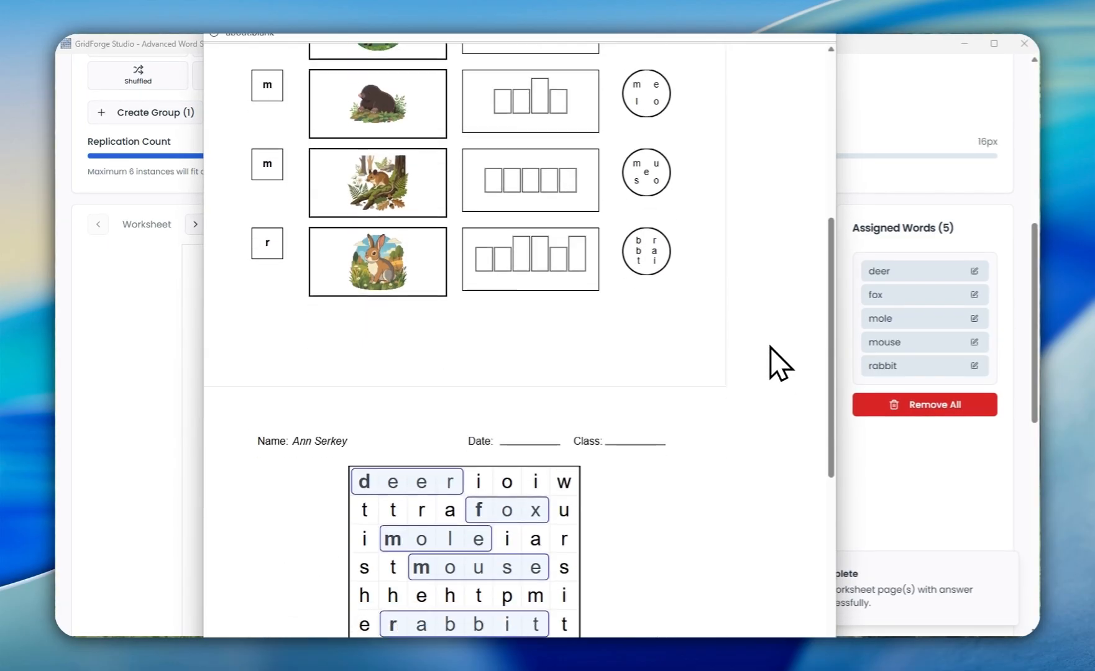
scroll(773, 363, "down", 2)
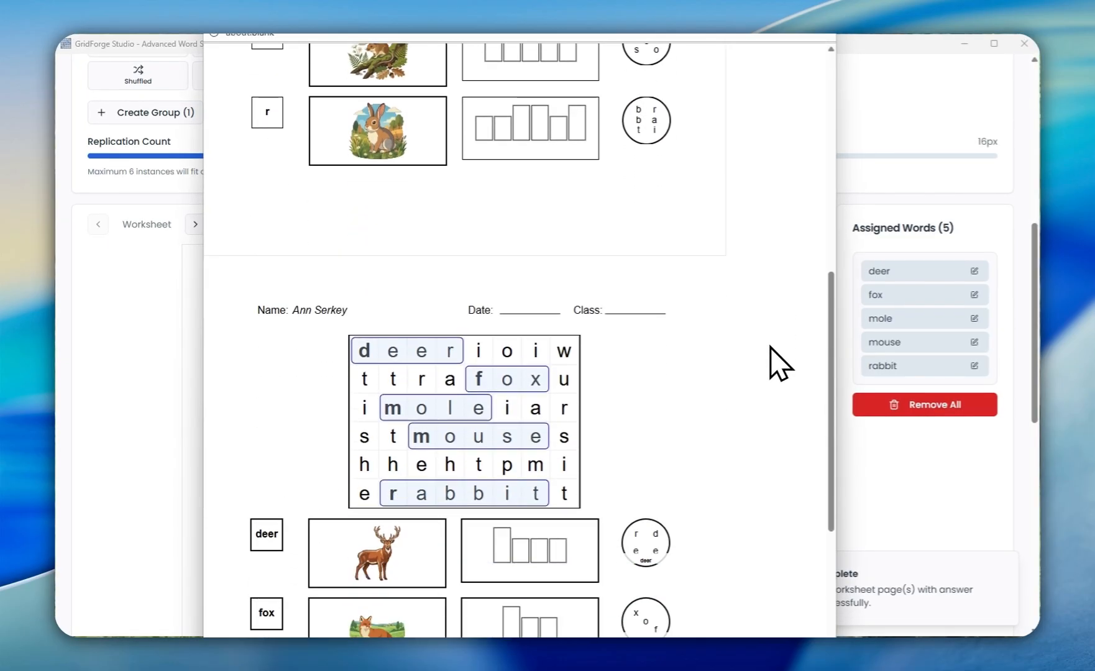
scroll(771, 323, "down", 4)
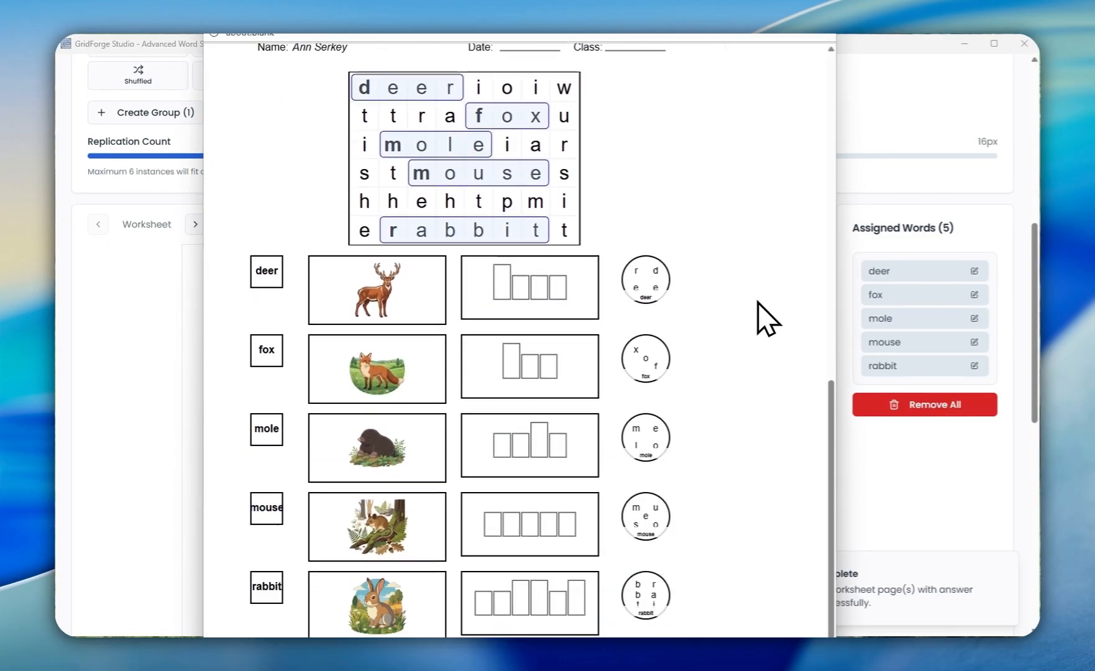
scroll(767, 318, "up", 5)
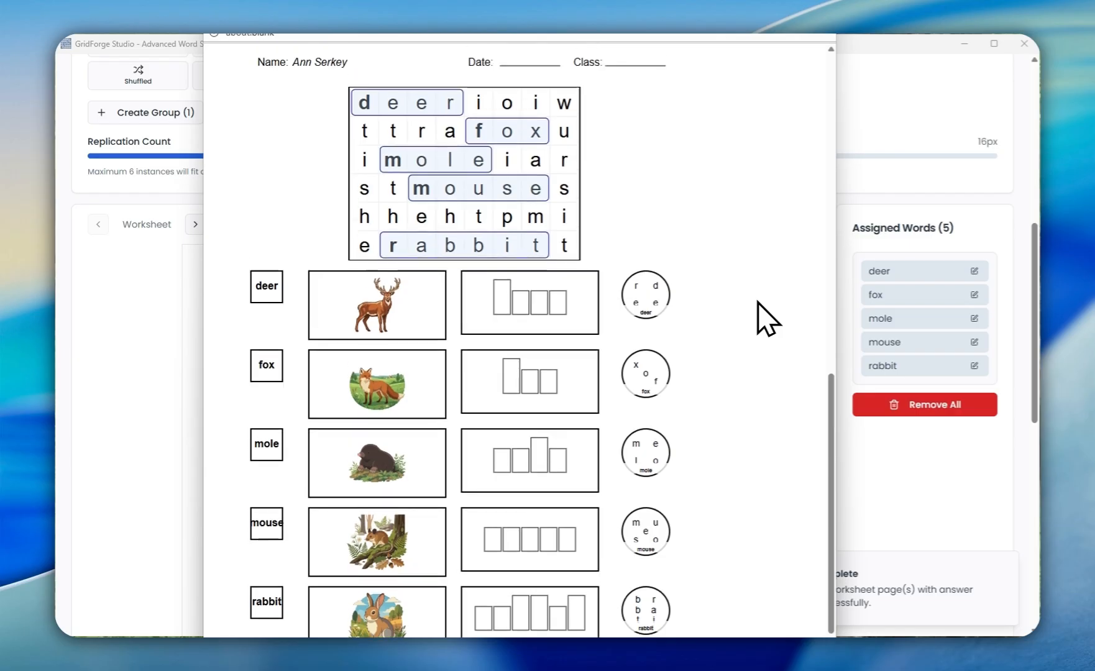
Step: Check the remaining row answers in the exported answer key and clear all elements, groups and assigned words from the workspace
scroll(768, 318, "down", 6)
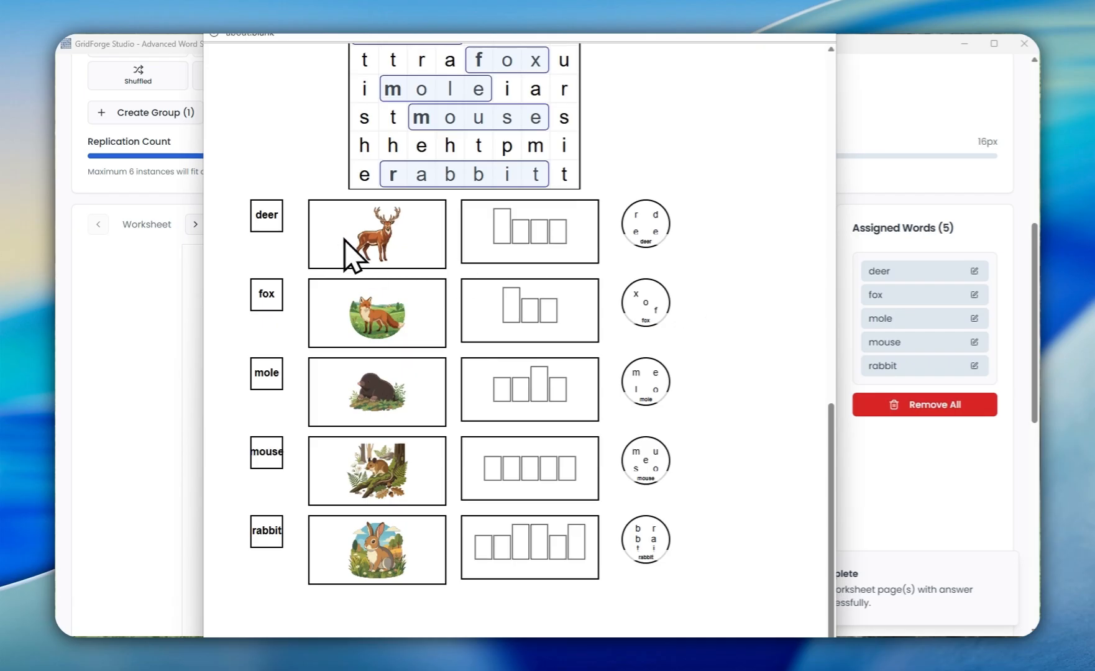
scroll(723, 258, "up", 12)
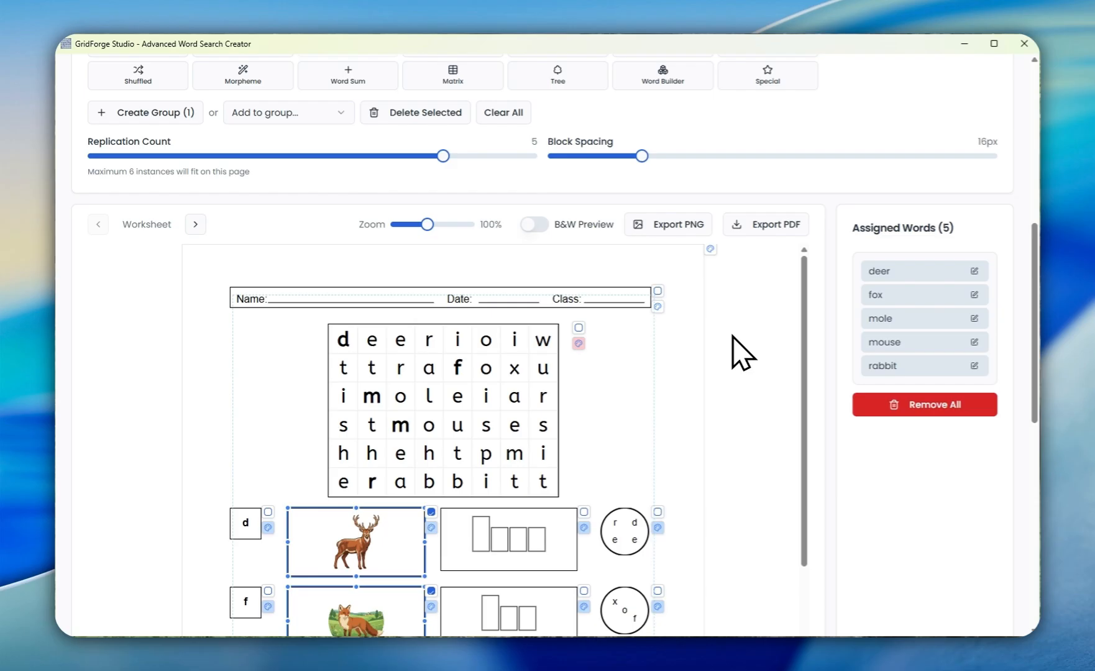
scroll(742, 353, "up", 2)
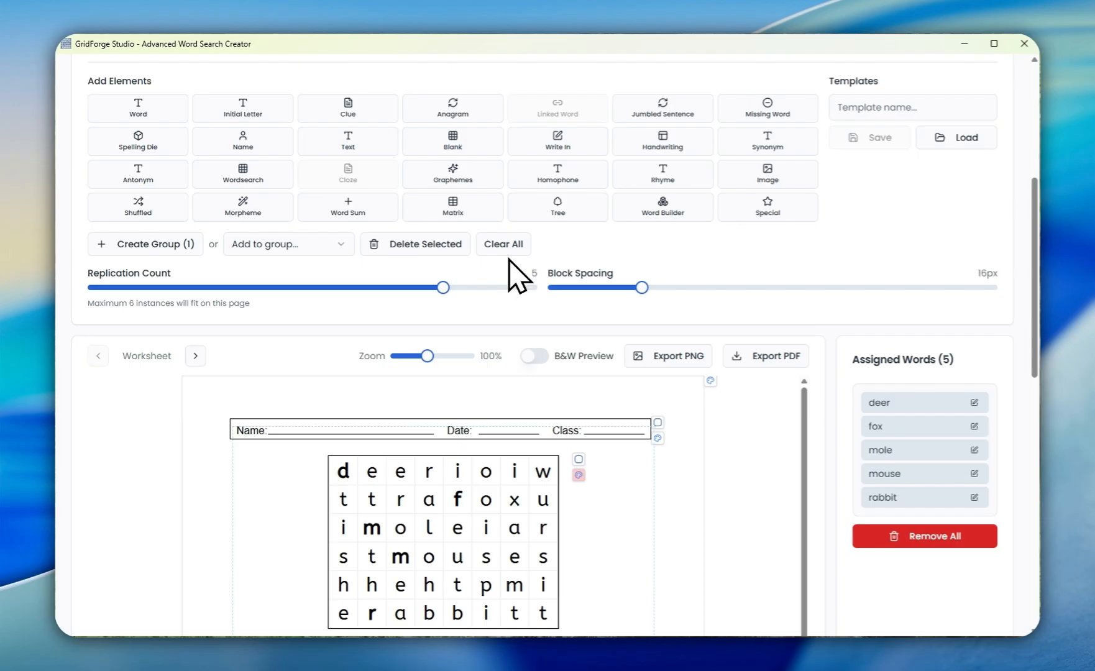
left_click(498, 248)
left_click(498, 244)
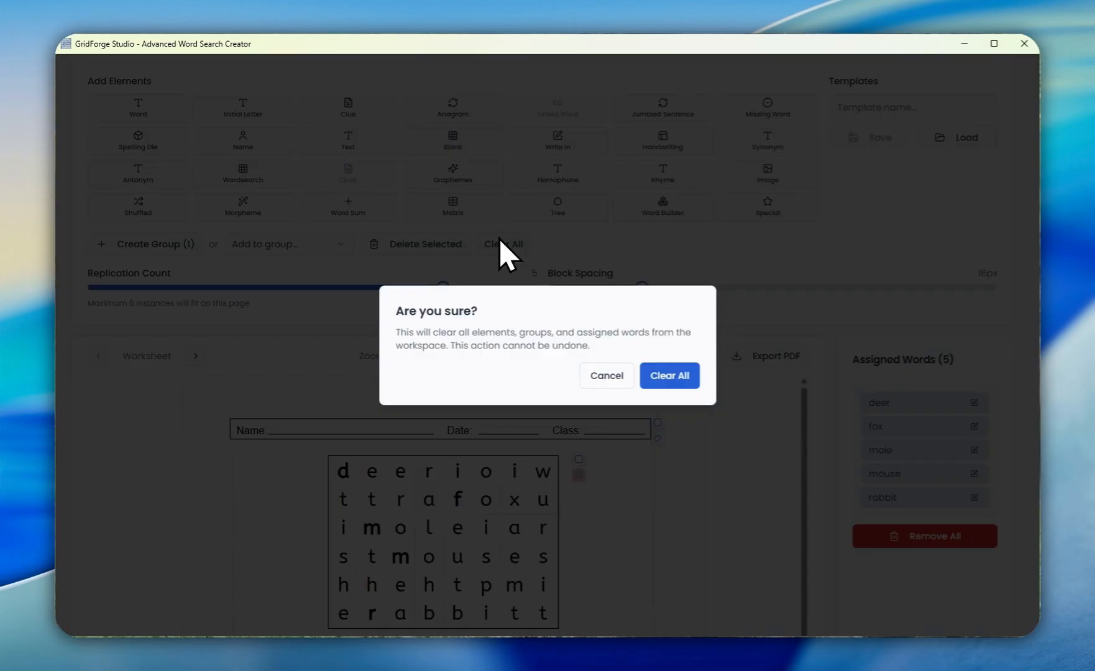
left_click(661, 383)
Step: Set the puzzle grid dimensions to 8 rows and 10 columns in the configuration settings
scroll(533, 354, "up", 3)
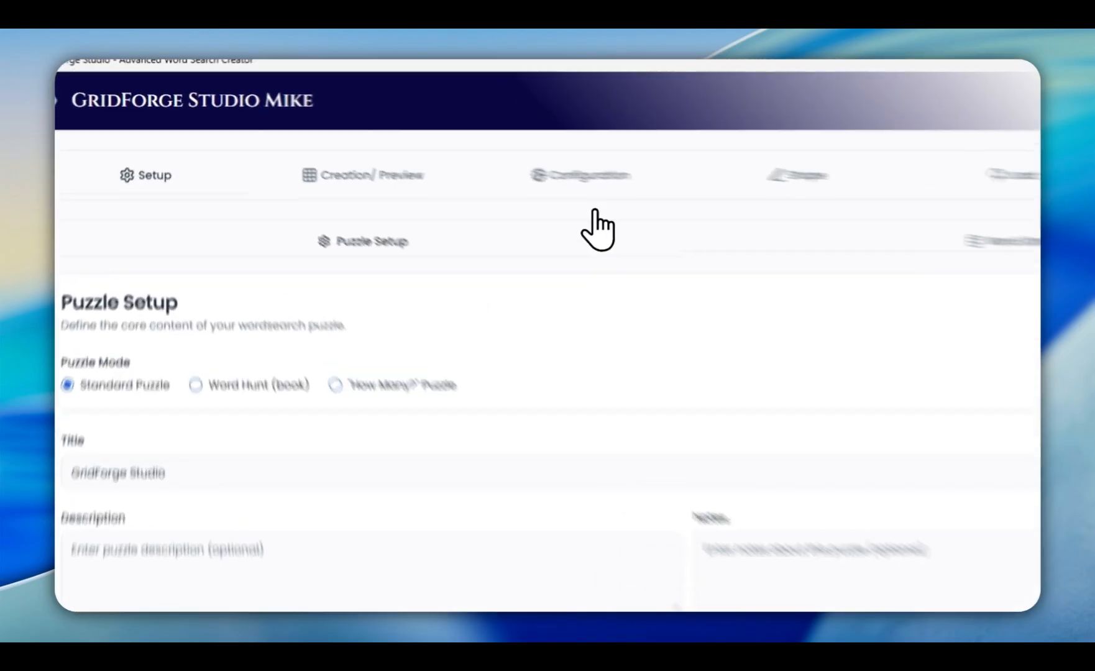
left_click(470, 154)
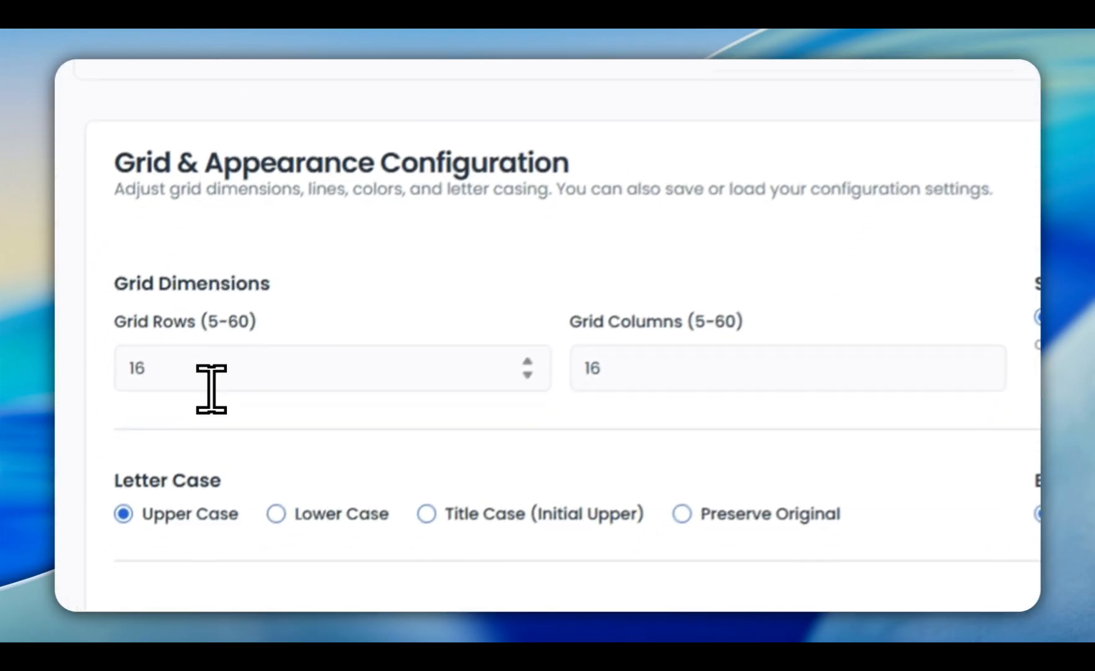
left_click_drag(211, 389, 84, 368)
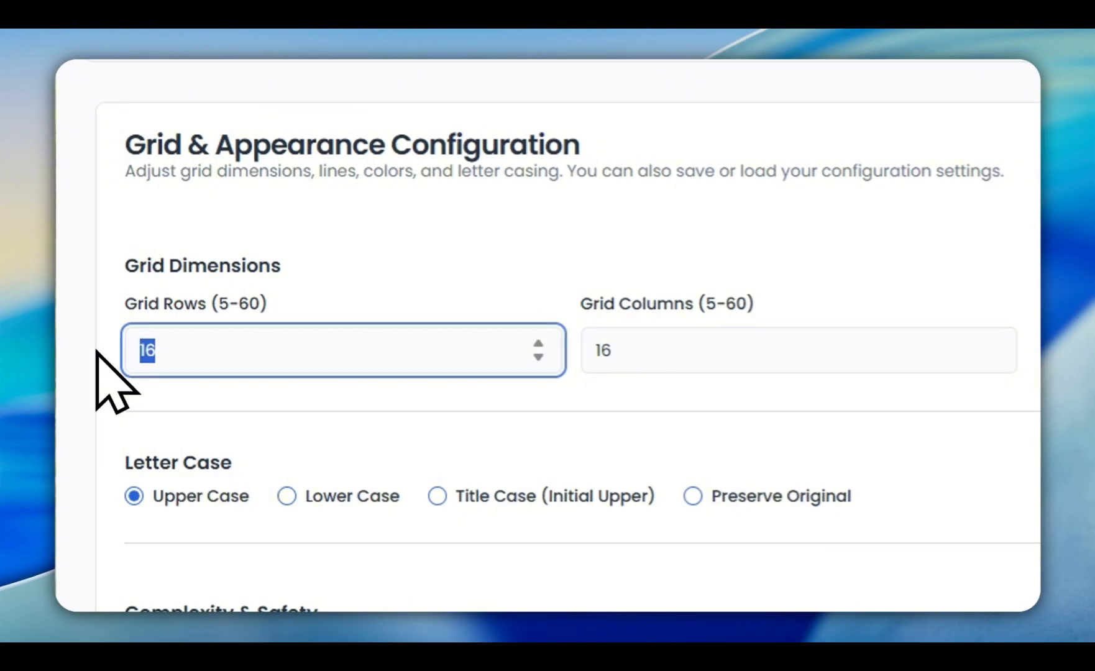
type("8")
scroll(684, 329, "down", 1)
left_click(591, 283)
type("1")
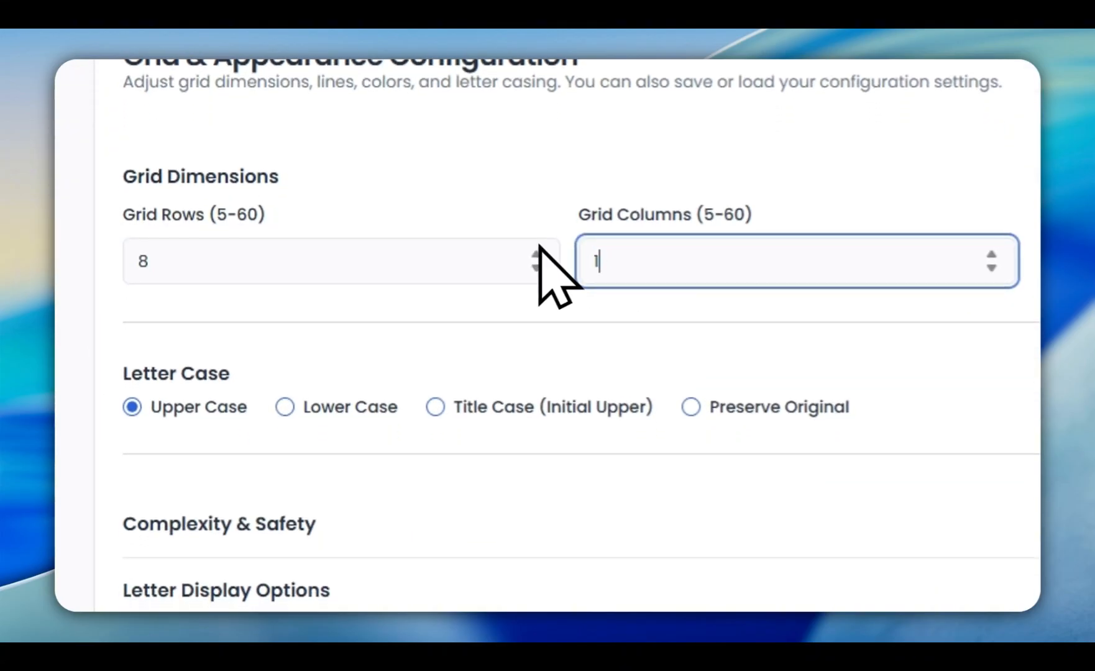
type("0")
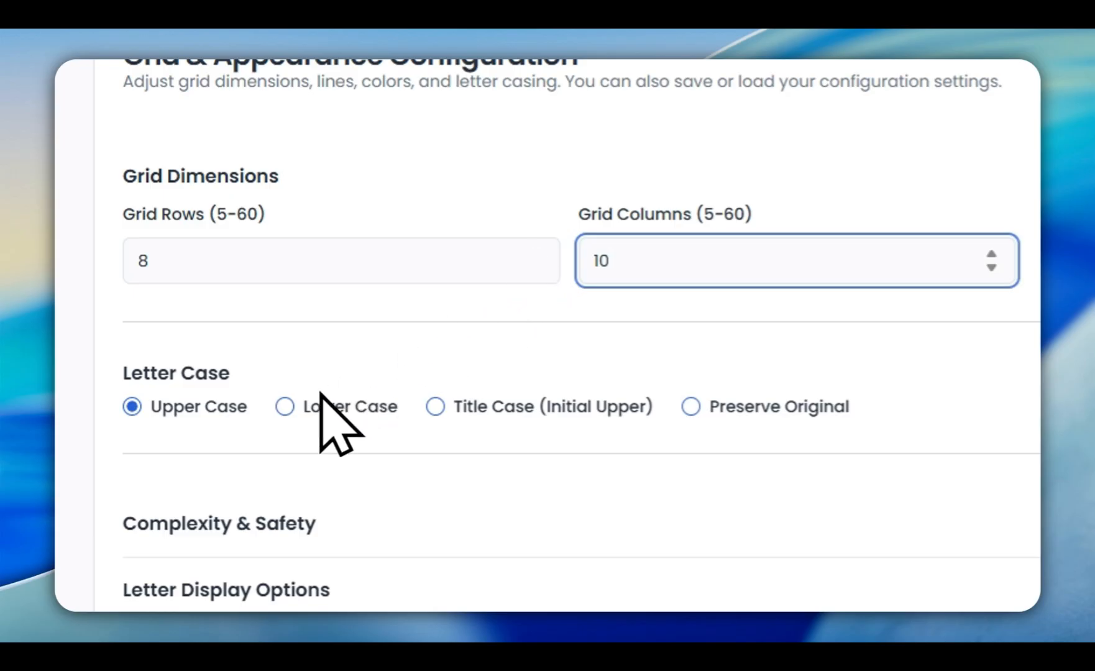
Step: Set the letter case to Lower Case and the First Letter Display to Replace with box
left_click(283, 408)
scroll(759, 355, "down", 3)
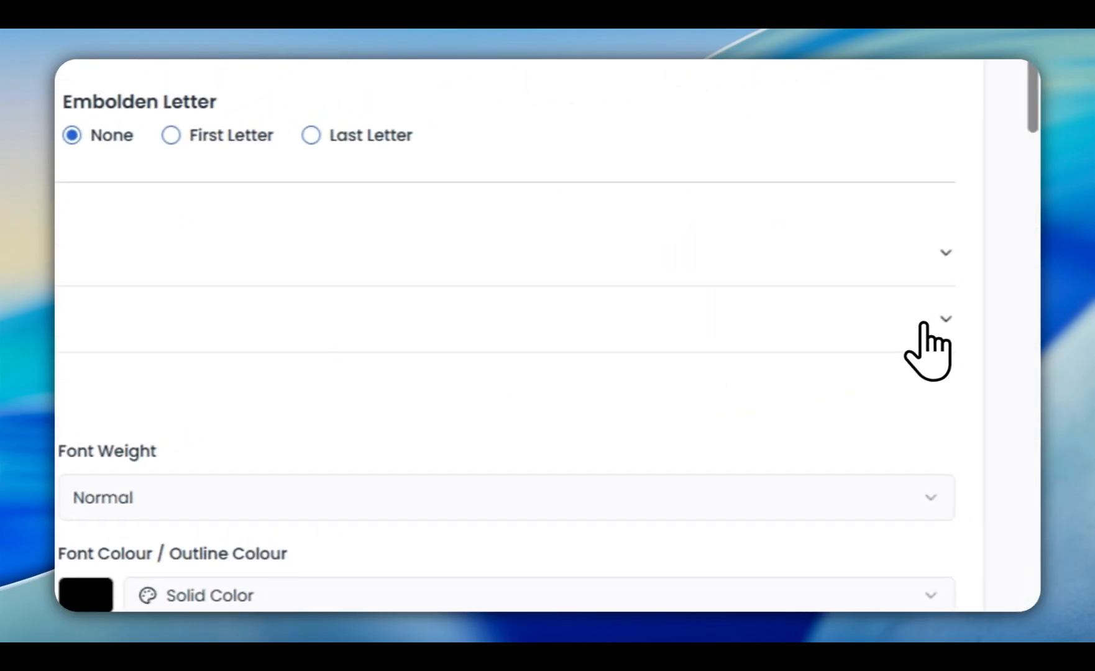
left_click(921, 322)
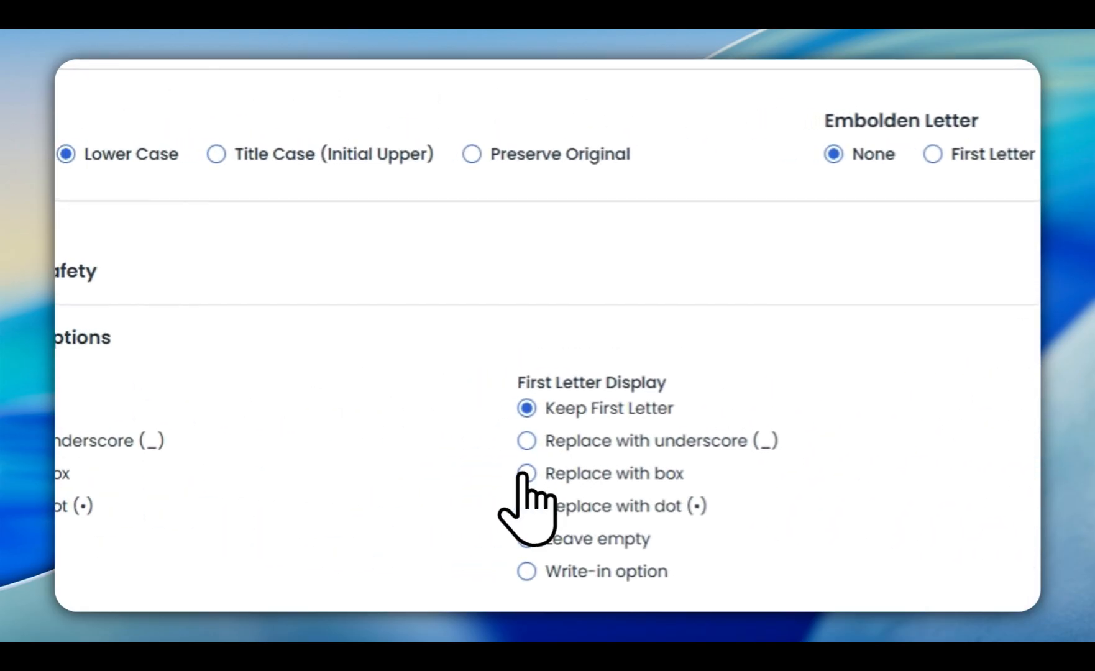
left_click(369, 463)
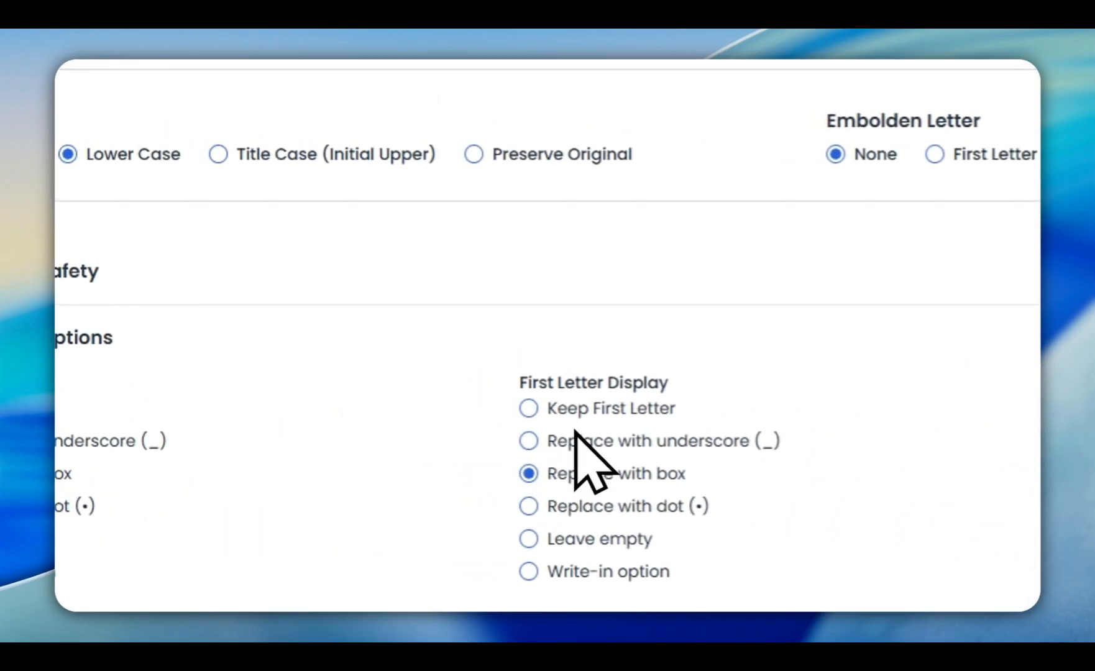
Step: Choose a font for the grid letters from the font list
scroll(575, 432, "down", 5)
left_click(401, 354)
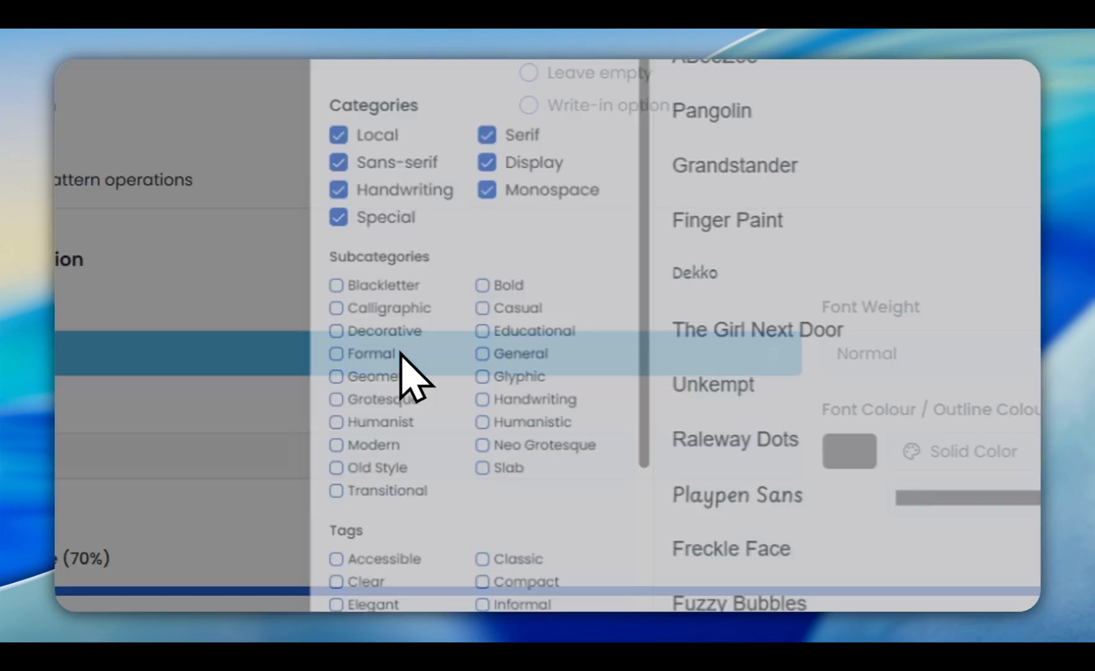
left_click(613, 201)
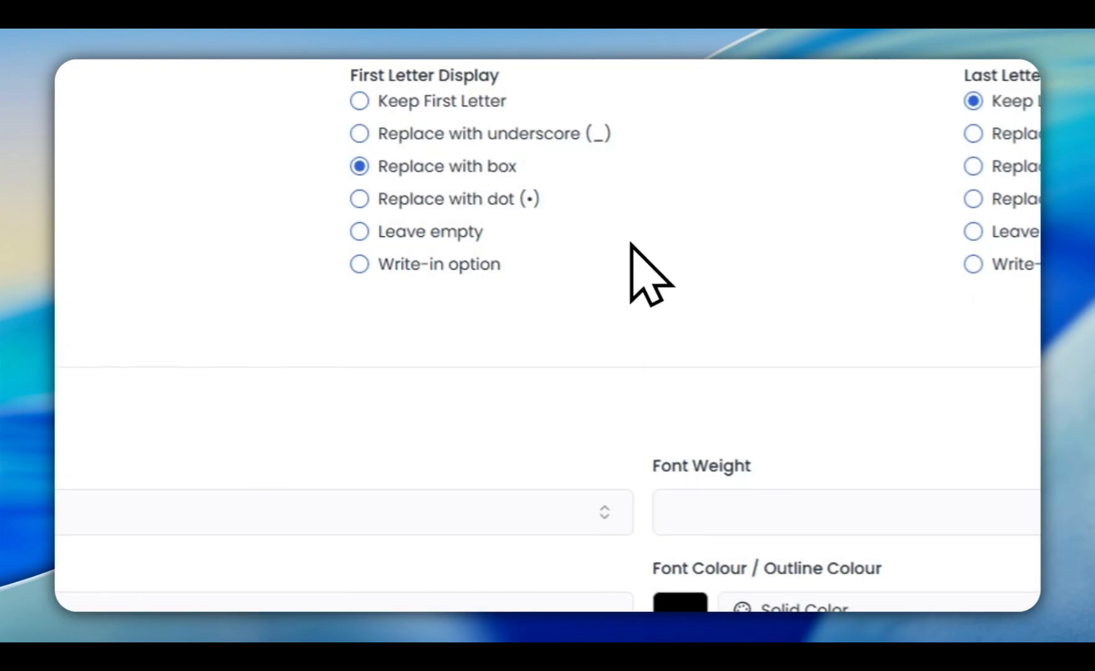
Step: Change the grid's cell border colour to a lighter grey
scroll(446, 502, "down", 10)
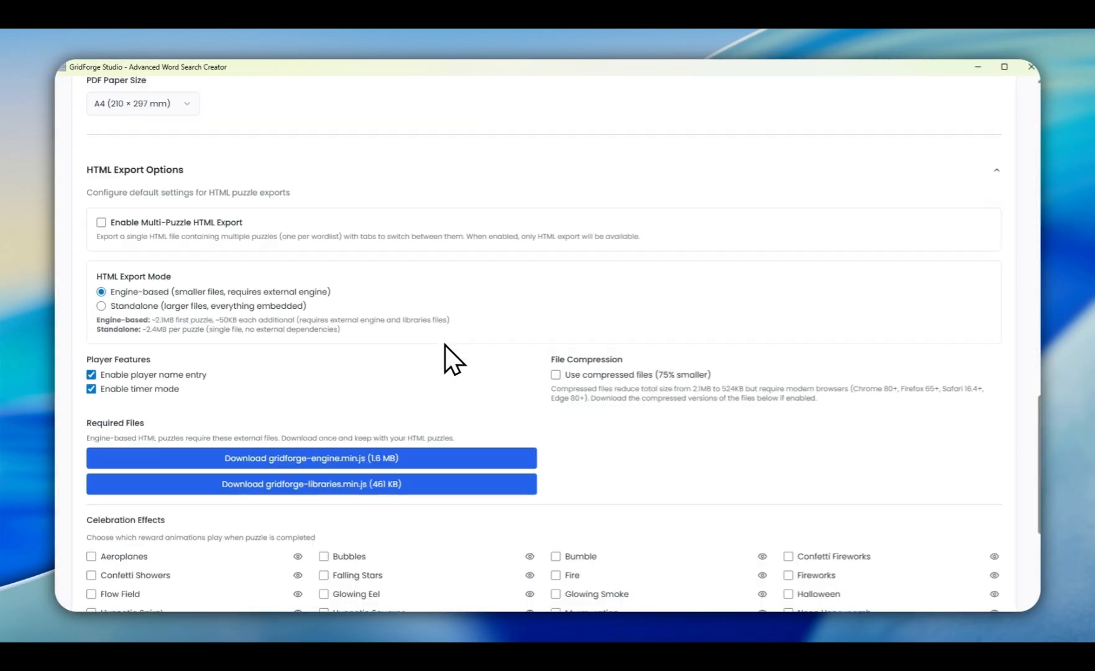
scroll(445, 345, "down", 4)
scroll(438, 353, "up", 6)
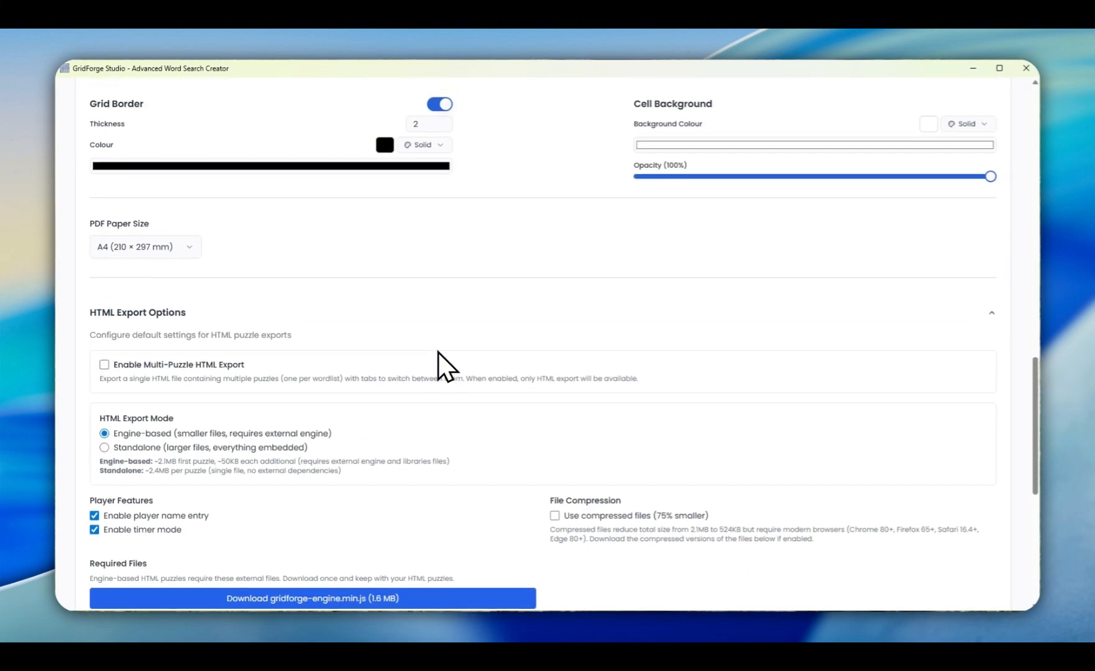
scroll(438, 353, "down", 7)
scroll(438, 353, "up", 10)
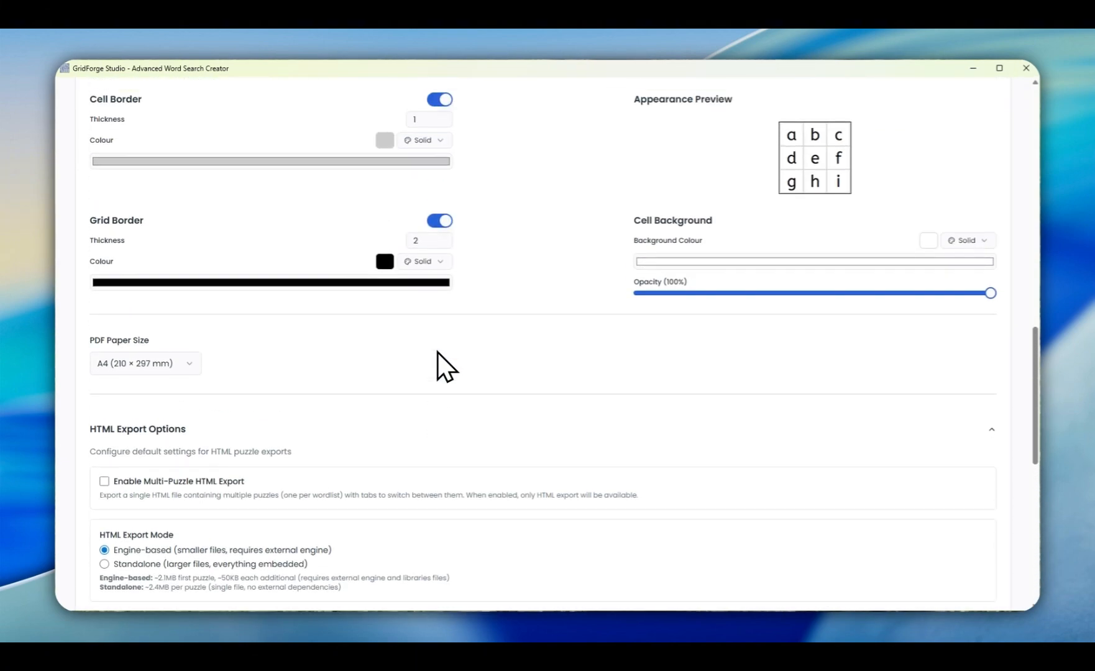
left_click(129, 161)
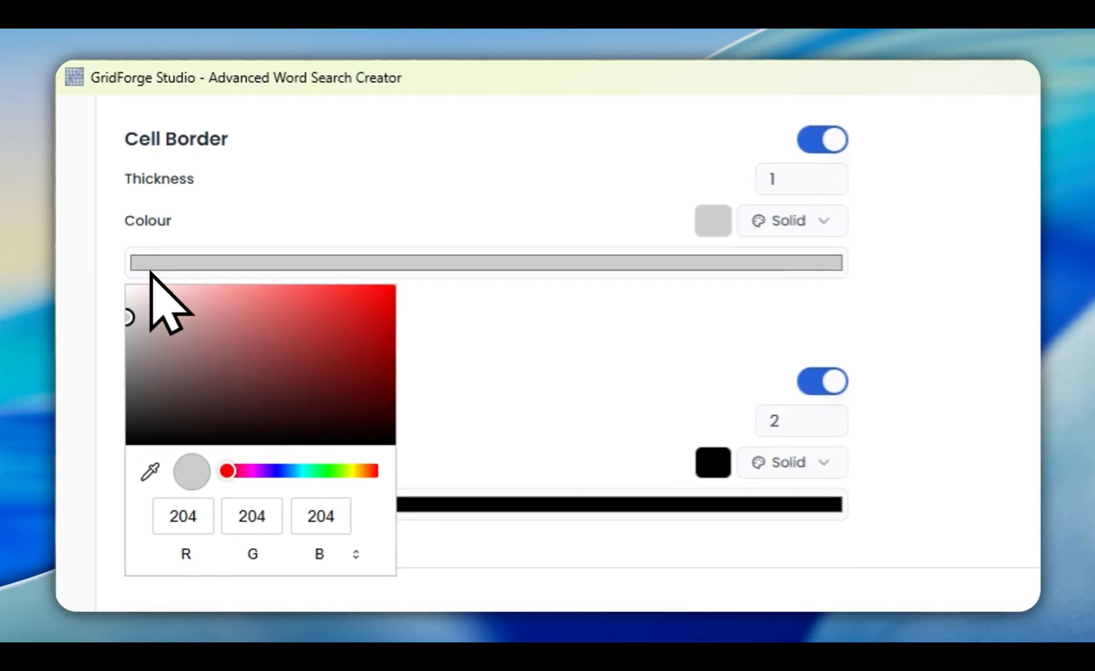
left_click(91, 173)
left_click(128, 289)
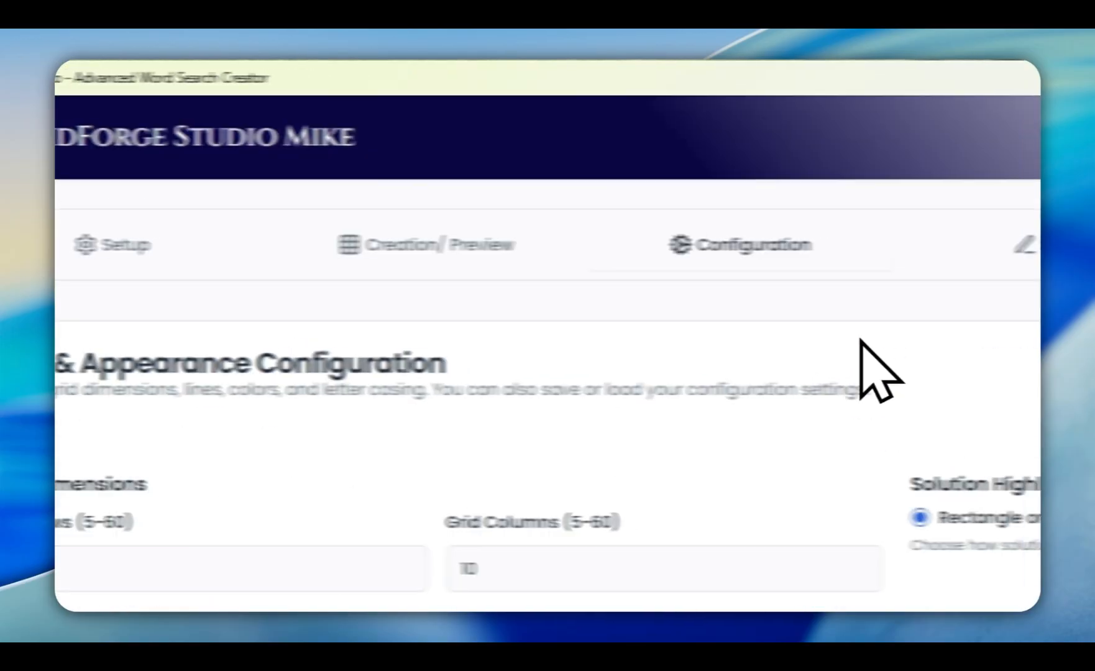
Step: Replace the words in Wordlist 1 with badger, bat, hedgehog, shrew and squirrel, and turn off the downward word direction
left_click(225, 225)
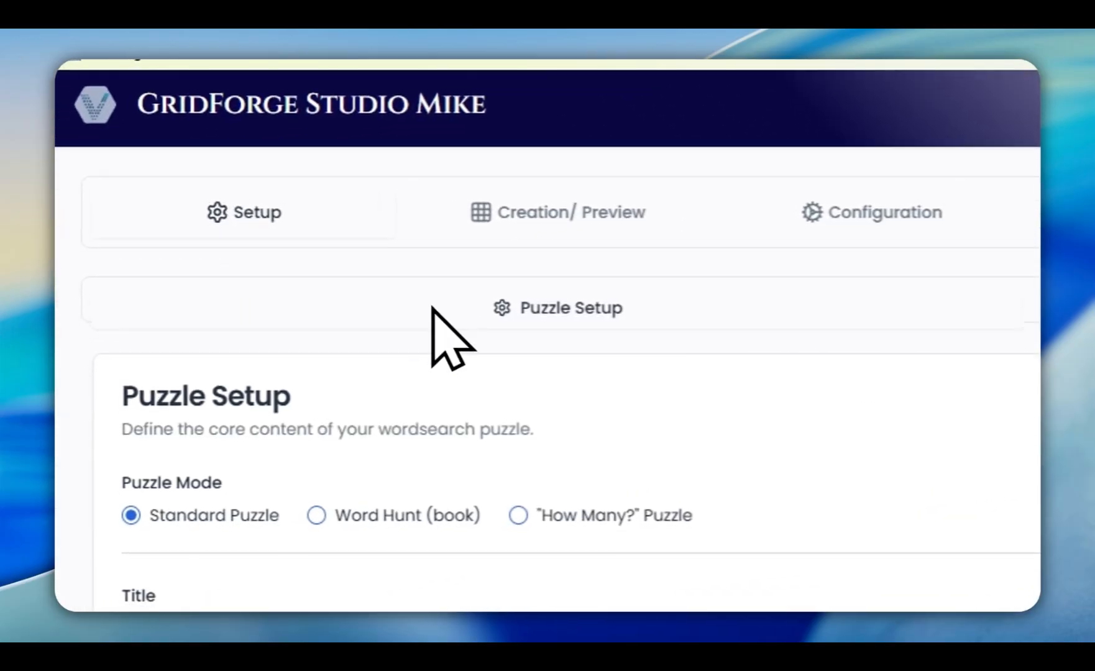
scroll(441, 327, "down", 4)
scroll(344, 475, "down", 2)
left_click_drag(141, 373, 217, 528)
type("bo")
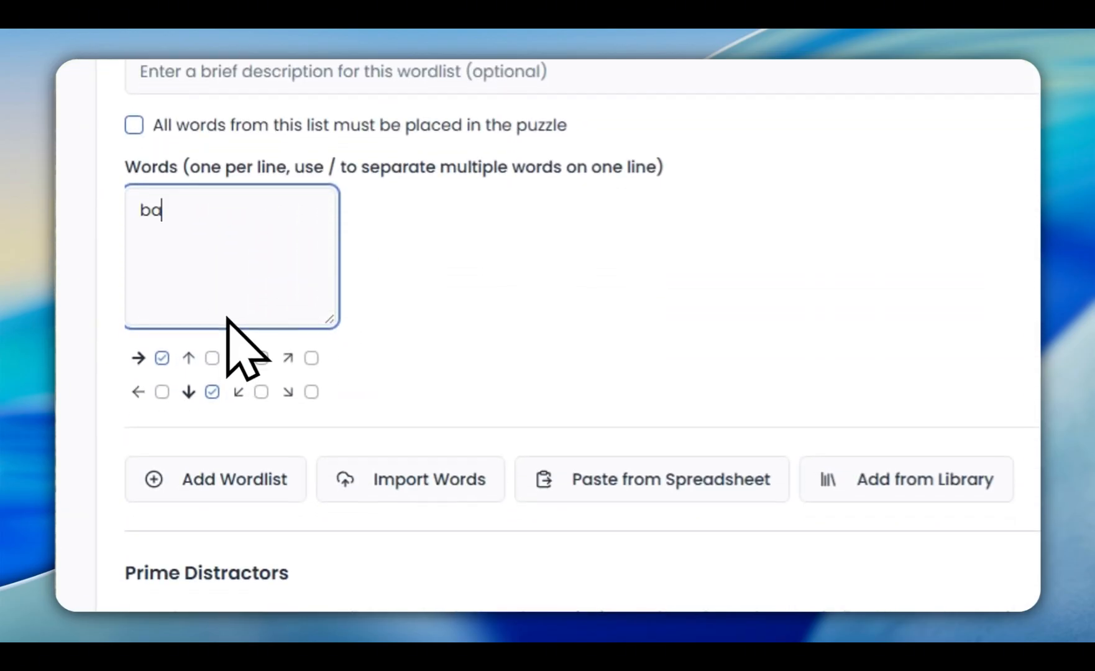
type("dger")
key("Return")
type("b")
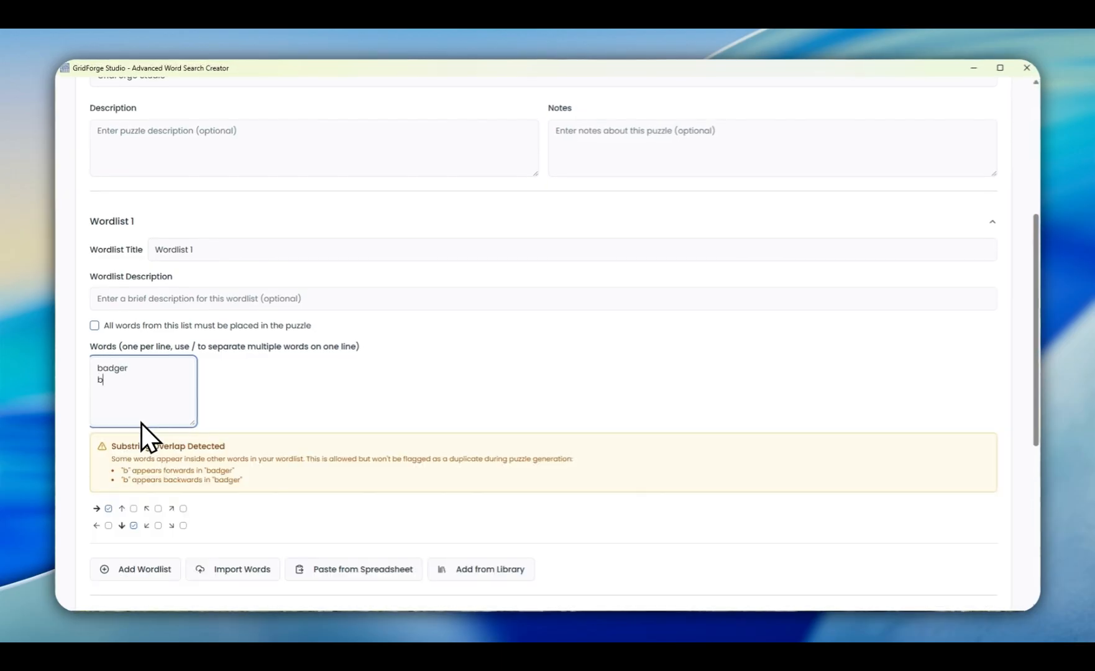
type("at")
key("Return")
type("h")
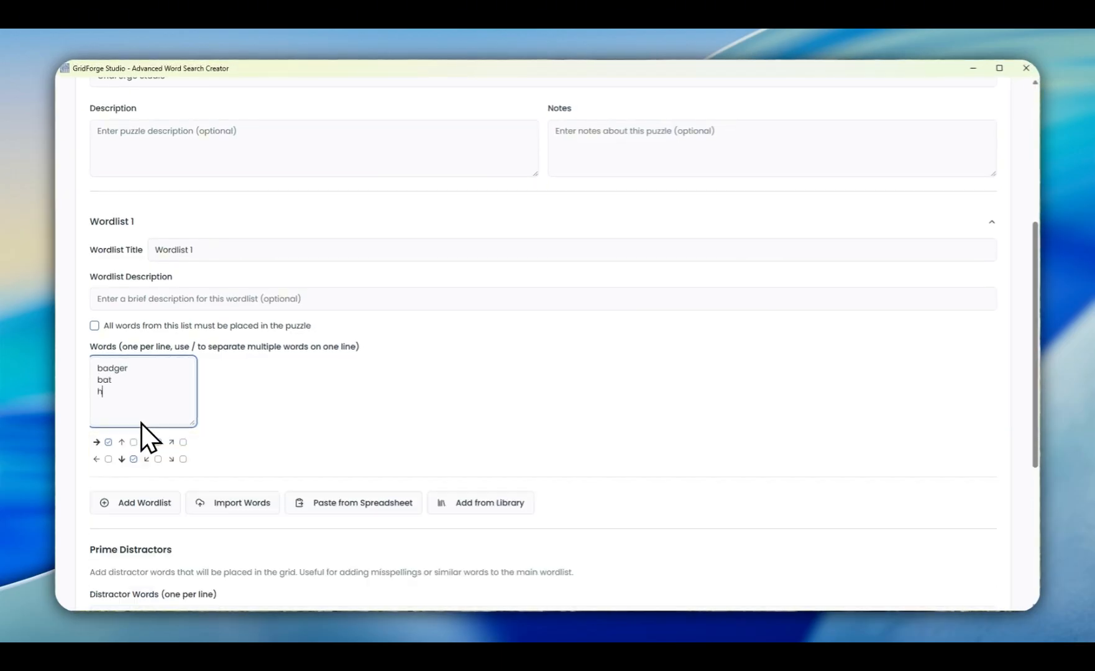
type("edgehog")
key("Return")
type("shrew")
key("Return")
type("squirrel")
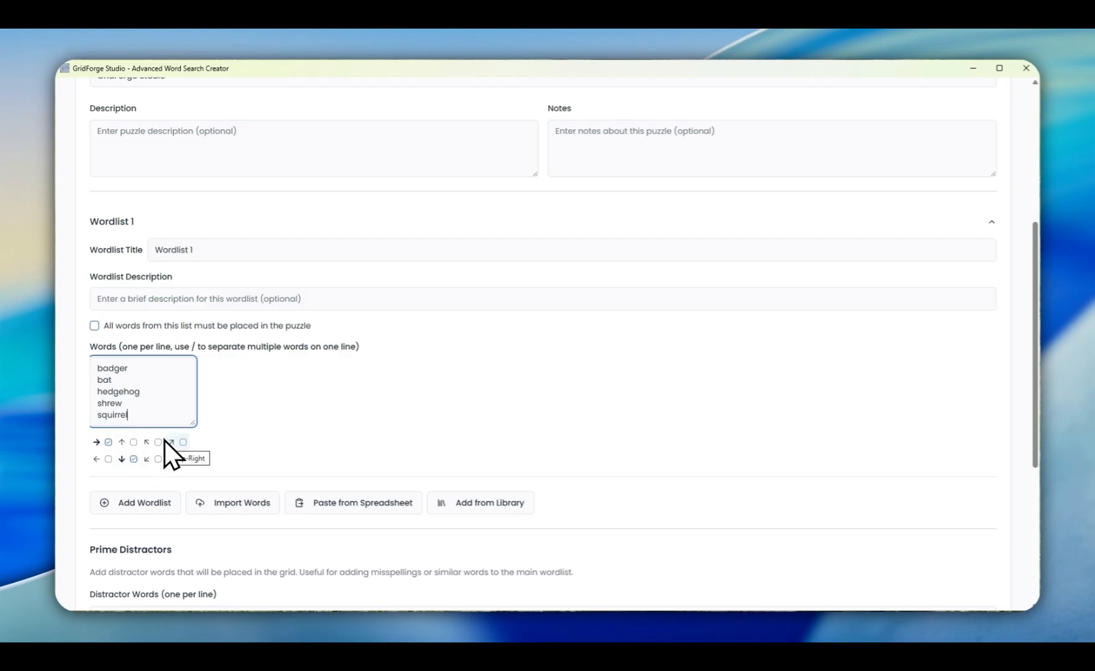
left_click(134, 460)
left_click(133, 459)
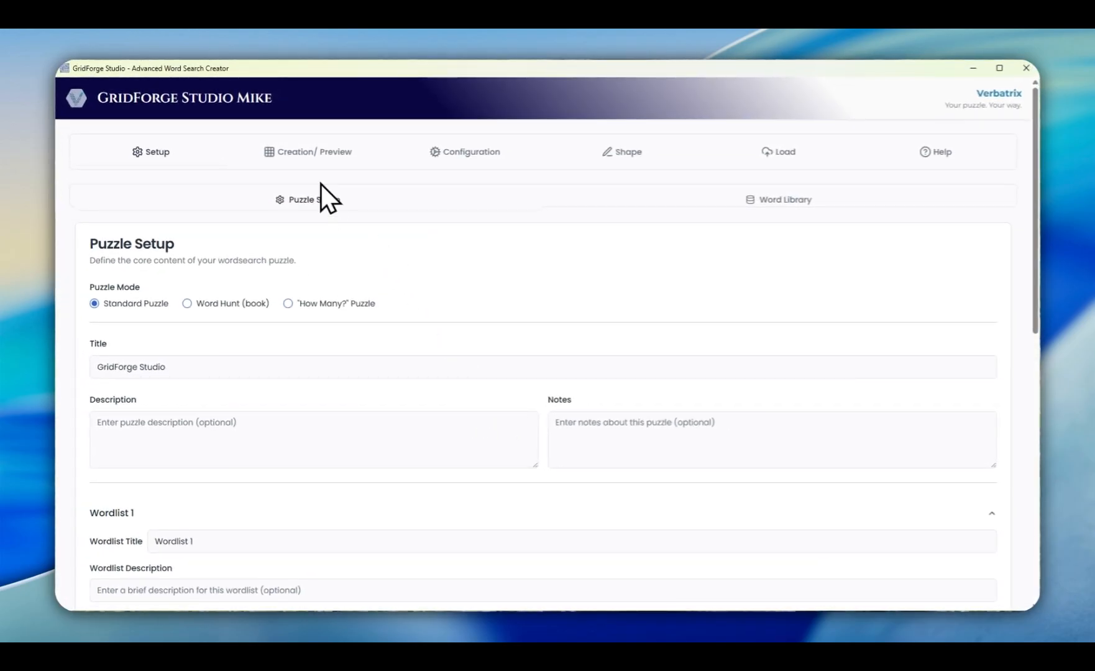
Step: Generate one version of the word search puzzle and hide its solution highlighting
left_click(309, 152)
scroll(945, 430, "down", 4)
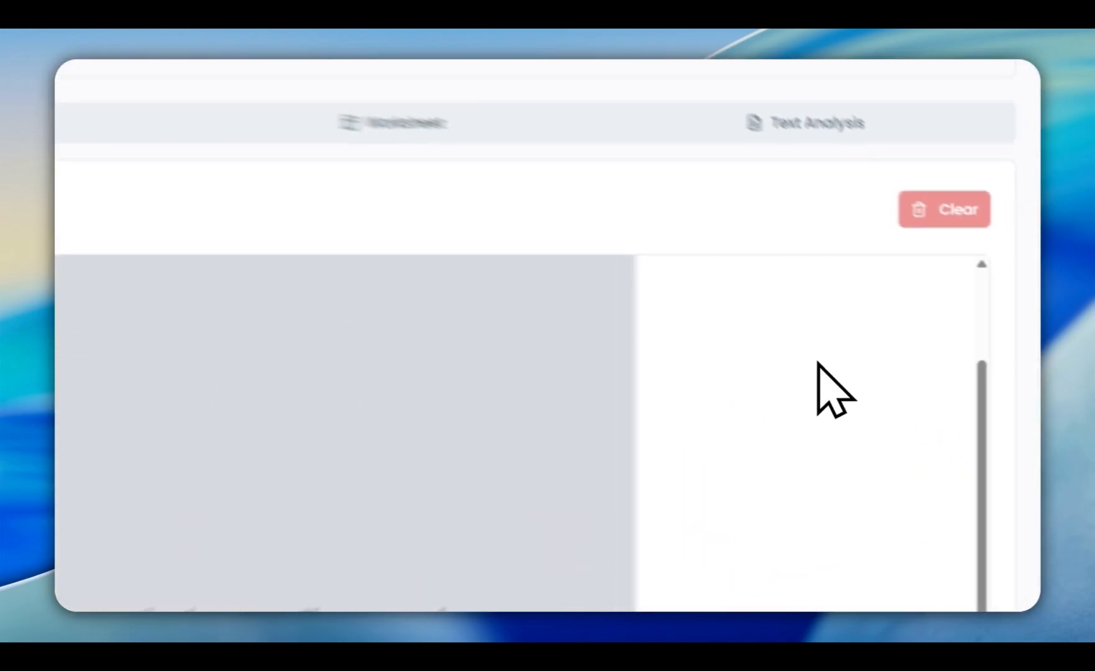
scroll(983, 364, "down", 3)
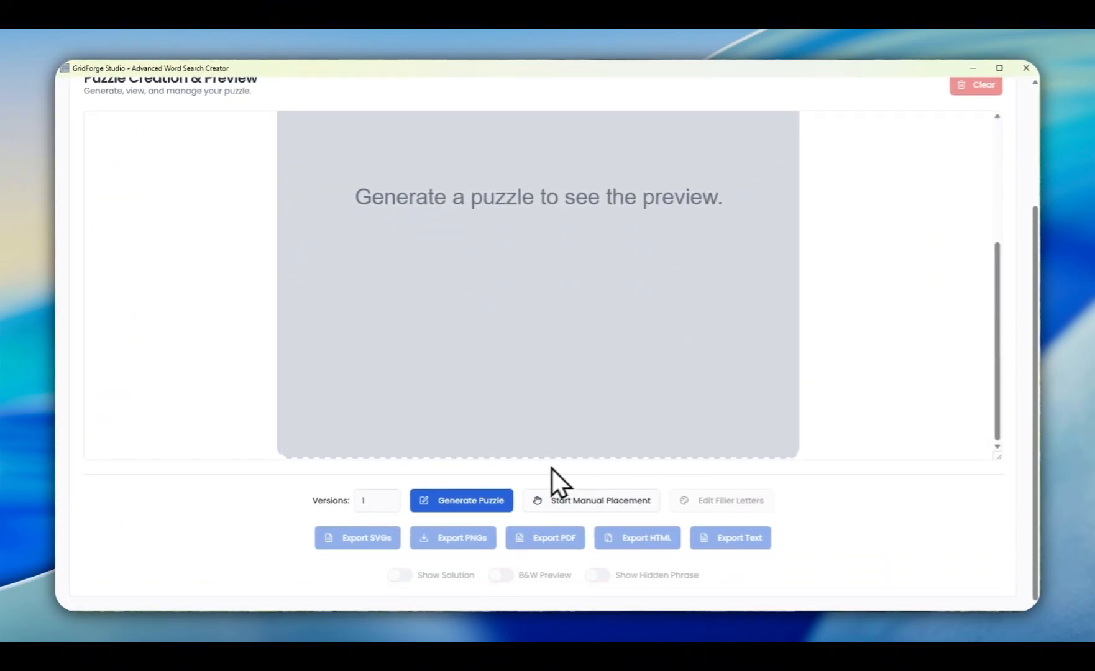
left_click(454, 501)
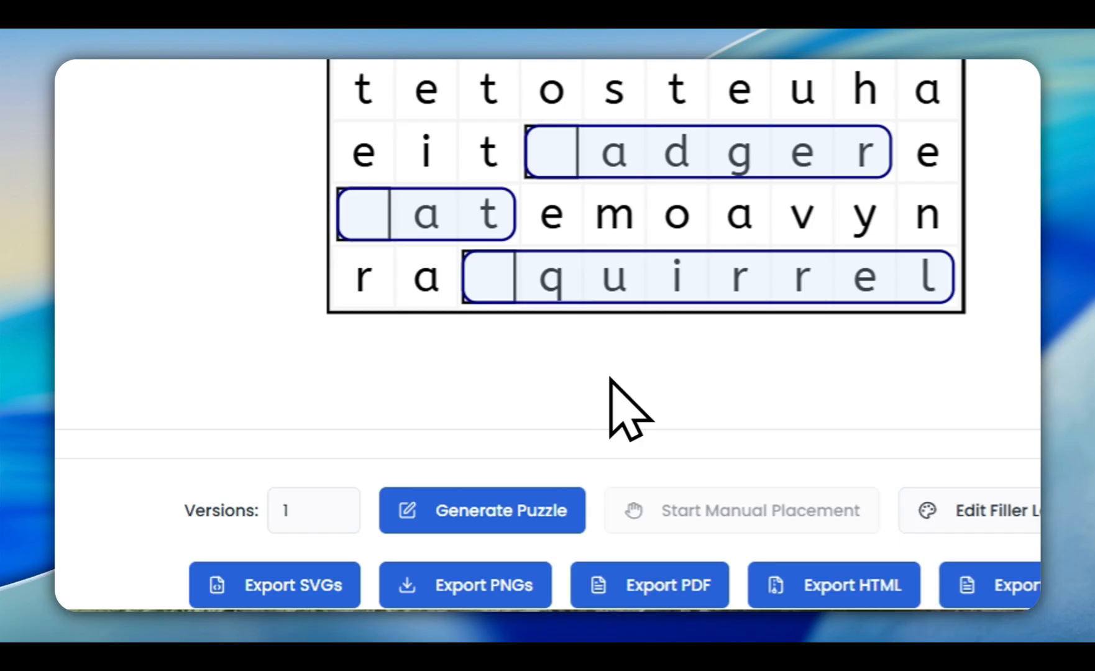
scroll(747, 465, "down", 2)
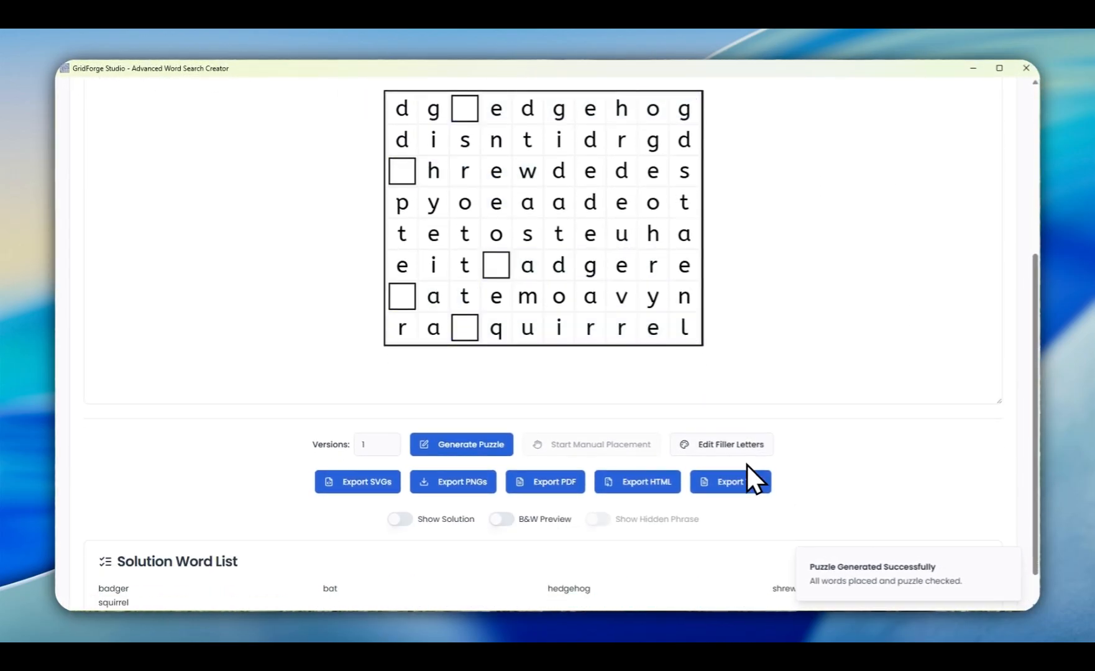
Step: Add a Name element to the worksheet and resize it into a shallow header spanning the width between the page margins
scroll(747, 464, "up", 4)
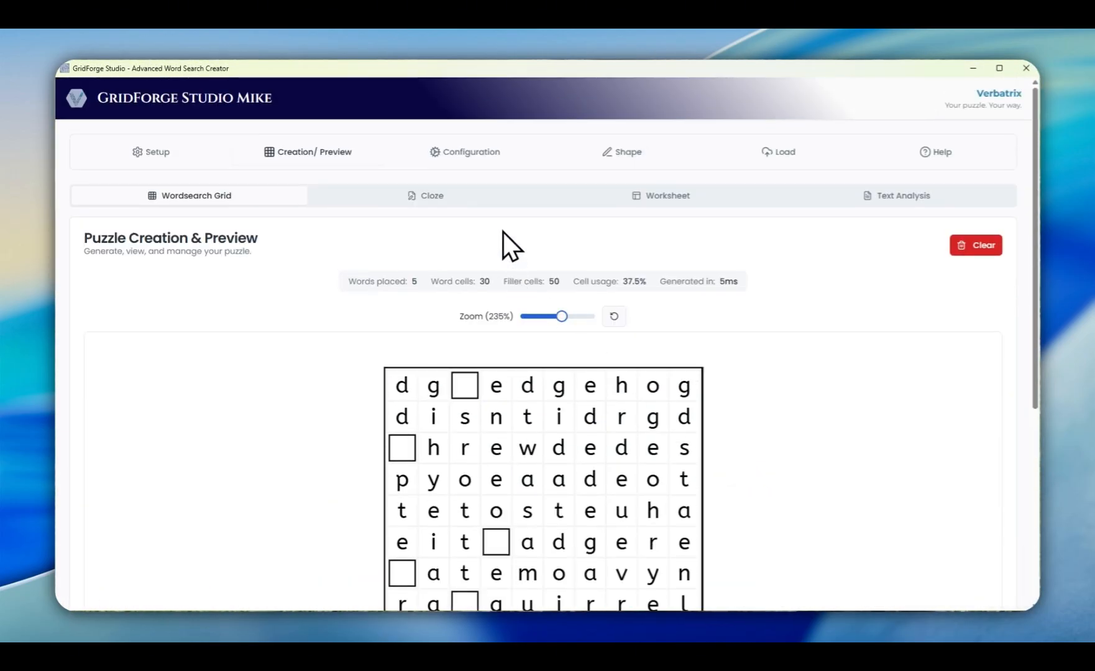
left_click(664, 196)
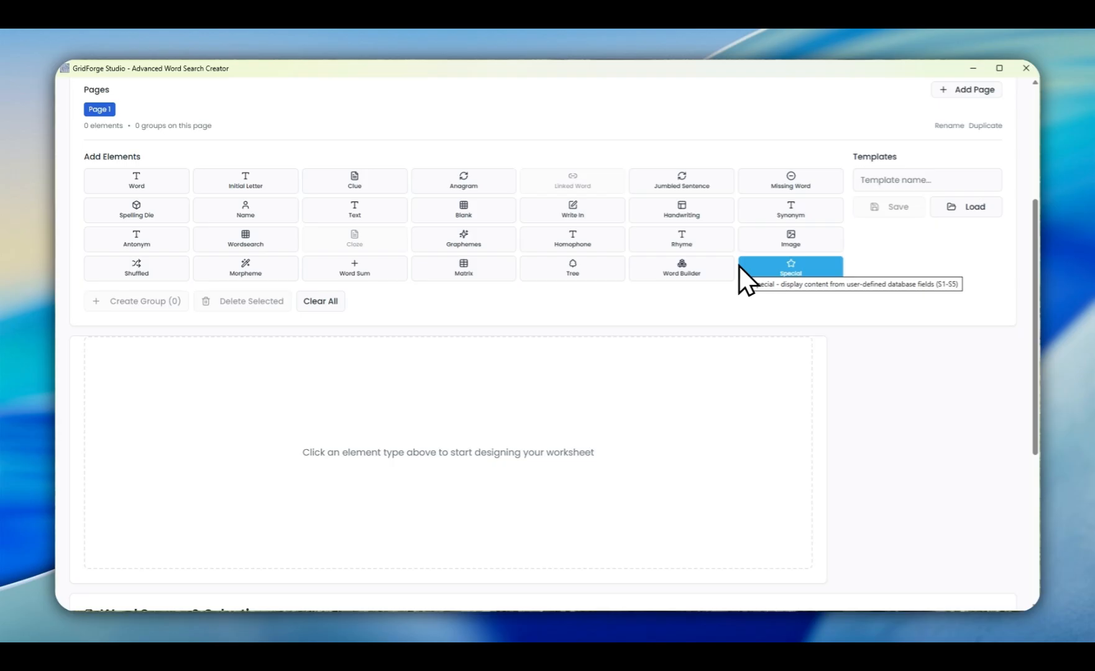
left_click(274, 218)
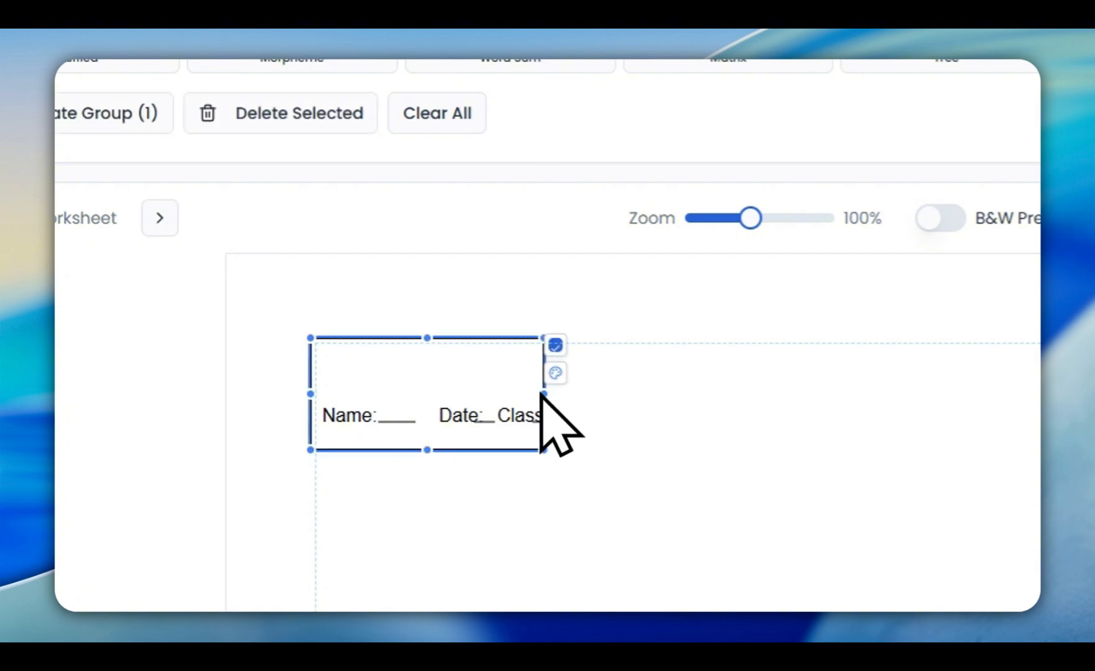
left_click_drag(545, 450, 1054, 386)
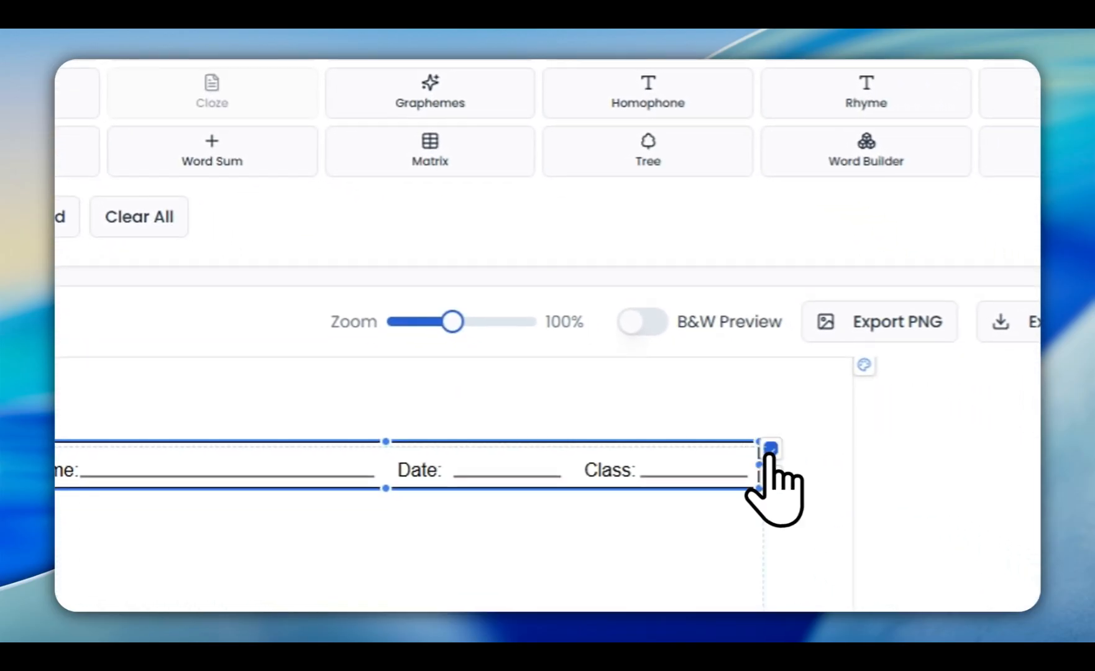
Step: Shrink the word search grid and centre it directly beneath the name header
left_click(231, 216)
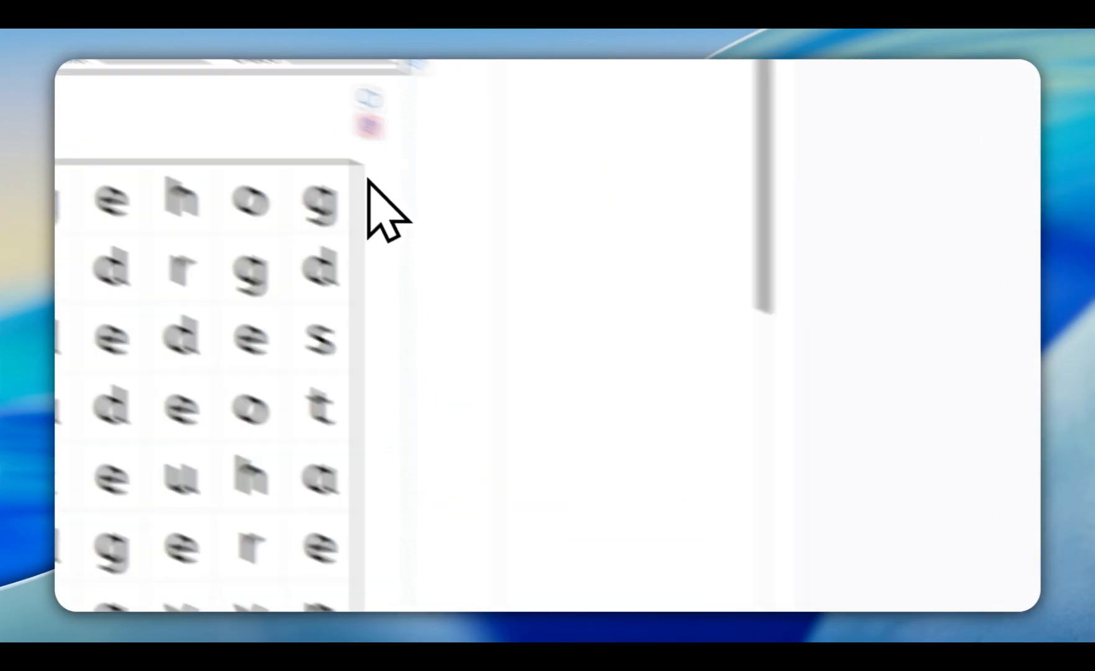
left_click(352, 265)
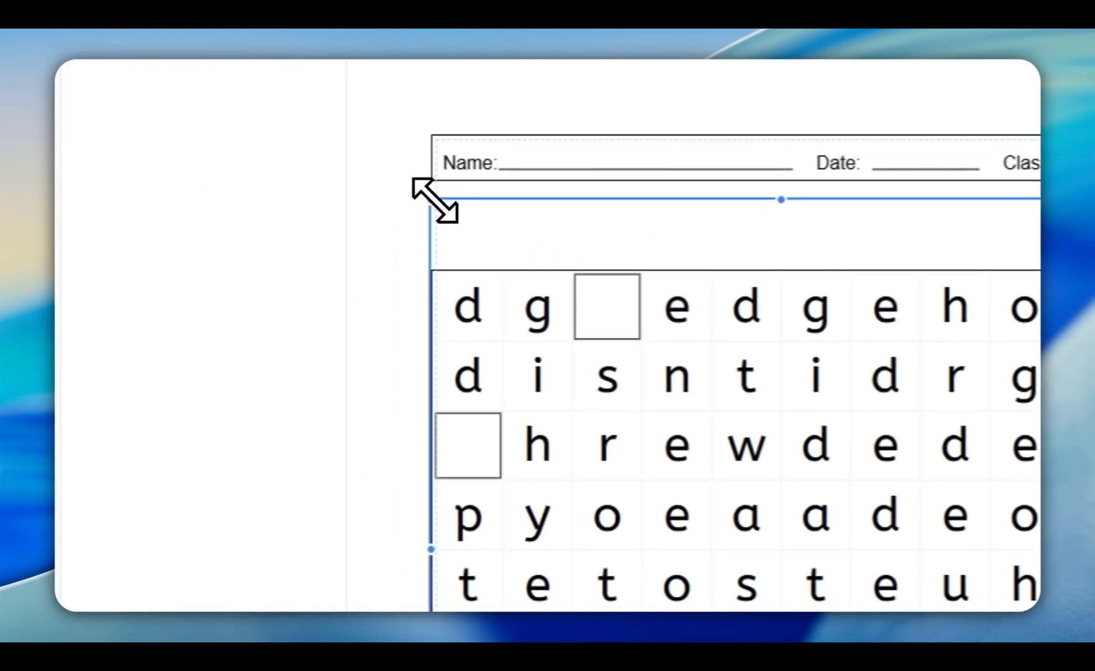
left_click_drag(435, 200, 454, 399)
left_click_drag(703, 464, 597, 288)
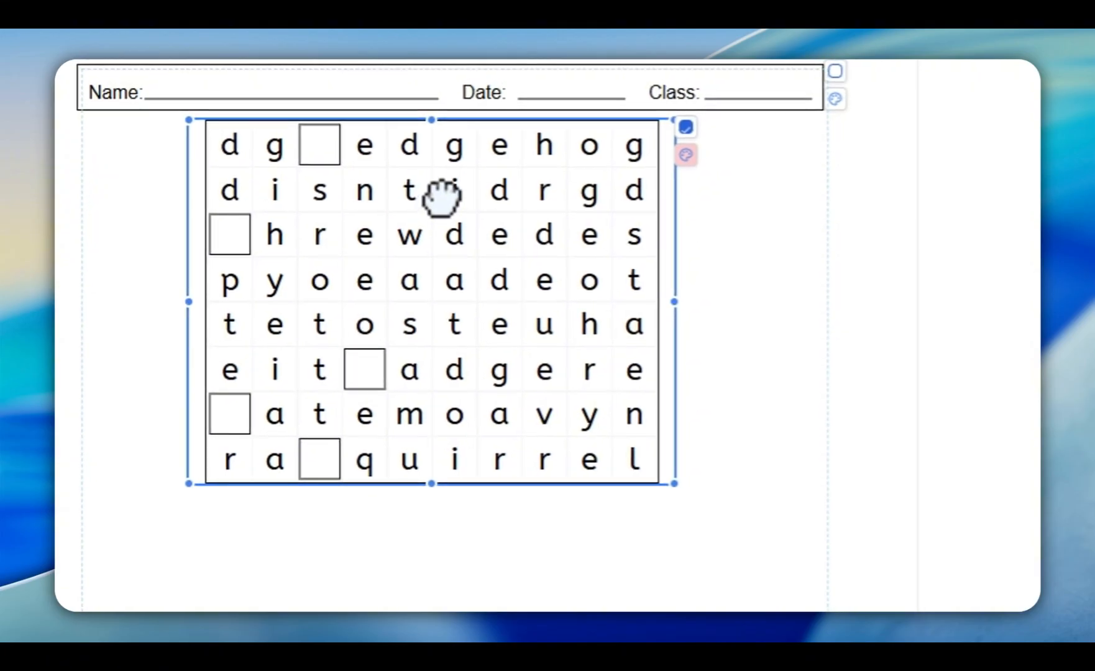
left_click_drag(674, 484, 642, 432)
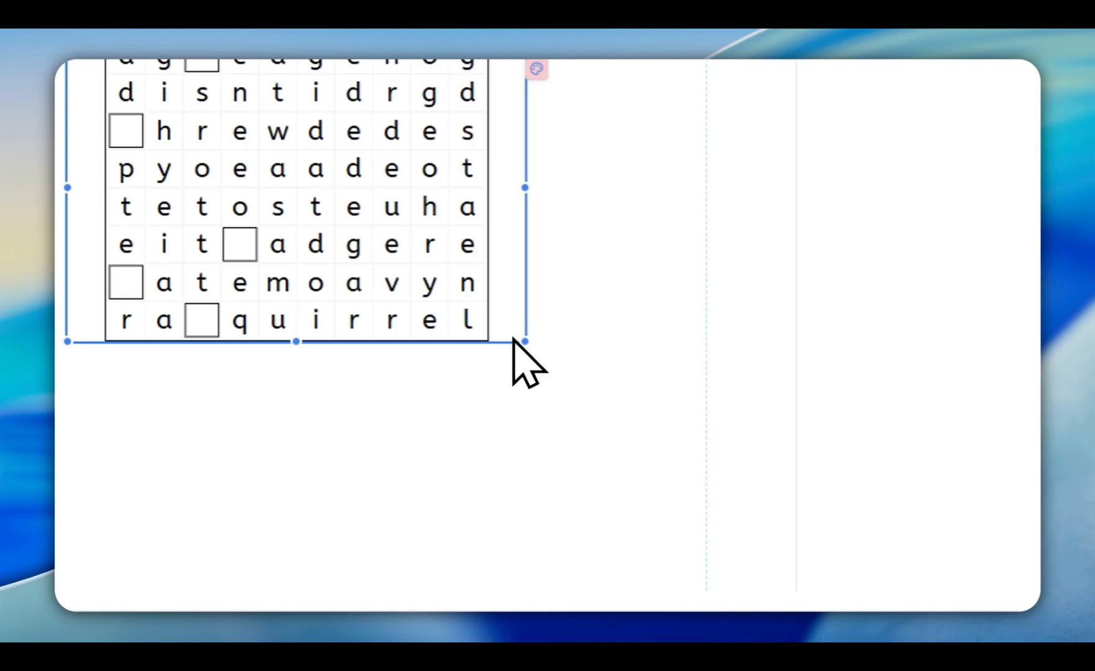
left_click_drag(372, 247, 378, 250)
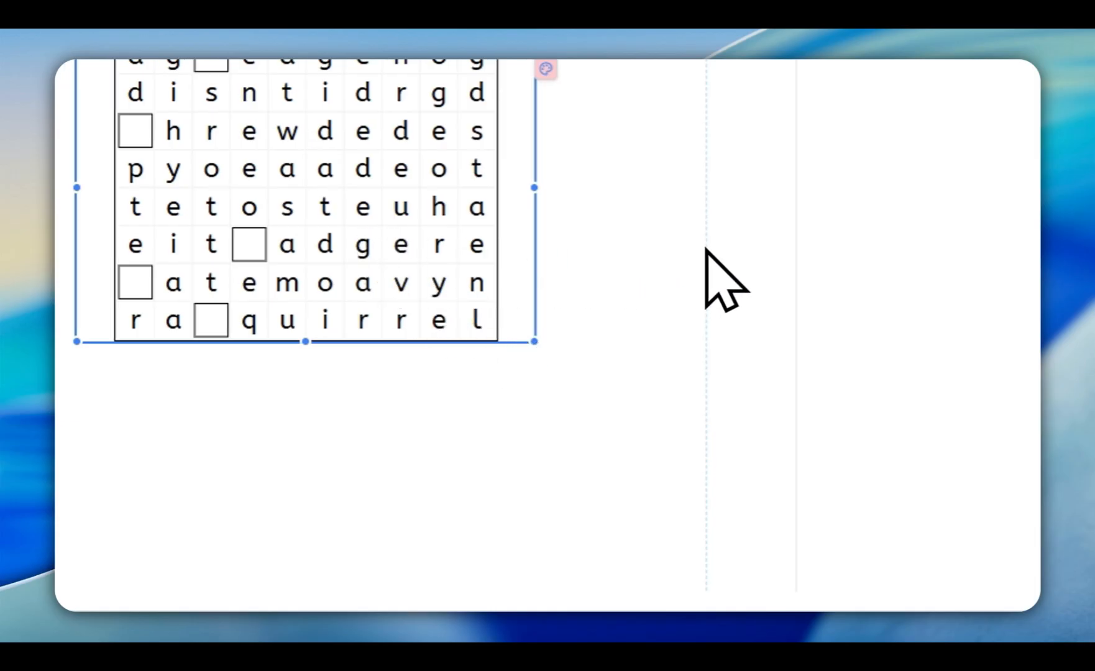
Step: Add an Initial Letter element to the worksheet and move it onto the page above the word list
scroll(655, 325, "up", 3)
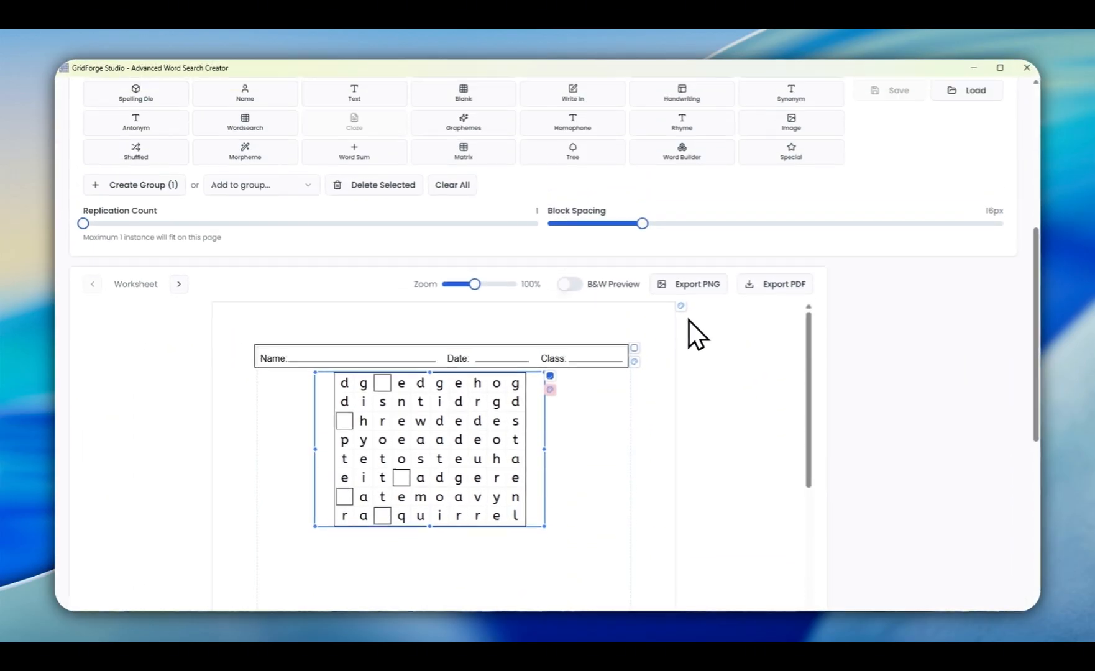
scroll(689, 320, "up", 2)
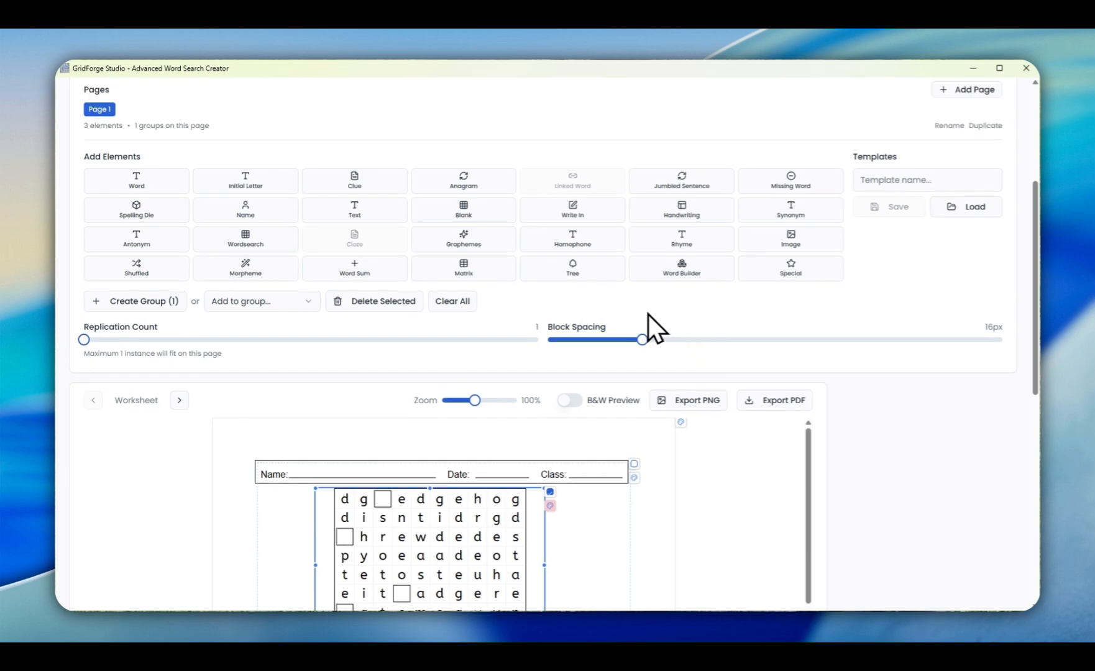
left_click(221, 256)
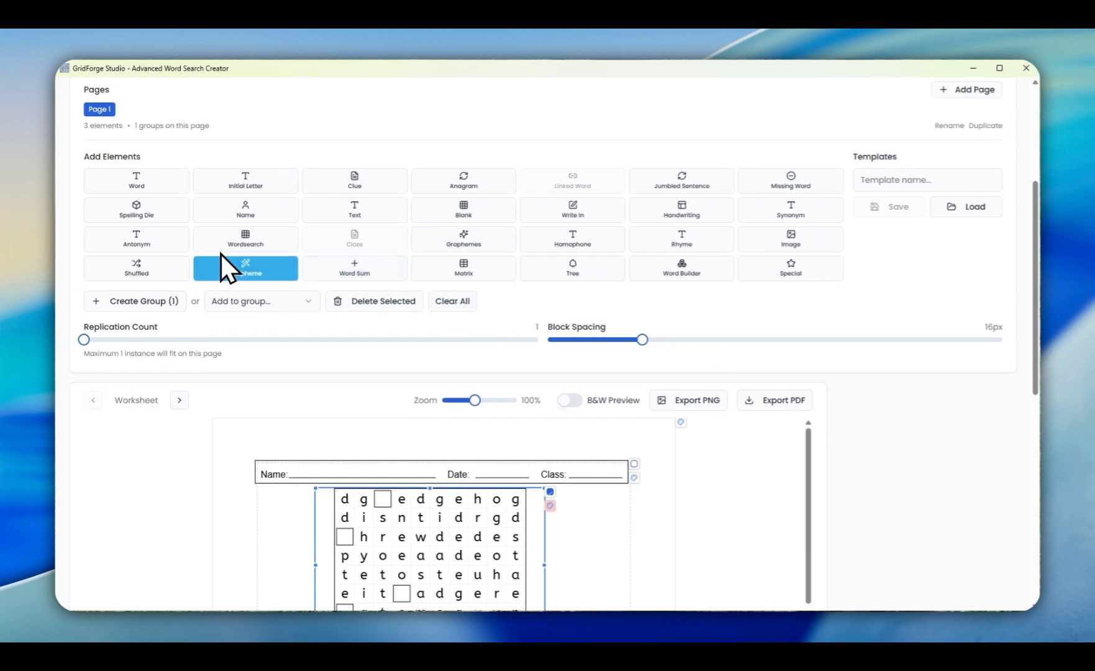
left_click(224, 194)
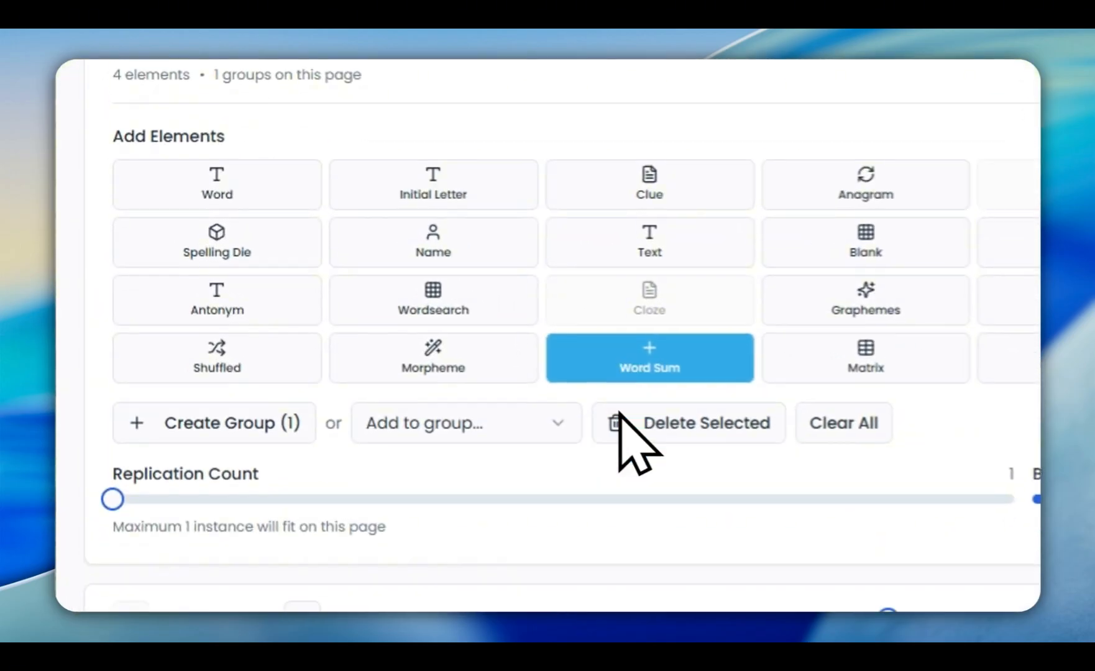
scroll(621, 435, "up", 5)
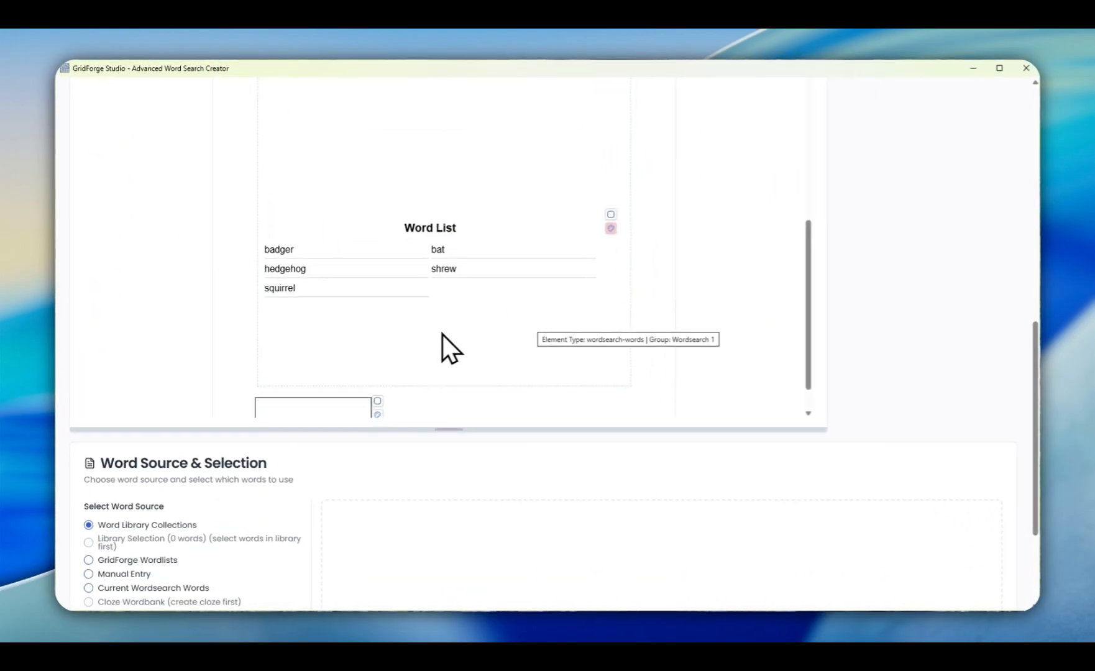
left_click_drag(312, 416, 334, 145)
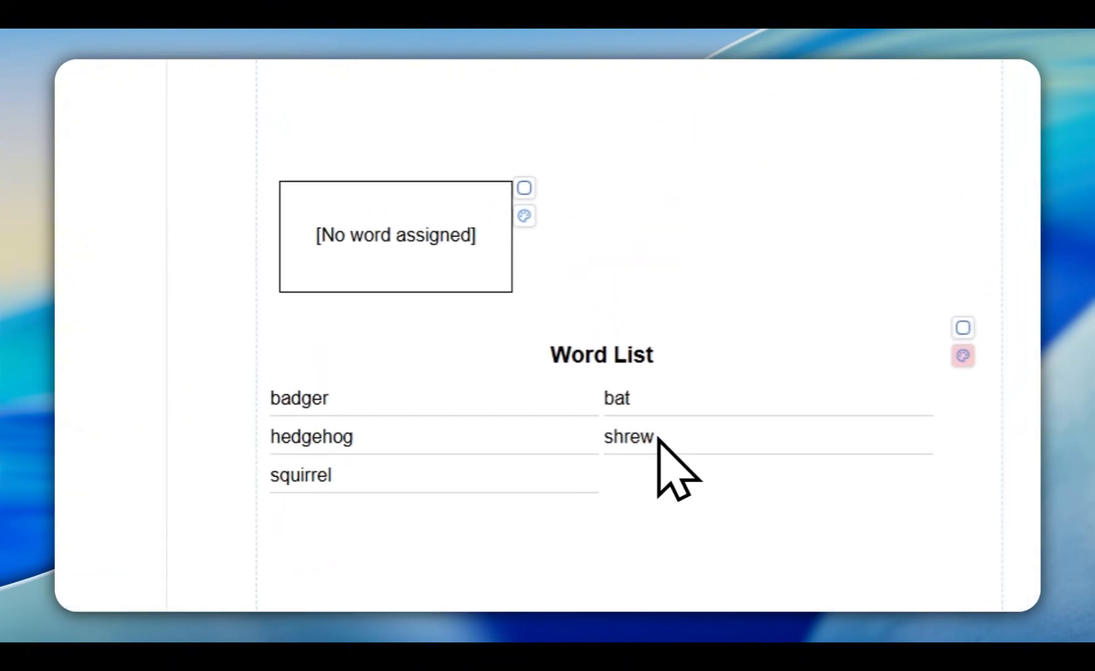
Step: Move the initial letter box directly beneath the grid against the left page margin and reduce it to a smaller square
scroll(660, 440, "up", 6)
scroll(505, 406, "down", 3)
left_click_drag(440, 430, 414, 202)
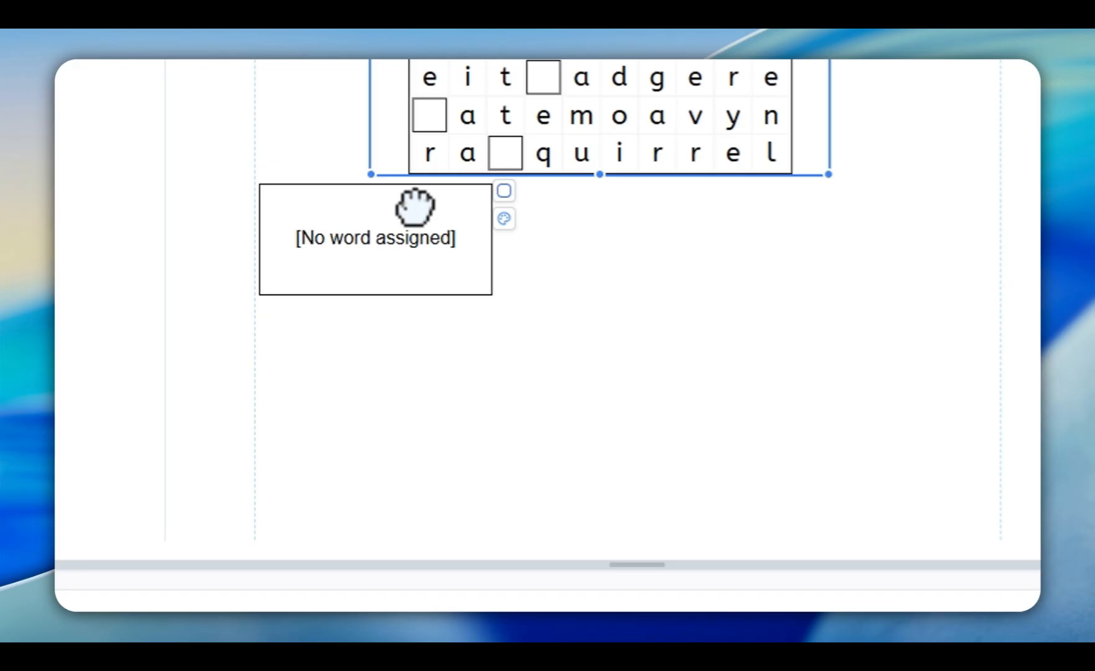
scroll(506, 338, "up", 3)
left_click(517, 360)
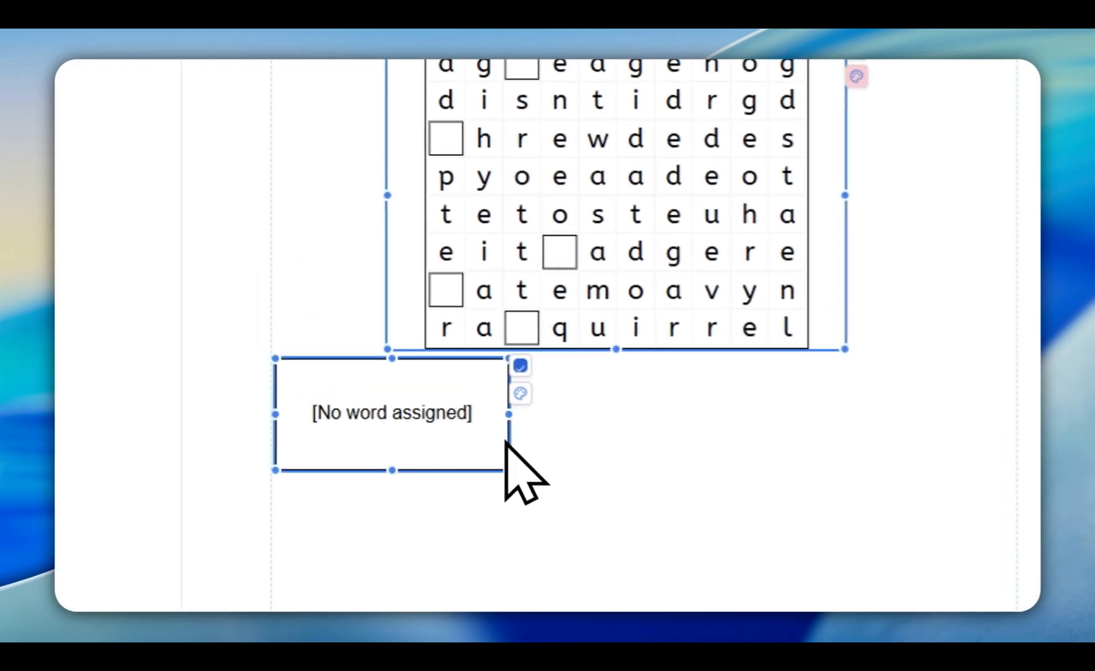
left_click_drag(508, 472, 399, 458)
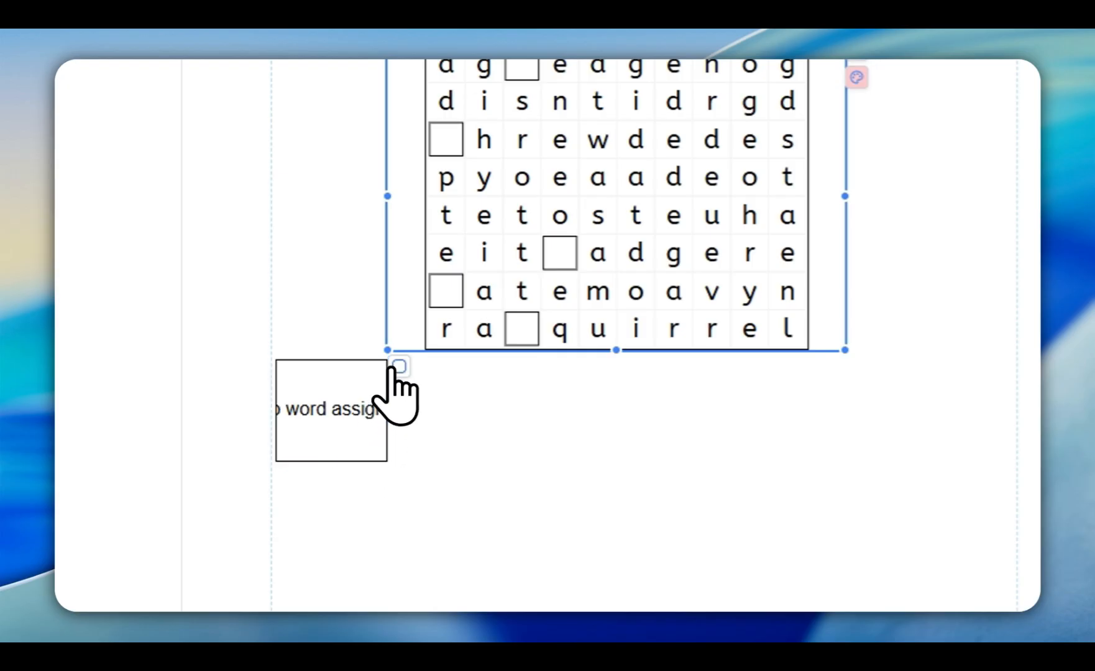
Step: Deselect the grid and delete the Word List element from the worksheet
left_click(858, 56)
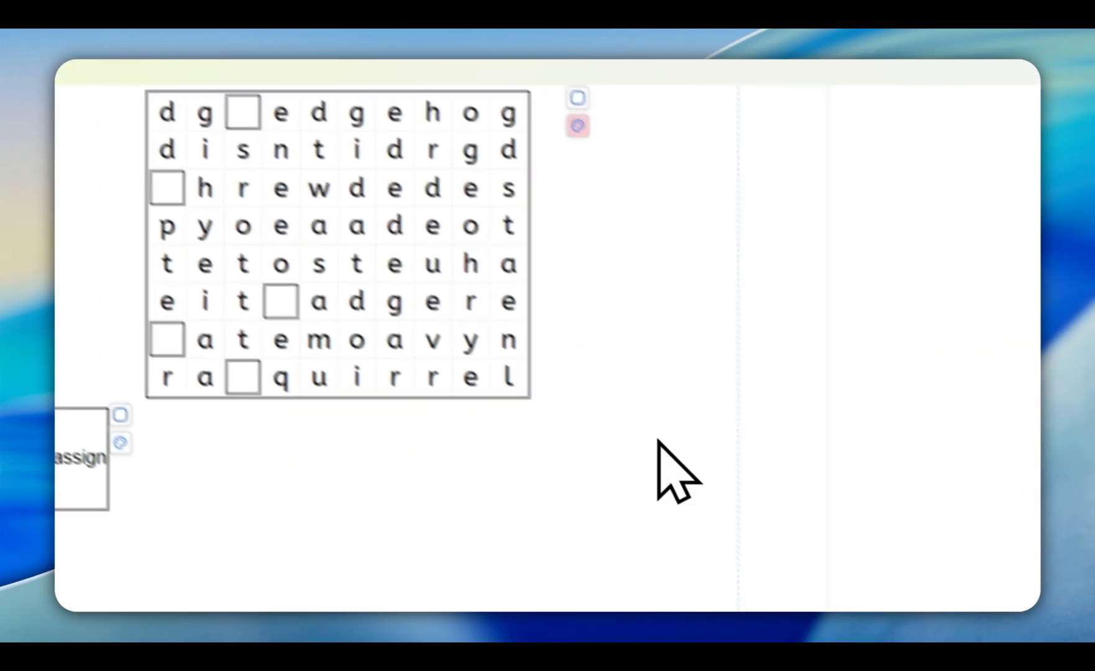
scroll(659, 440, "down", 5)
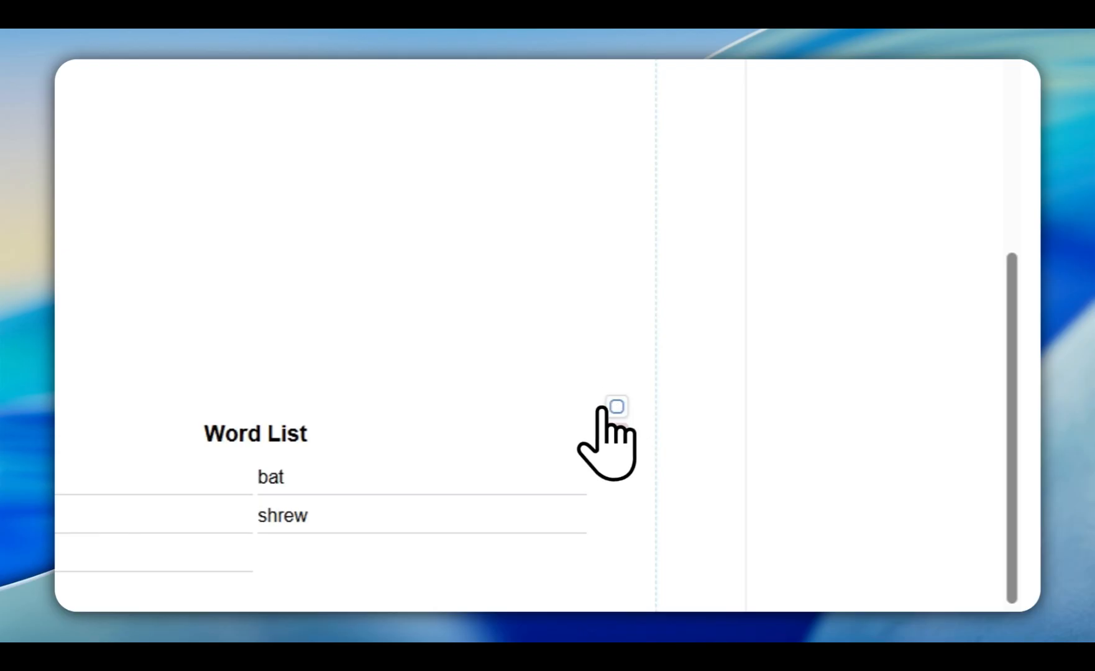
scroll(658, 413, "up", 5)
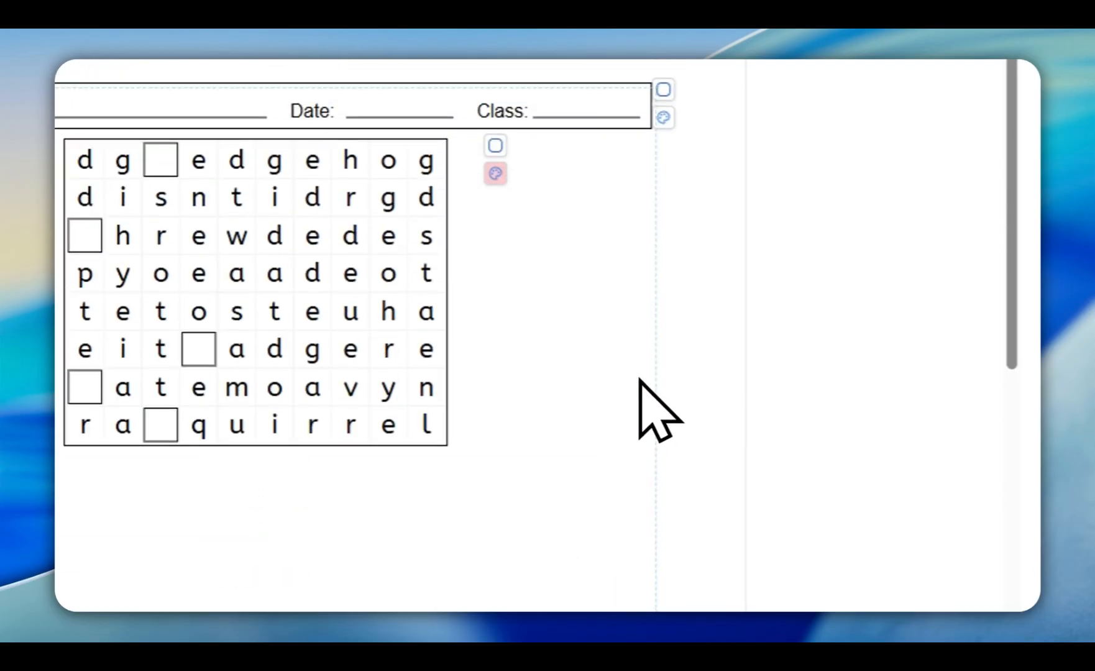
scroll(776, 397, "up", 5)
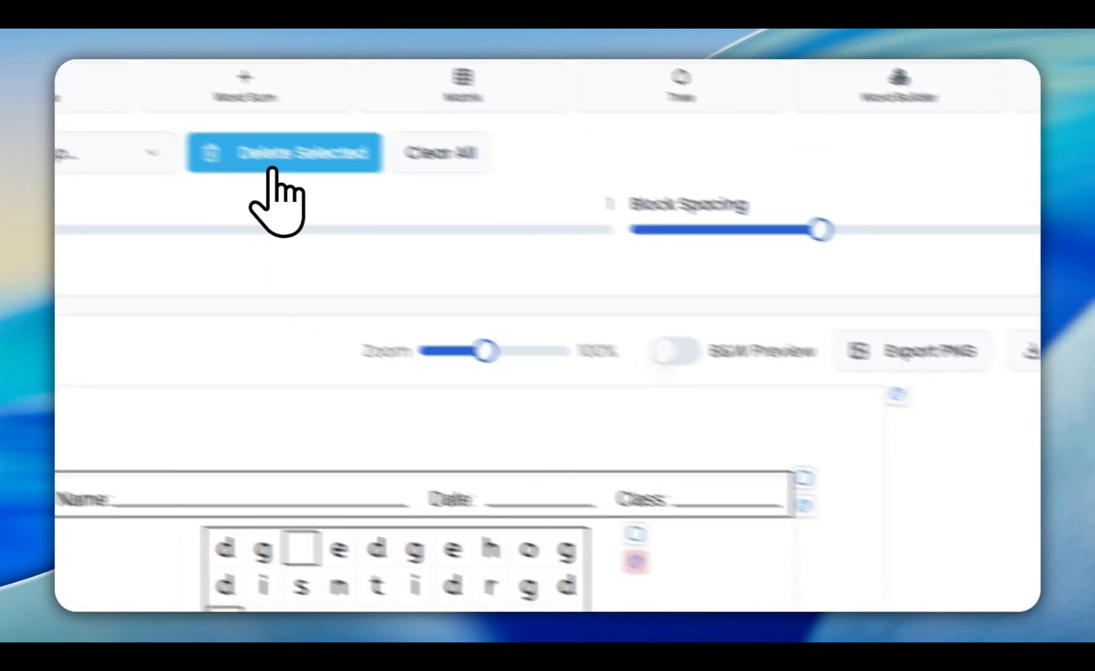
left_click(136, 114)
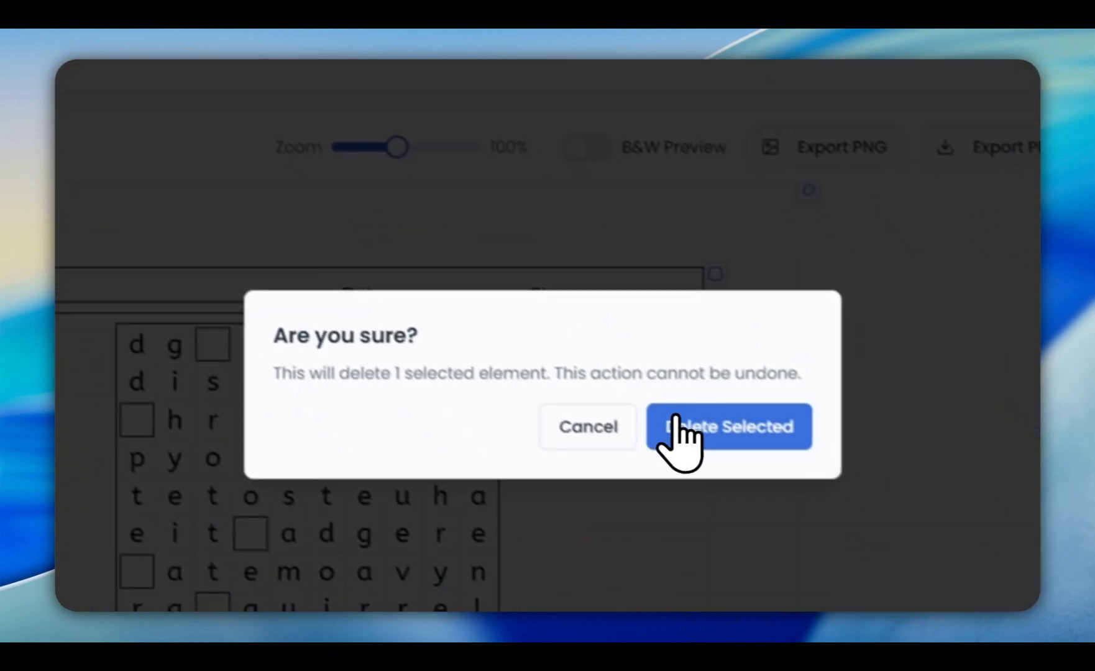
left_click(680, 429)
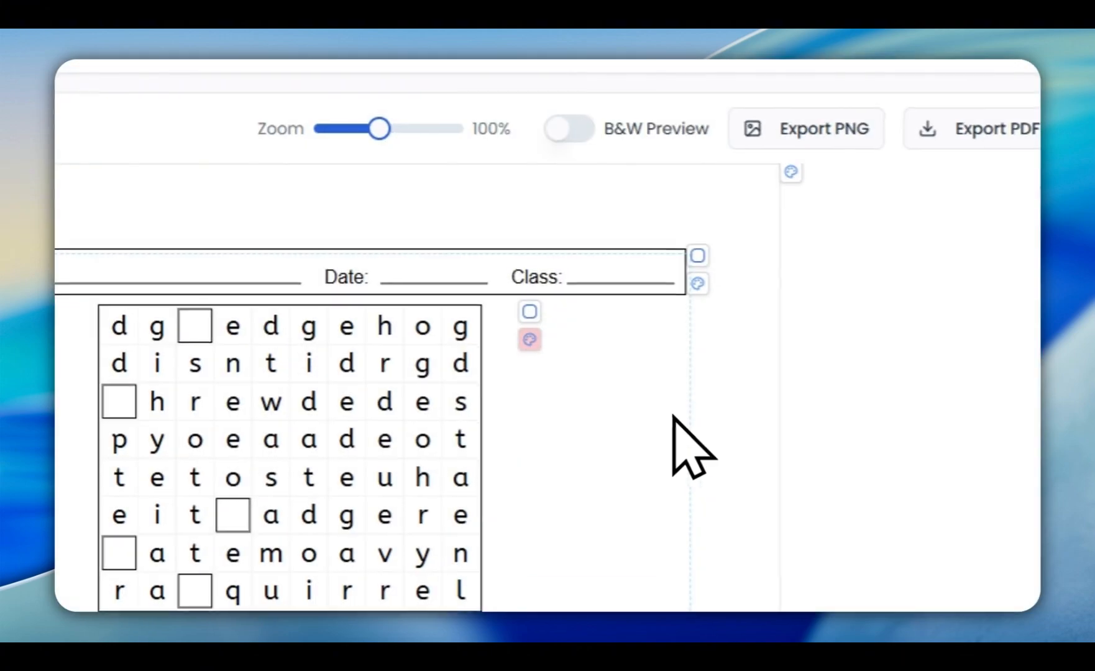
Step: Shrink the initial letter box to a small square and add an enlarged Image element right beside it beneath the grid
scroll(691, 447, "down", 5)
left_click(352, 353)
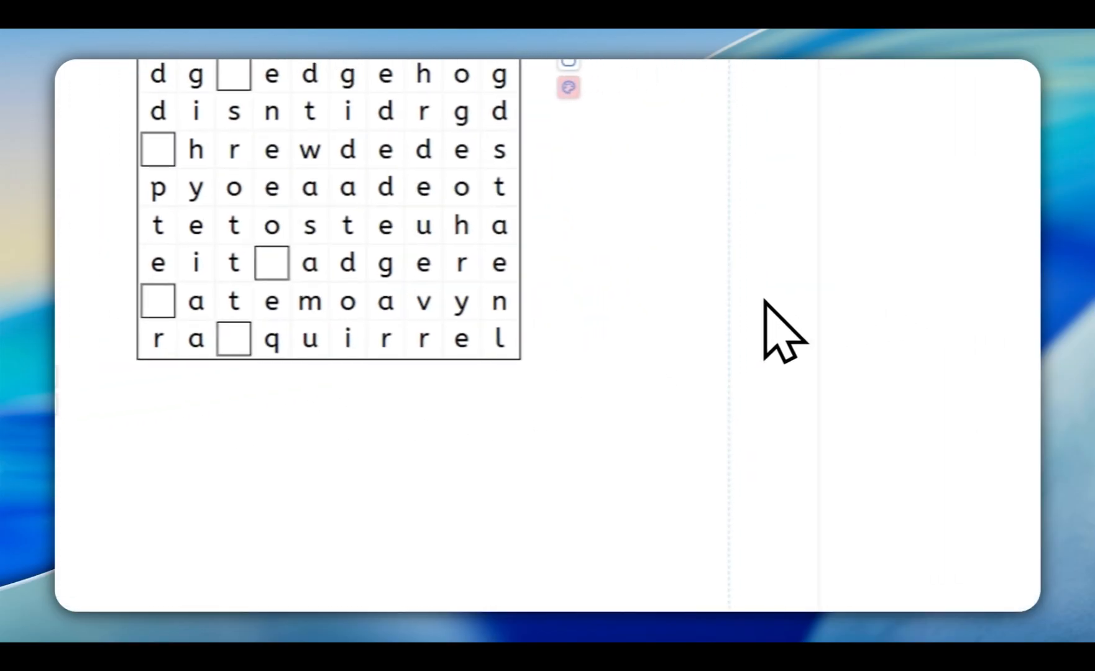
scroll(823, 359, "up", 5)
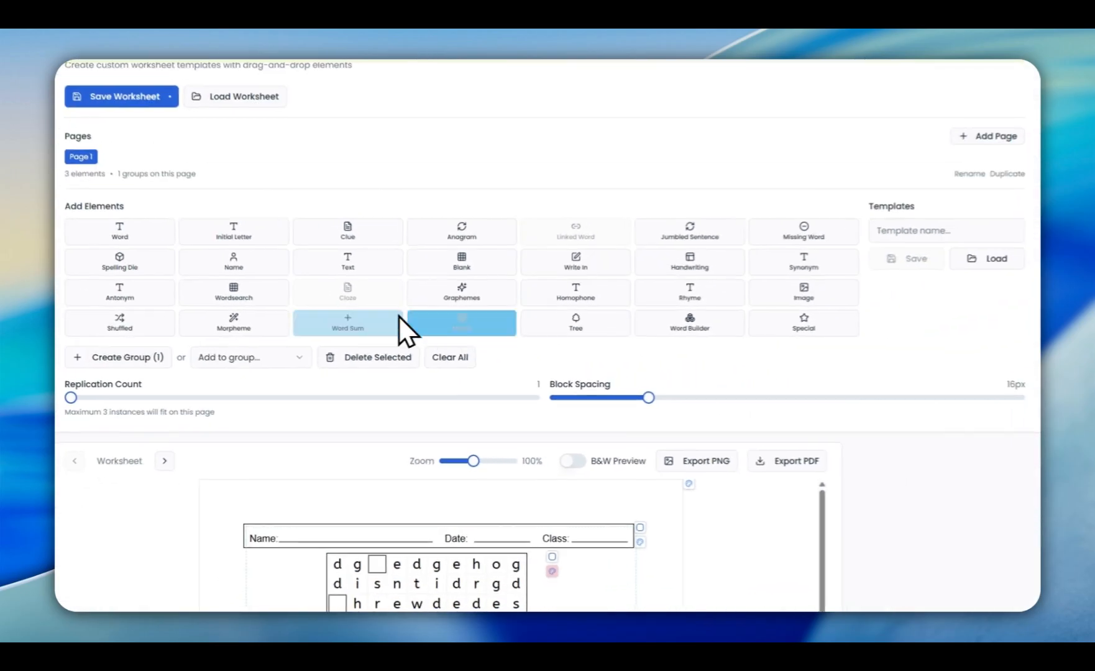
left_click(783, 301)
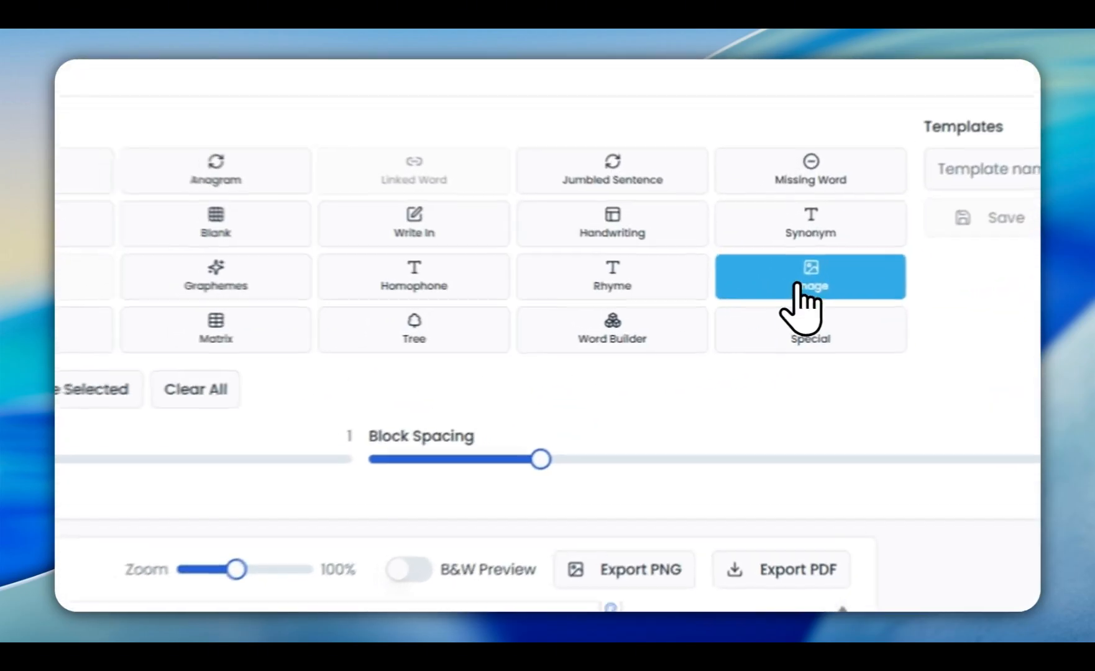
scroll(708, 414, "down", 5)
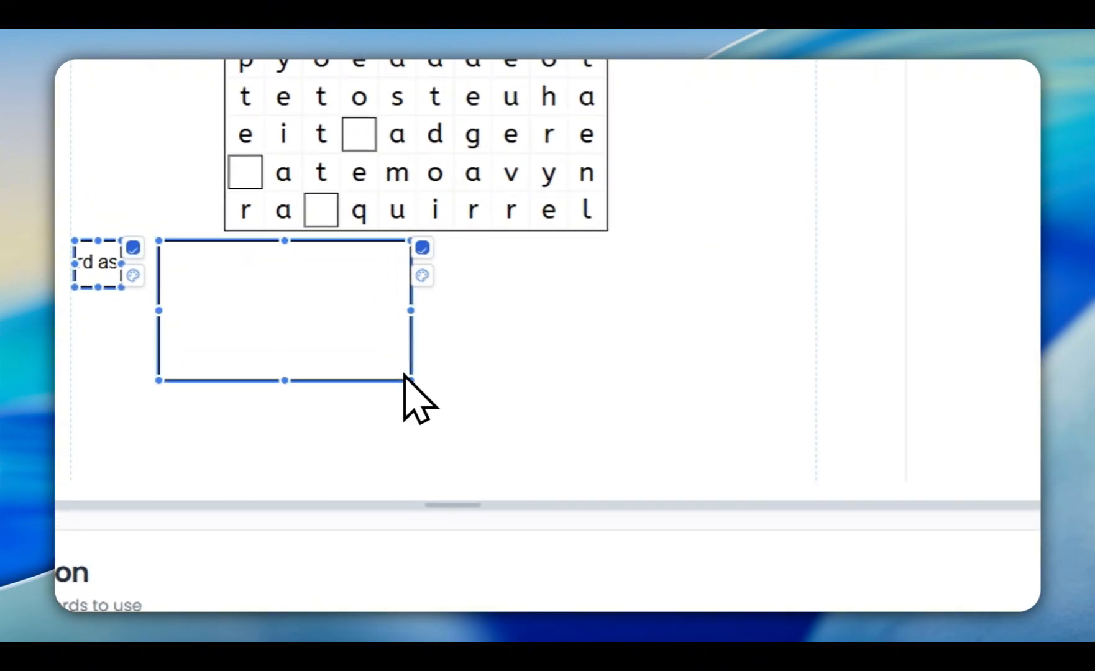
left_click_drag(405, 378, 449, 411)
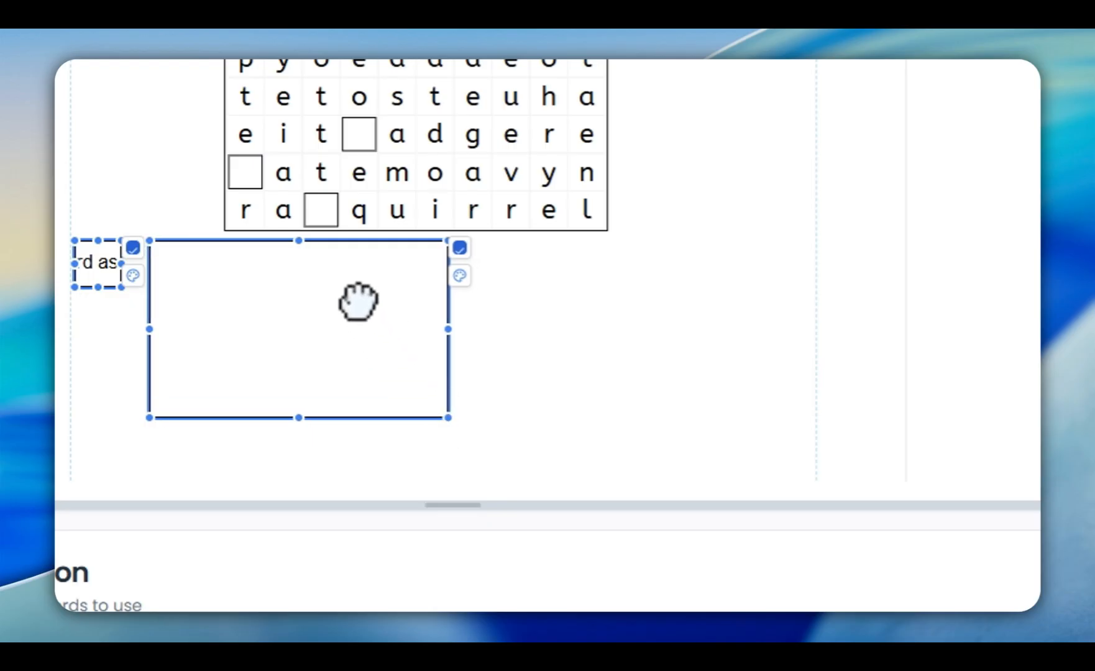
left_click_drag(359, 303, 339, 296)
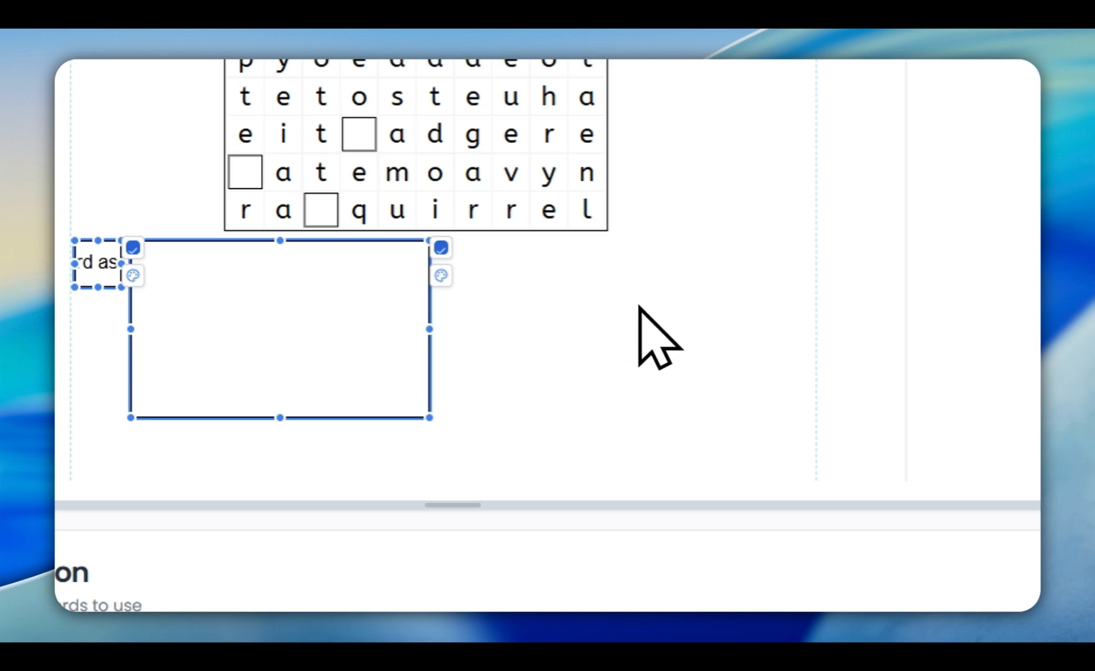
Step: Add a Write In element and place it beneath the grid, to the right of the image box
scroll(639, 306, "up", 4)
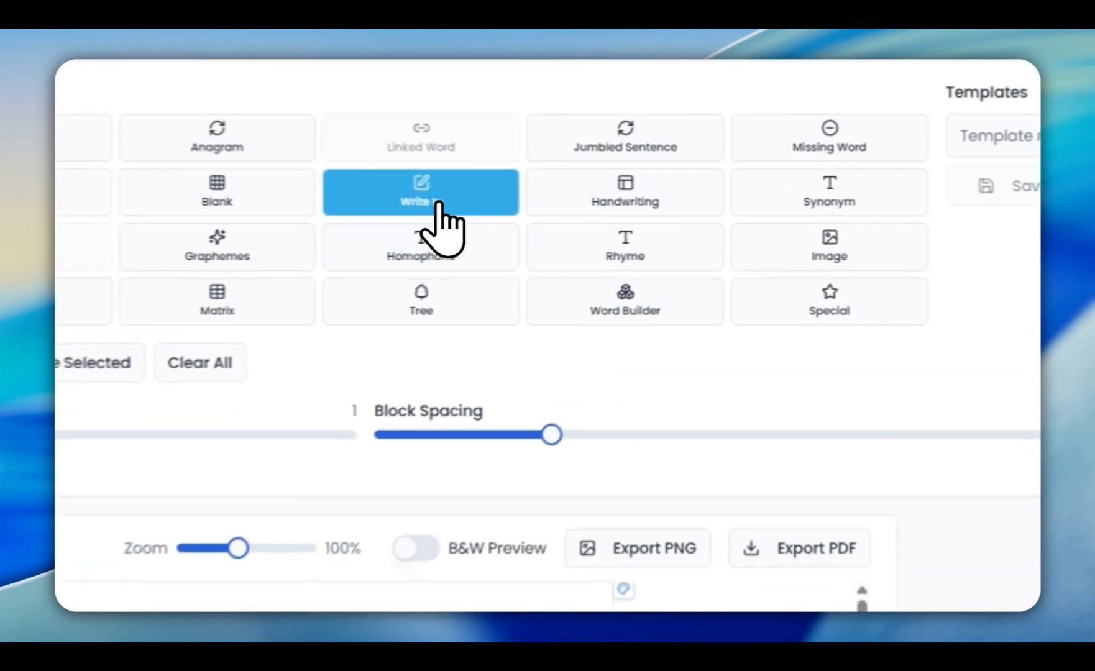
scroll(664, 373, "down", 3)
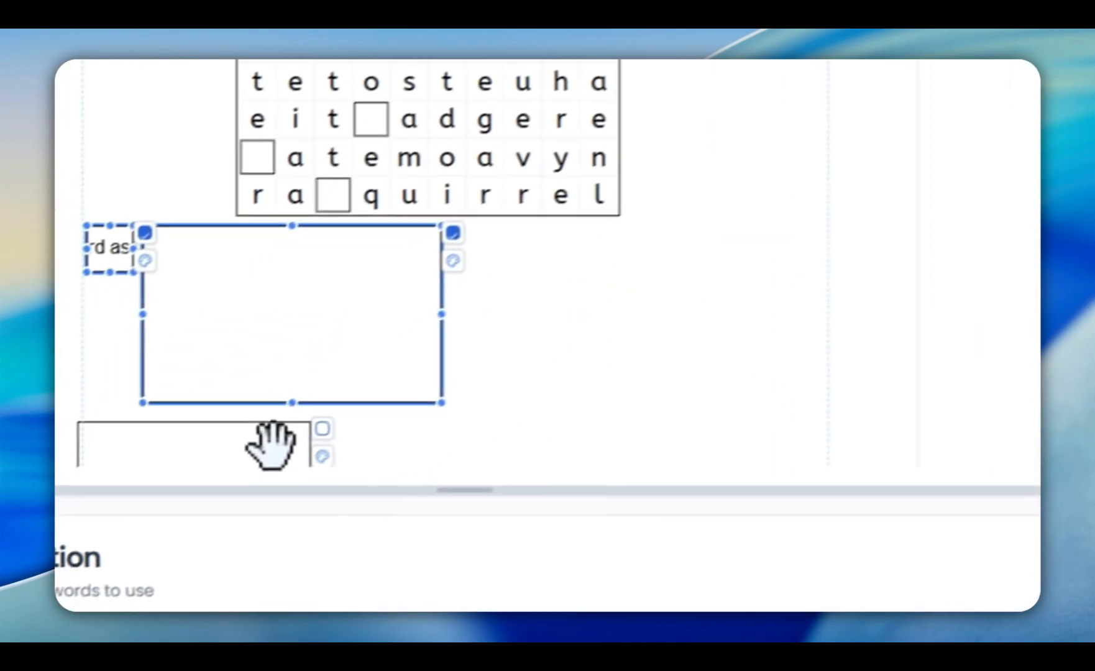
left_click_drag(271, 445, 700, 244)
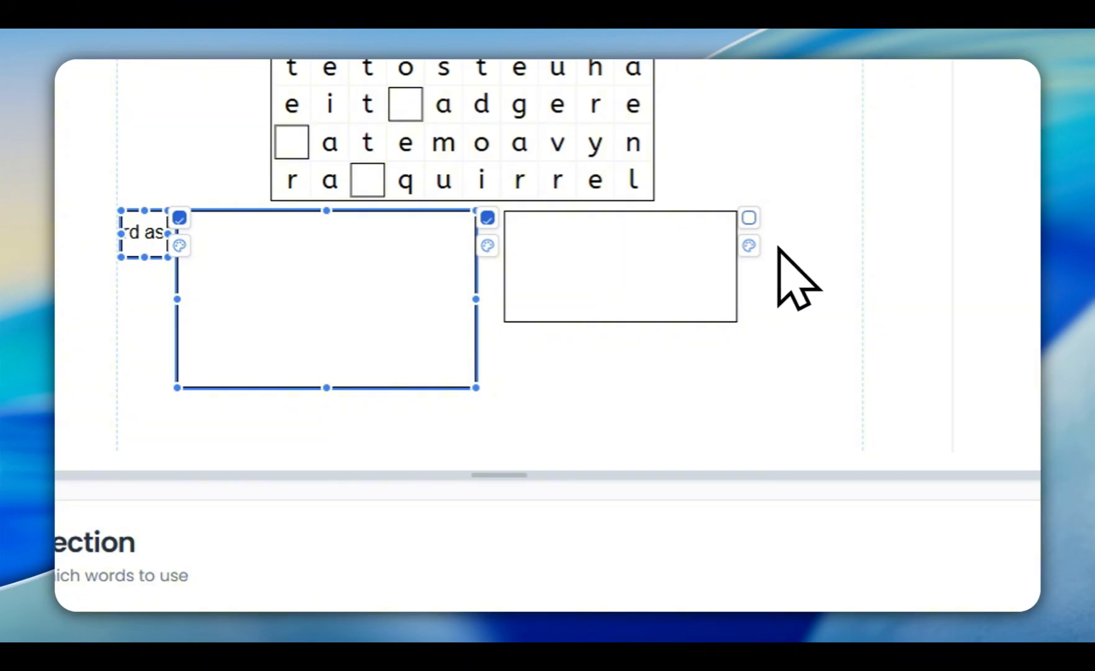
Step: Add a Spelling Die element and fit it as a small box between the write-in box and the right page margin
scroll(959, 219, "up", 5)
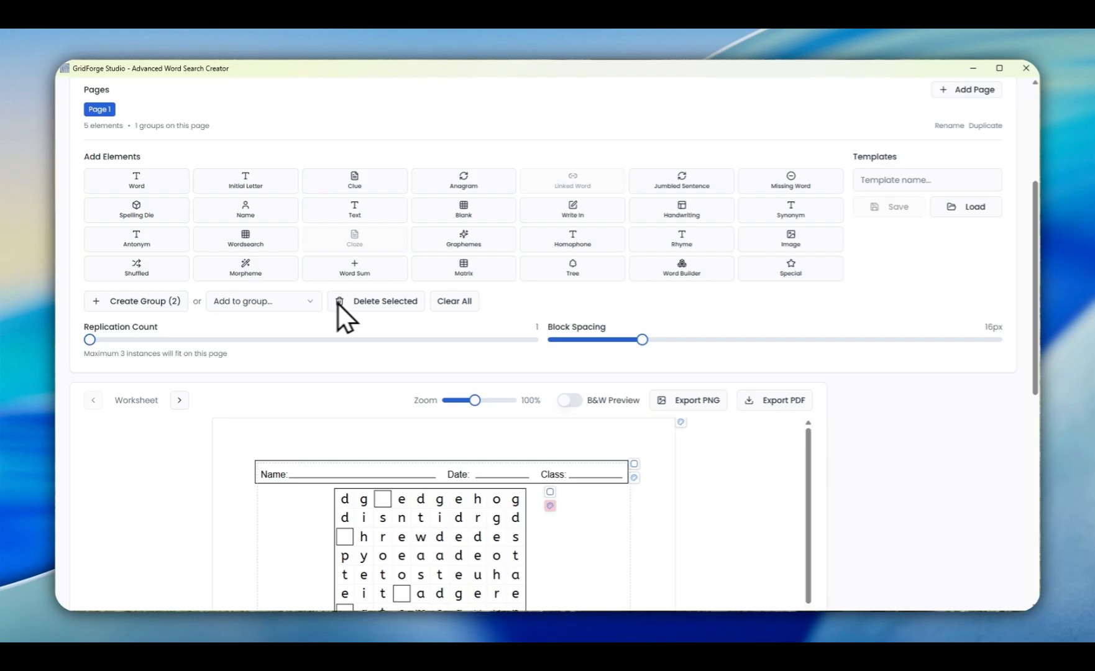
left_click(152, 214)
scroll(272, 248, "down", 7)
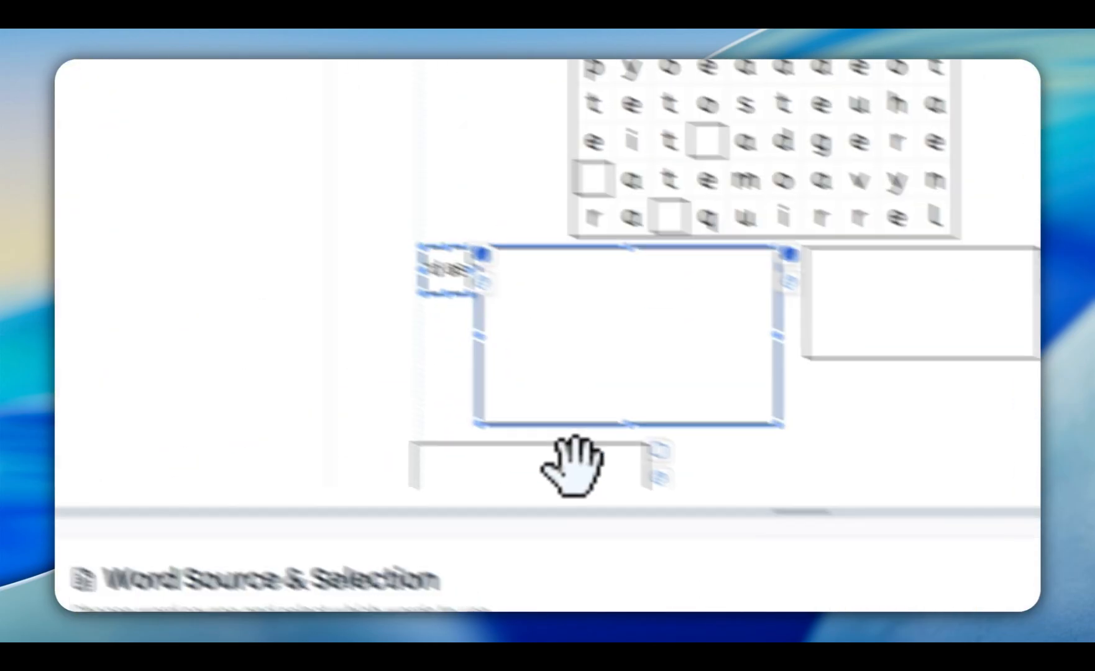
left_click_drag(615, 486, 783, 283)
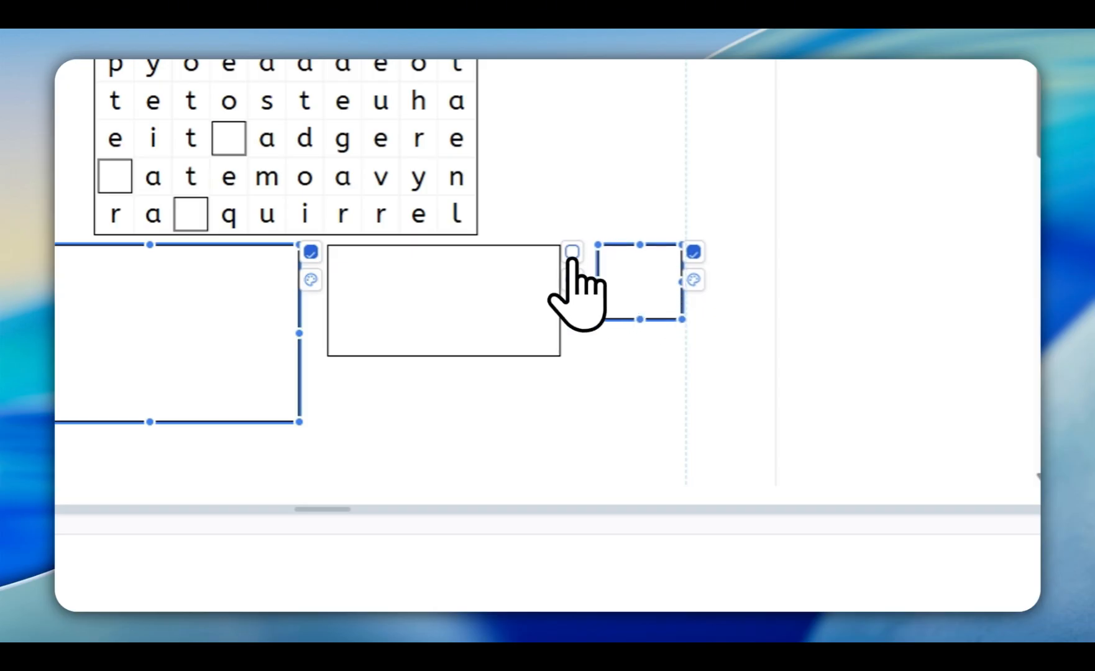
Step: Group the initial letter, image, write-in and spelling die boxes beneath the grid
scroll(338, 324, "up", 7)
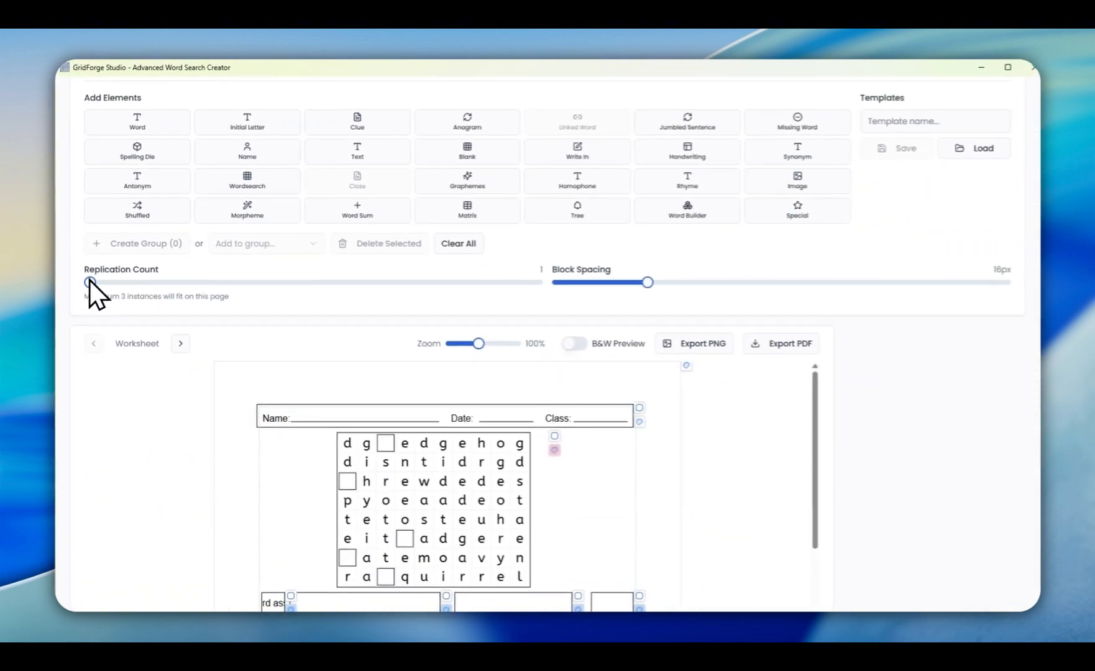
scroll(390, 326, "down", 4)
scroll(878, 420, "down", 3)
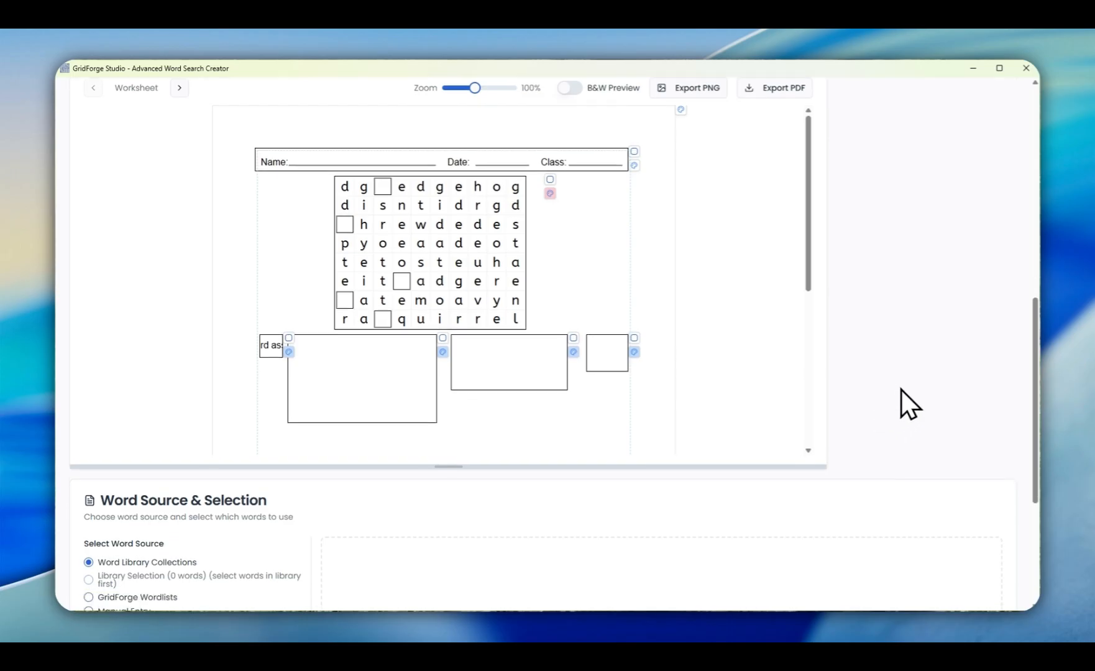
scroll(773, 383, "up", 2)
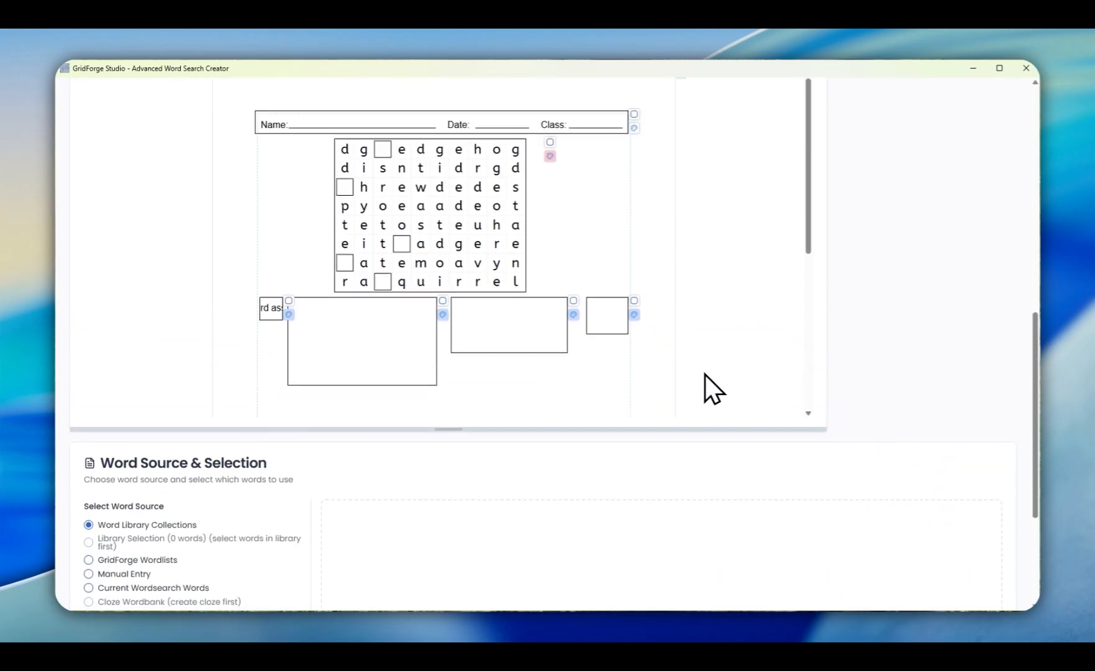
Step: Deactivate the Wordsearch 1 group so that only Group 2 remains active
scroll(727, 371, "down", 2)
scroll(727, 371, "up", 1)
scroll(728, 371, "down", 3)
scroll(777, 382, "down", 5)
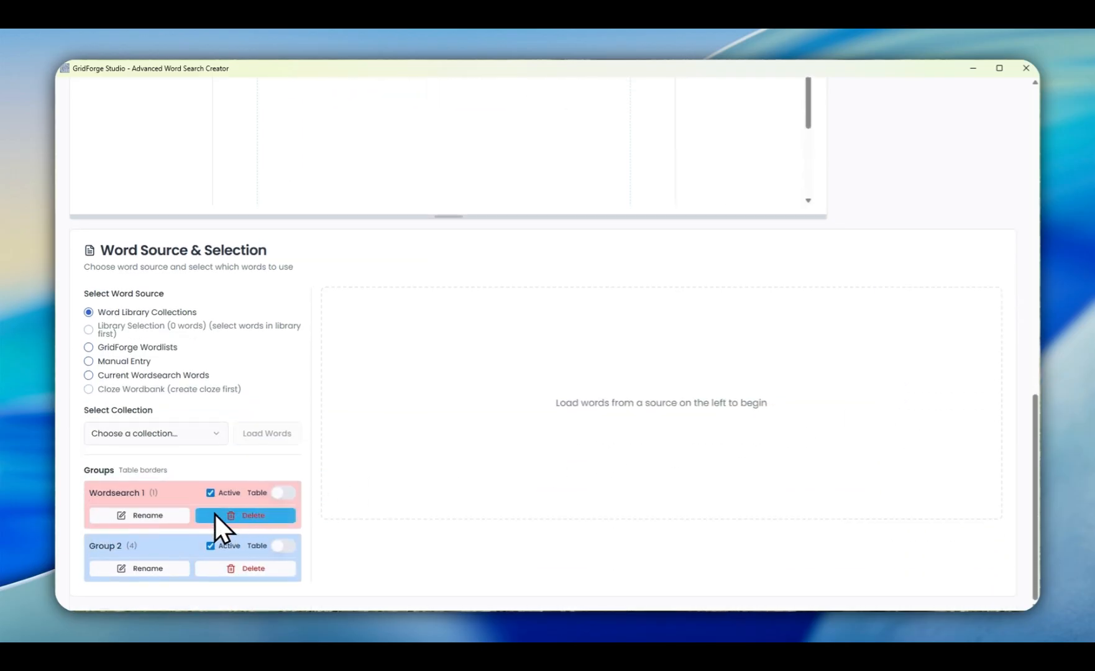
left_click(211, 492)
Step: Select the image box in the grouped row beneath the grid and set the replication count to 5
scroll(402, 450, "up", 5)
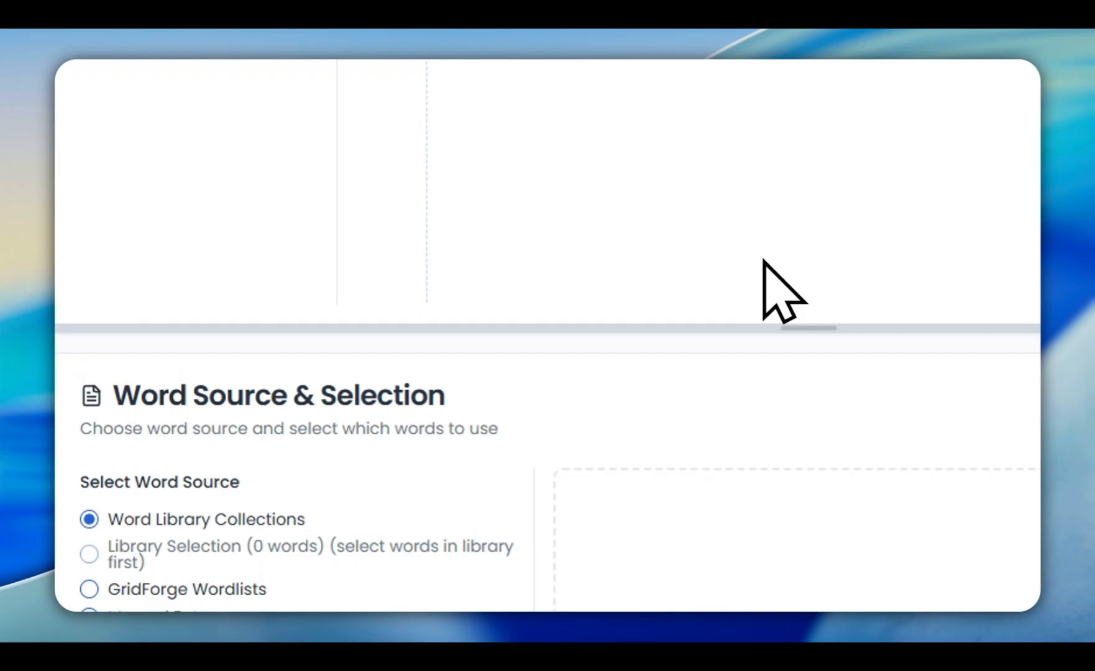
scroll(763, 259, "up", 4)
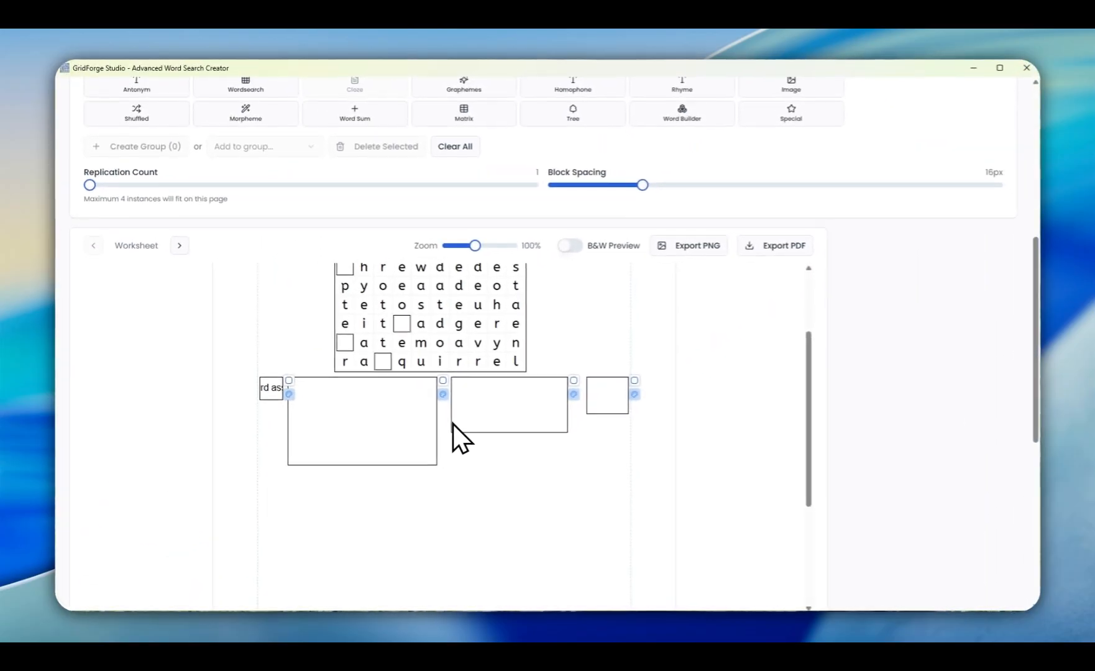
scroll(453, 423, "up", 3)
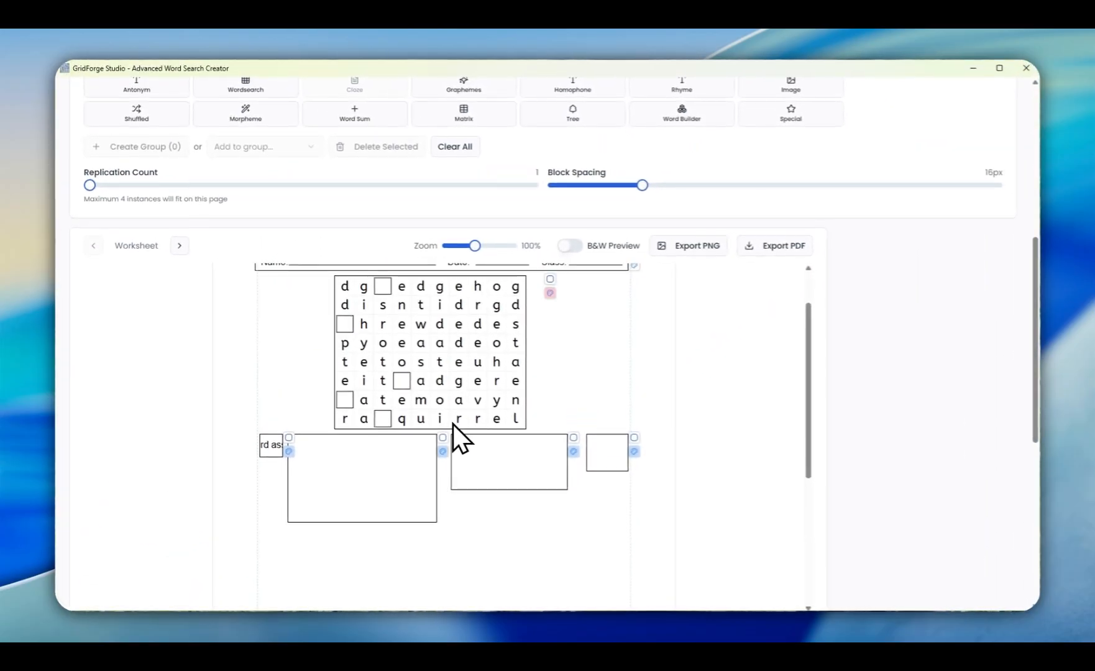
scroll(455, 429, "down", 5)
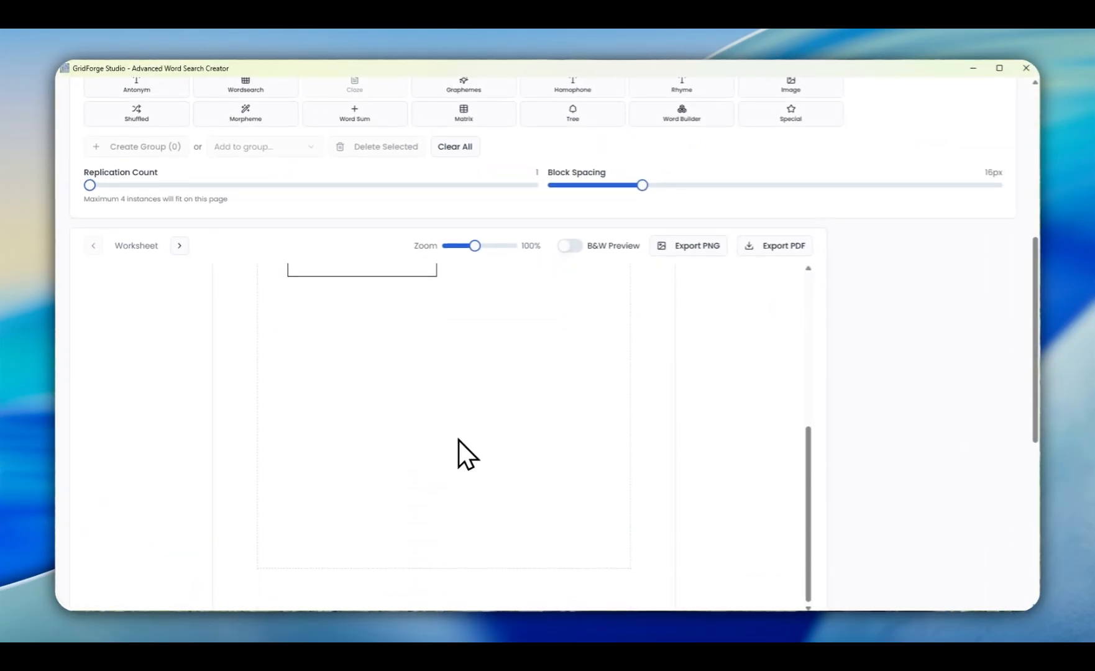
scroll(459, 439, "up", 3)
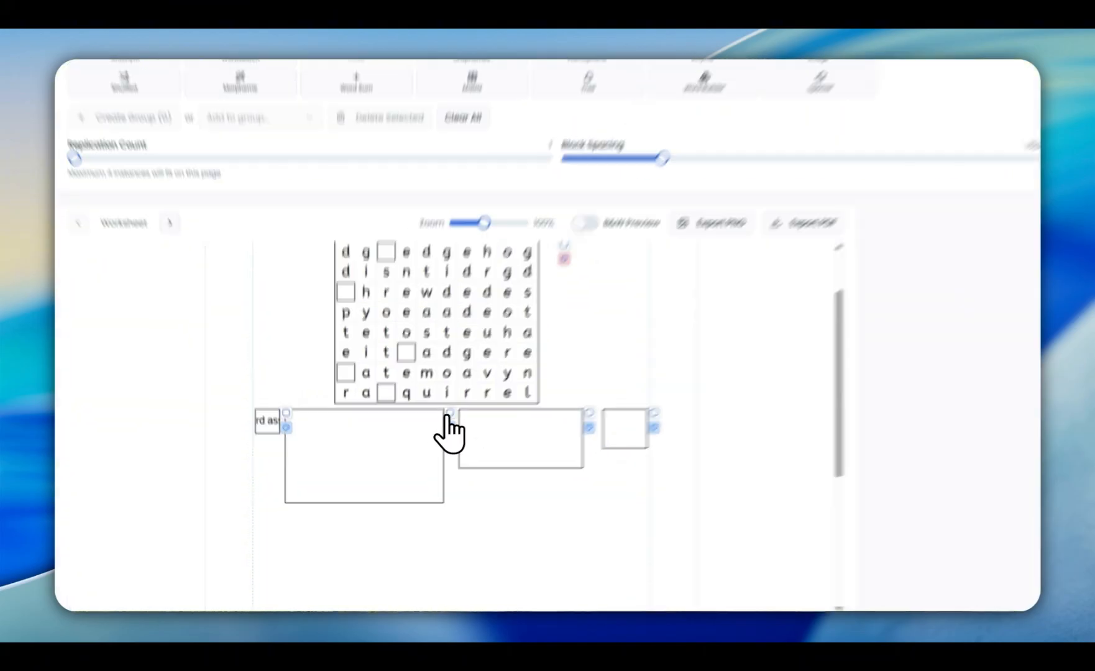
left_click(442, 424)
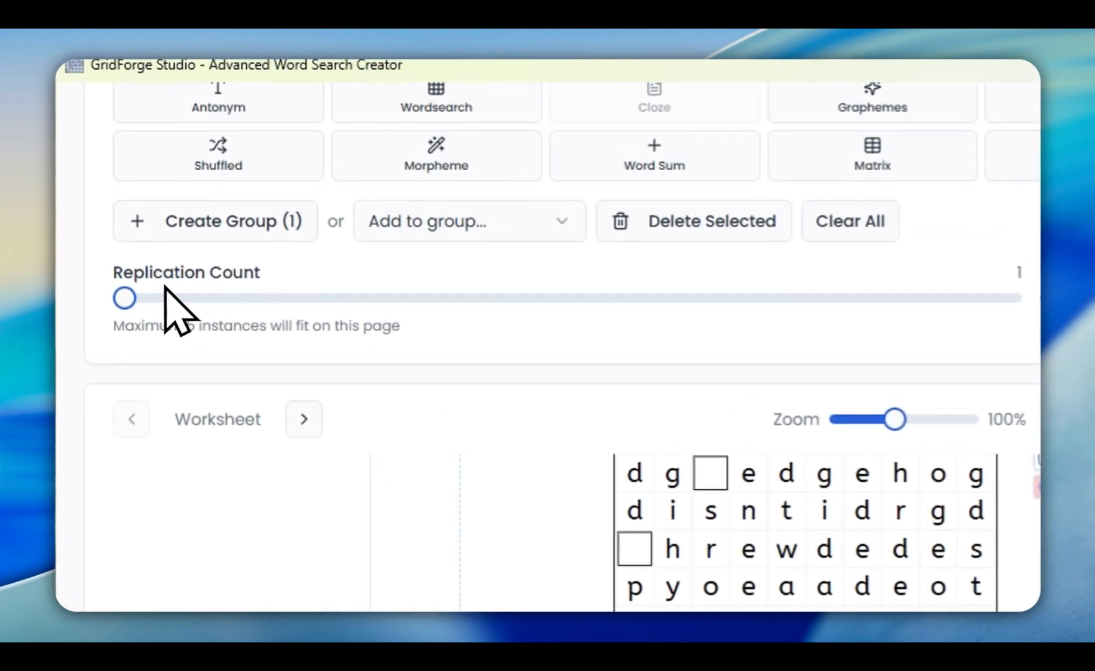
left_click(243, 290)
left_click_drag(366, 287, 738, 347)
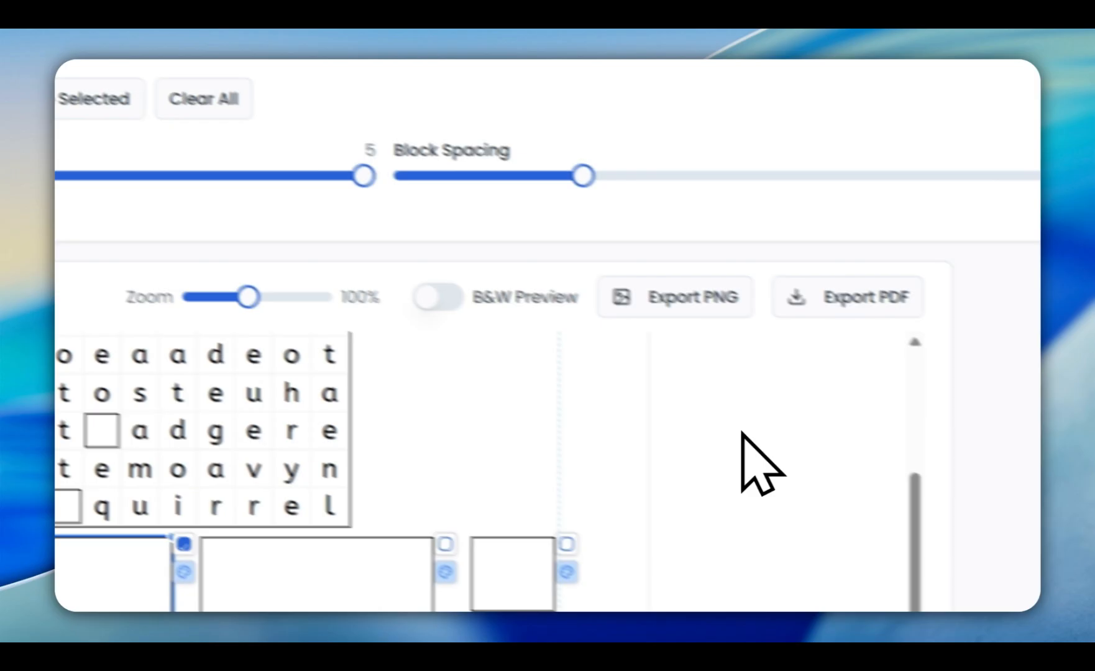
Step: Shrink the replicated image boxes slightly in width and height to bring the five rows closer together on the page
scroll(741, 433, "down", 10)
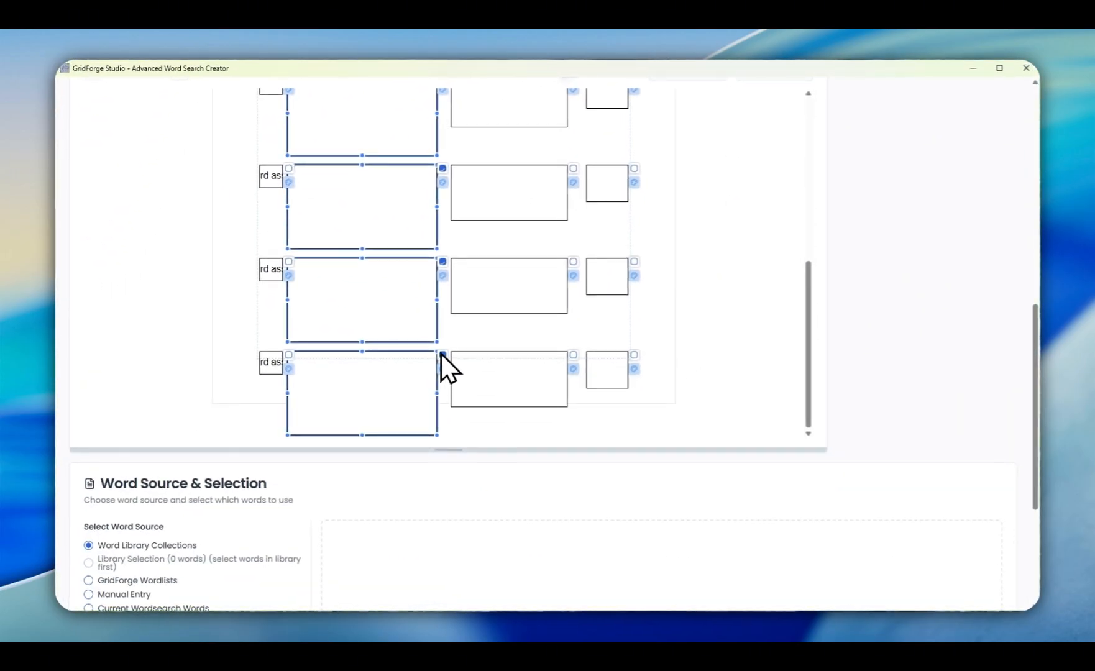
scroll(770, 323, "up", 3)
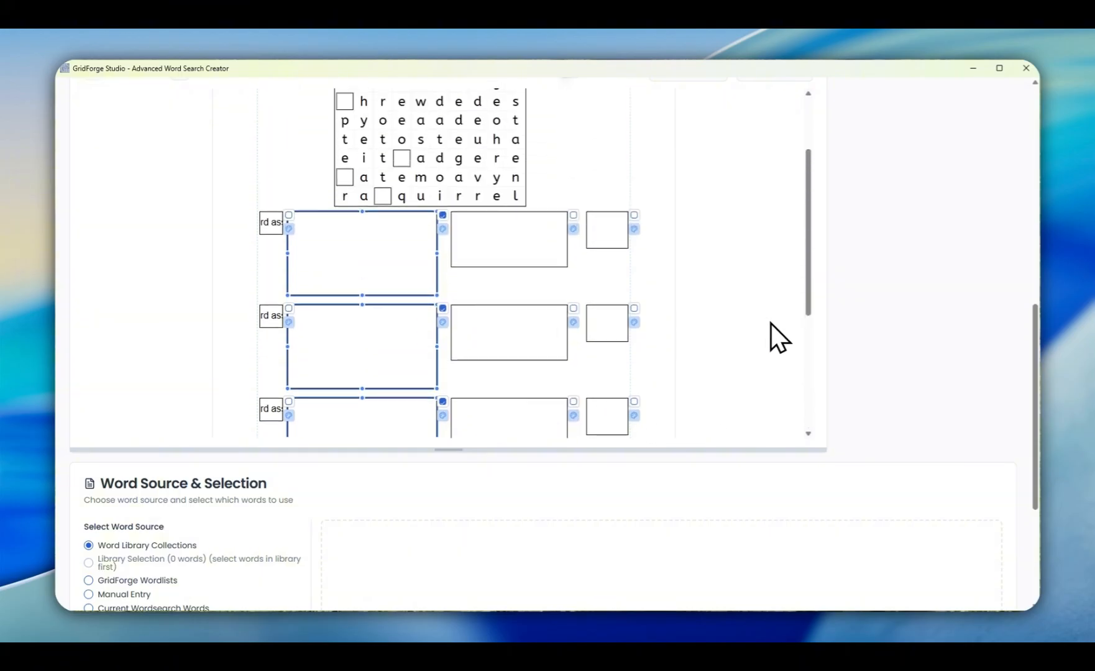
left_click_drag(435, 297, 430, 282)
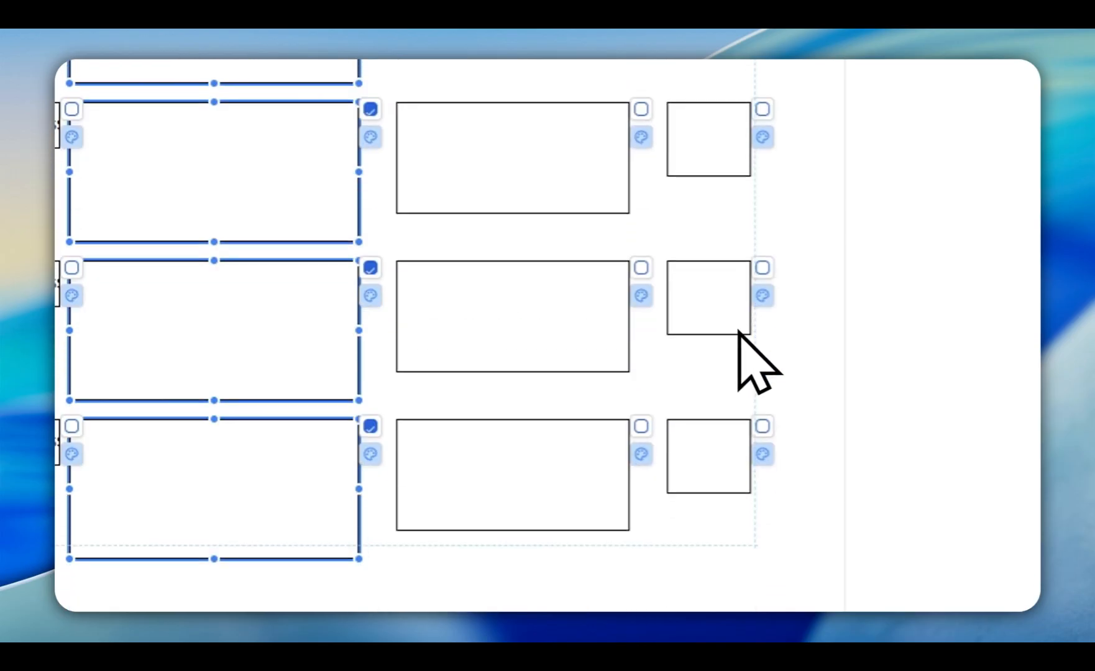
scroll(732, 335, "up", 1)
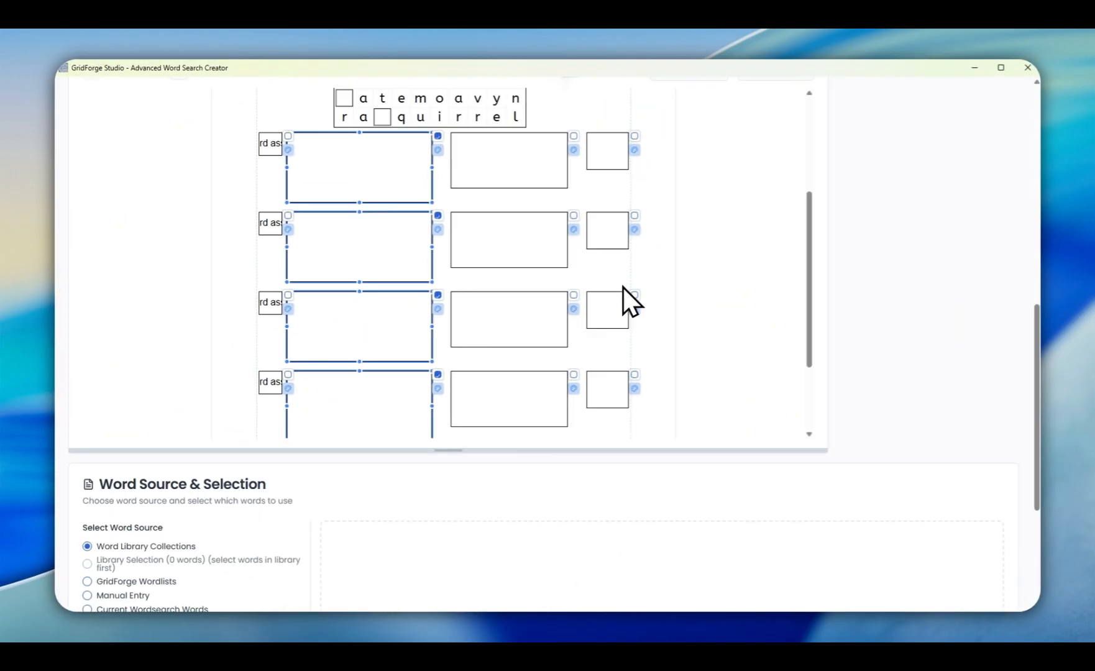
scroll(622, 287, "up", 4)
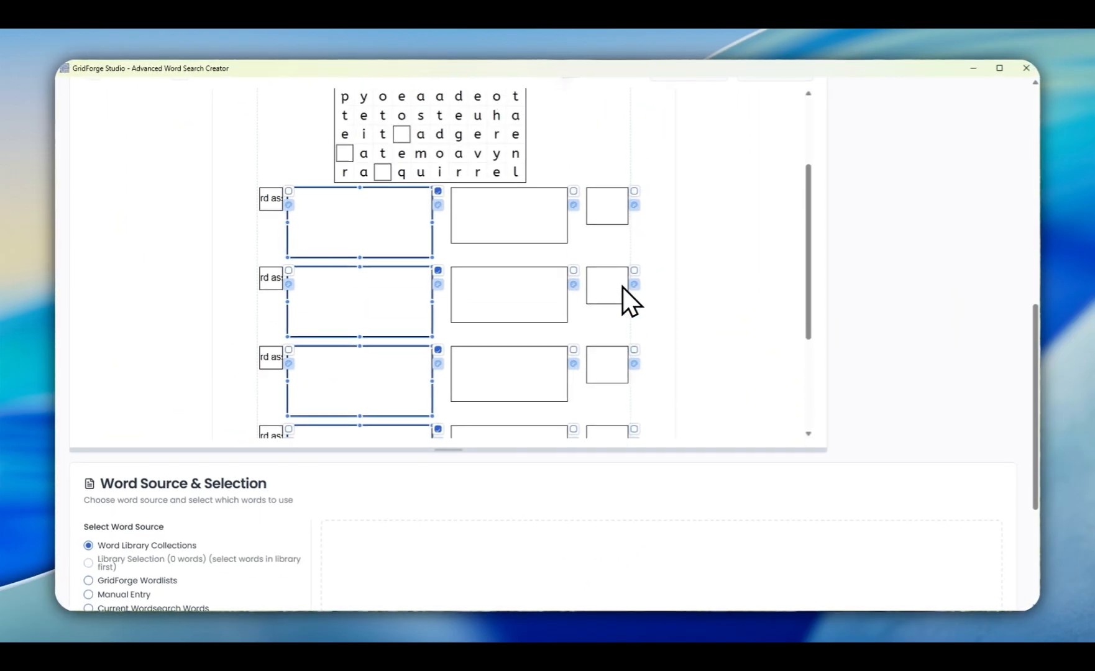
scroll(622, 287, "down", 4)
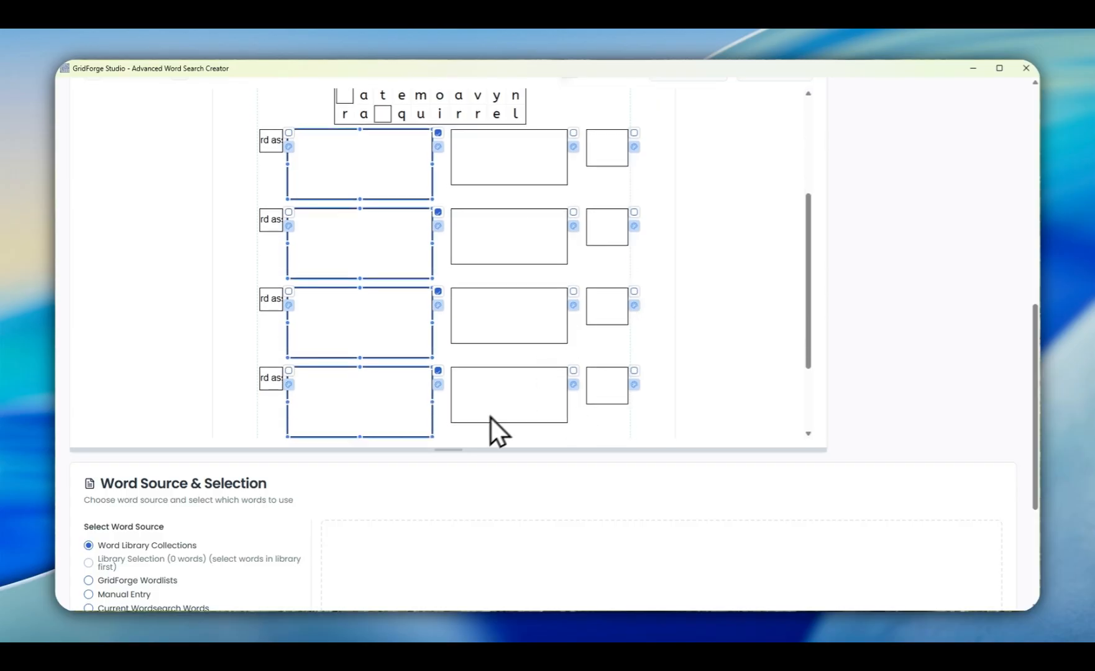
Step: Load the current wordsearch words as the word source and assign badger, bat, hedgehog, shrew and squirrel to the rows
scroll(424, 475, "down", 4)
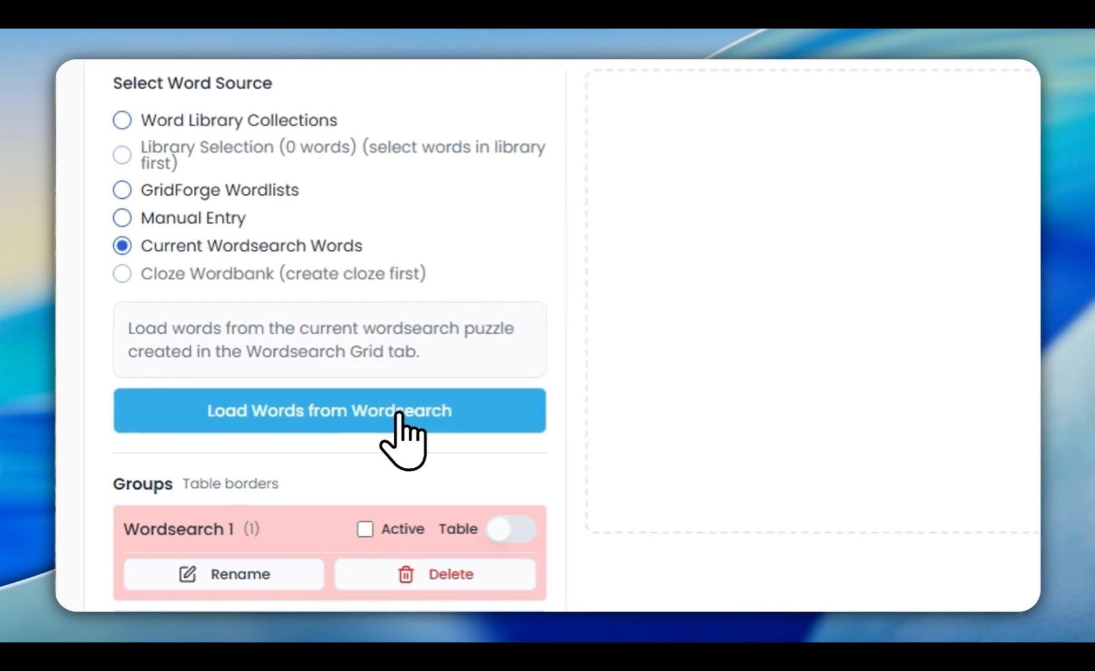
left_click(398, 416)
left_click(631, 315)
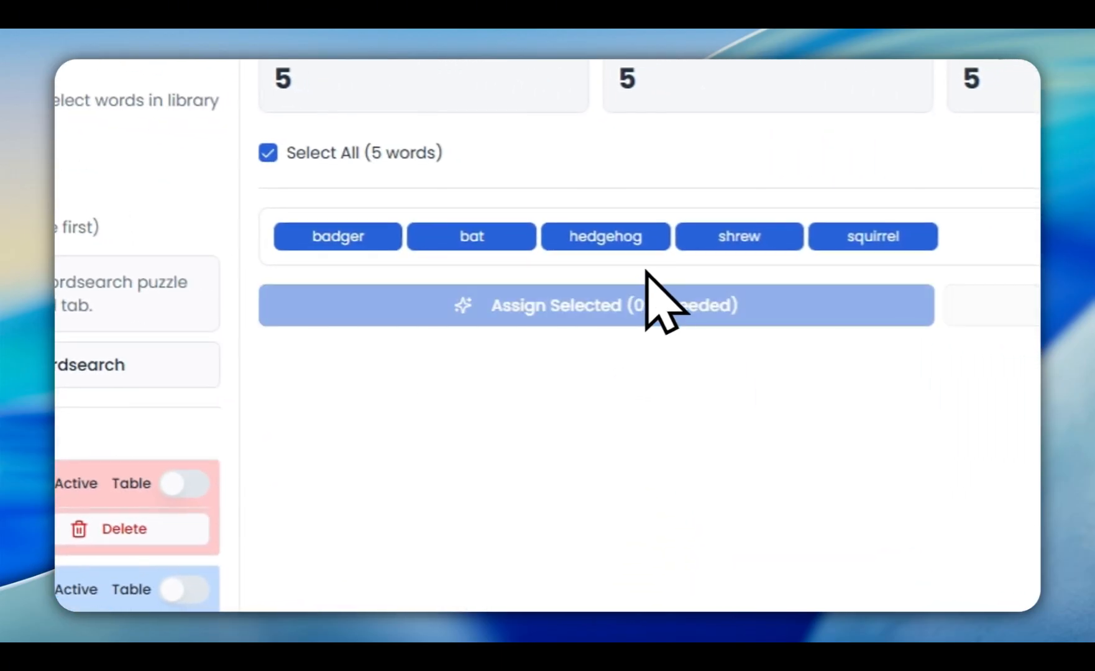
scroll(767, 397, "down", 3)
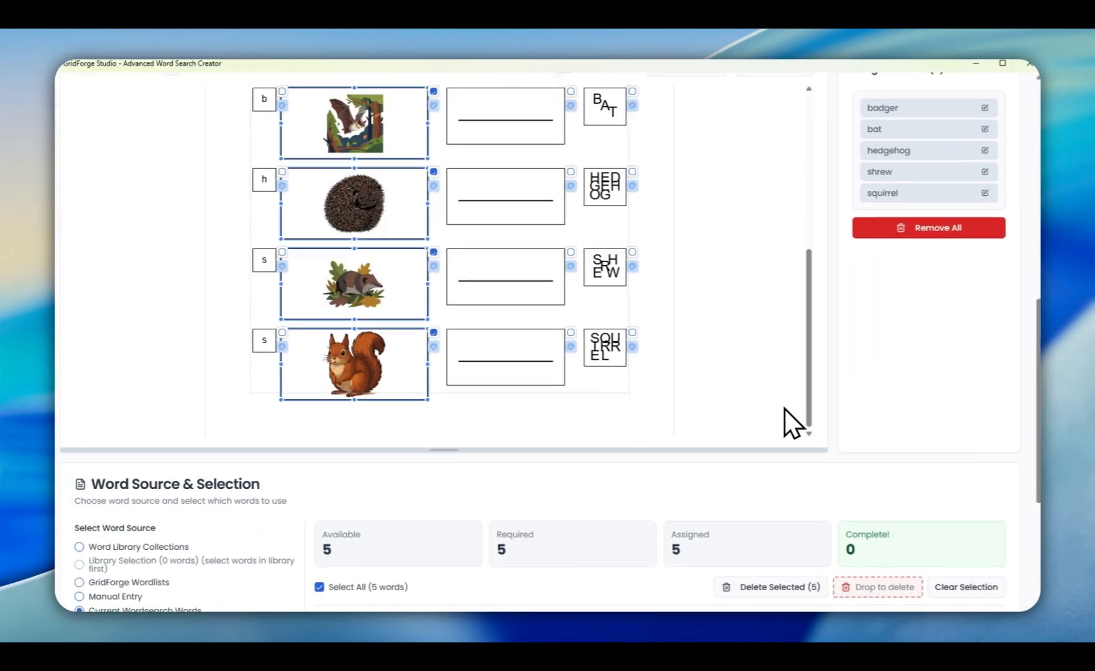
Step: Set the font weight of the initial letter boxes to Bold
scroll(789, 401, "up", 1)
scroll(818, 344, "up", 3)
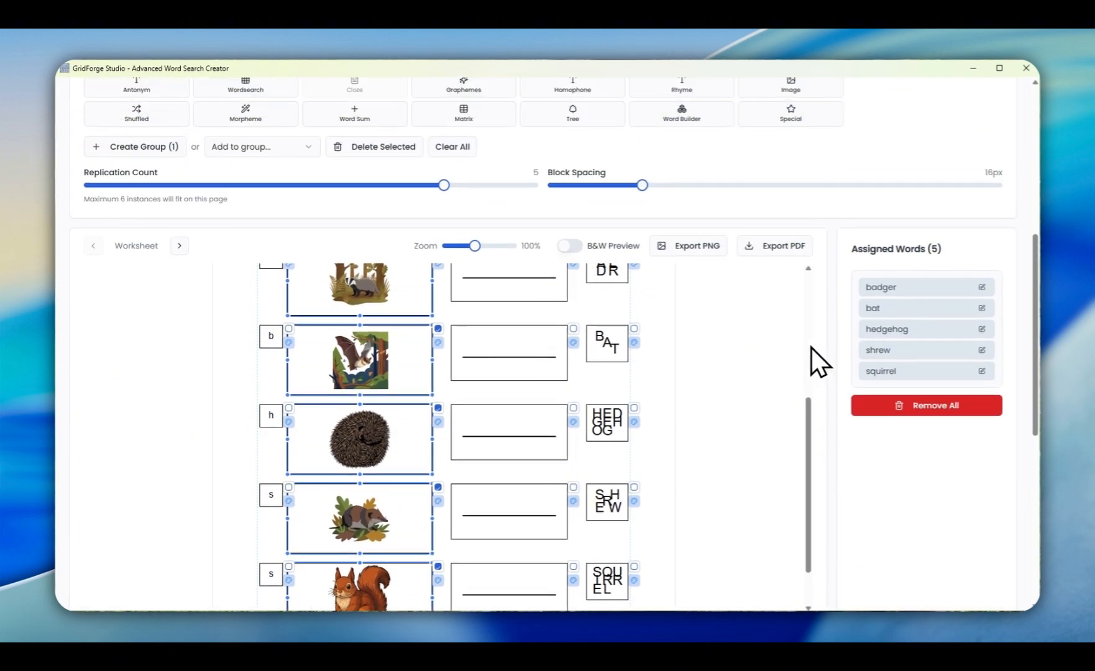
scroll(745, 357, "up", 3)
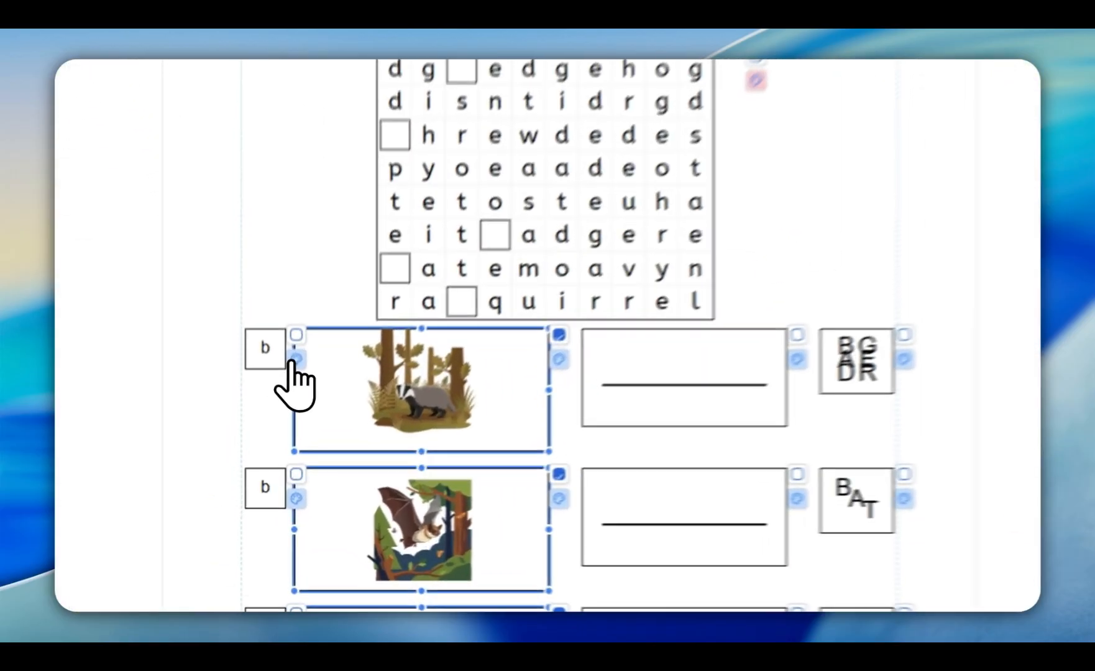
scroll(745, 454, "down", 4)
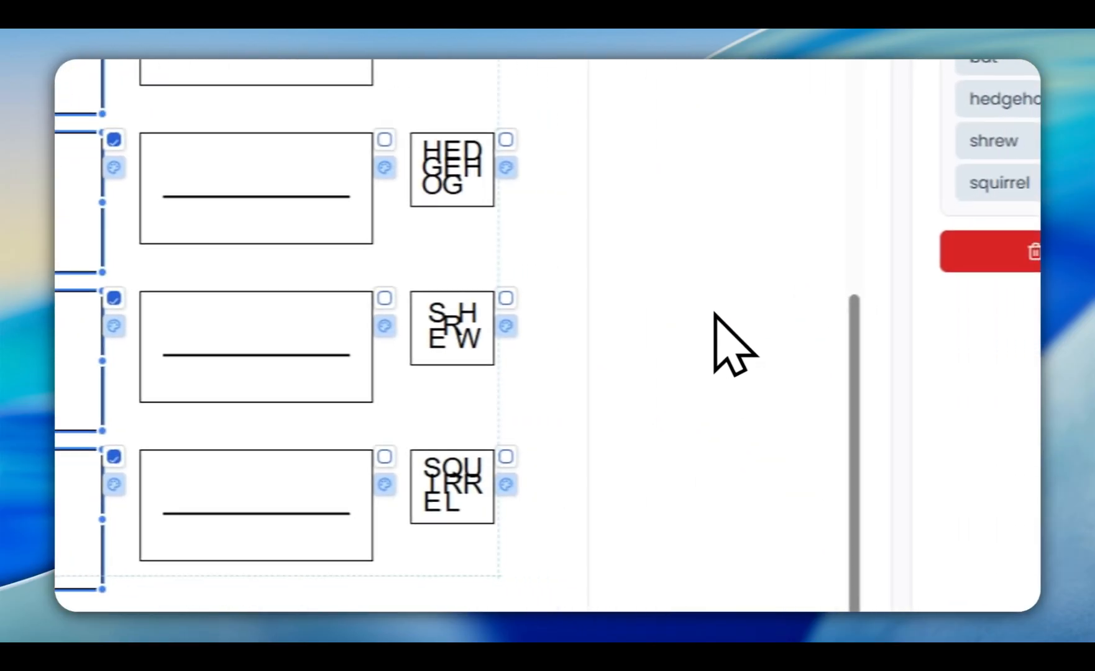
scroll(713, 312, "down", 6)
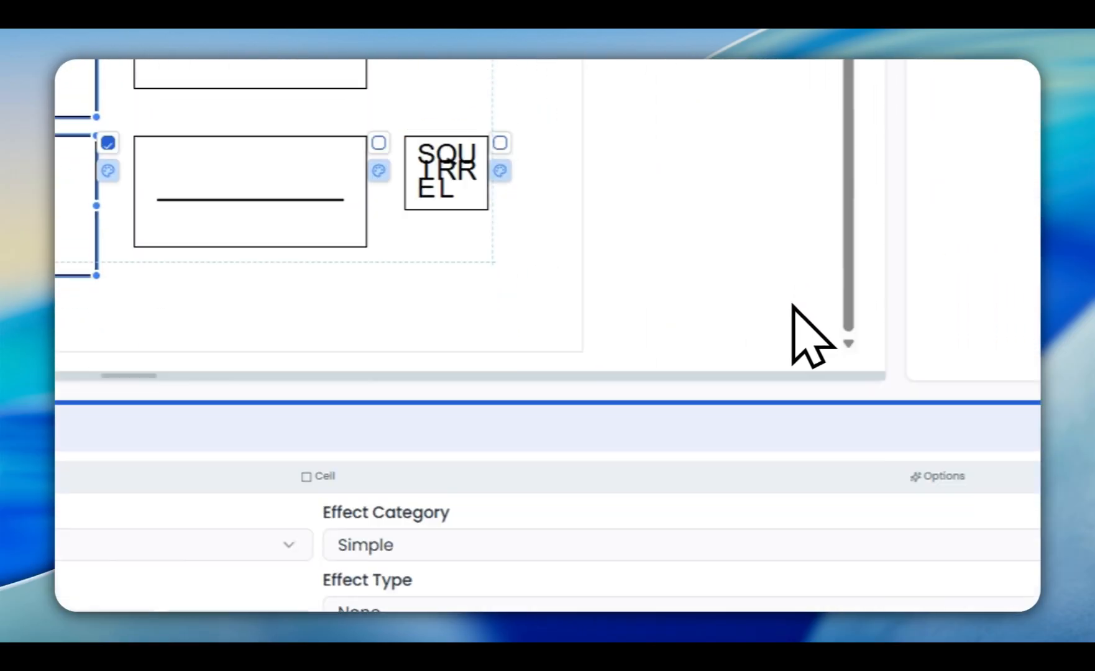
left_click(404, 338)
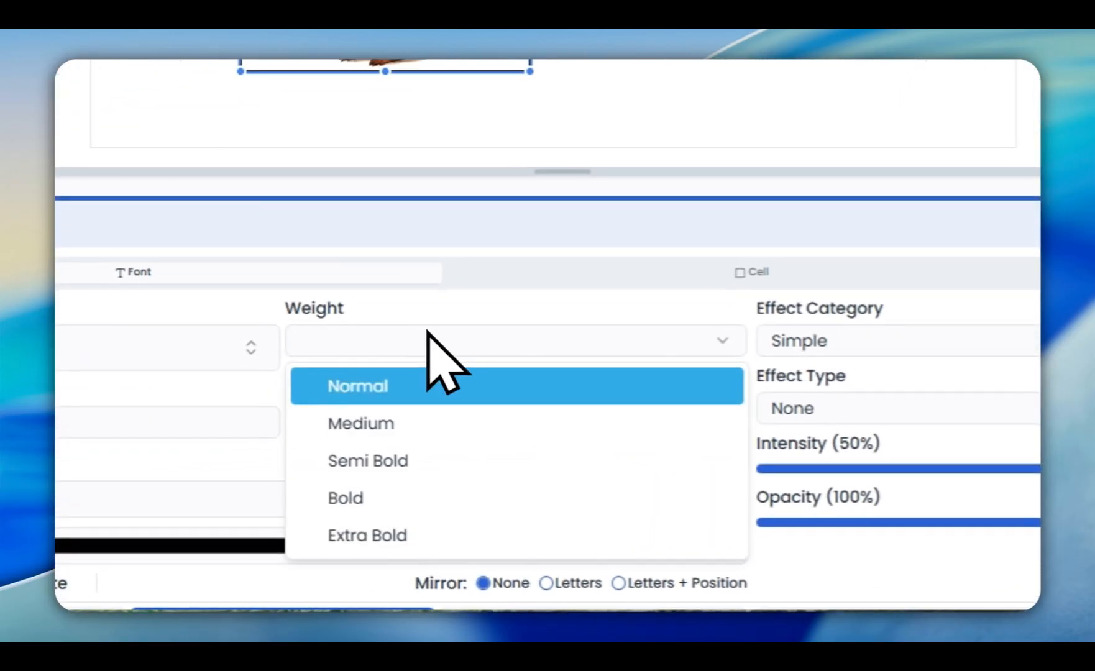
left_click(355, 491)
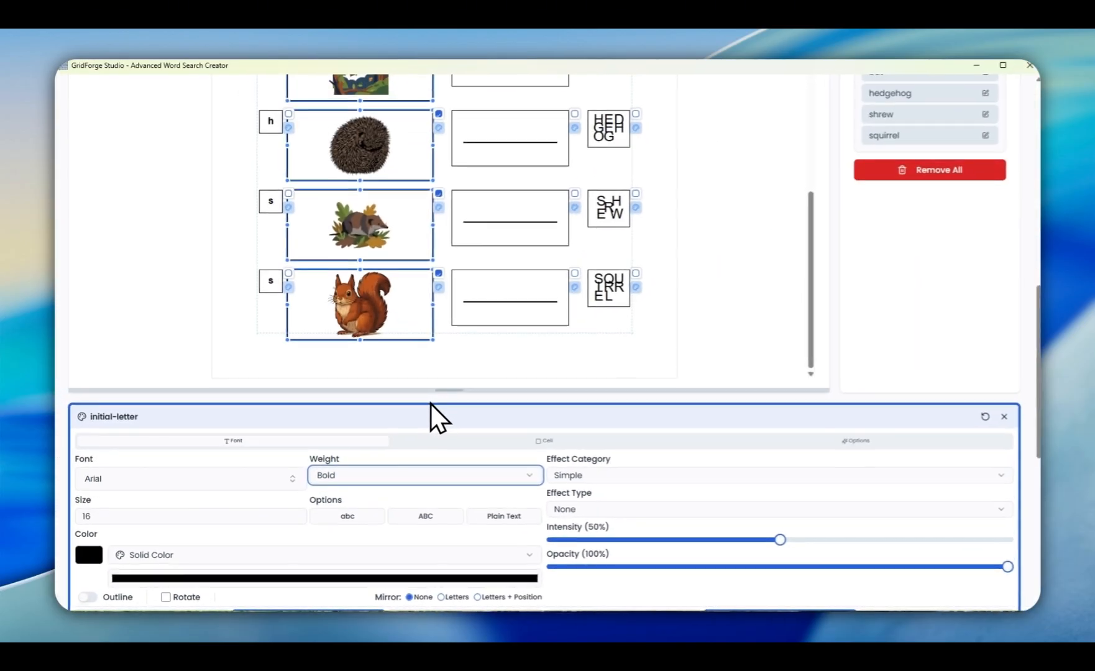
Step: Select the spelling die boxes and style their letters in lowercase with the Finger Paint font
left_click(634, 275)
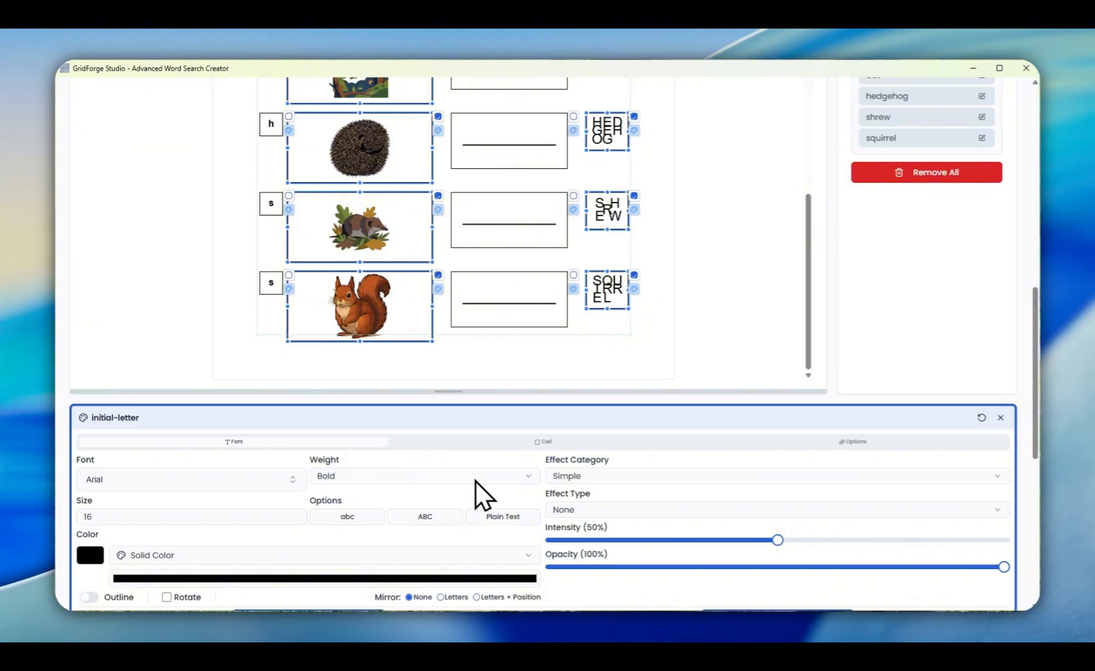
left_click(363, 514)
scroll(317, 510, "down", 2)
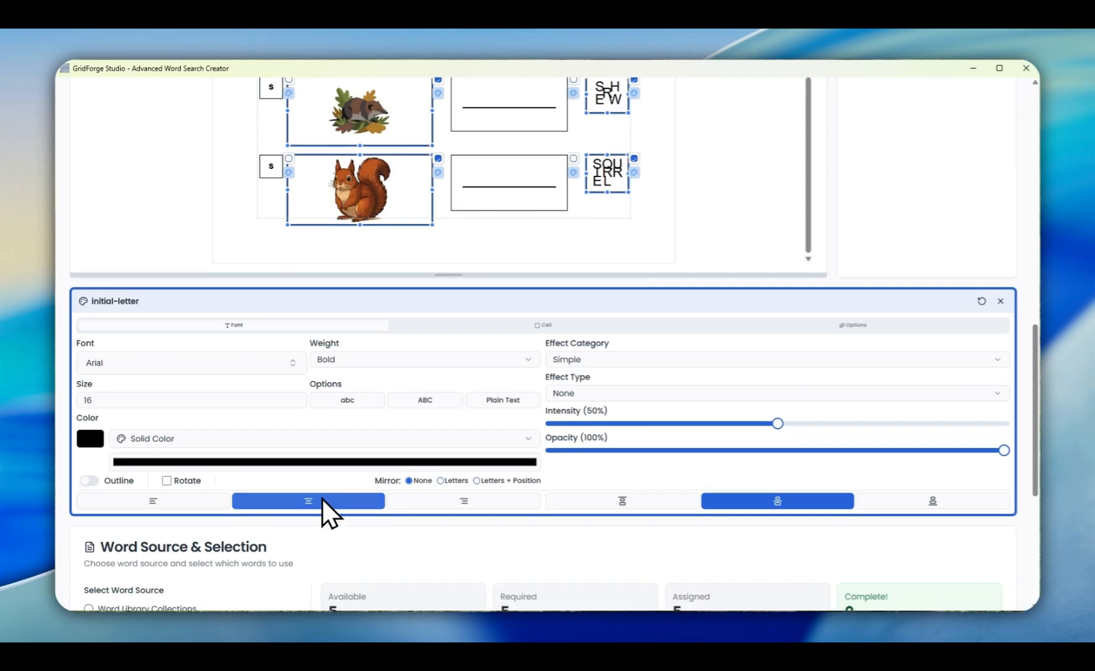
left_click(294, 399)
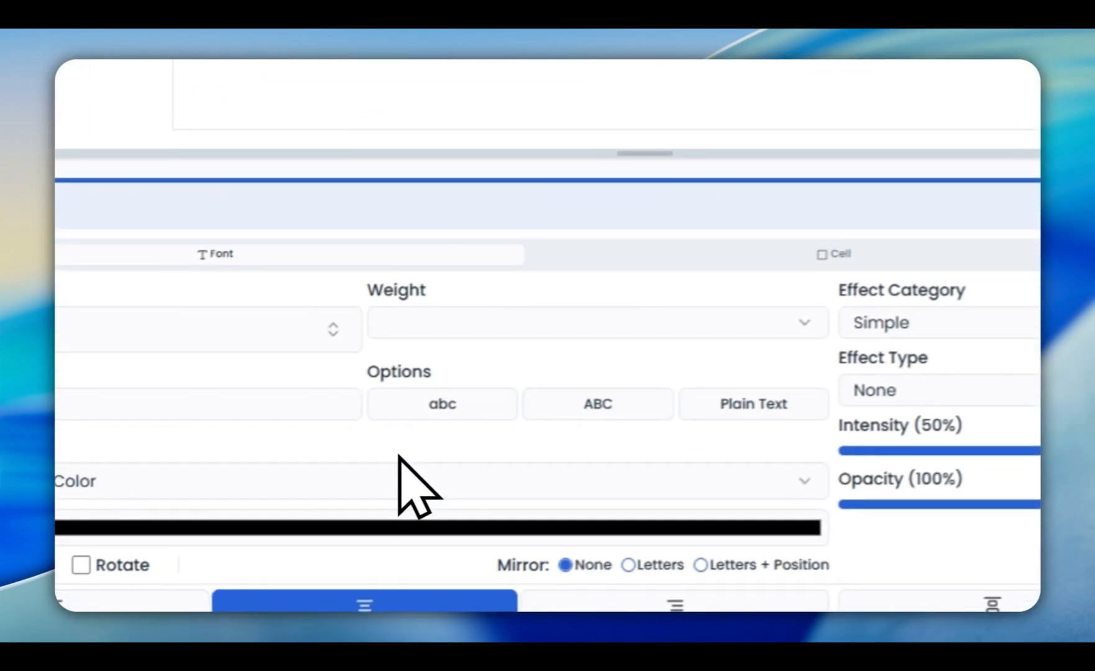
left_click(333, 332)
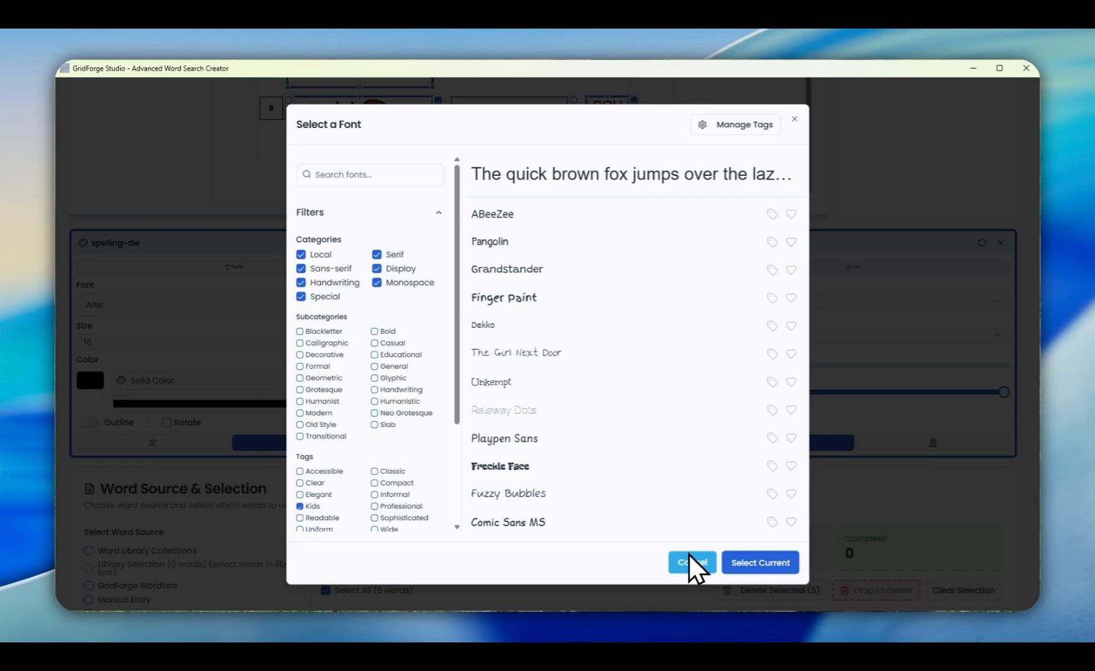
left_click(533, 302)
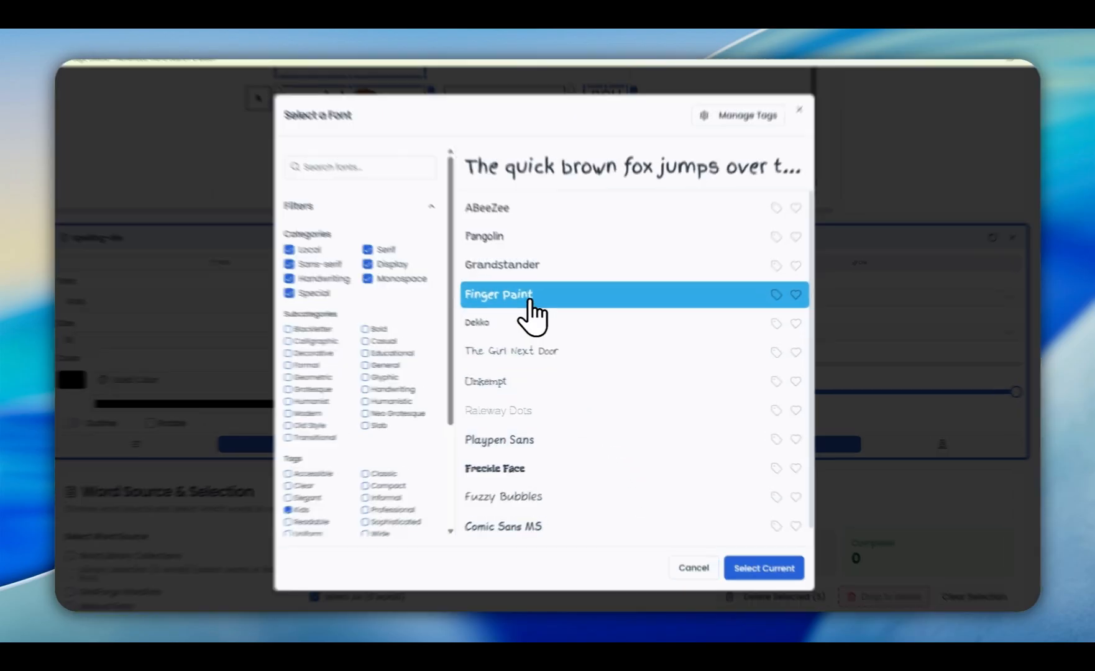
left_click(531, 305)
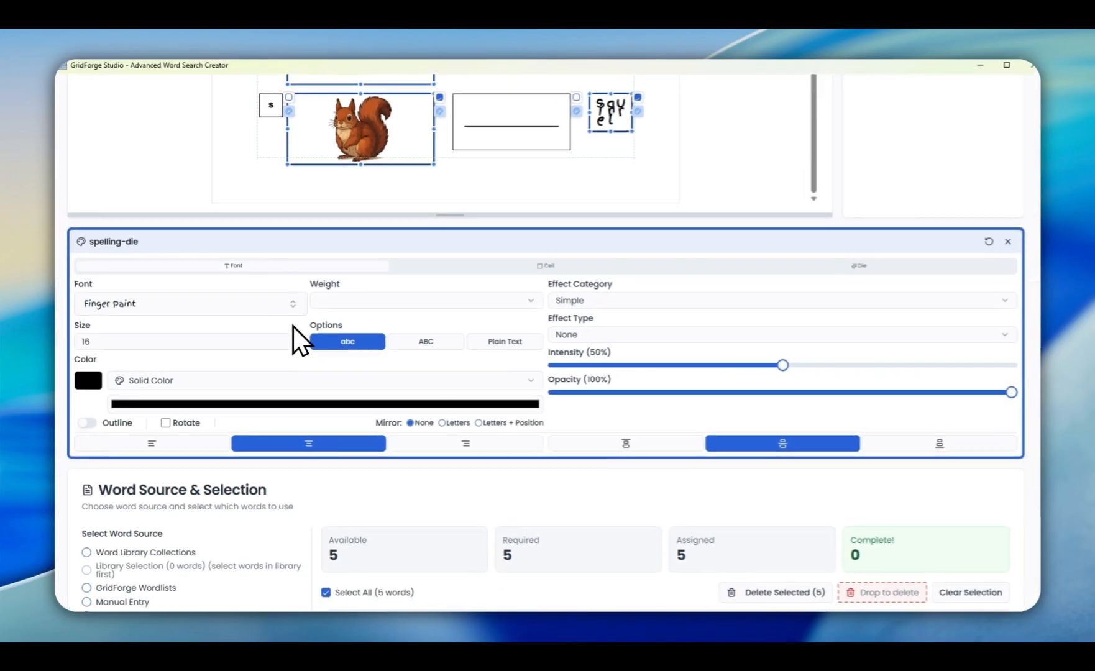
Step: Reduce the font size of the spelling die letters and turn on scrambling for the dice
left_click(295, 343)
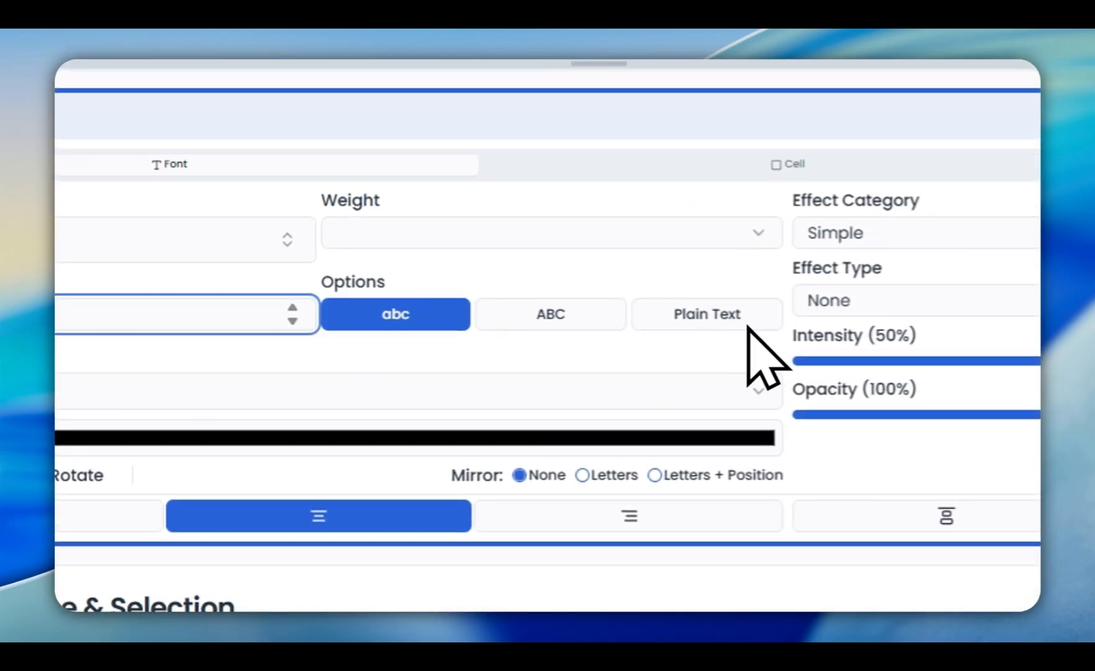
scroll(764, 359, "up", 5)
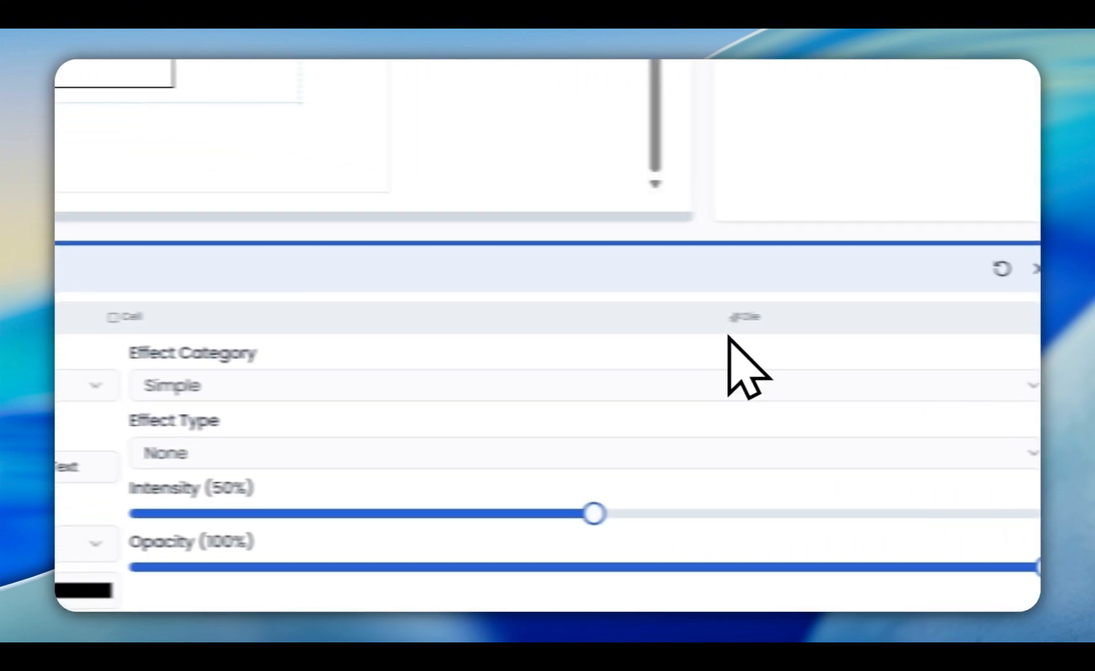
left_click(447, 339)
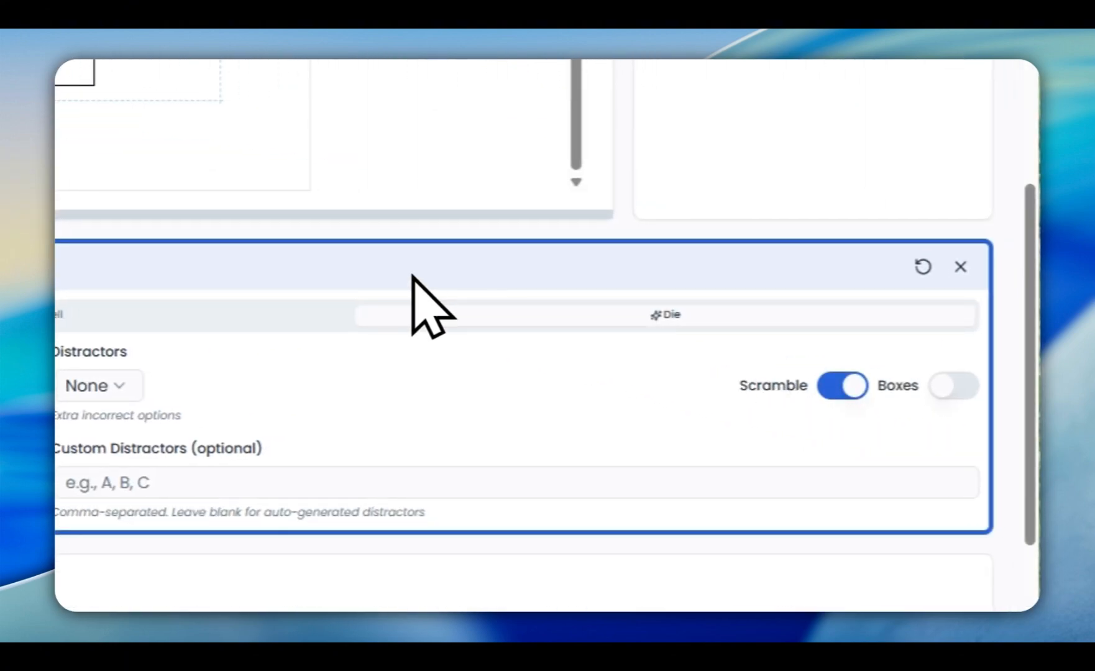
scroll(411, 275, "up", 1)
scroll(713, 354, "up", 1)
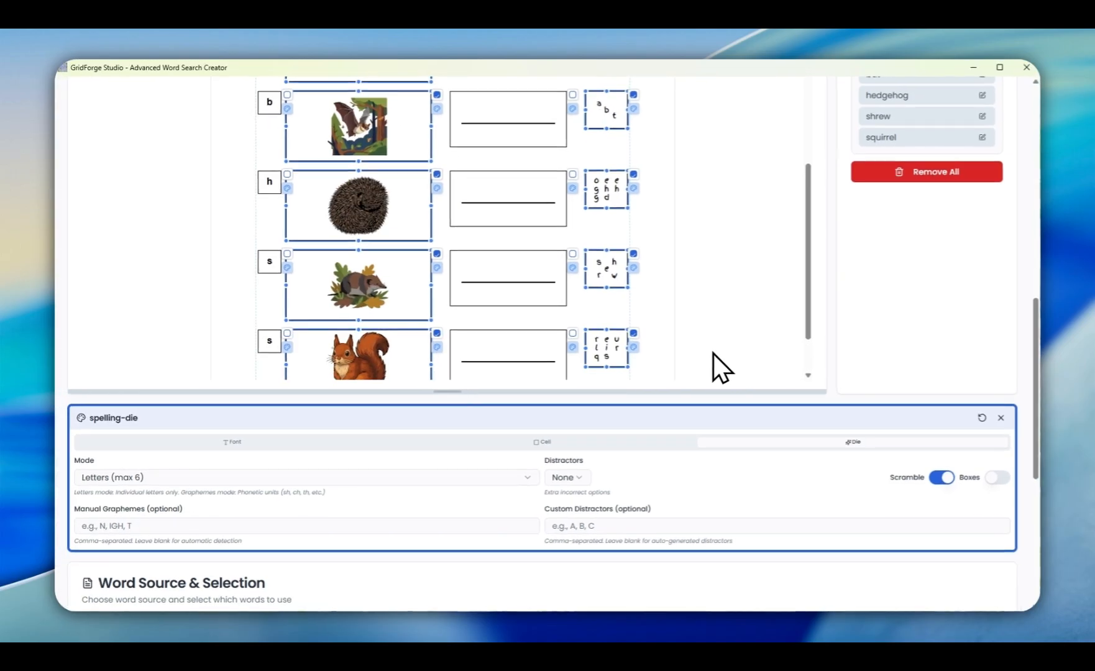
Step: Set the write-in boxes to the Line Per Letter display mode with a 4px gap between lines
scroll(732, 347, "up", 3)
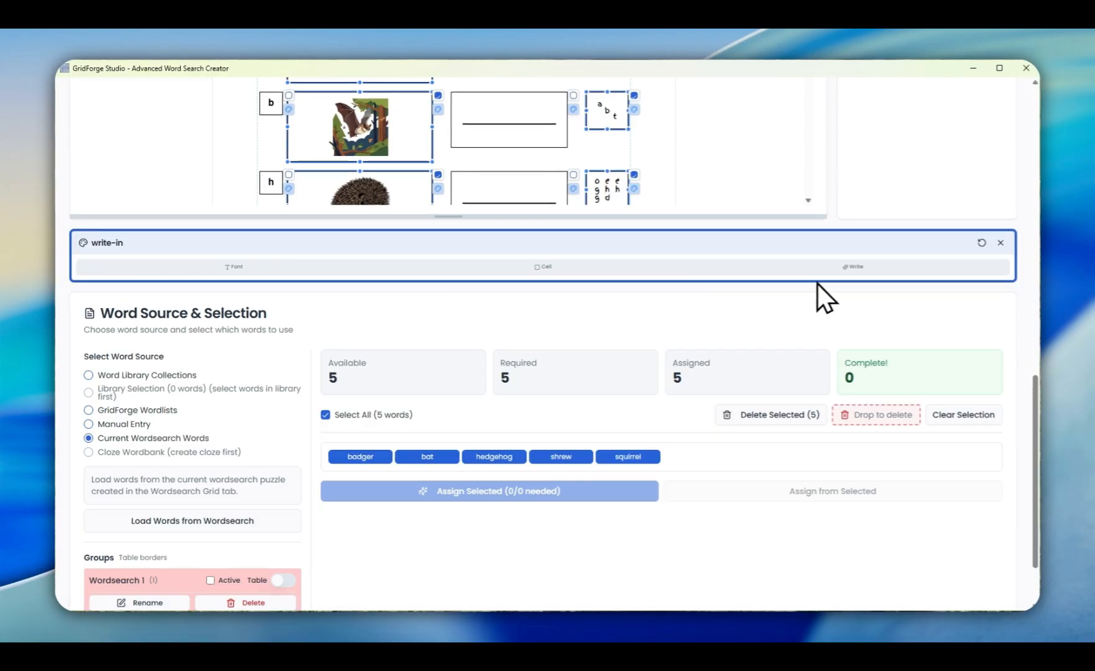
left_click(850, 267)
left_click(524, 302)
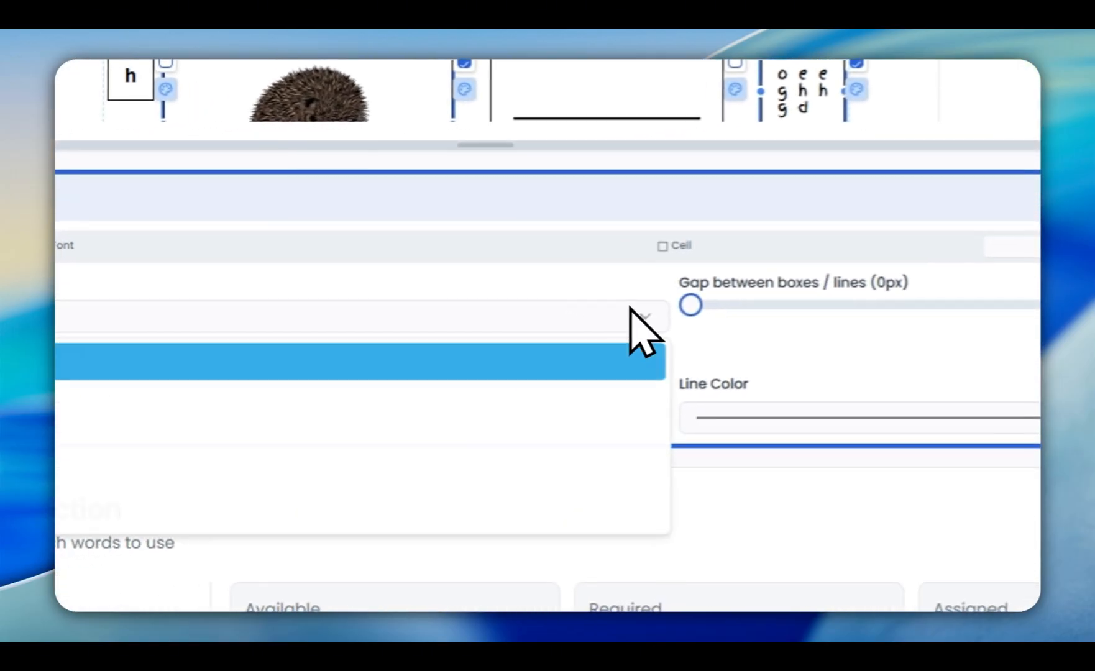
left_click(298, 356)
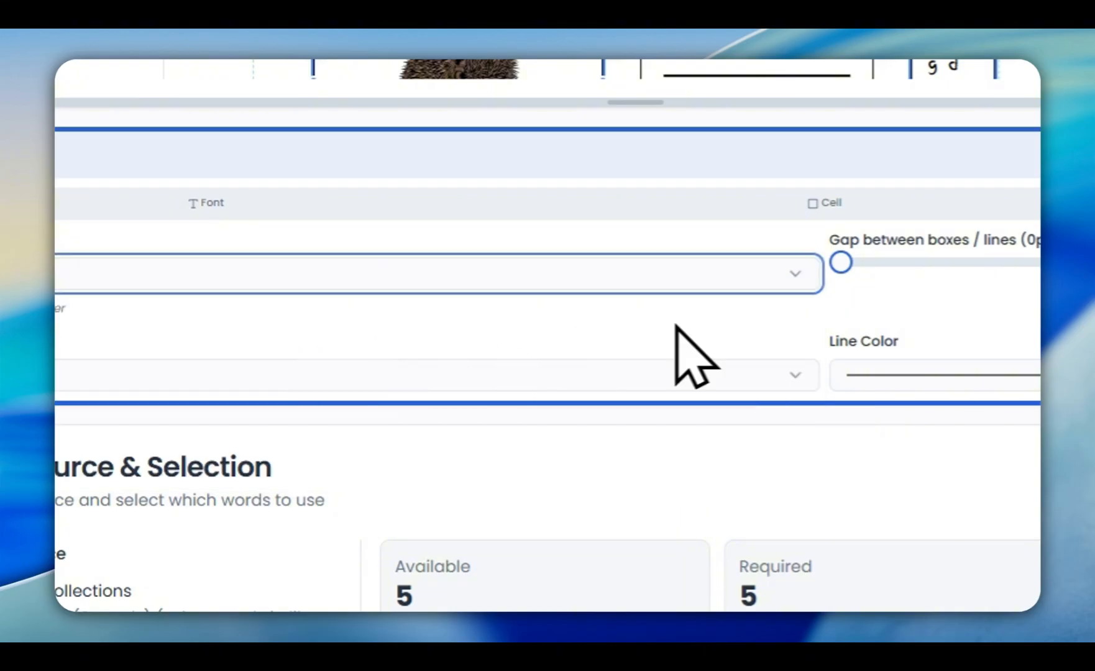
left_click_drag(842, 263, 1019, 263)
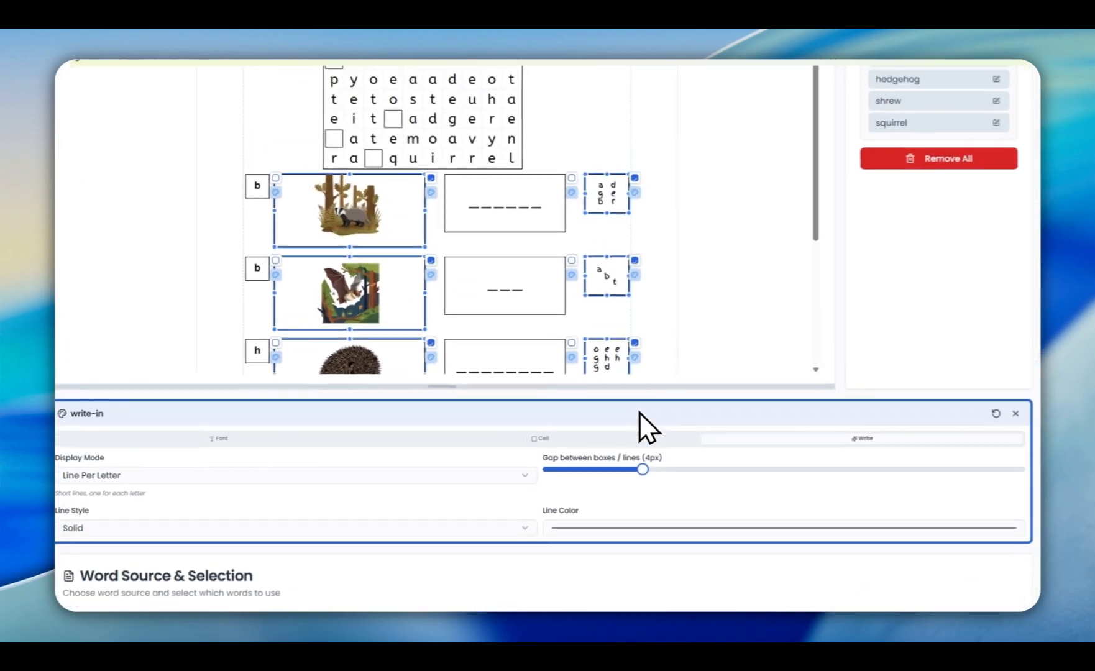
left_click(998, 417)
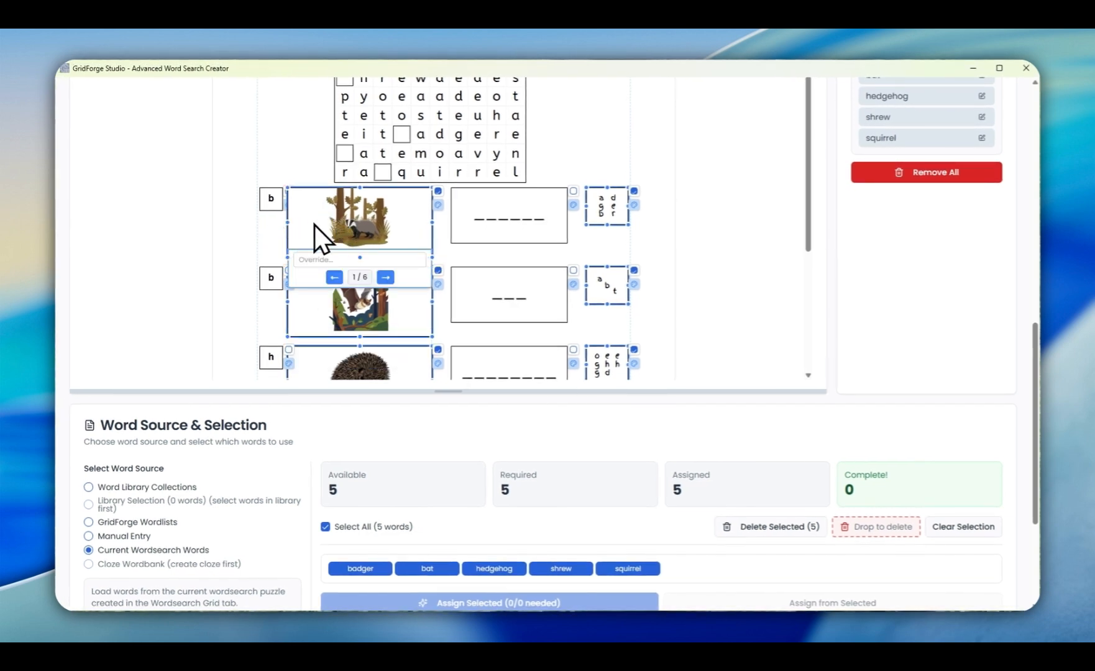
Step: Change the badger row's picture to image 6 of 6, the plain black-and-white outline drawing
left_click(385, 277)
left_click(386, 277)
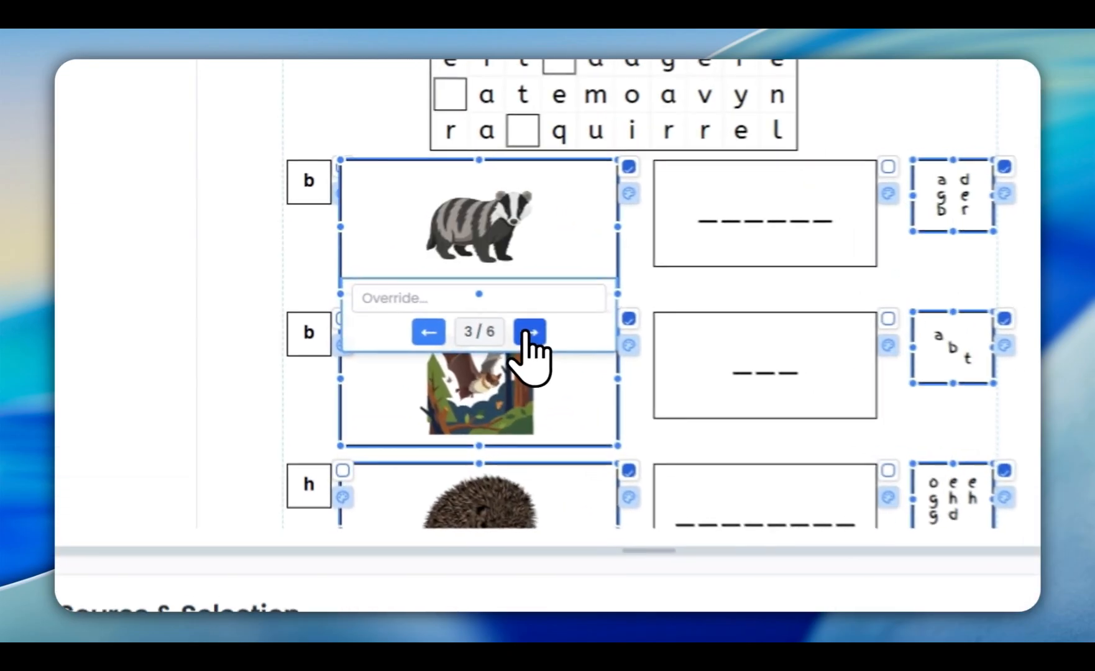
left_click(385, 277)
left_click(385, 277)
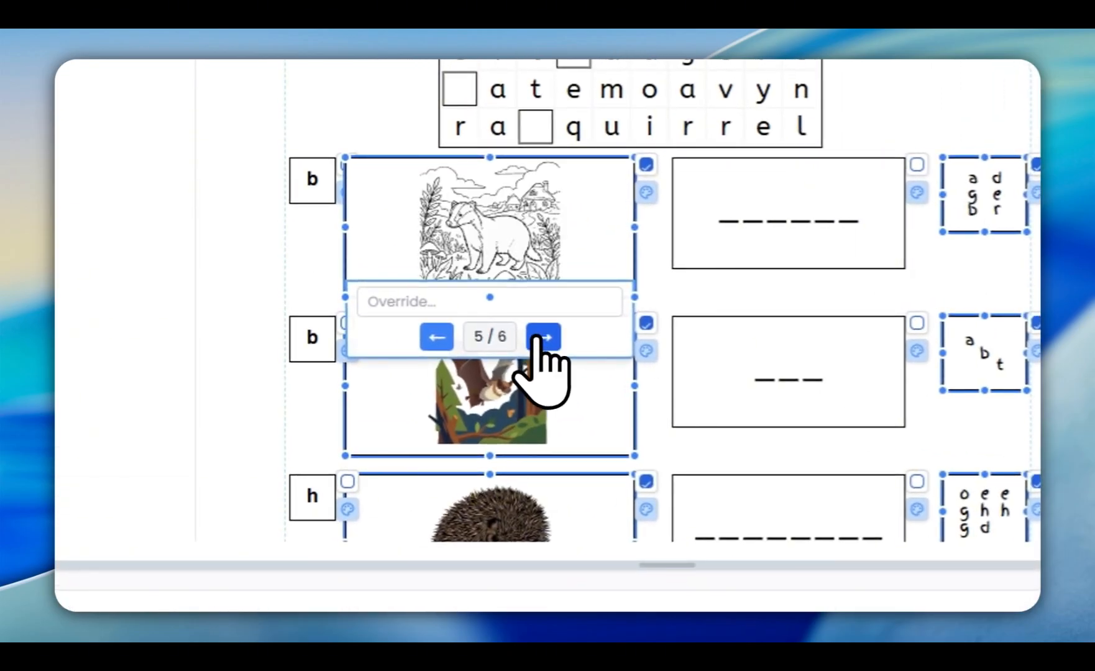
left_click(544, 338)
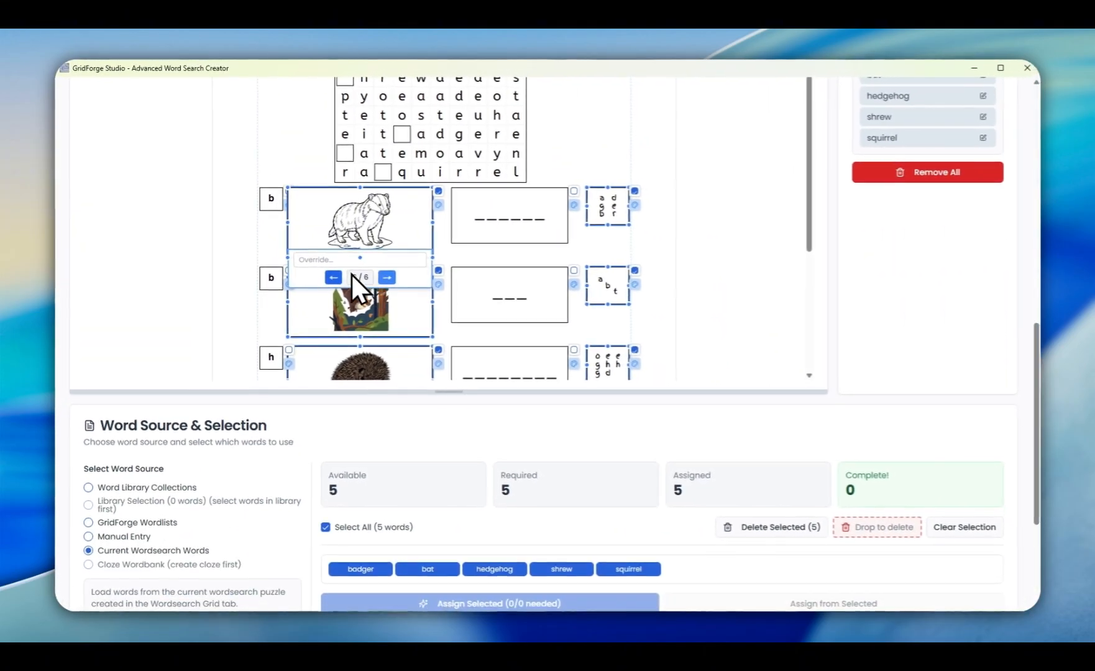
Step: Change the bat row's picture to image 5 of 5, the outline drawing of a flying bat
mouse_move(417, 318)
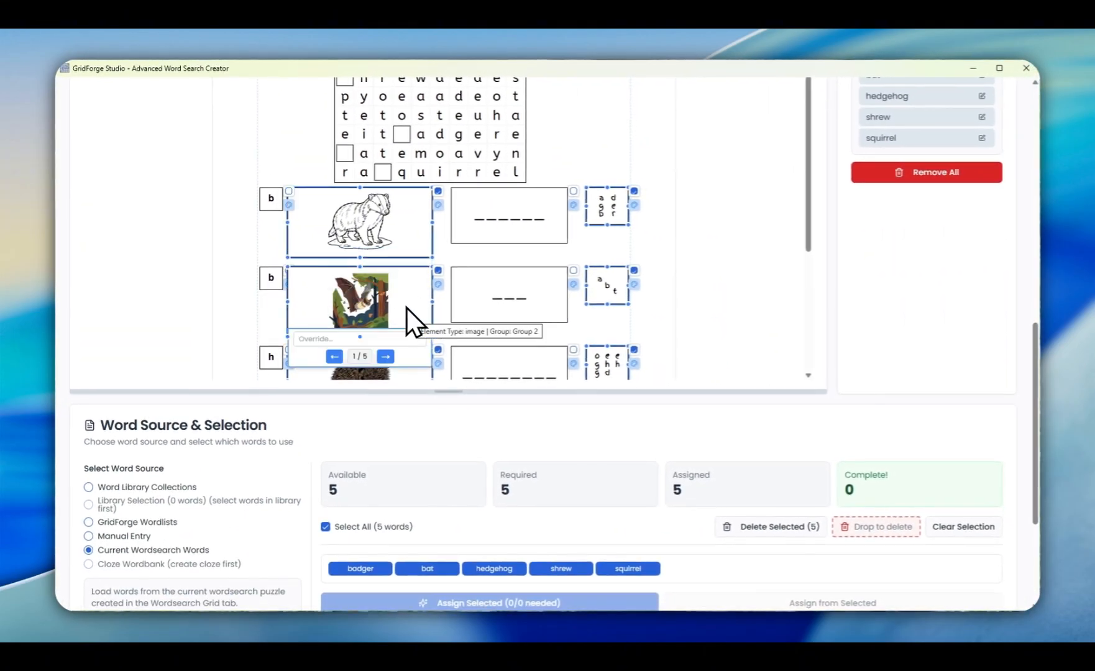
left_click(385, 356)
left_click(385, 356)
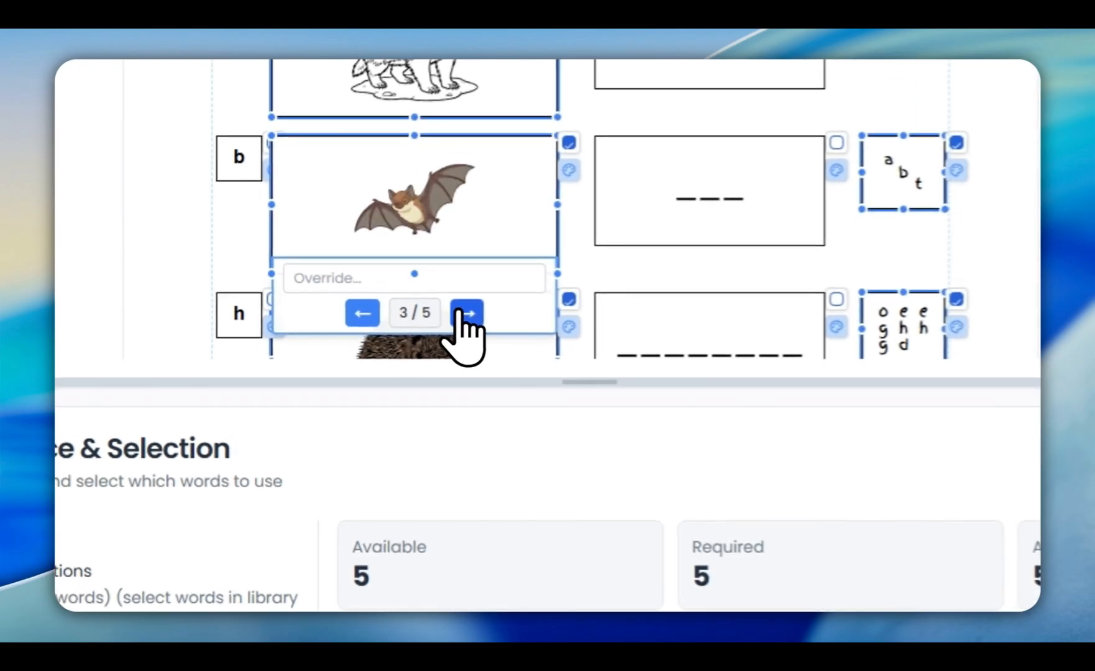
left_click(464, 313)
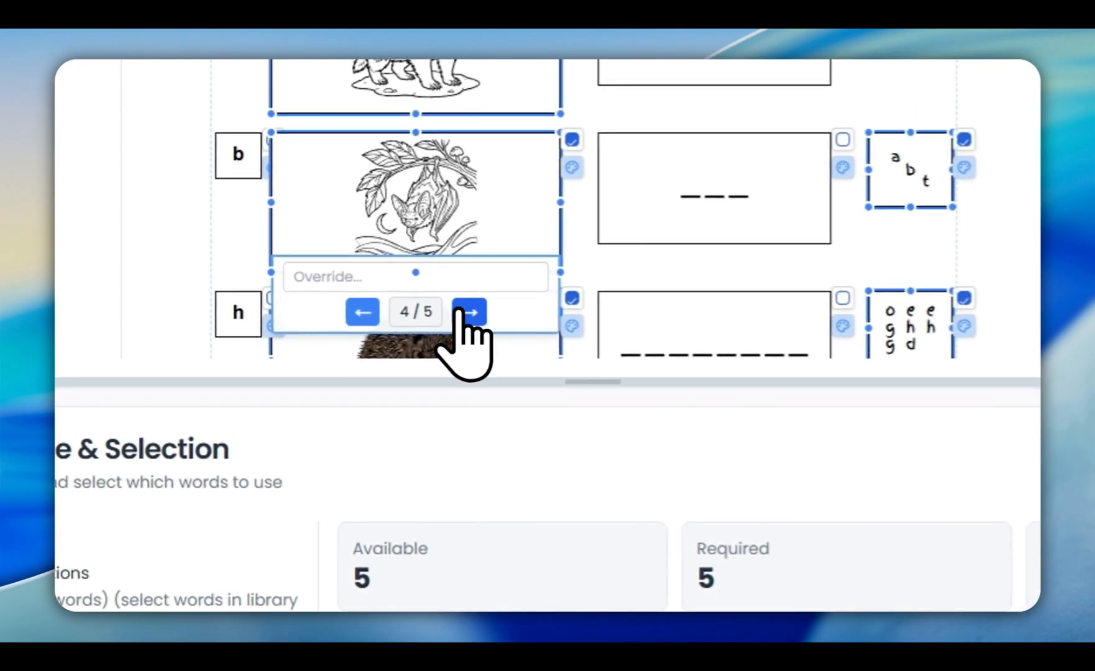
left_click(469, 313)
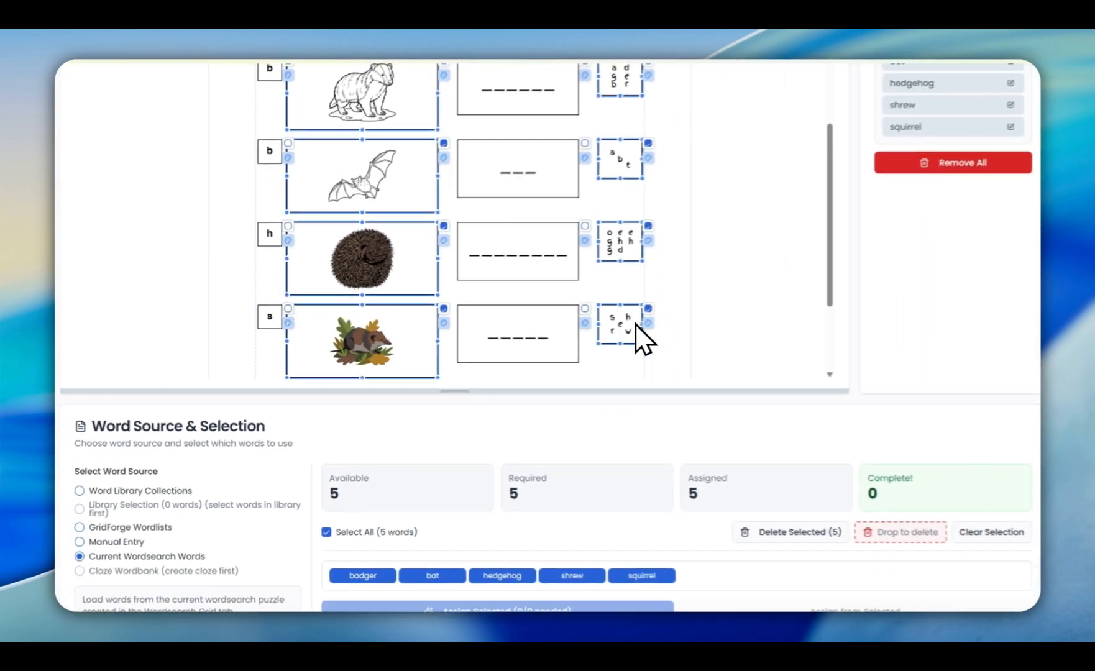
Step: Change the hedgehog row's picture to image 7 of 7, the outline drawing with leaves and mushrooms
mouse_move(409, 267)
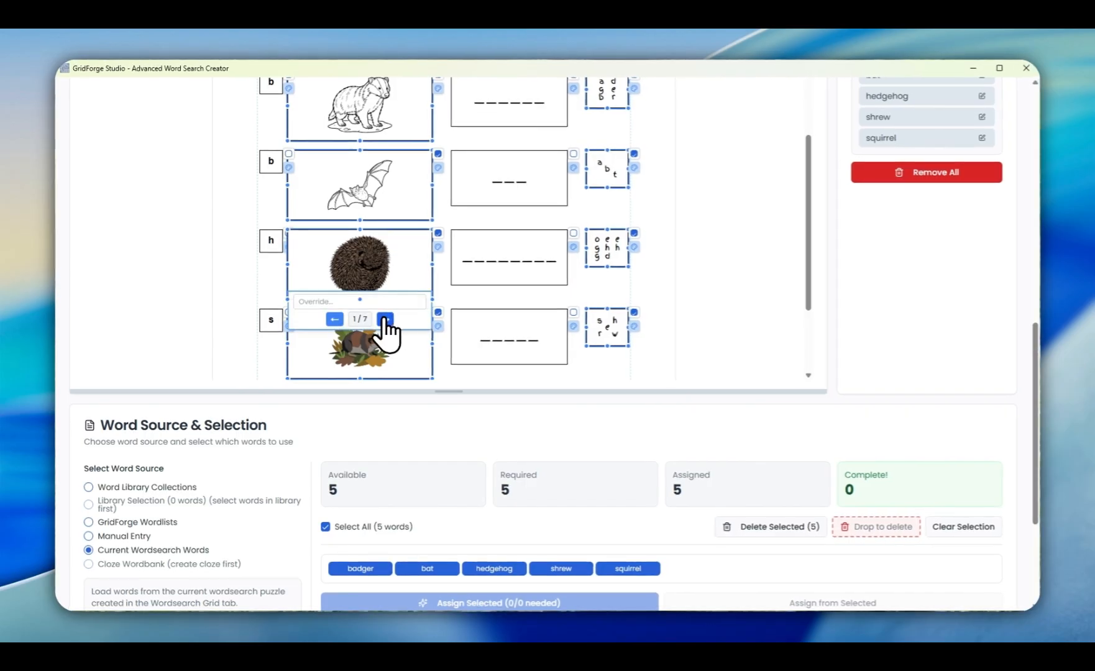
left_click(386, 319)
left_click(511, 339)
left_click(511, 339)
left_click(511, 340)
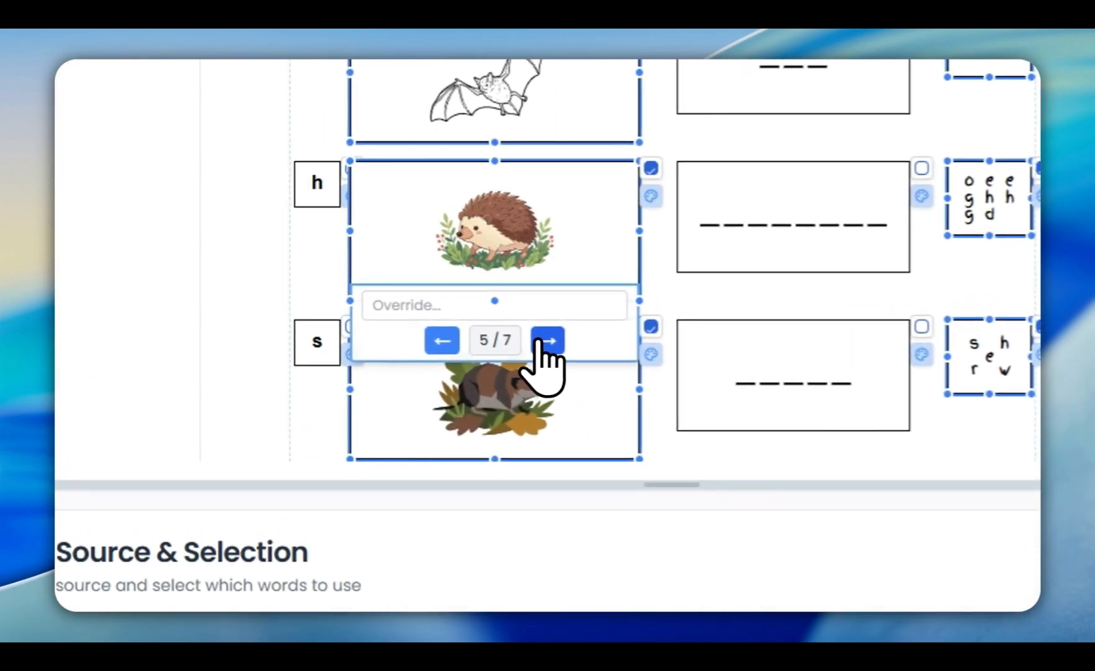
left_click(545, 341)
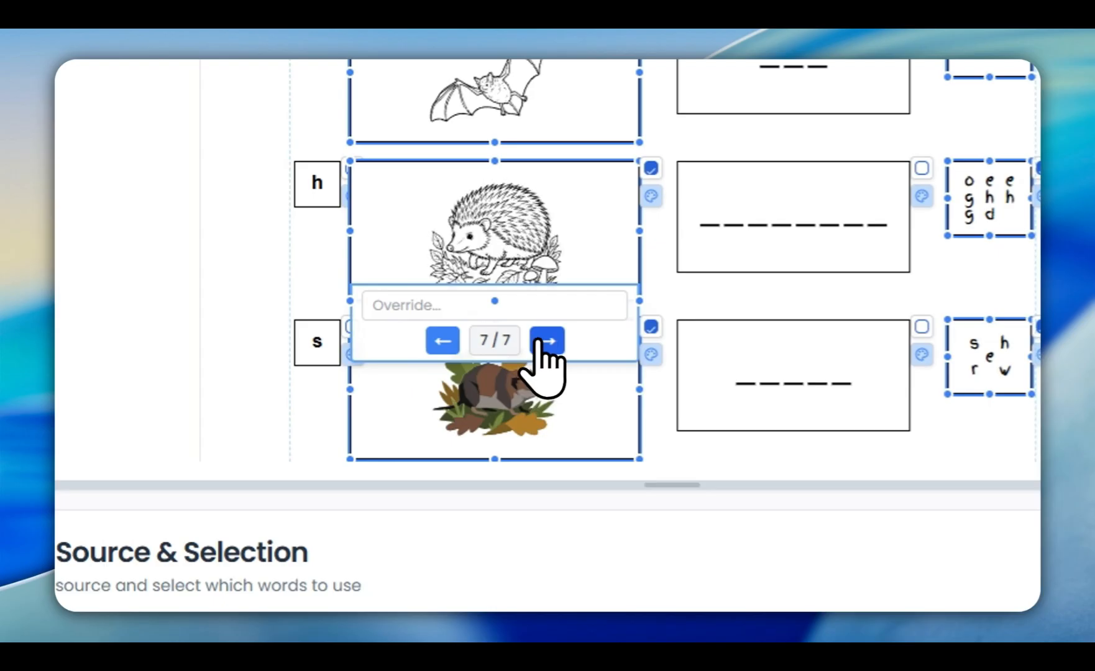
Step: Change the shrew row's picture to image 6 of 6, the plain black-and-white outline drawing
scroll(683, 326, "down", 3)
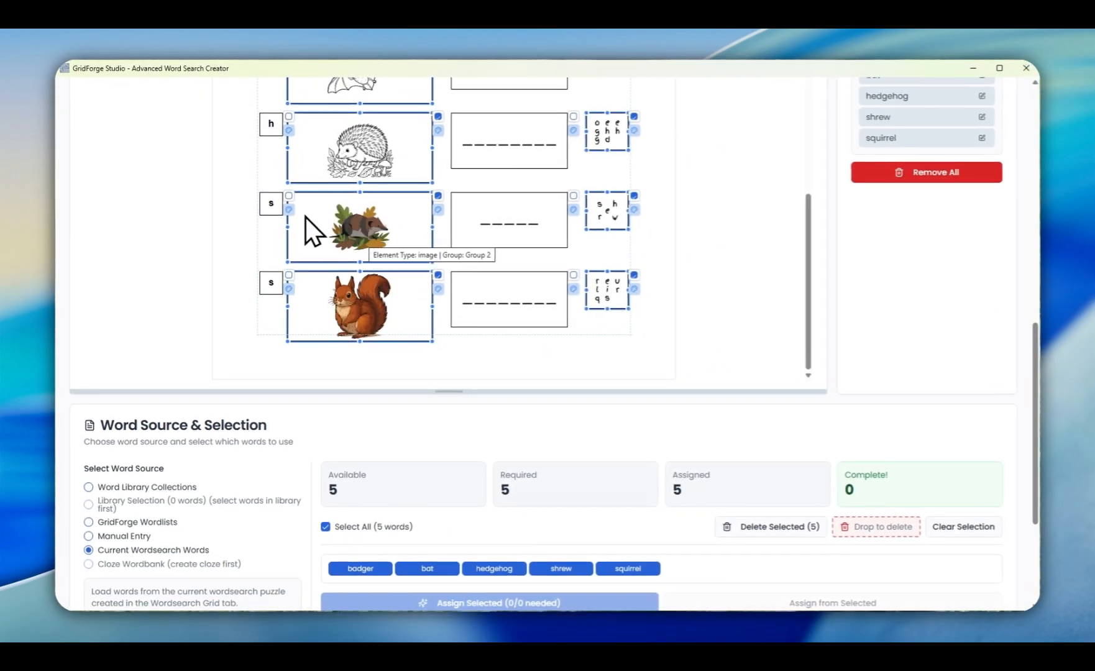
mouse_move(284, 225)
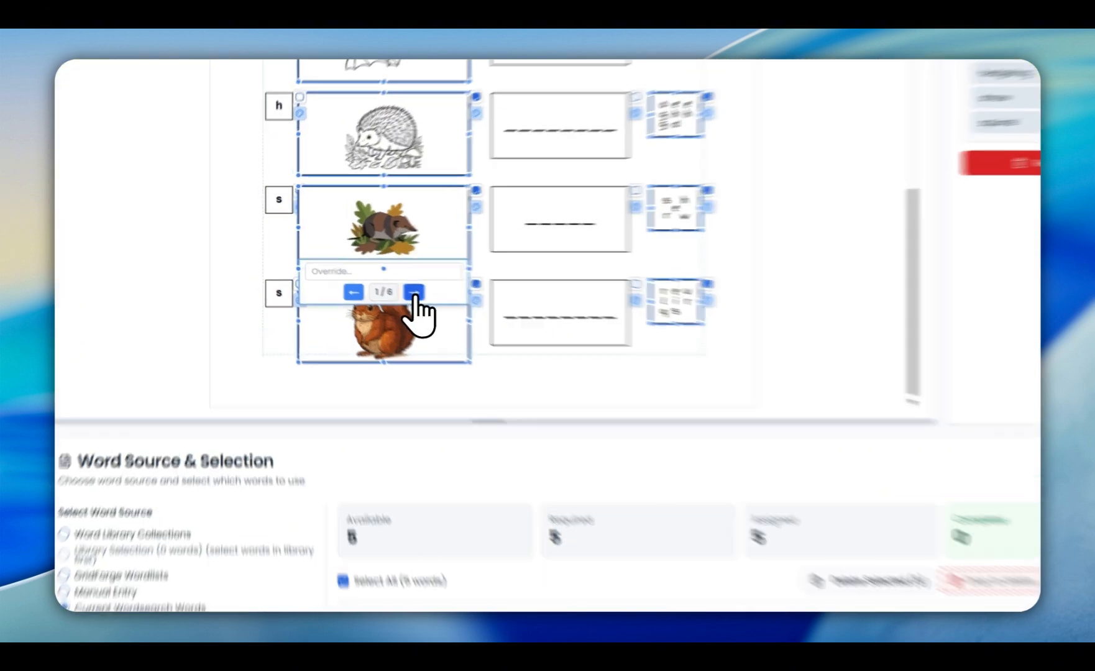
left_click(414, 292)
left_click(413, 292)
left_click(414, 292)
left_click(414, 292)
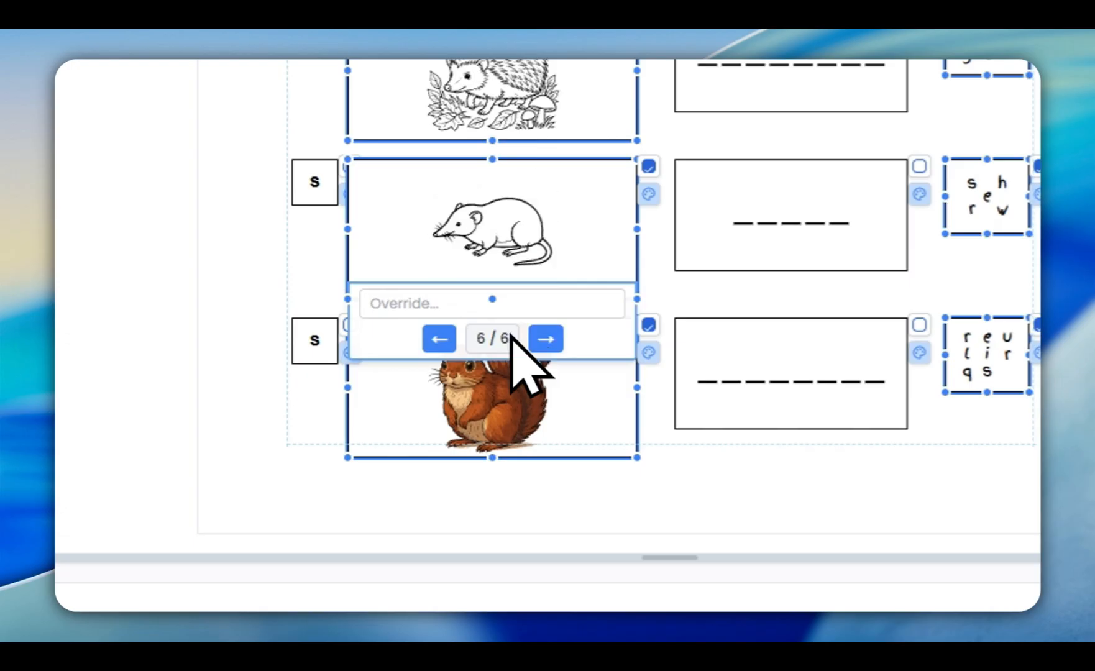
Step: Change the squirrel row's picture to image 8 of 8, the plain outline drawing without a background
mouse_move(394, 288)
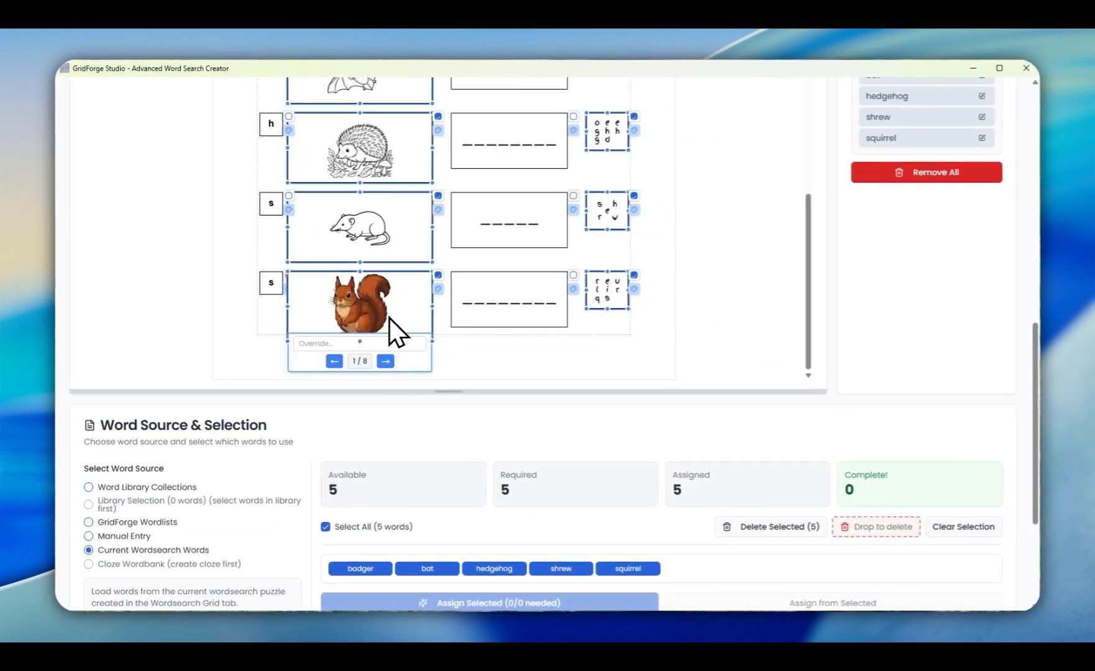
left_click(386, 362)
left_click(385, 362)
left_click(385, 362)
left_click(385, 362)
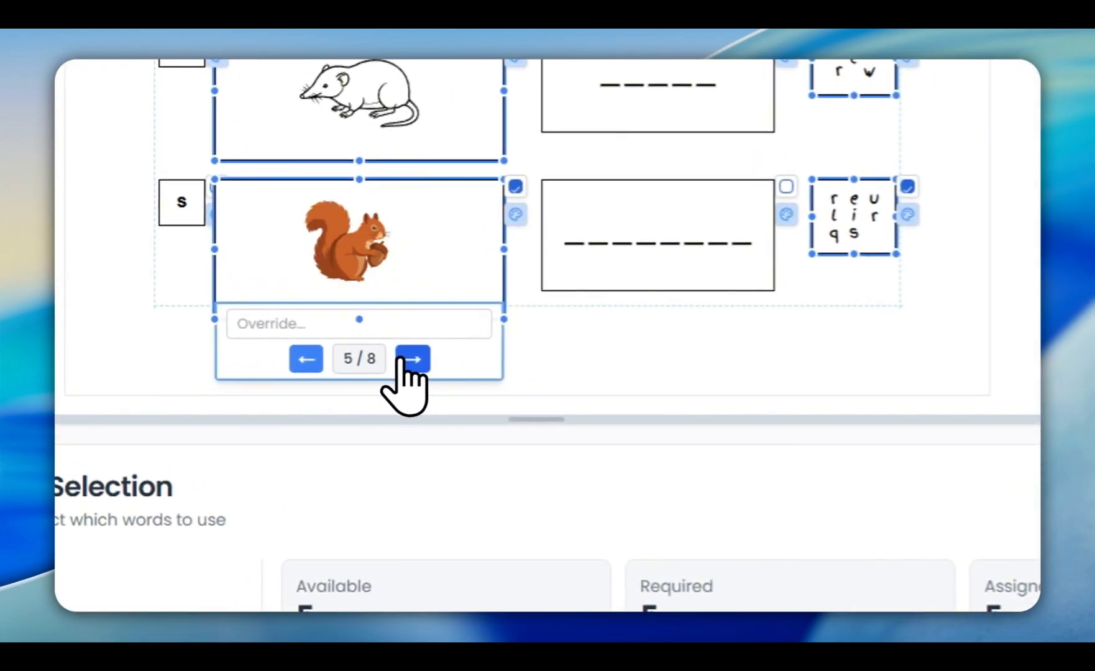
left_click(410, 360)
left_click(411, 361)
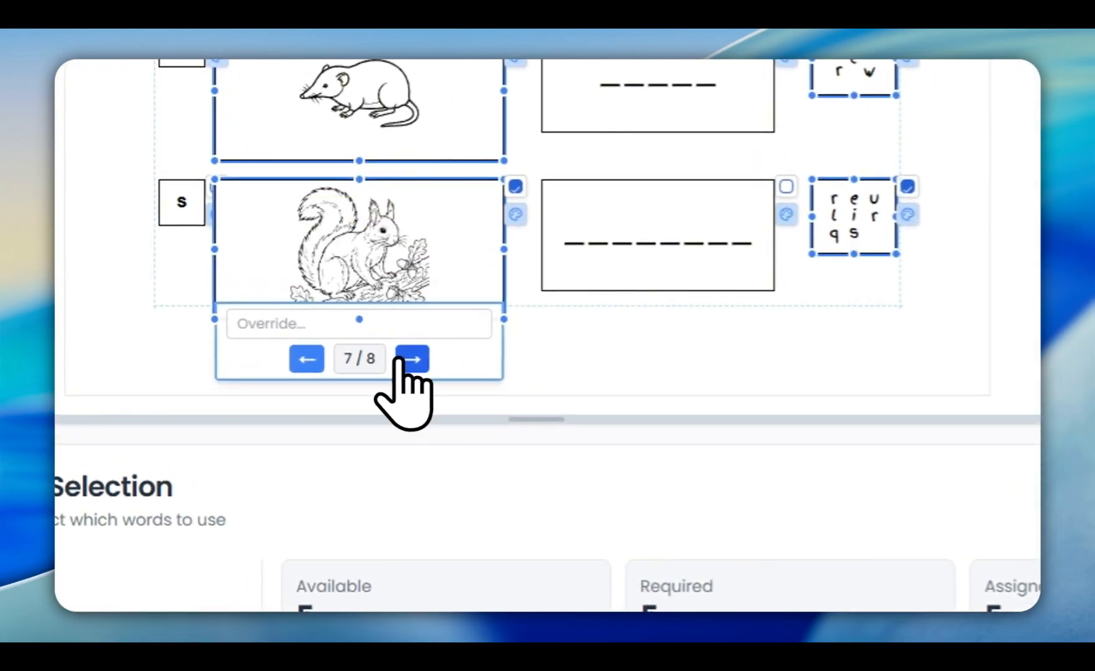
left_click(411, 360)
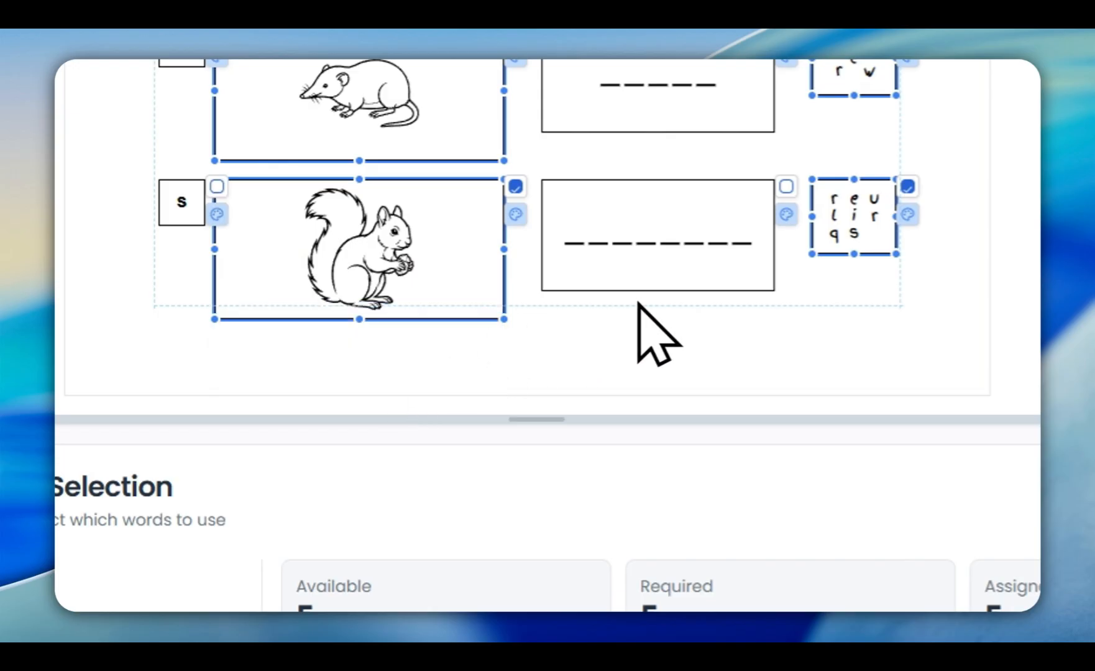
Step: Export the worksheet to an A4 PDF with the filename wildlife2
scroll(738, 332, "up", 10)
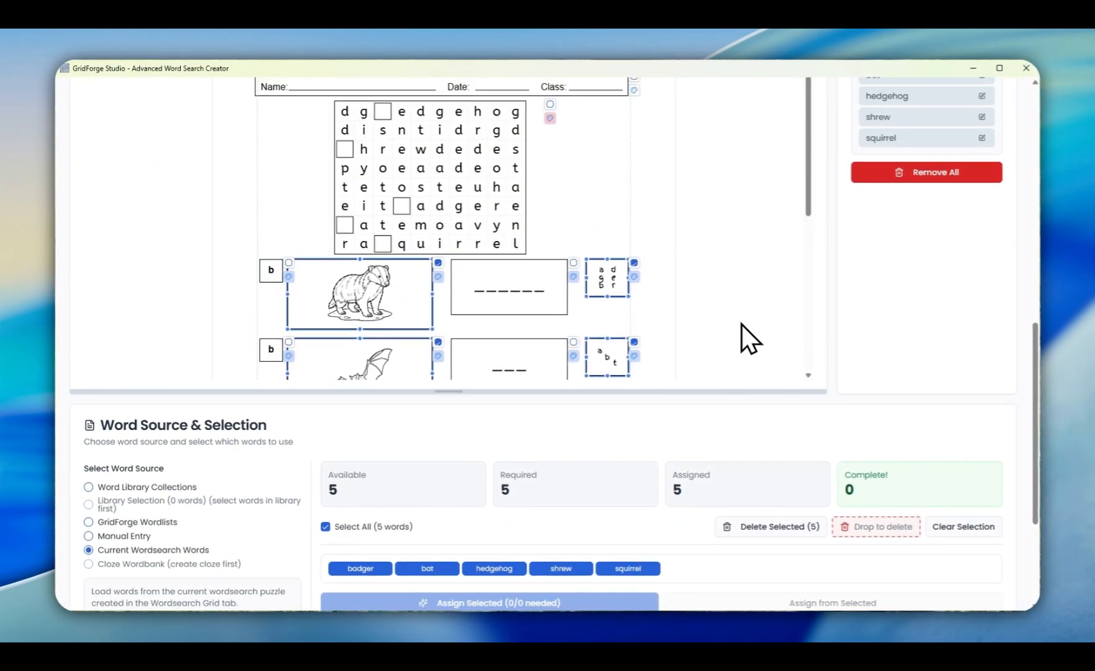
scroll(742, 324, "up", 5)
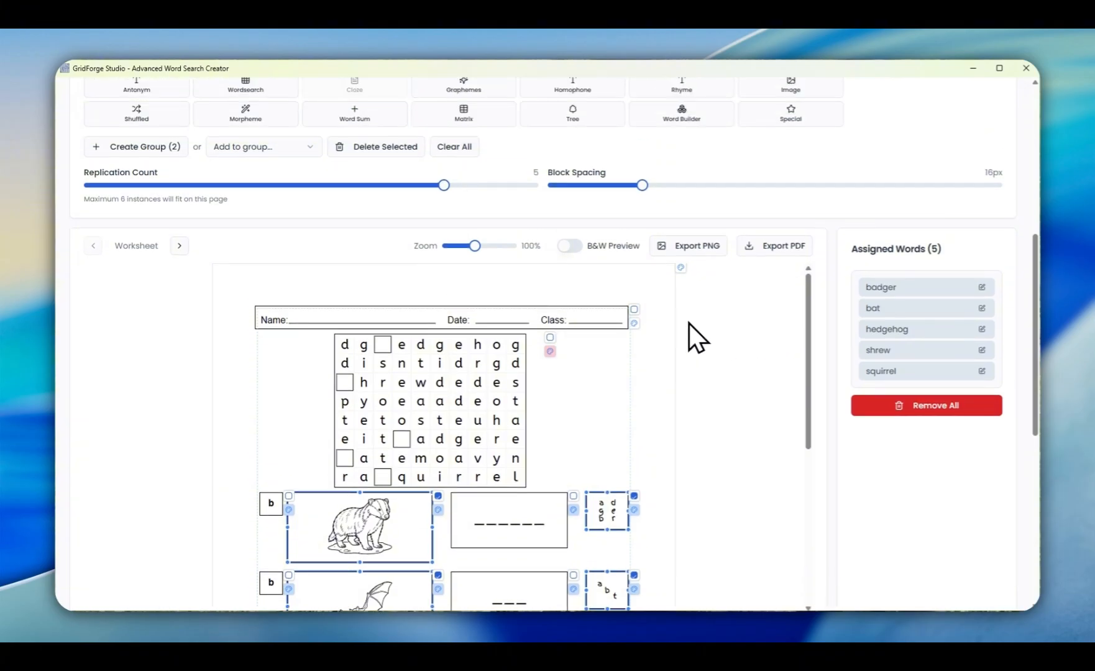
left_click(770, 247)
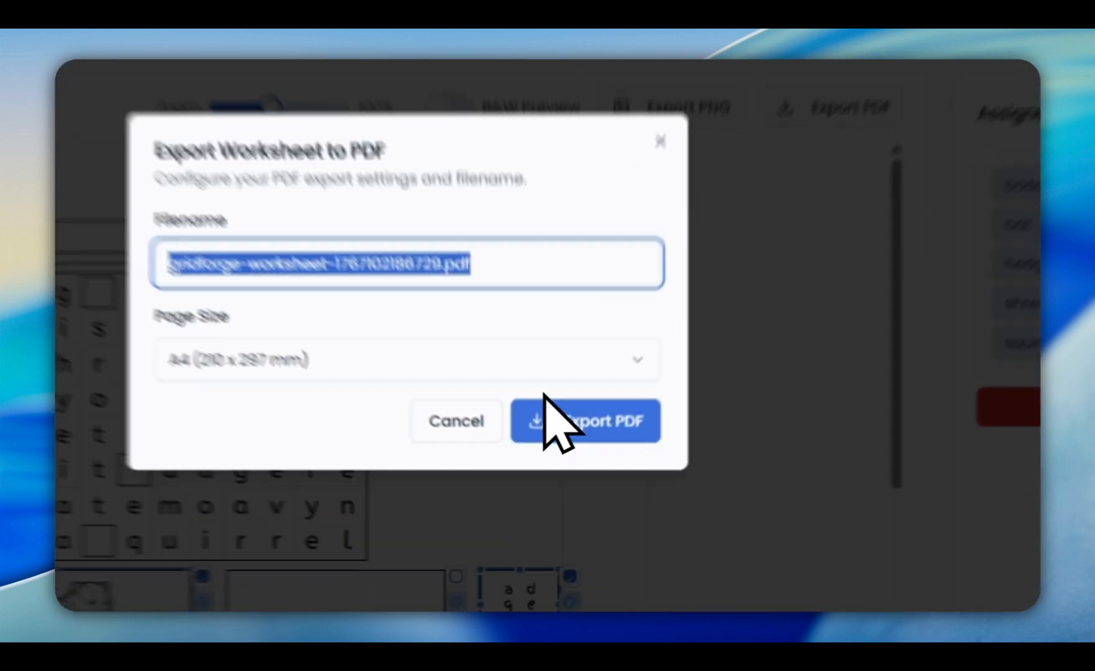
type("wildlife")
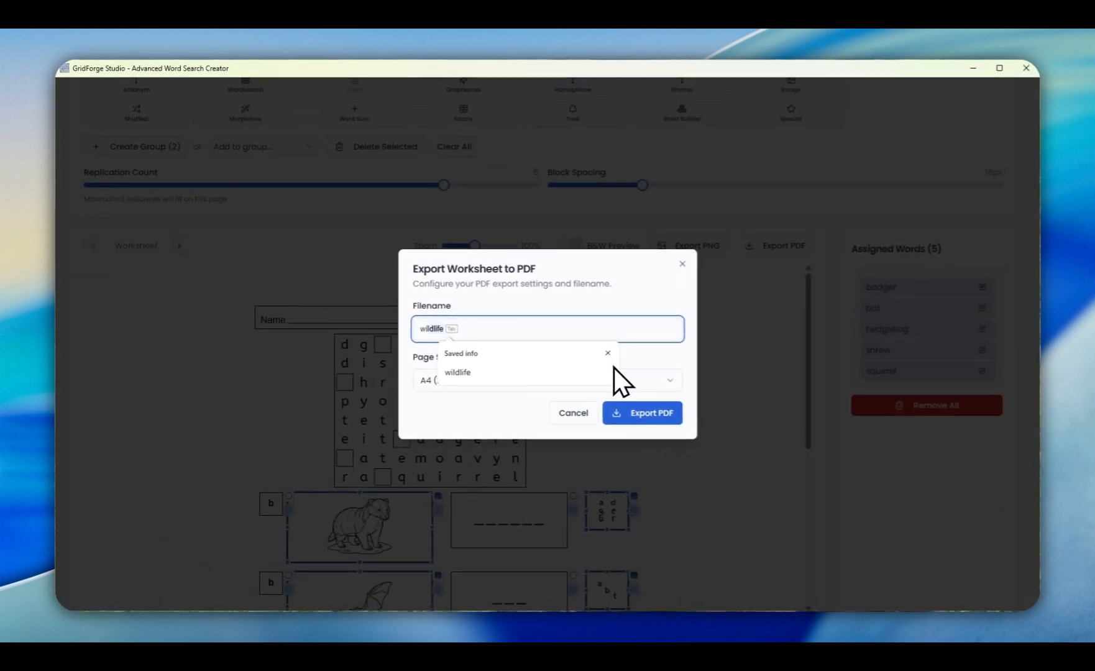
key("Tab")
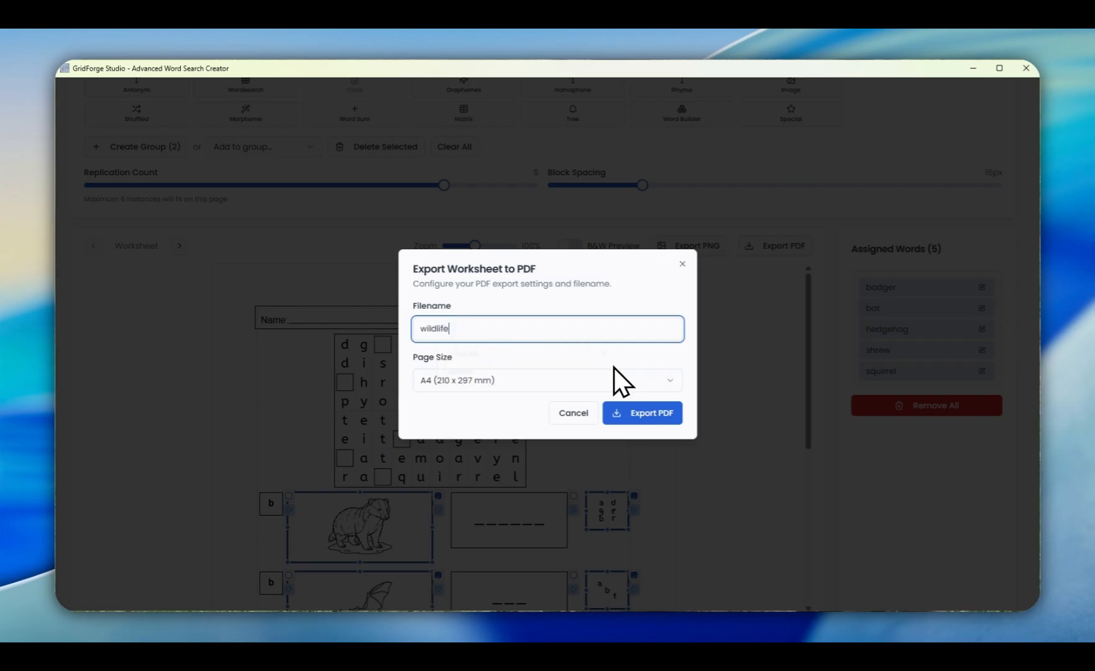
type("2")
left_click(645, 415)
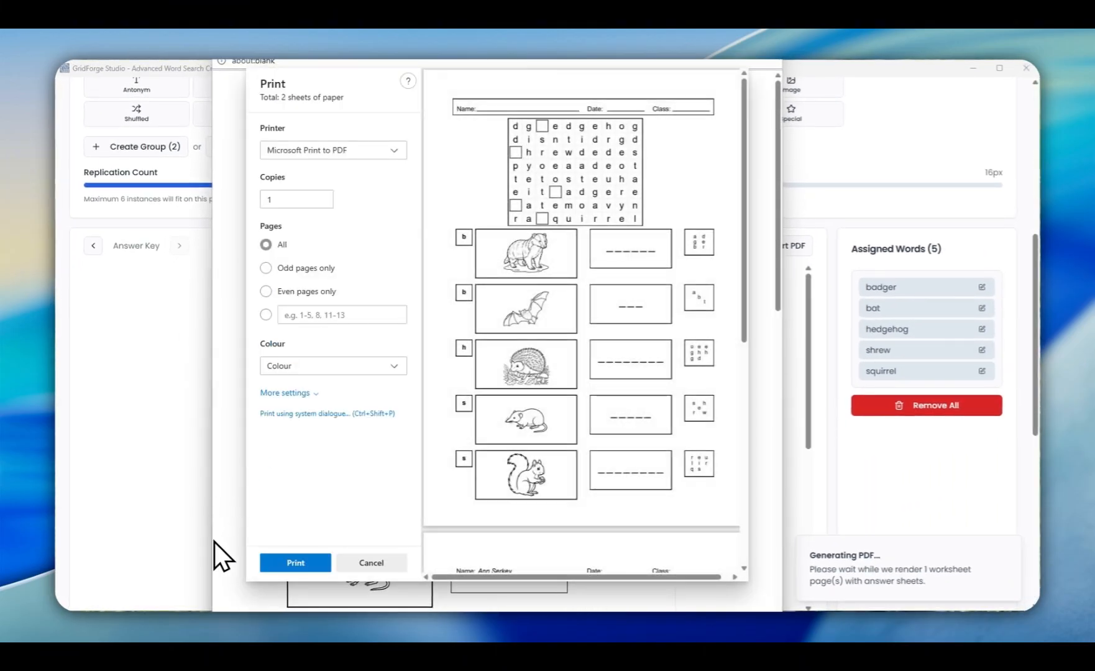
Step: Print all pages with Microsoft Print to PDF and save the file as wildlife2 in the Downloads folder
left_click(296, 562)
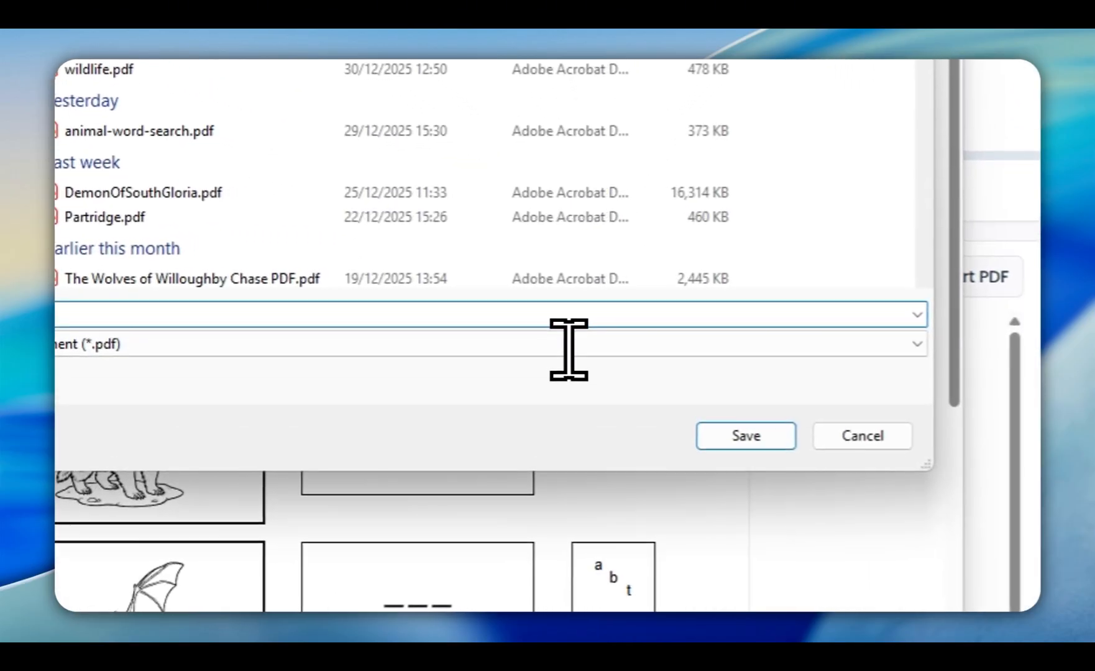
type("wildlife2")
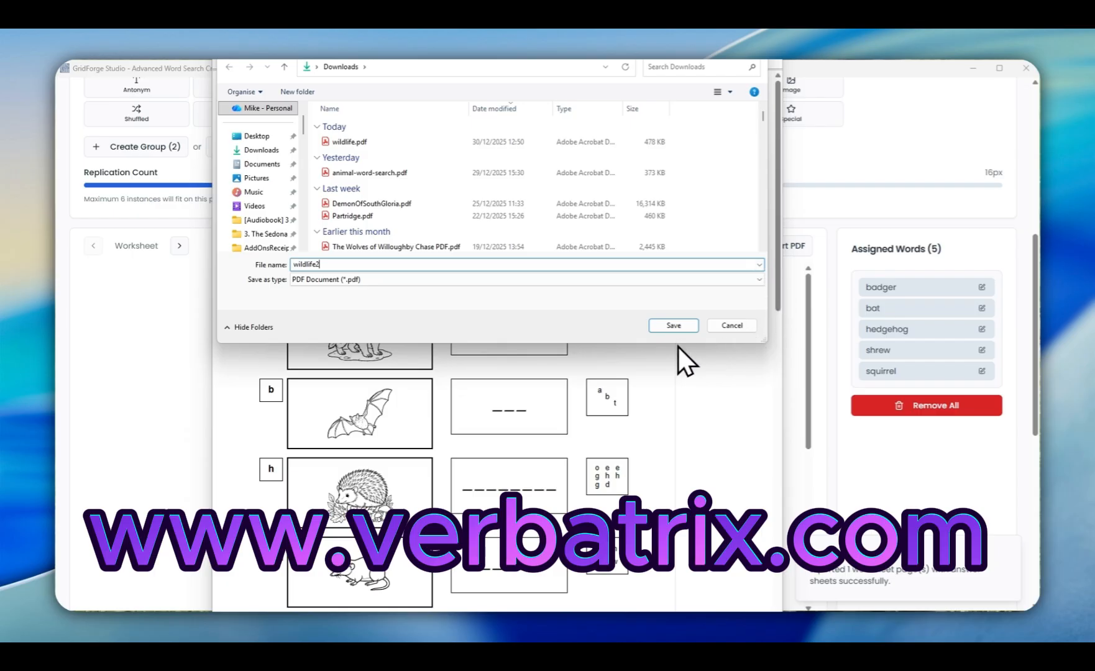
left_click(673, 325)
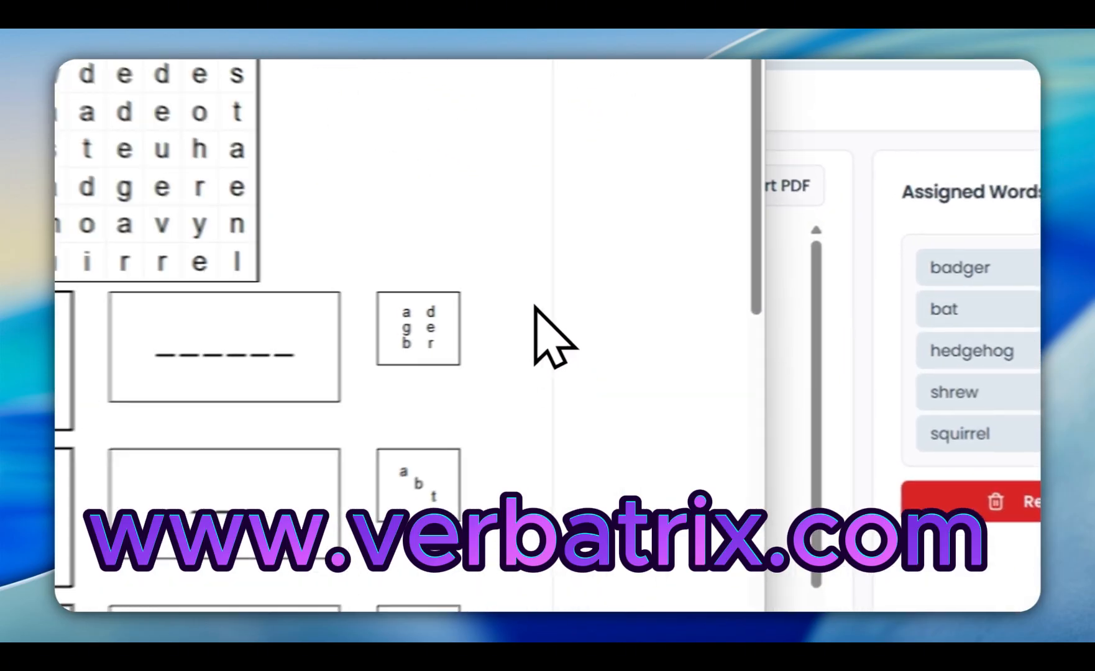